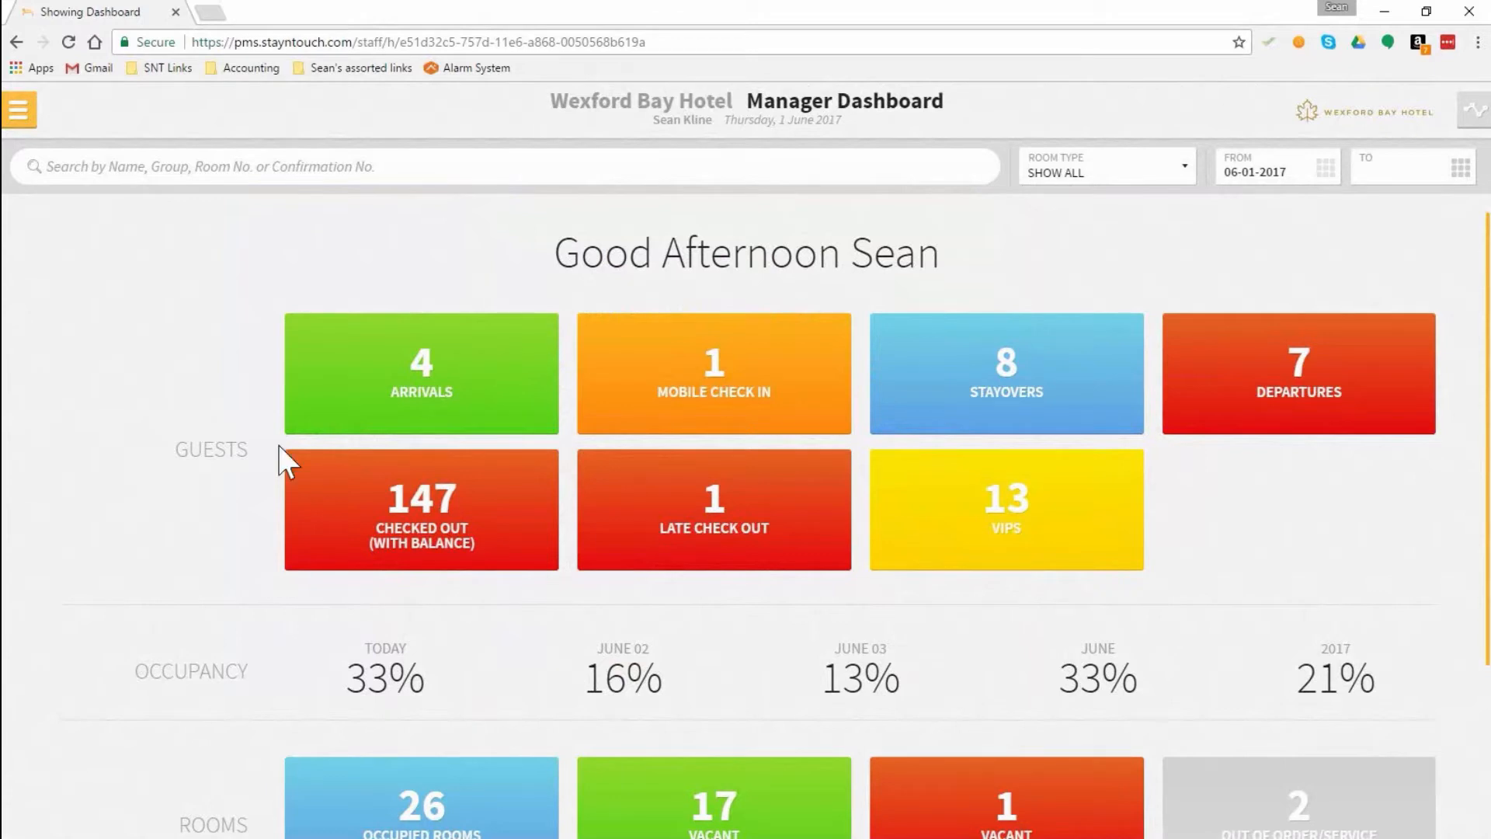
Step: Open a blank form for creating a new group
left_click(20, 111)
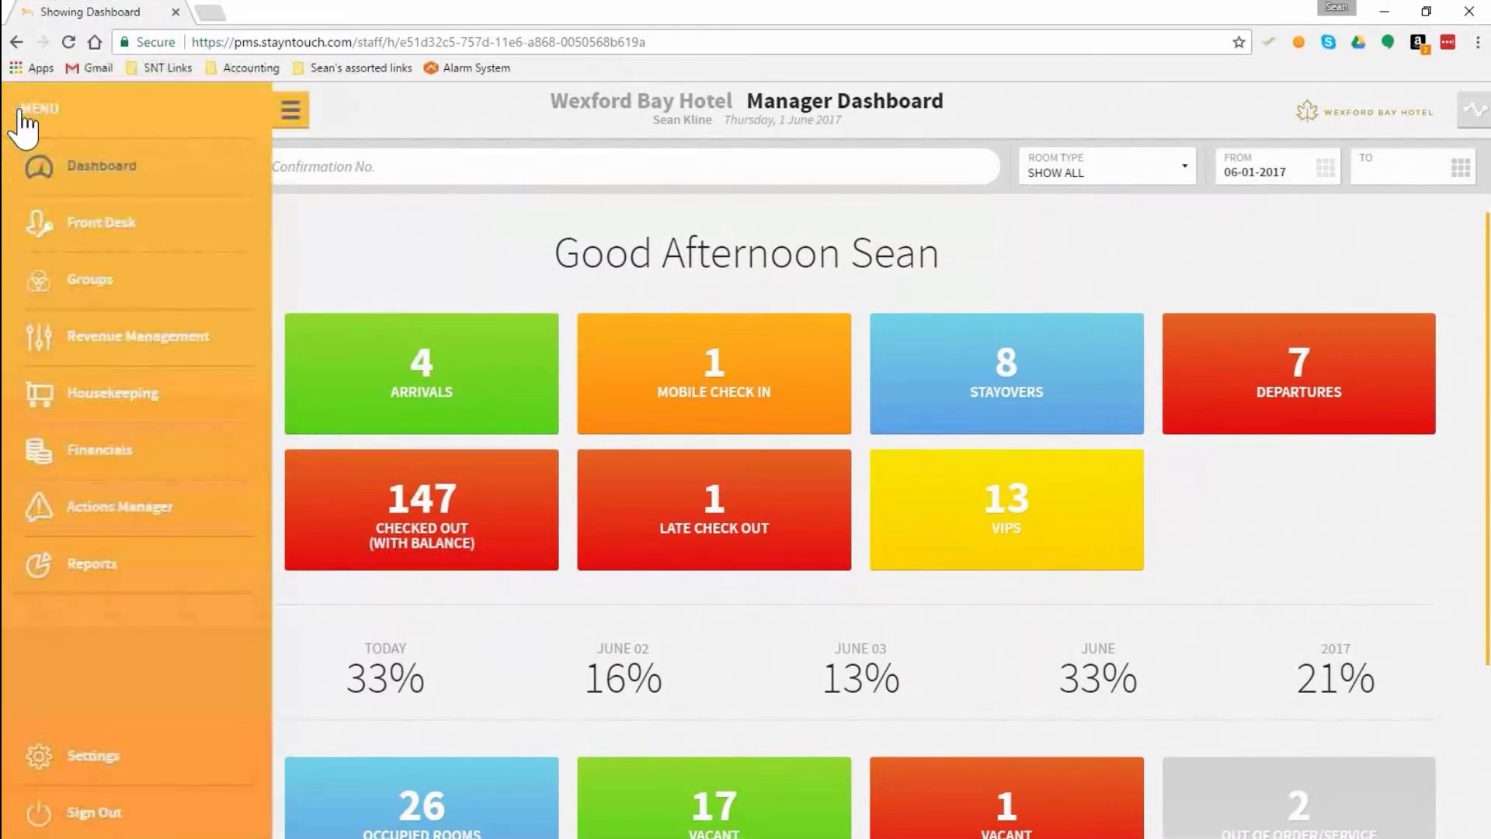
left_click(89, 285)
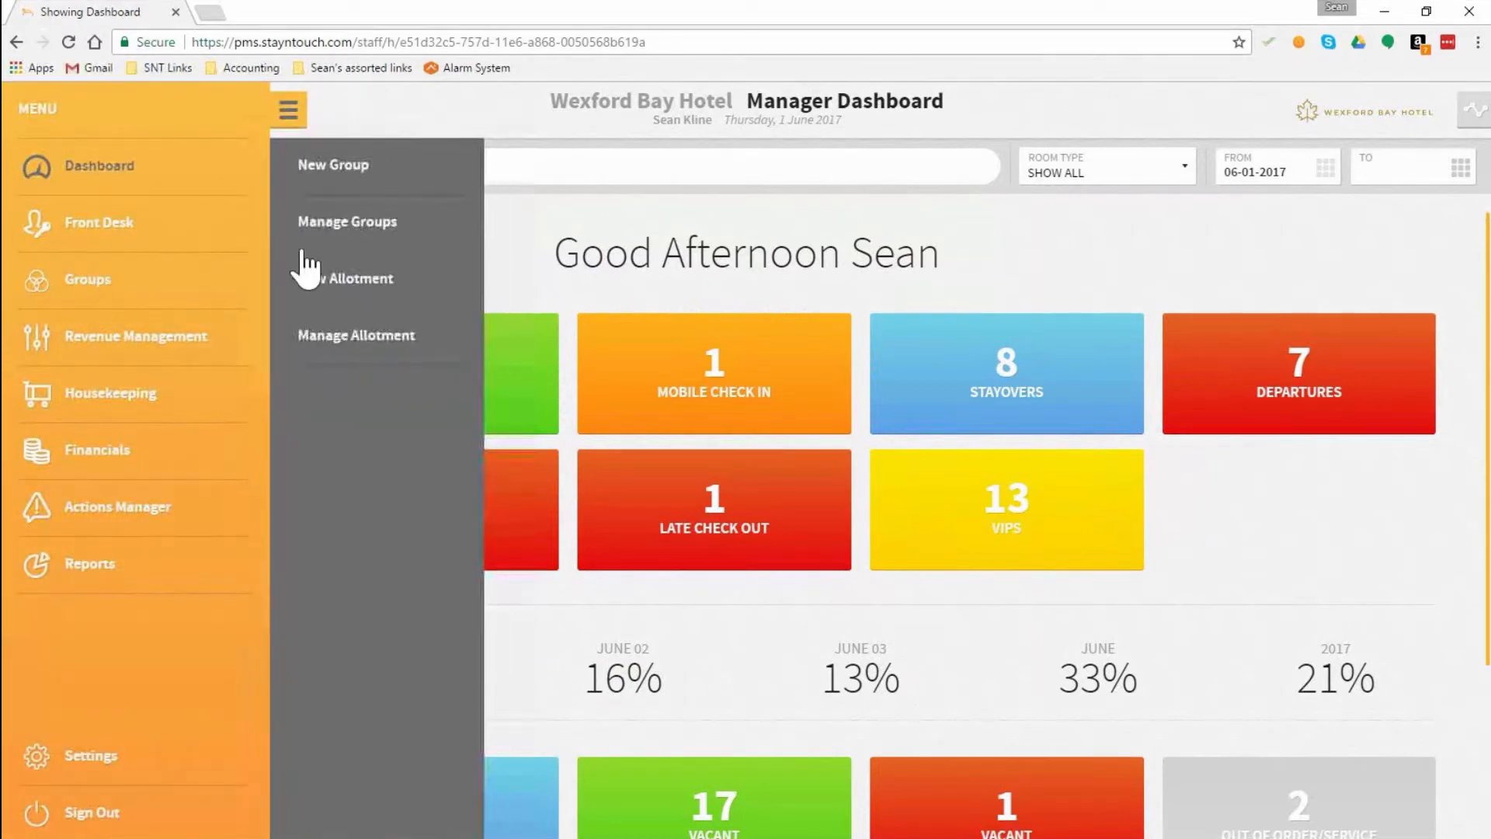
left_click(332, 165)
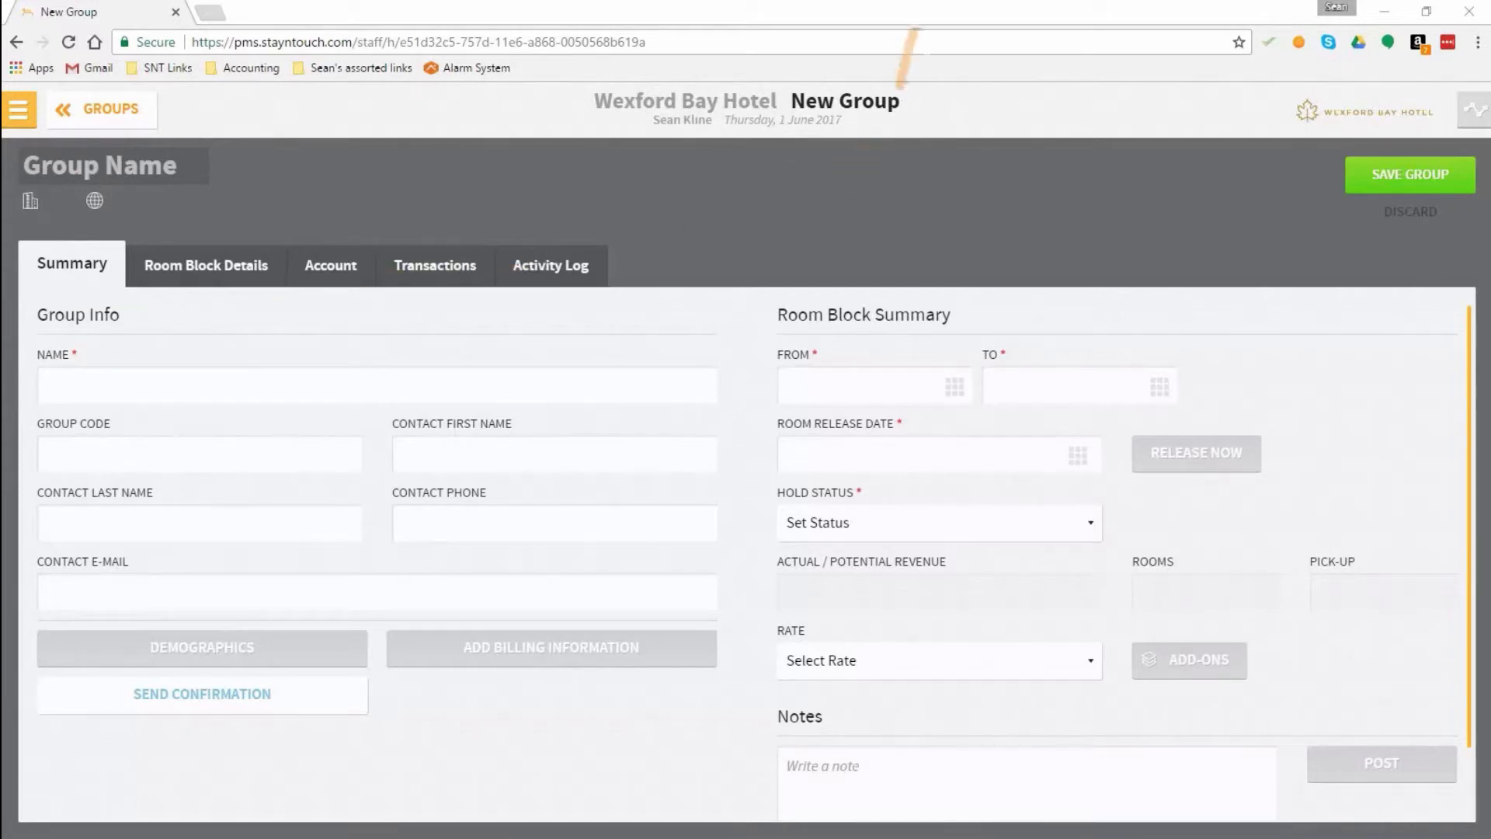
left_click(896, 17)
Step: Name the group "Seans Example Group" and enter SEAN0801 as its group code
left_click(91, 383)
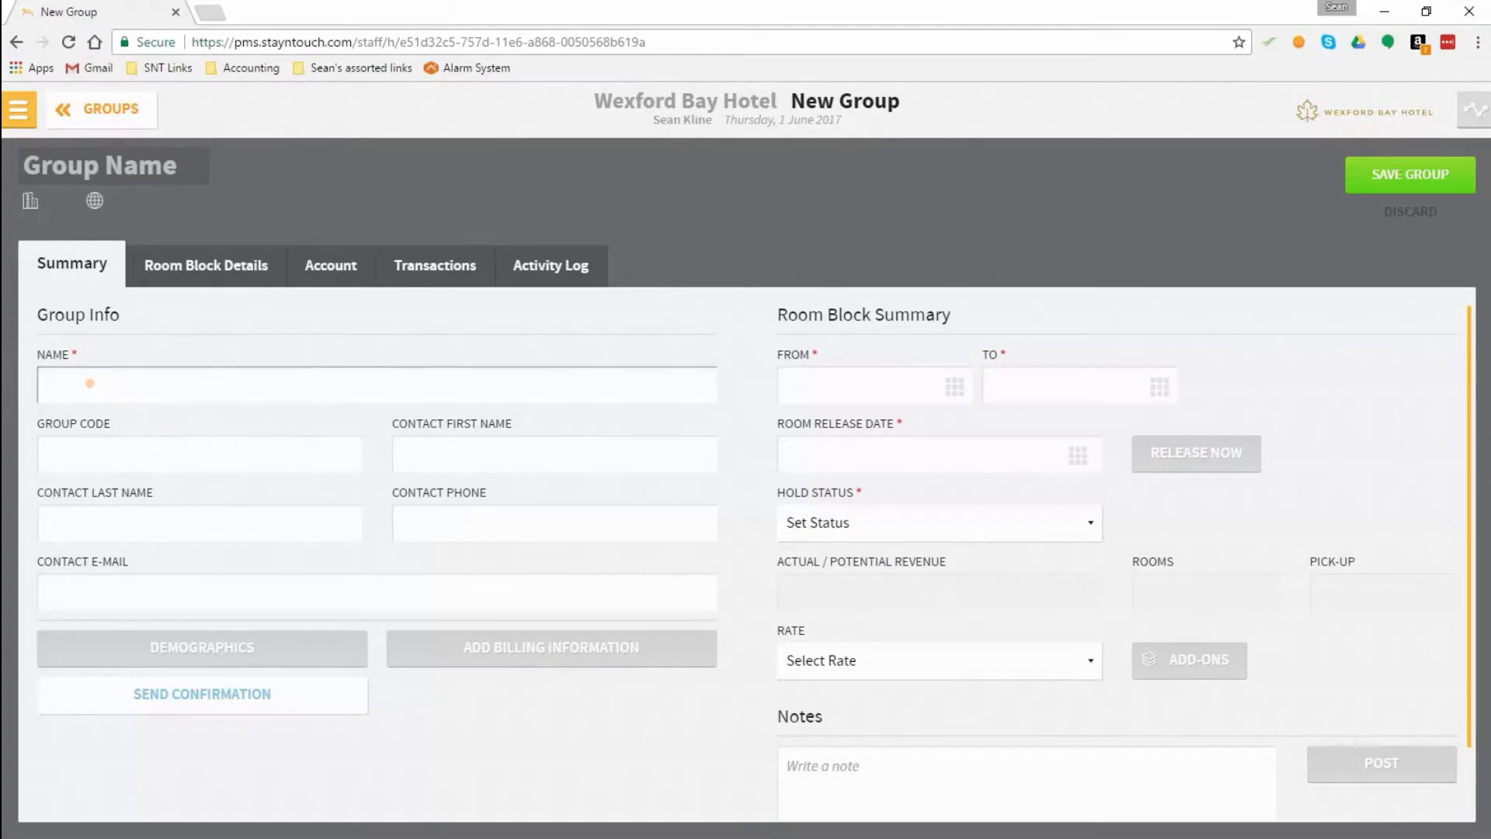
type("S")
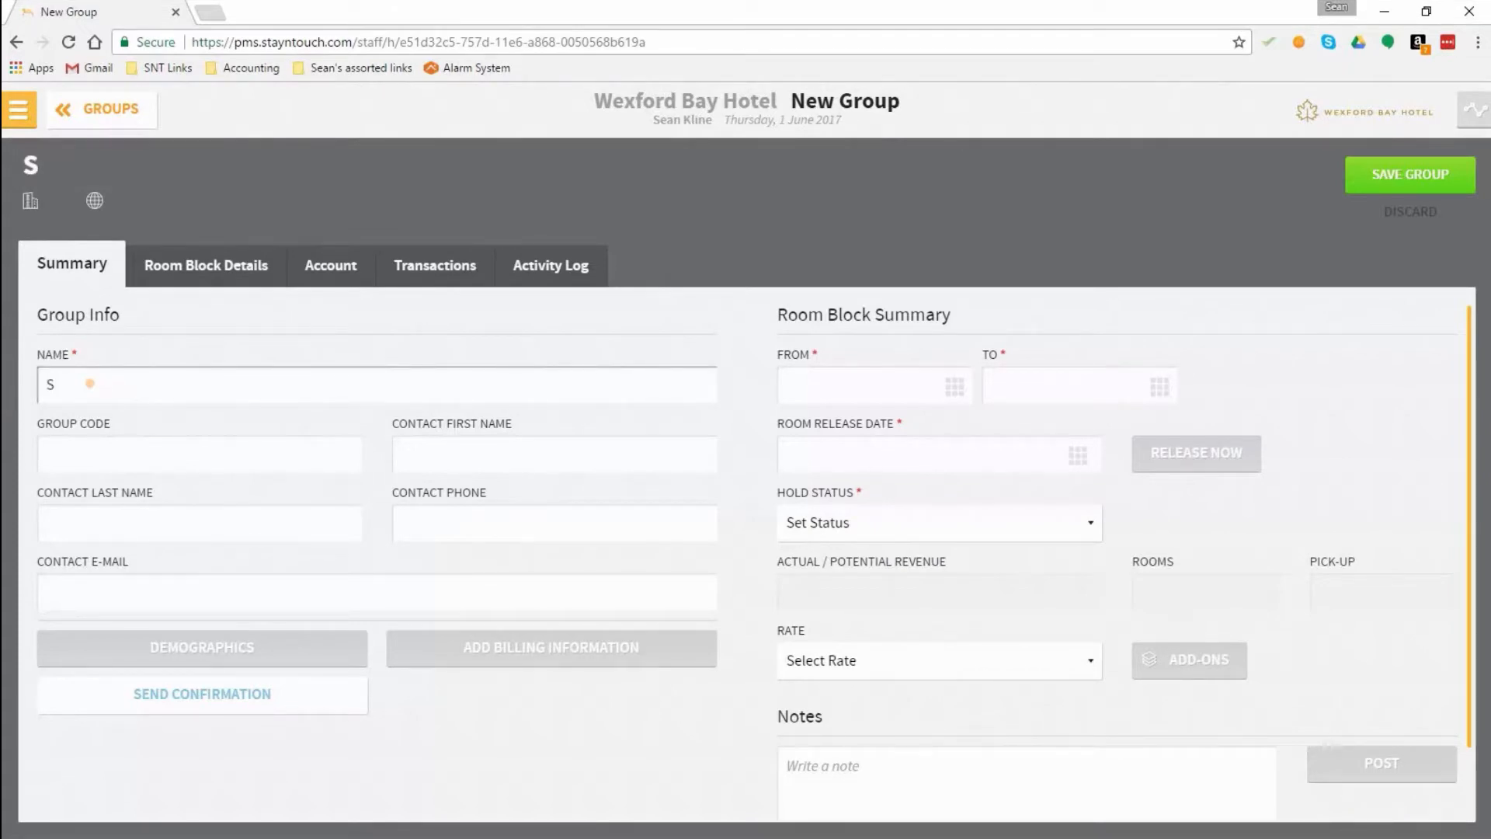
type("eans Example Group")
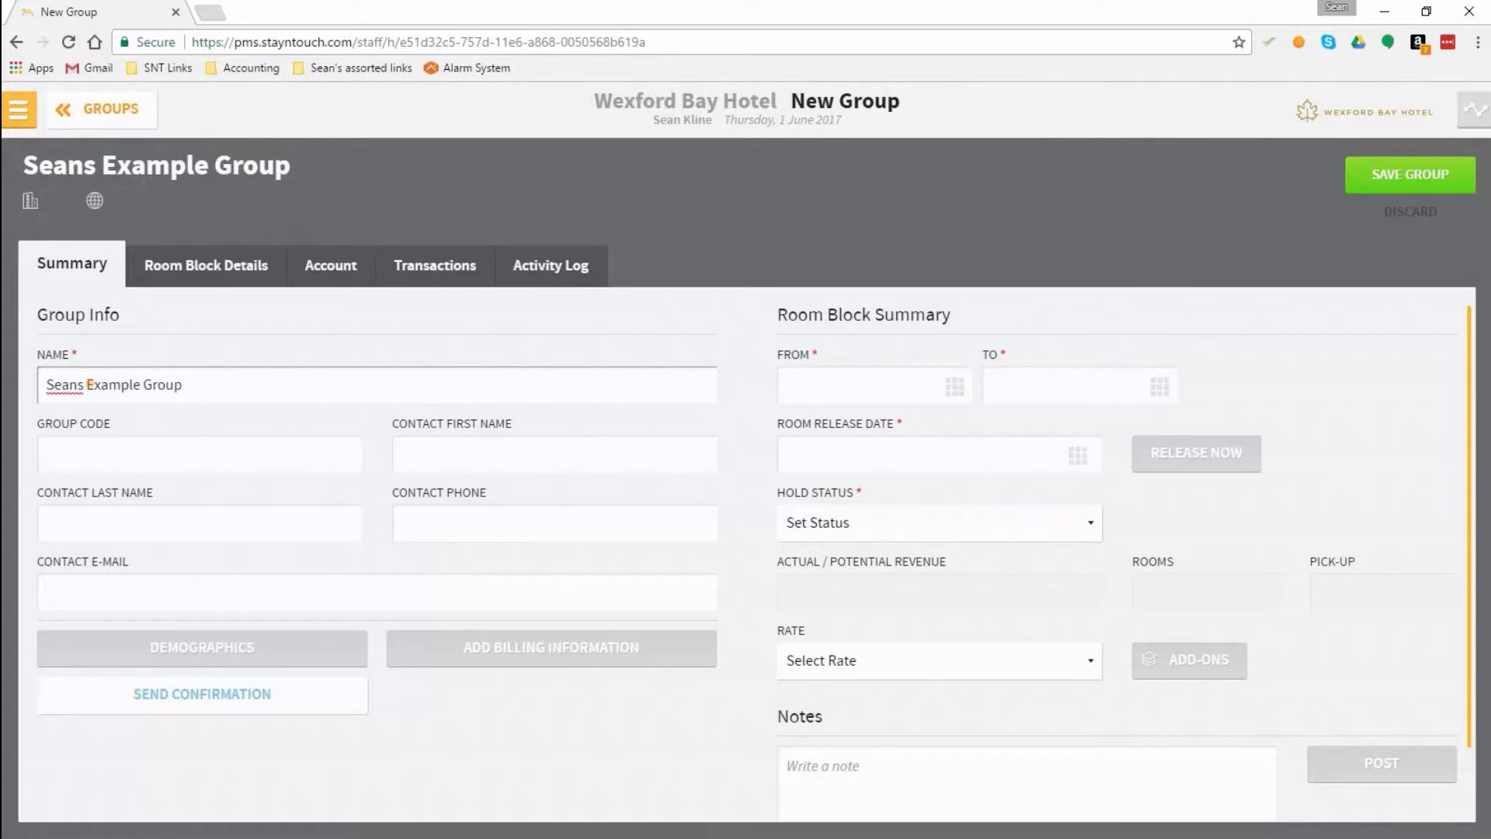
key("Tab")
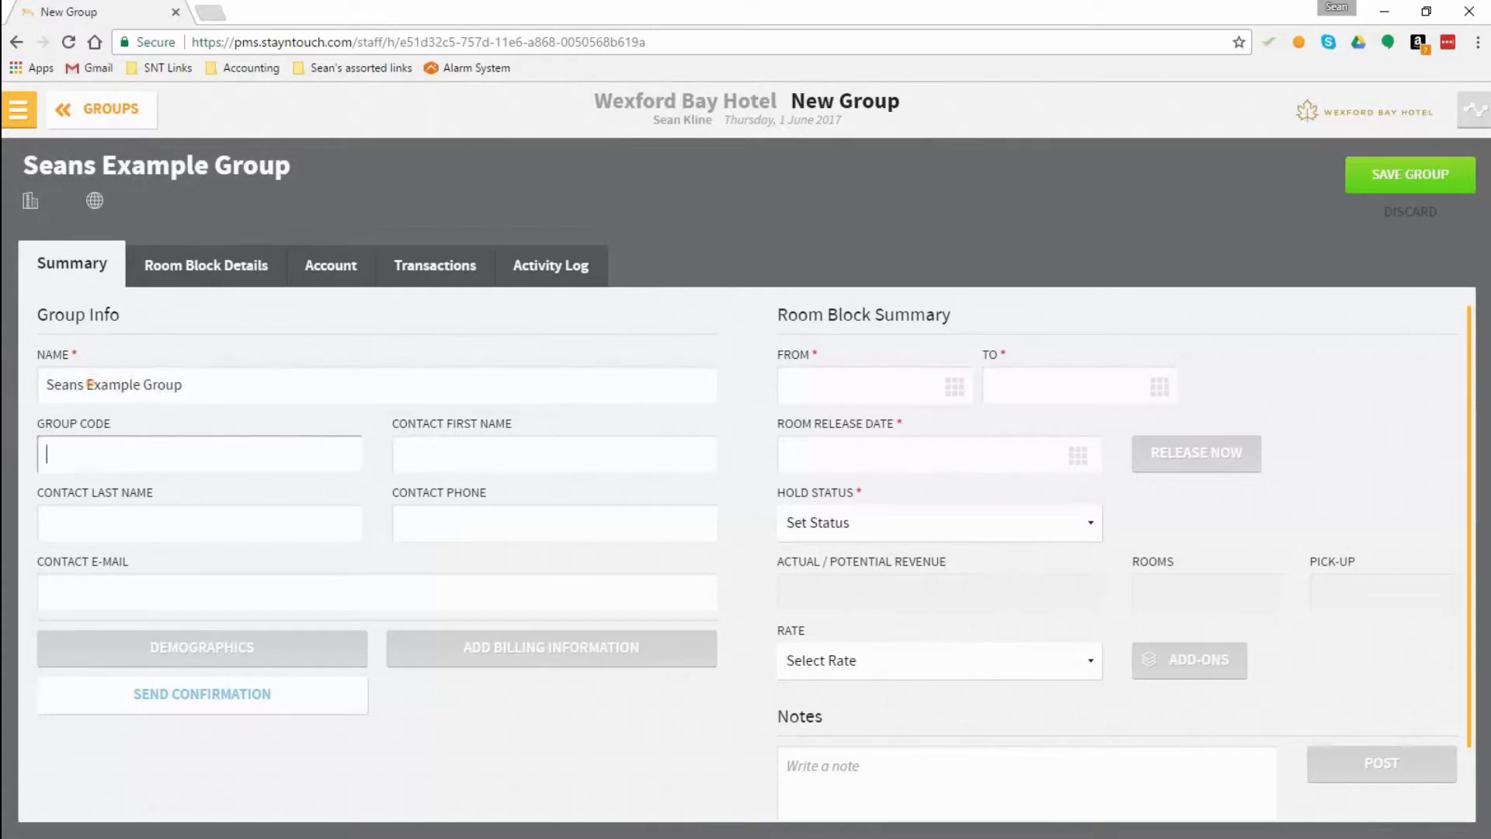
type("SEAN0801")
Step: Fill in the first name and last name of the group's contact
left_click(498, 455)
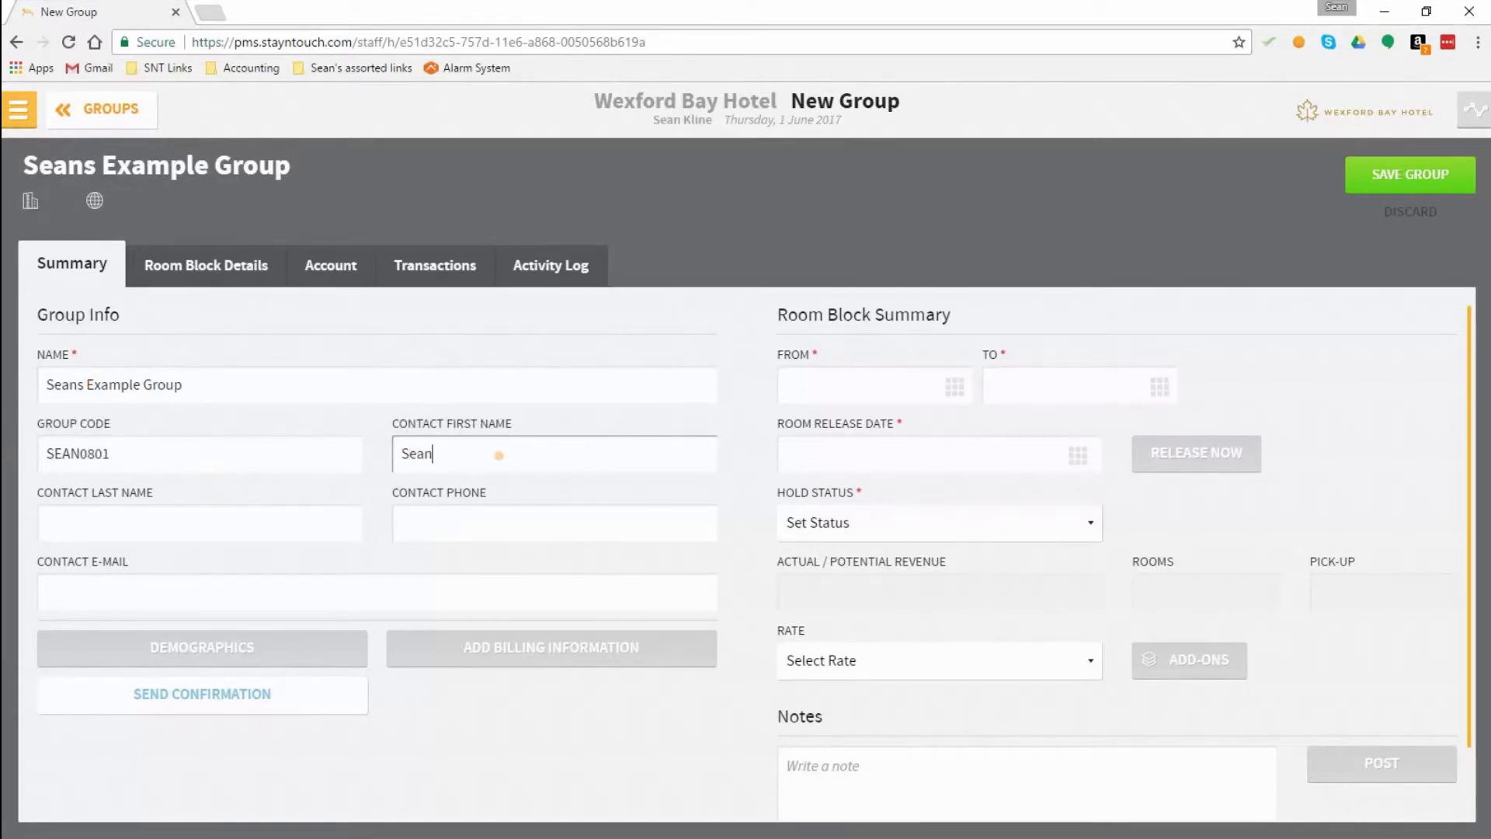
key("Tab")
Step: Enter the contact's phone number and e-mail address in the group info
key("Tab")
type("S")
key("BackSpace")
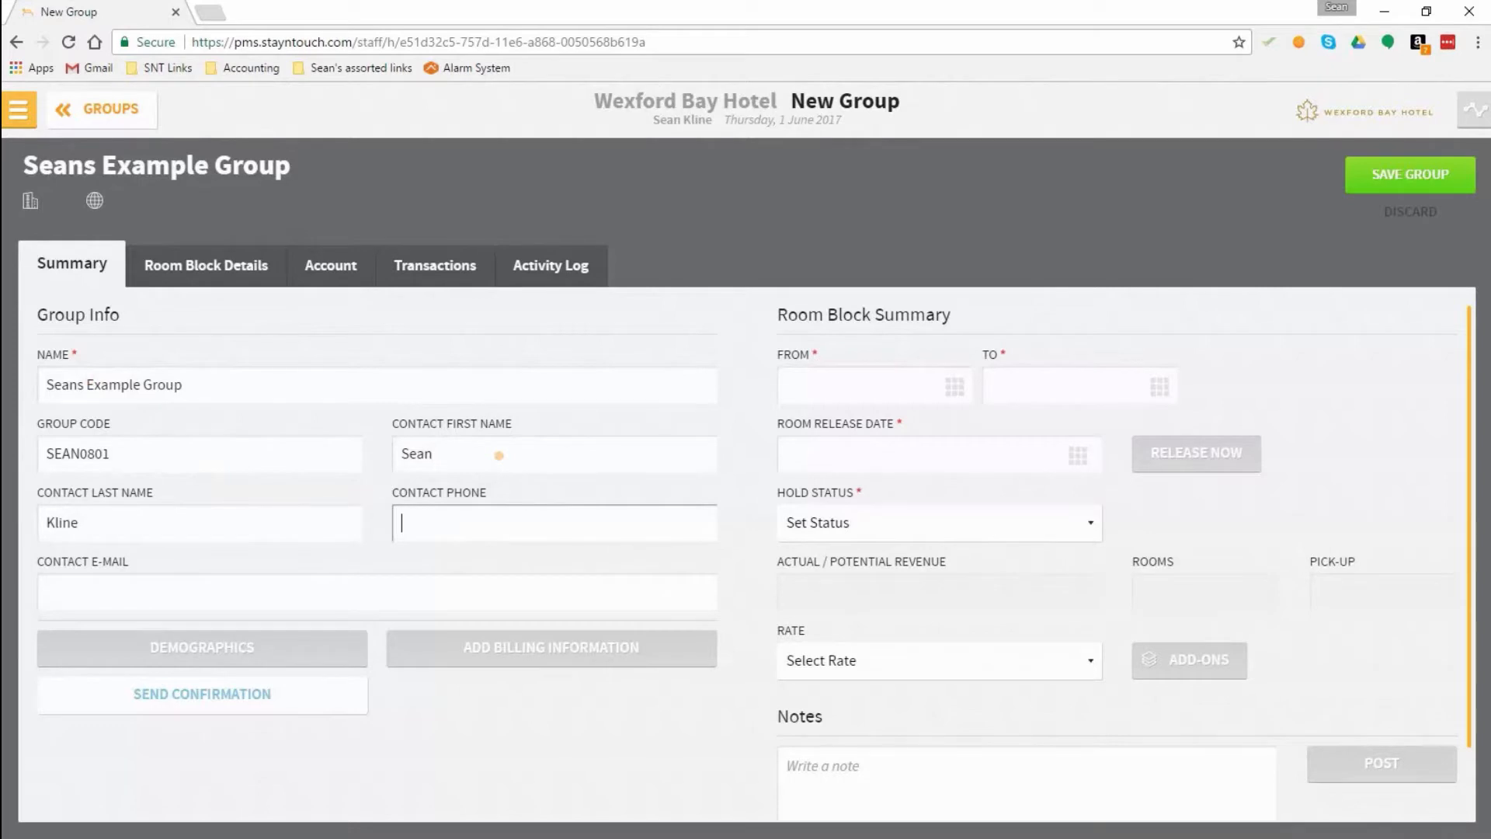
type("41")
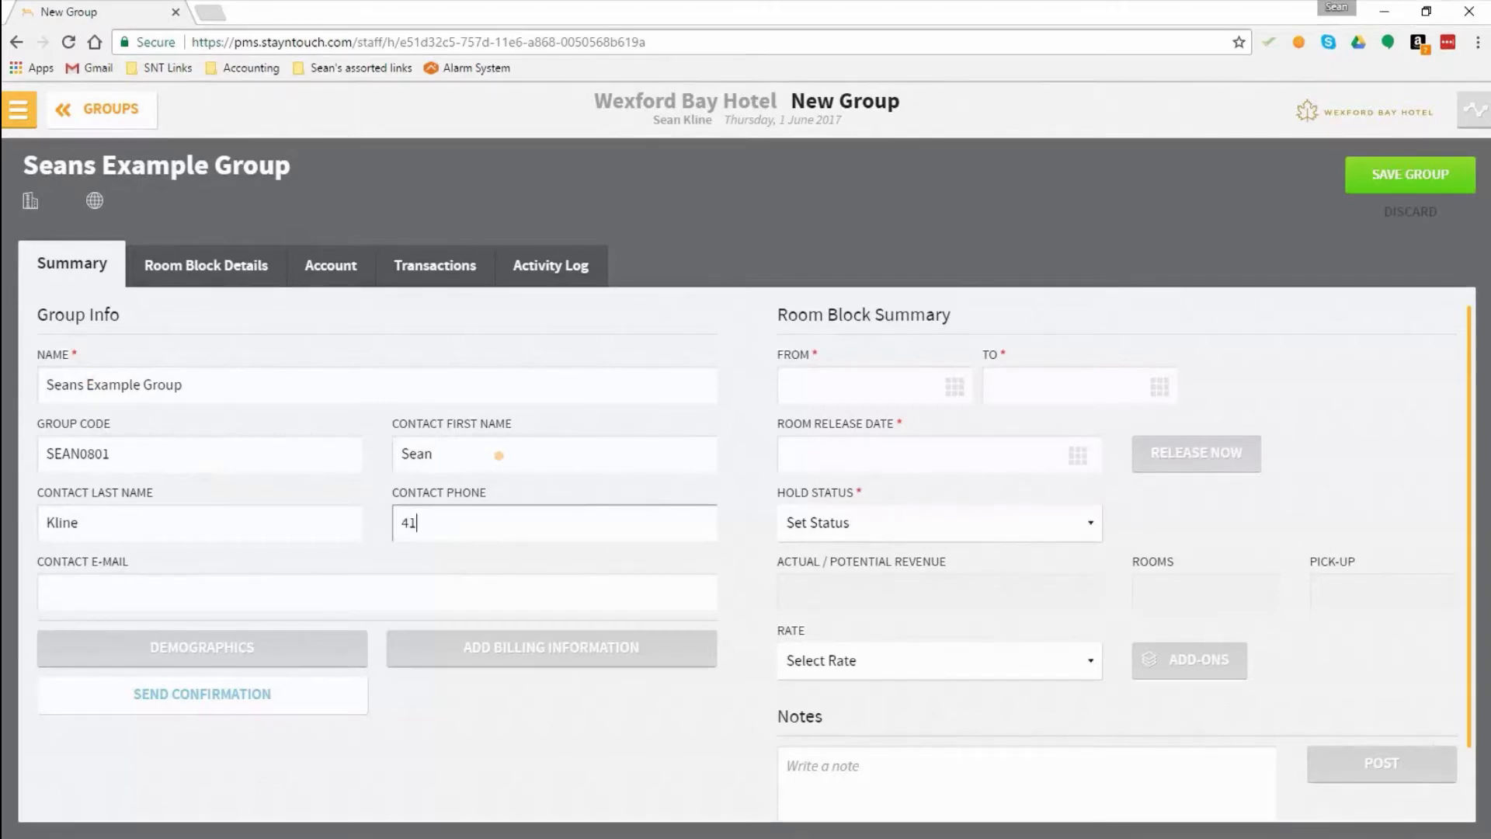
type("5-555-1212")
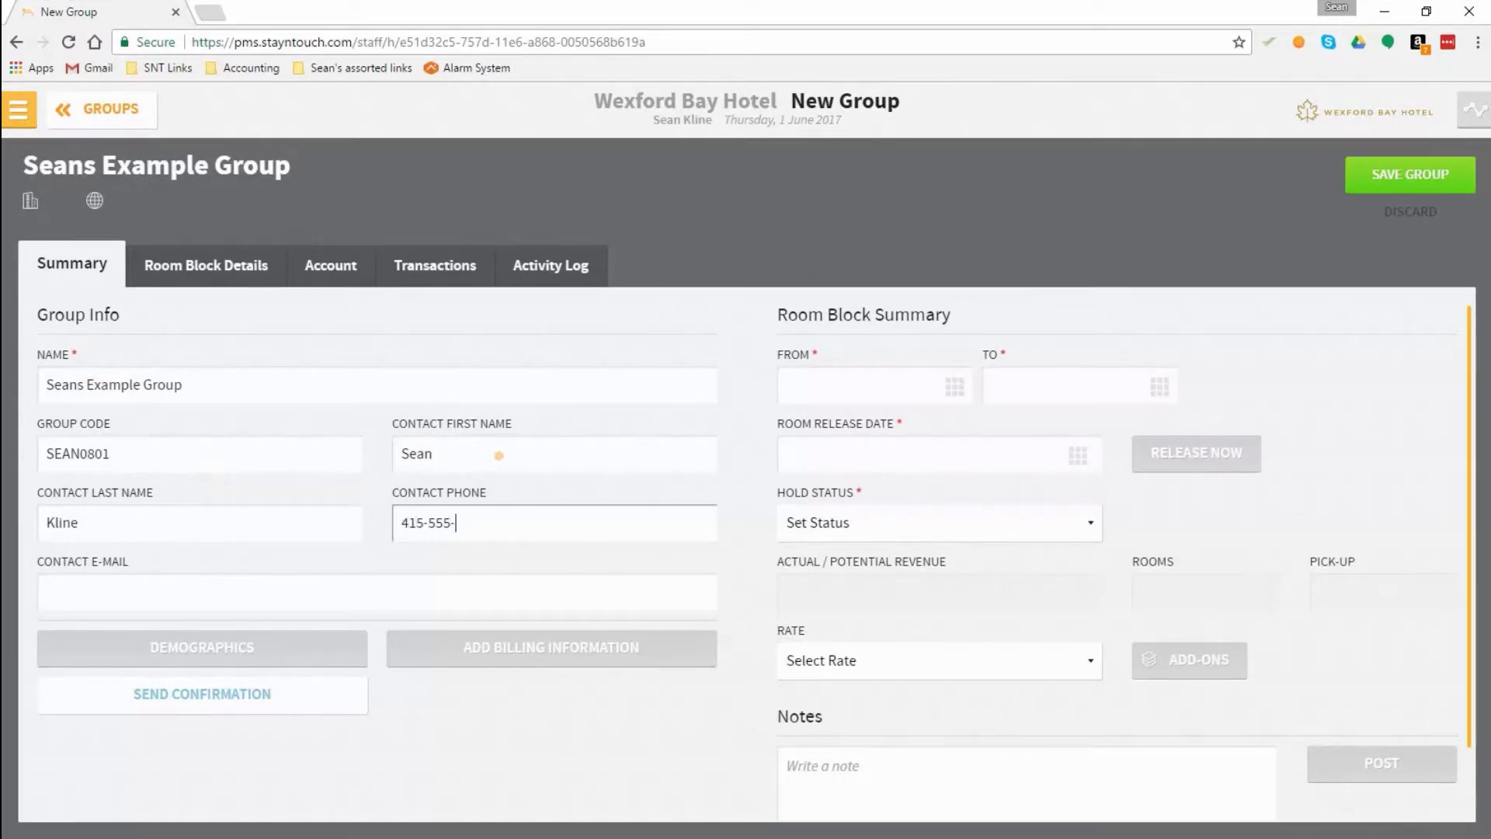
key("Tab")
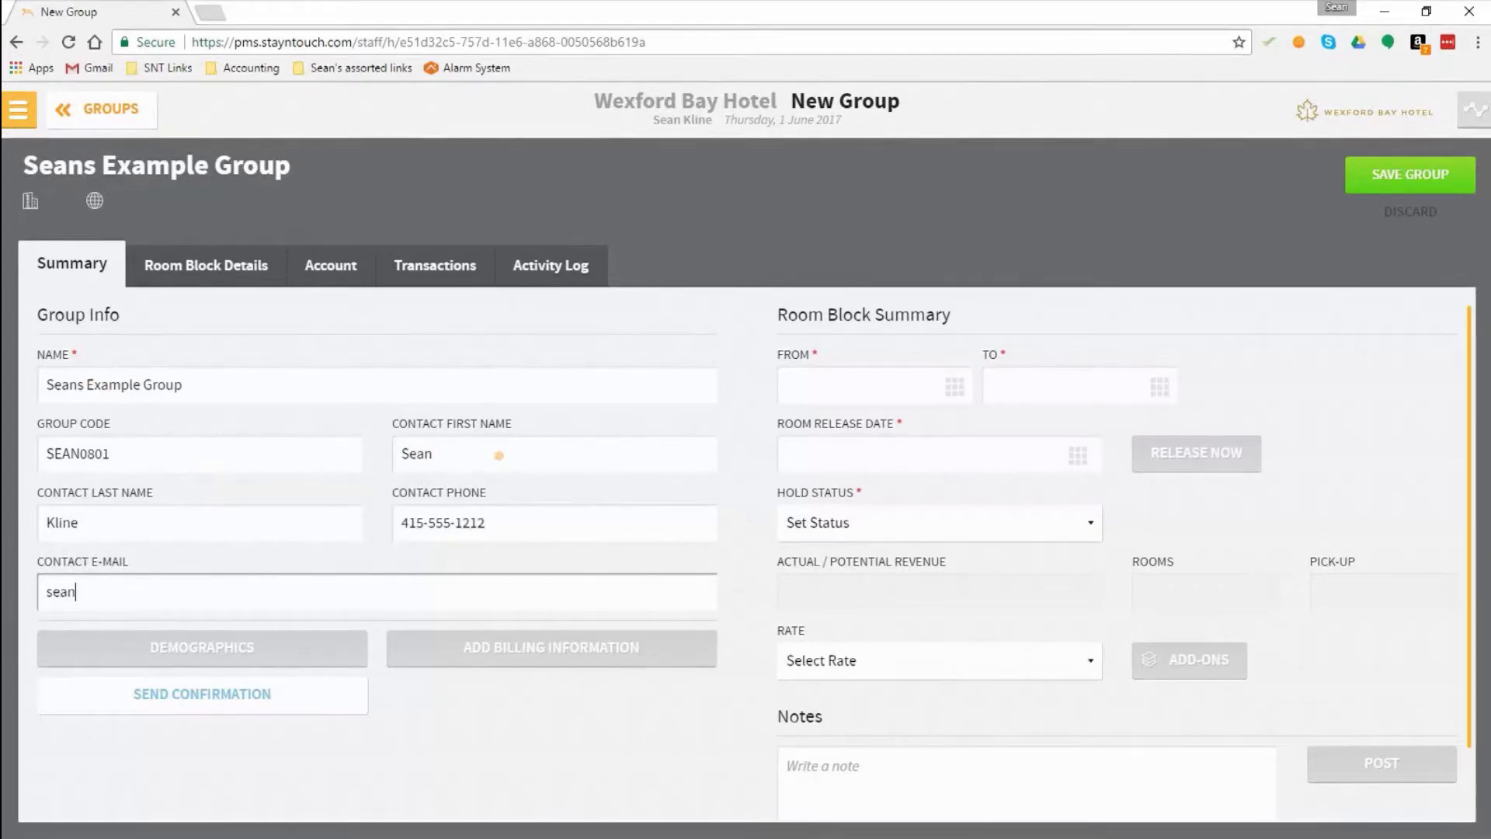
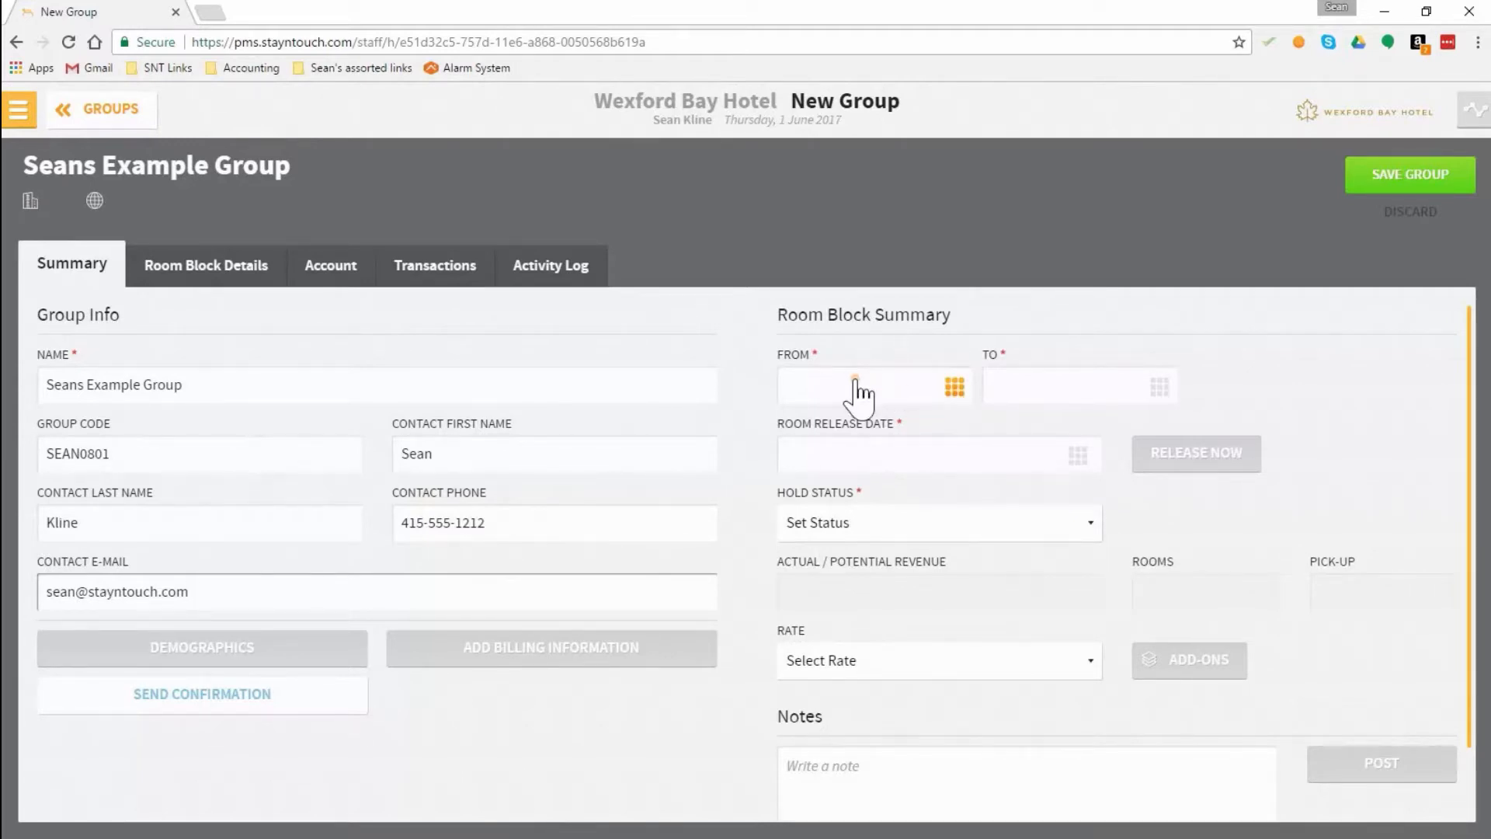
Step: Set the room block to run from 08-01-2017 to 08-05-2017
left_click(952, 383)
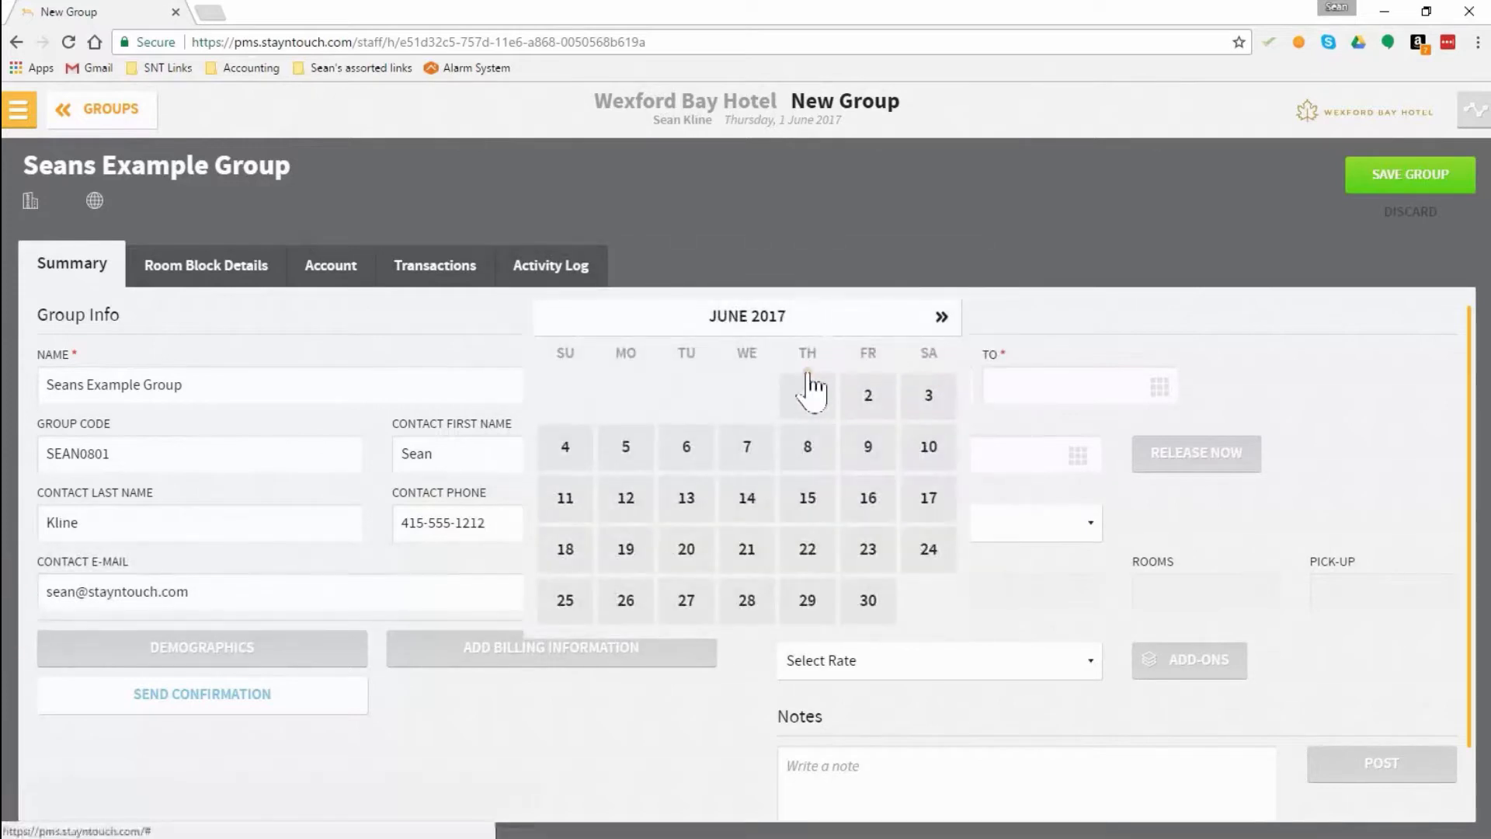
left_click(939, 317)
left_click(940, 316)
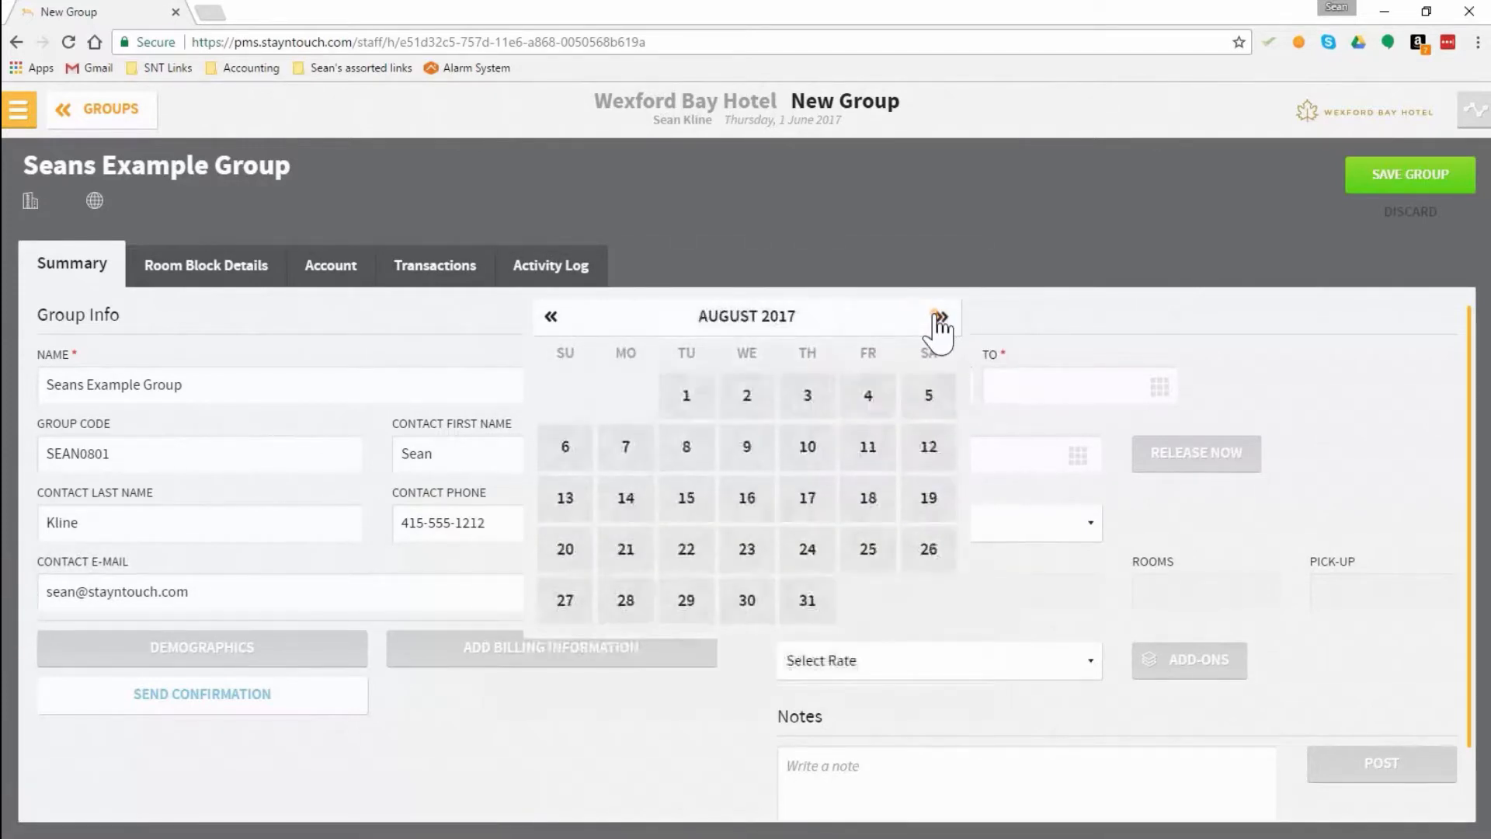
left_click(684, 394)
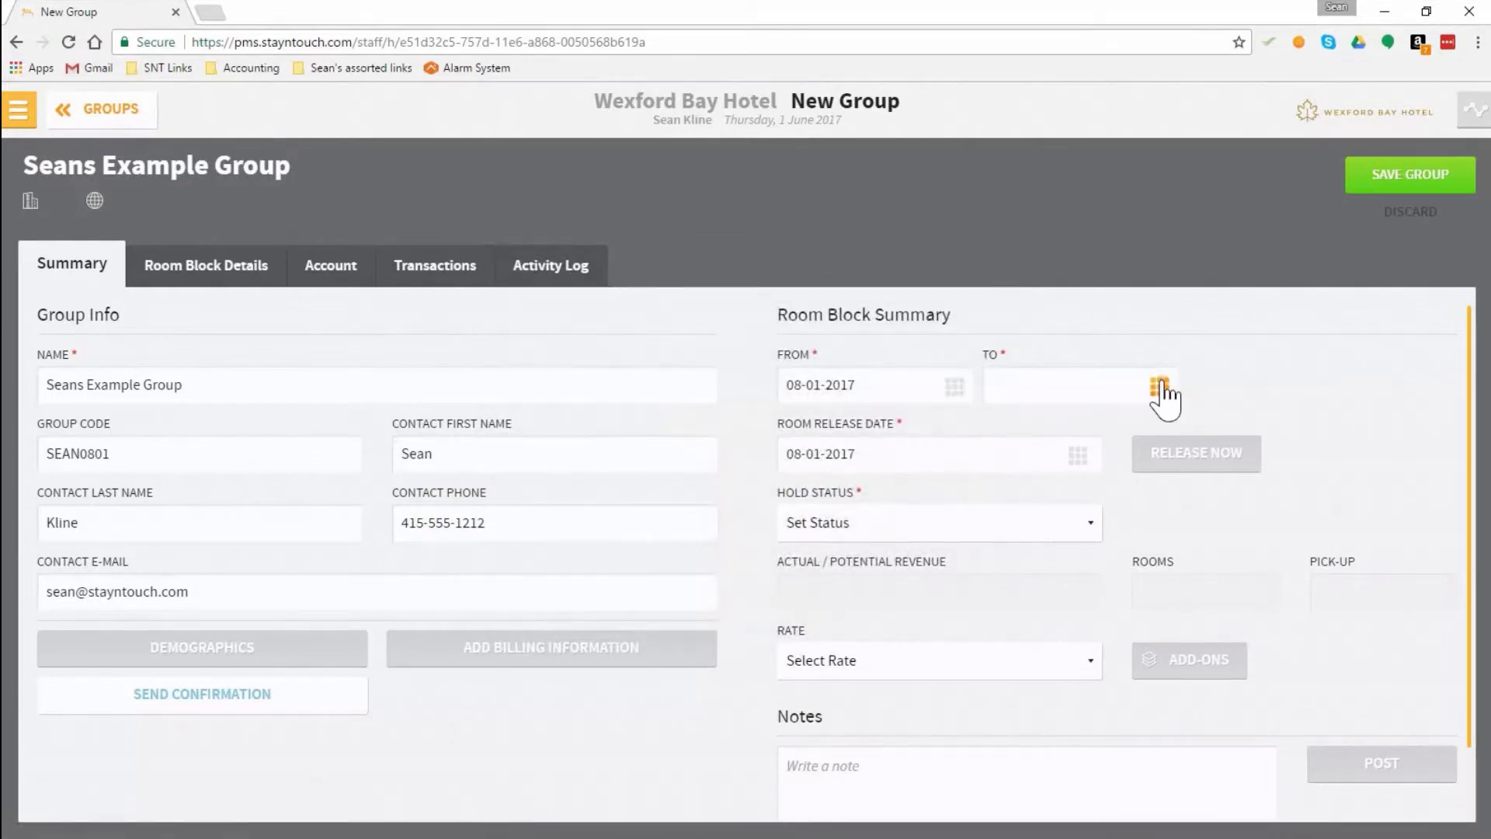
left_click(1159, 386)
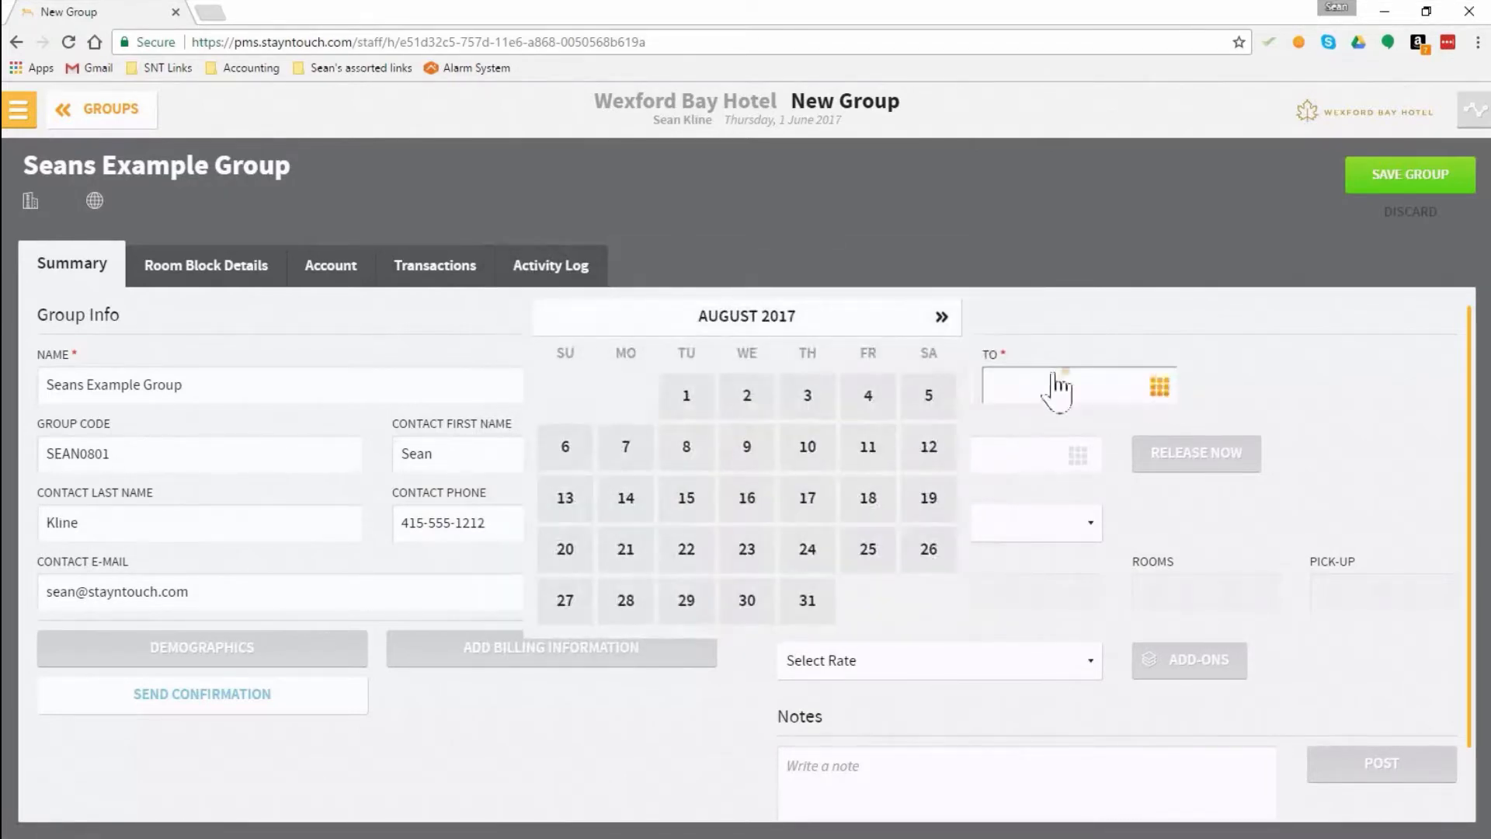
left_click(929, 399)
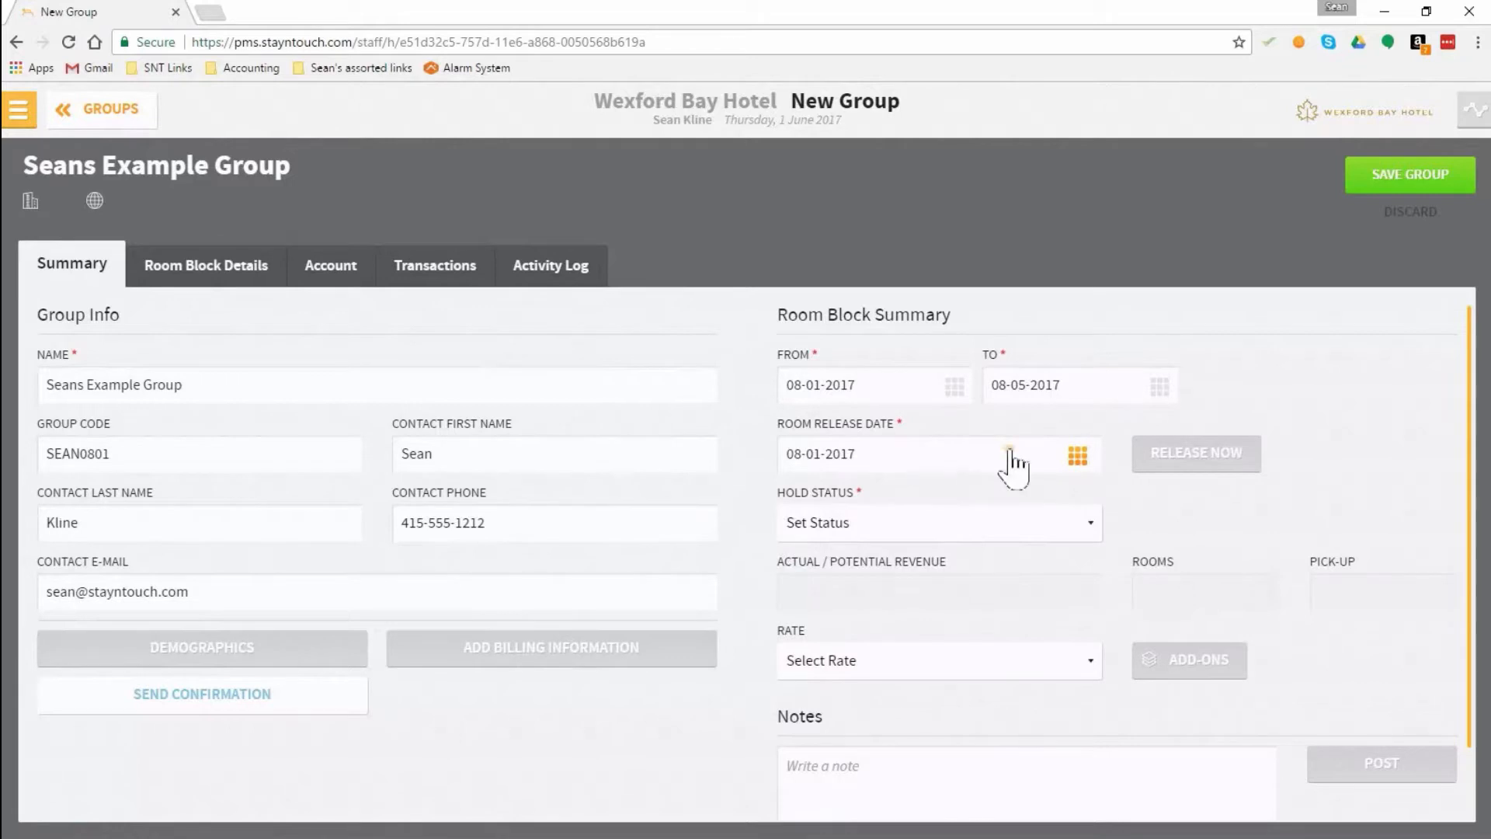
Step: Set the room release date to 07-04-2017 and the hold status to Tentative
left_click(1078, 455)
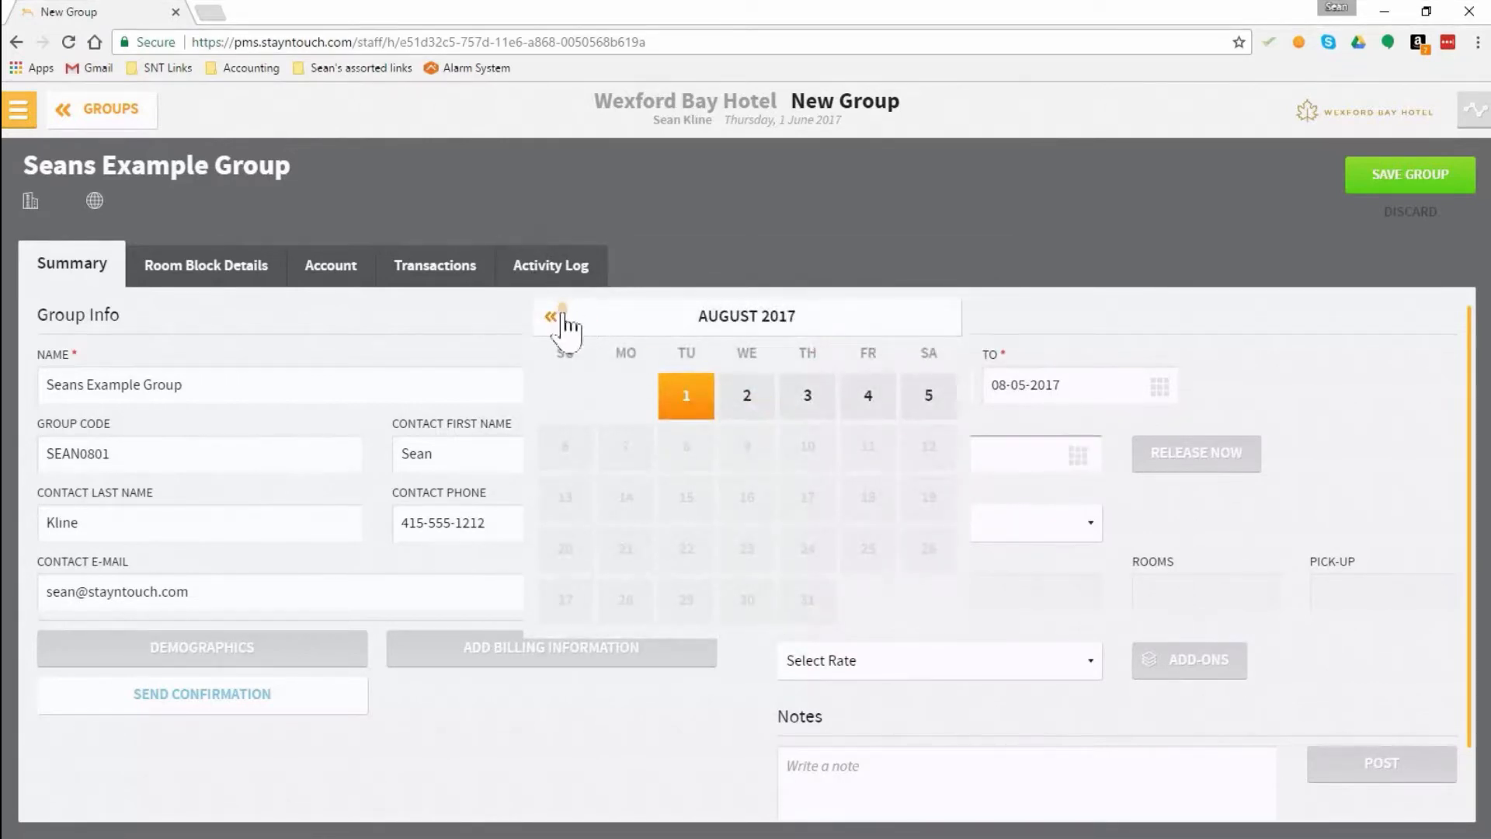
left_click(553, 317)
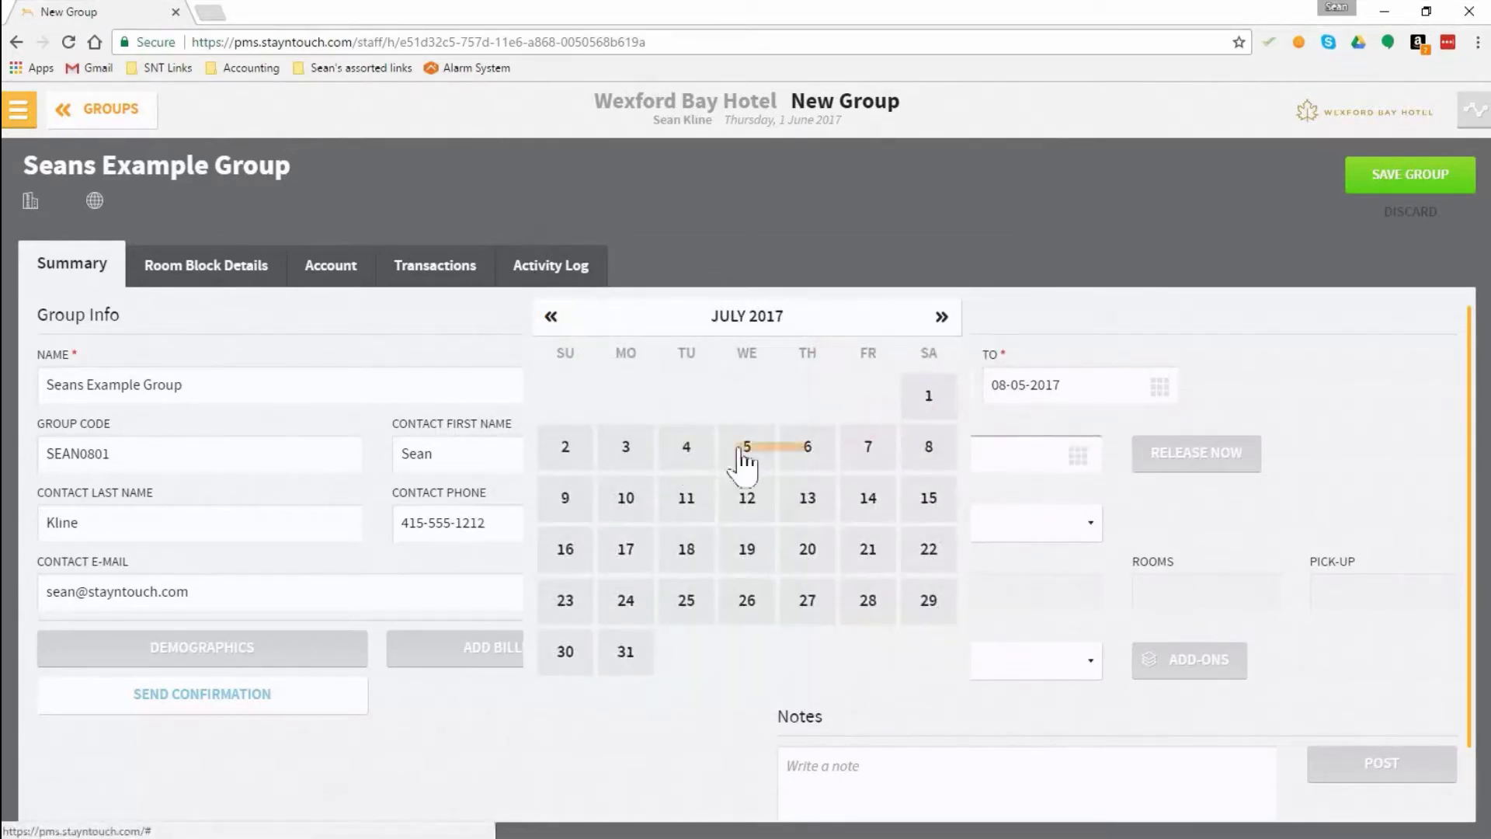
left_click(683, 447)
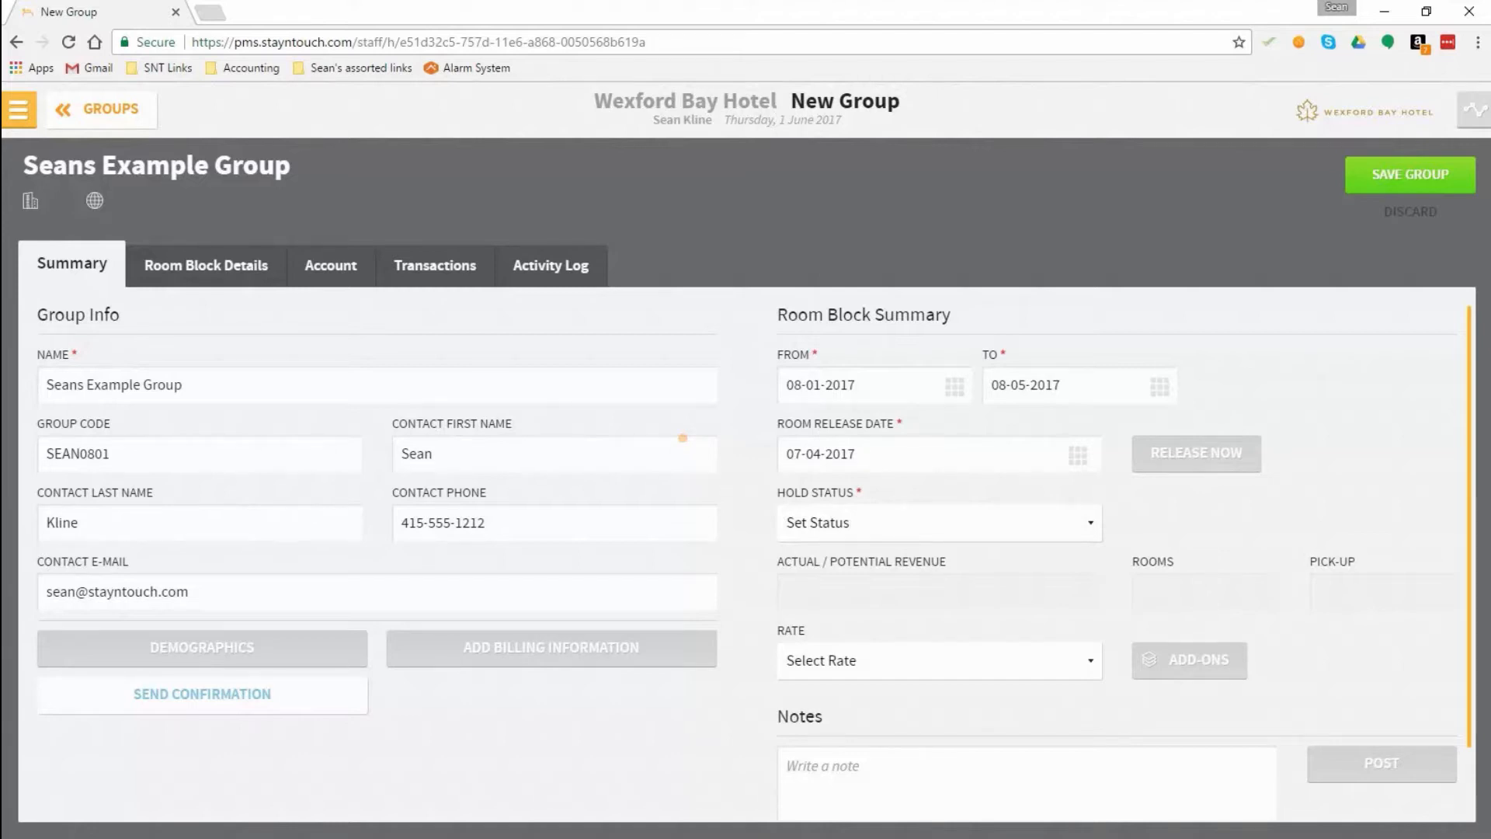
left_click(1091, 524)
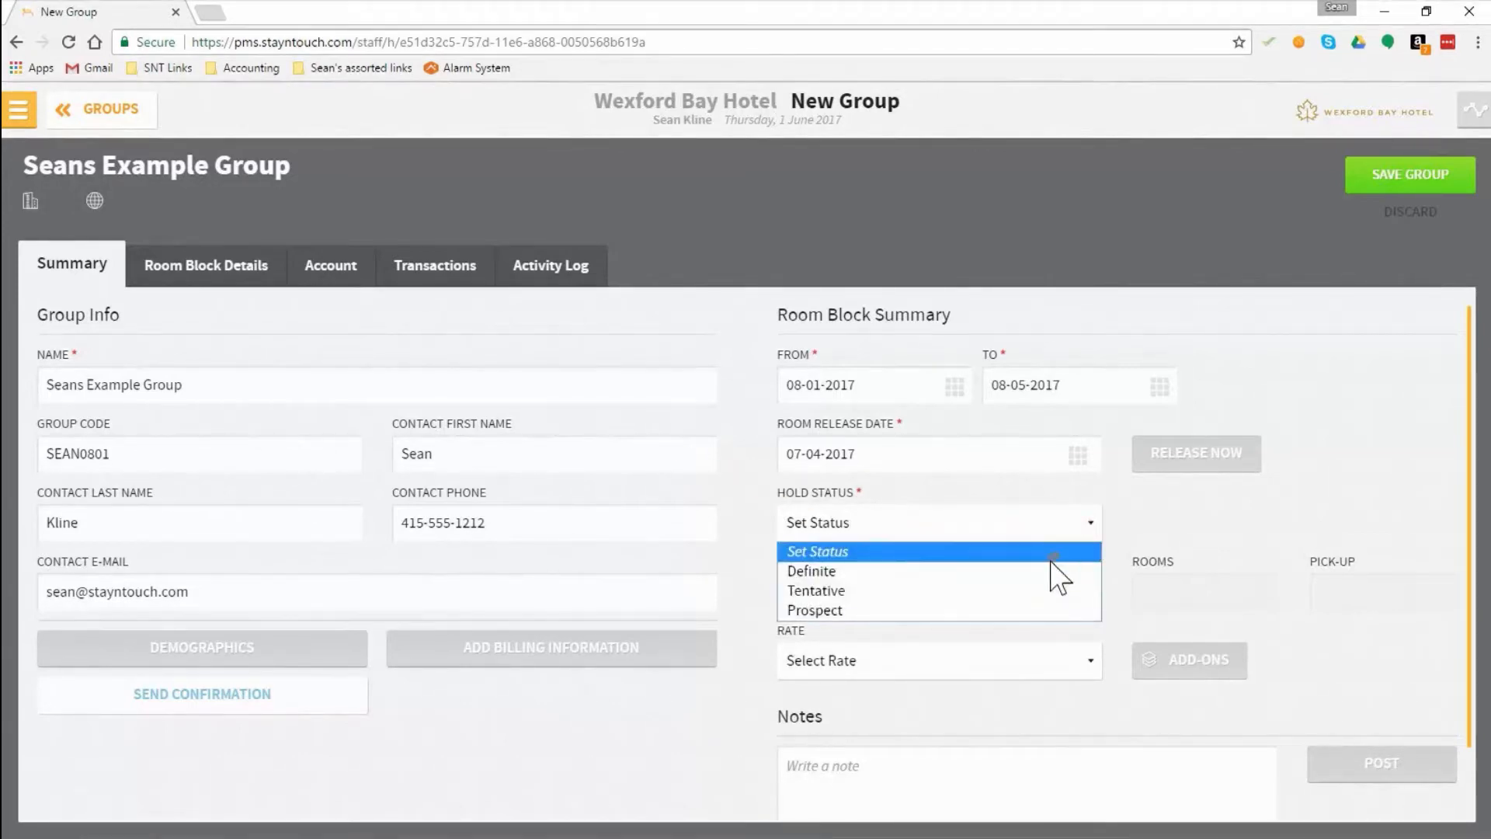
left_click(1041, 592)
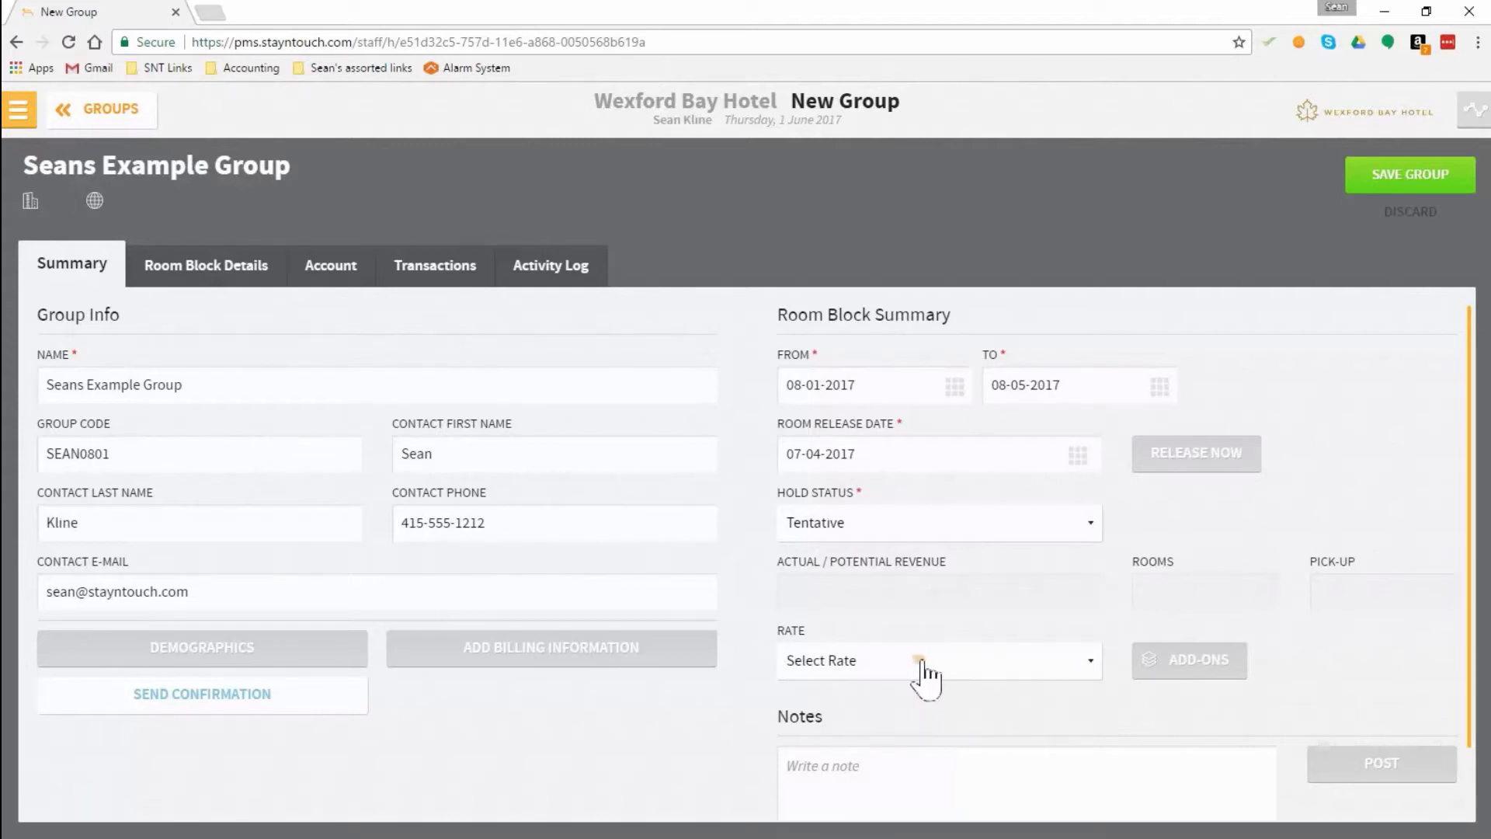
Step: Assign the "Seans Test Group" rate to the room block and save the group
left_click(989, 661)
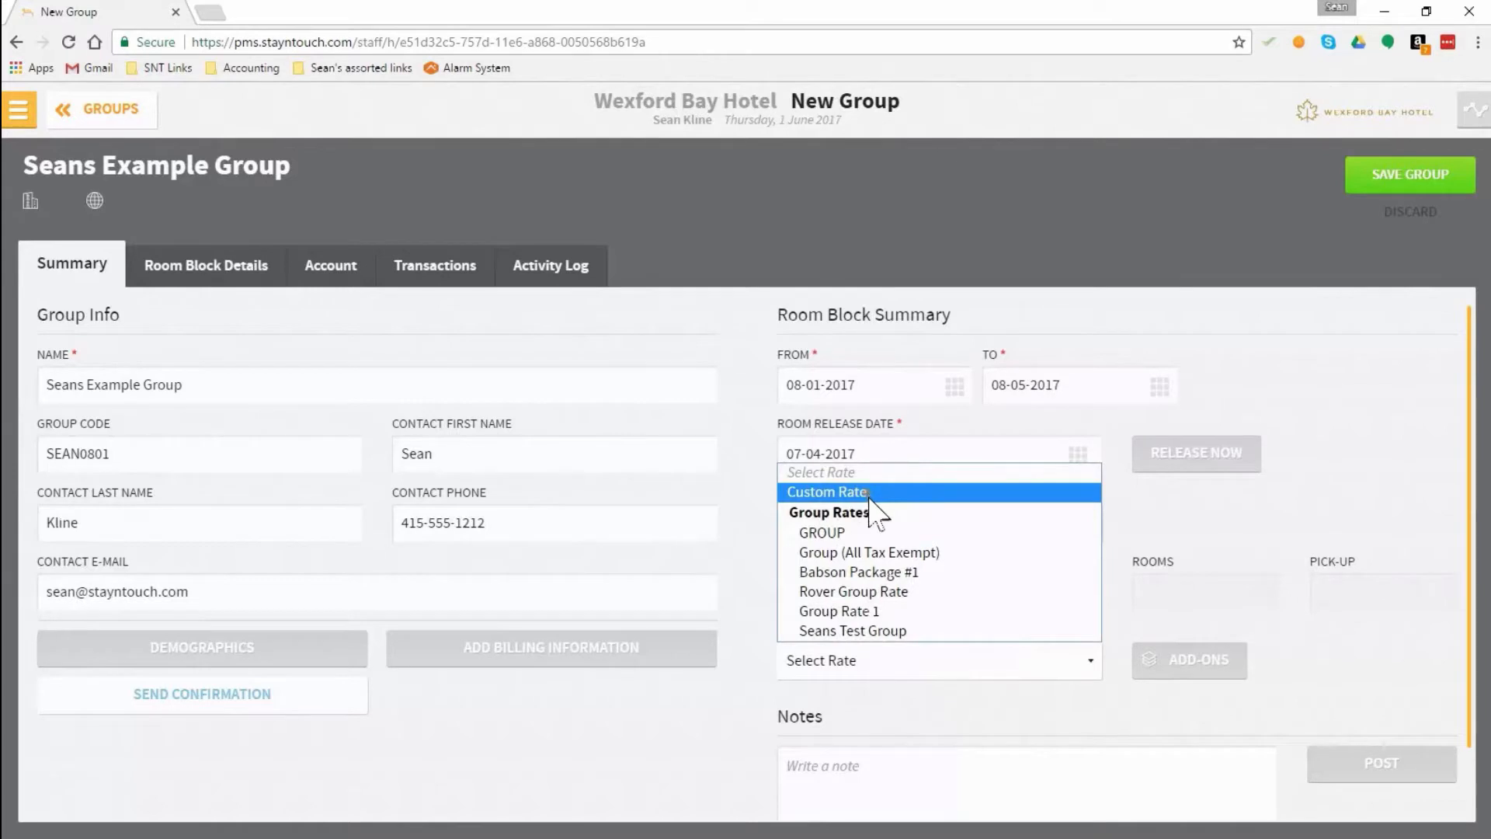
left_click(880, 633)
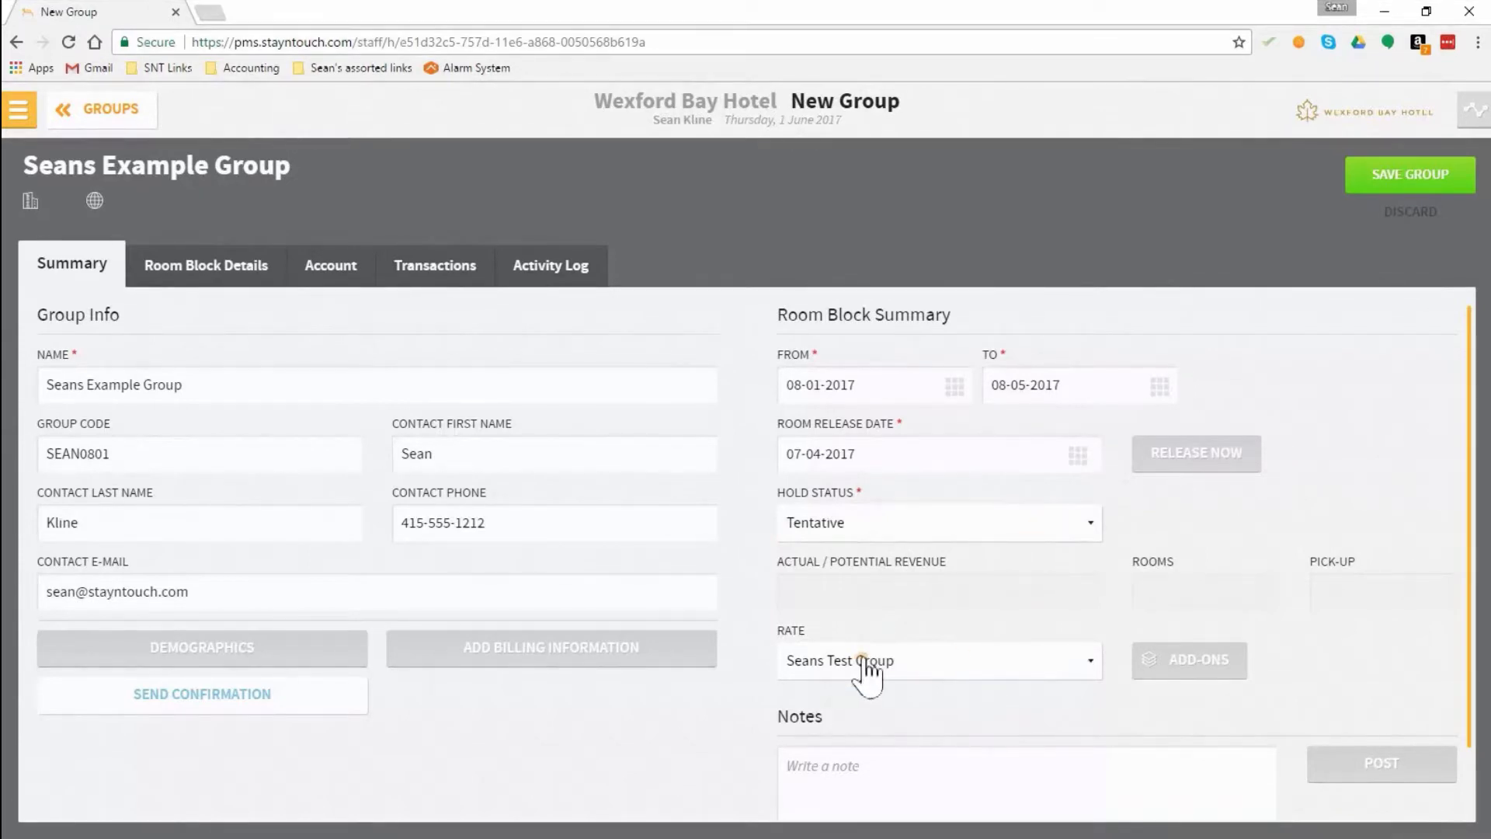
left_click(1388, 177)
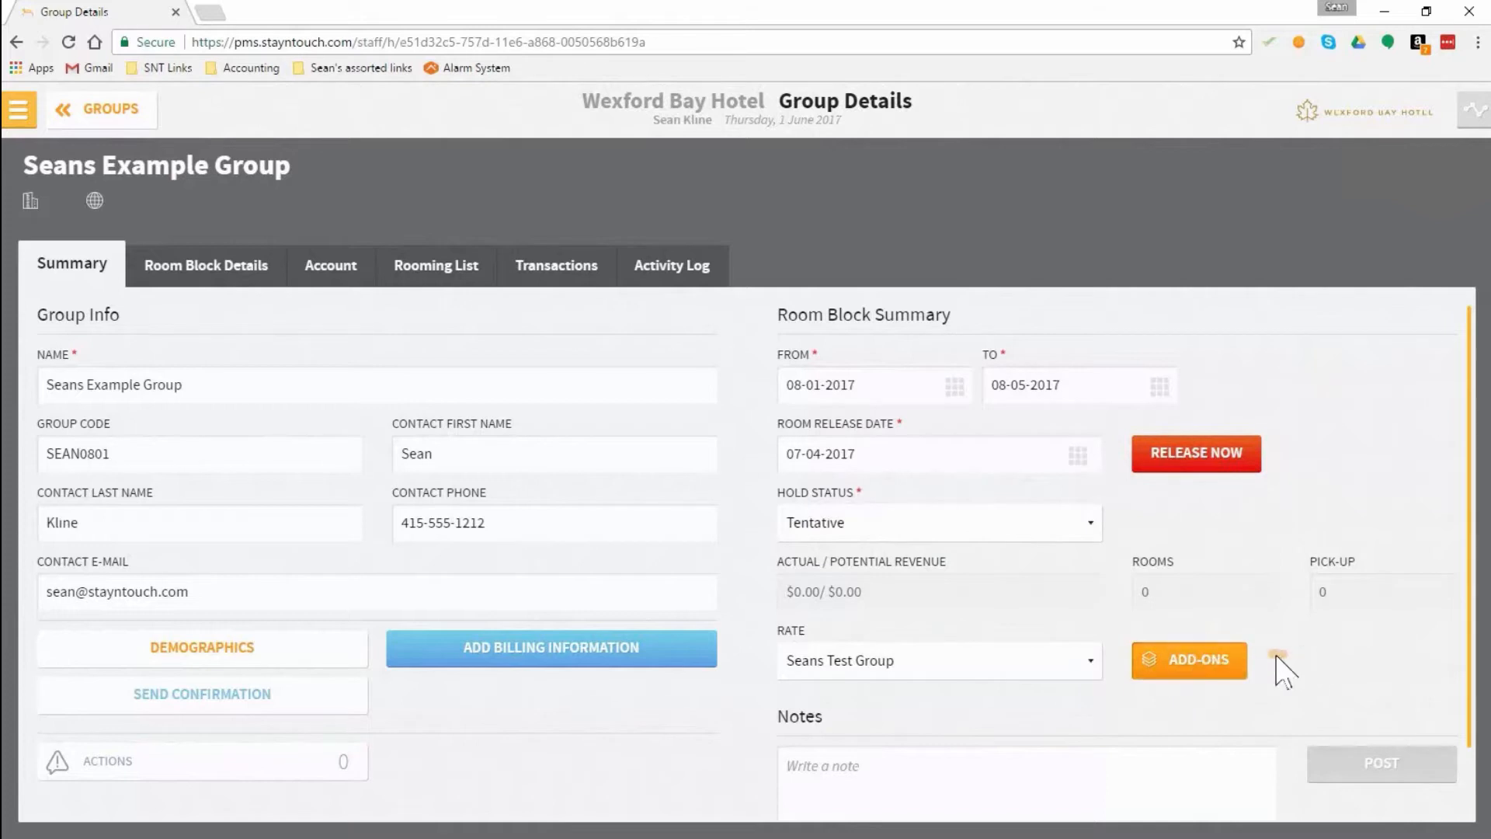
Step: In the group's demographics, set the reservation type to Credit Card Guaranteed and the market to Meeting Room (11691)
left_click(233, 656)
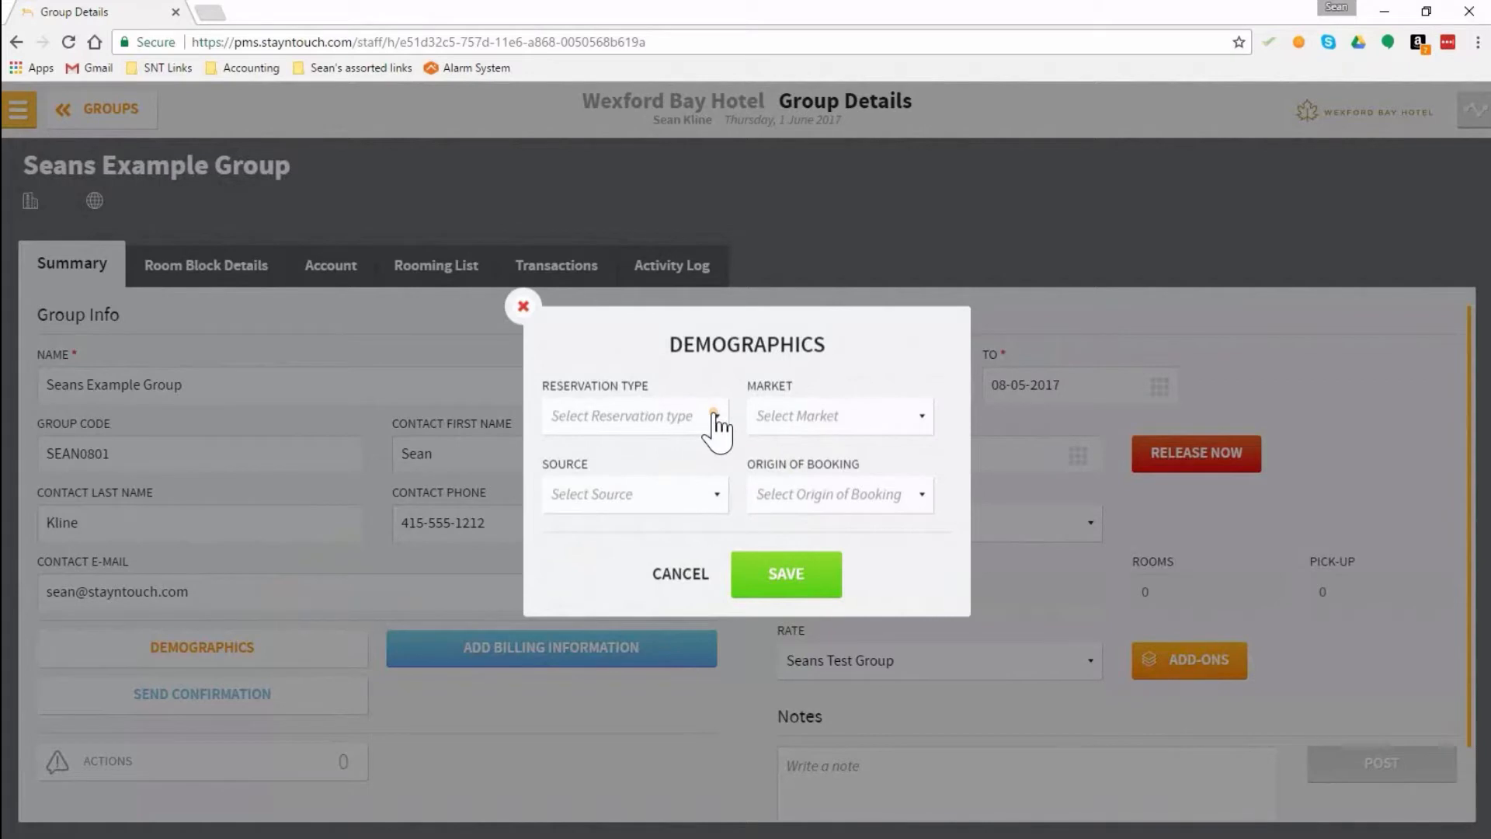
left_click(715, 417)
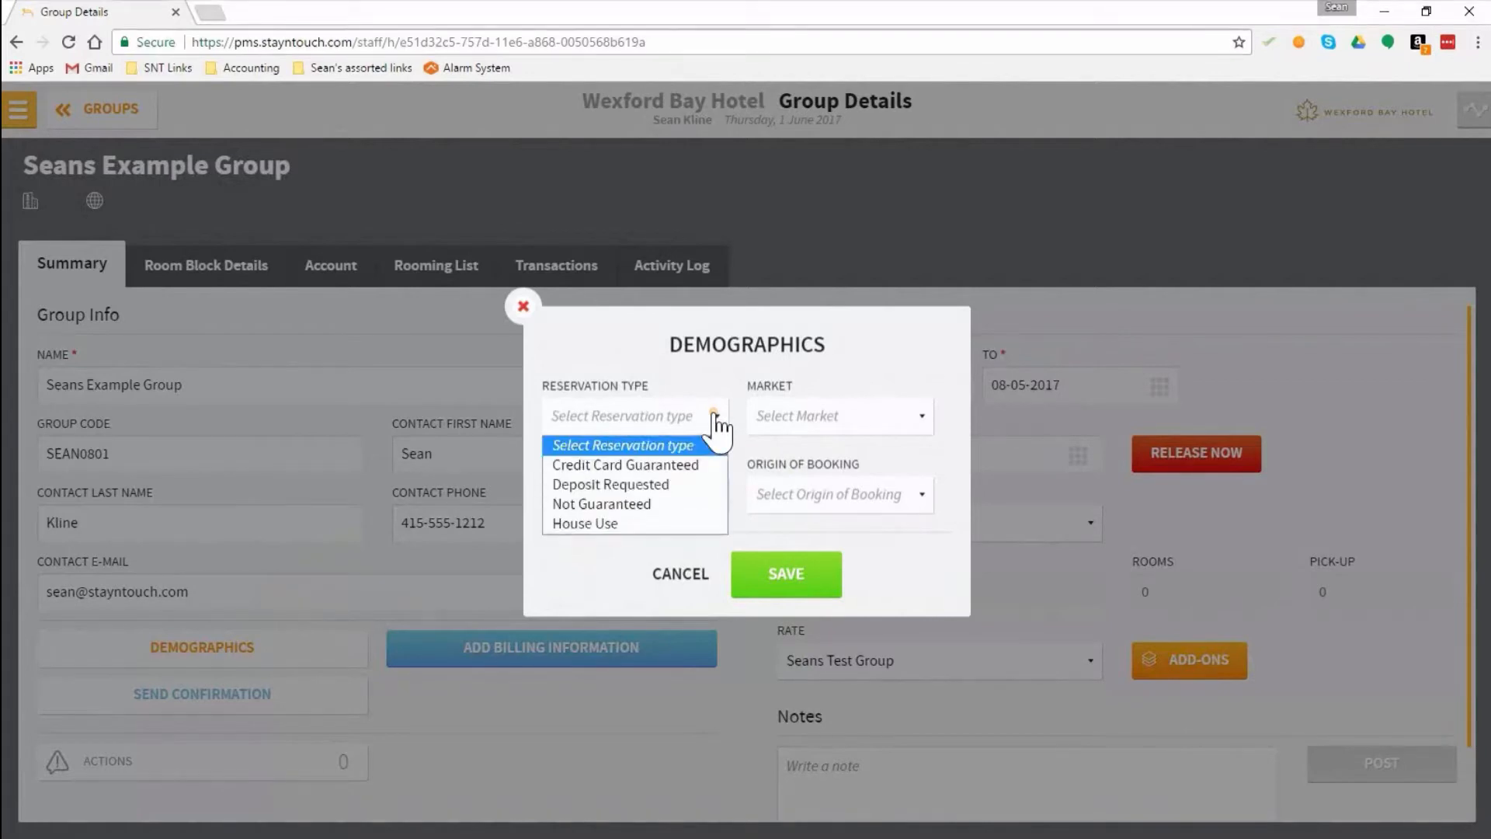
left_click(675, 463)
left_click(883, 421)
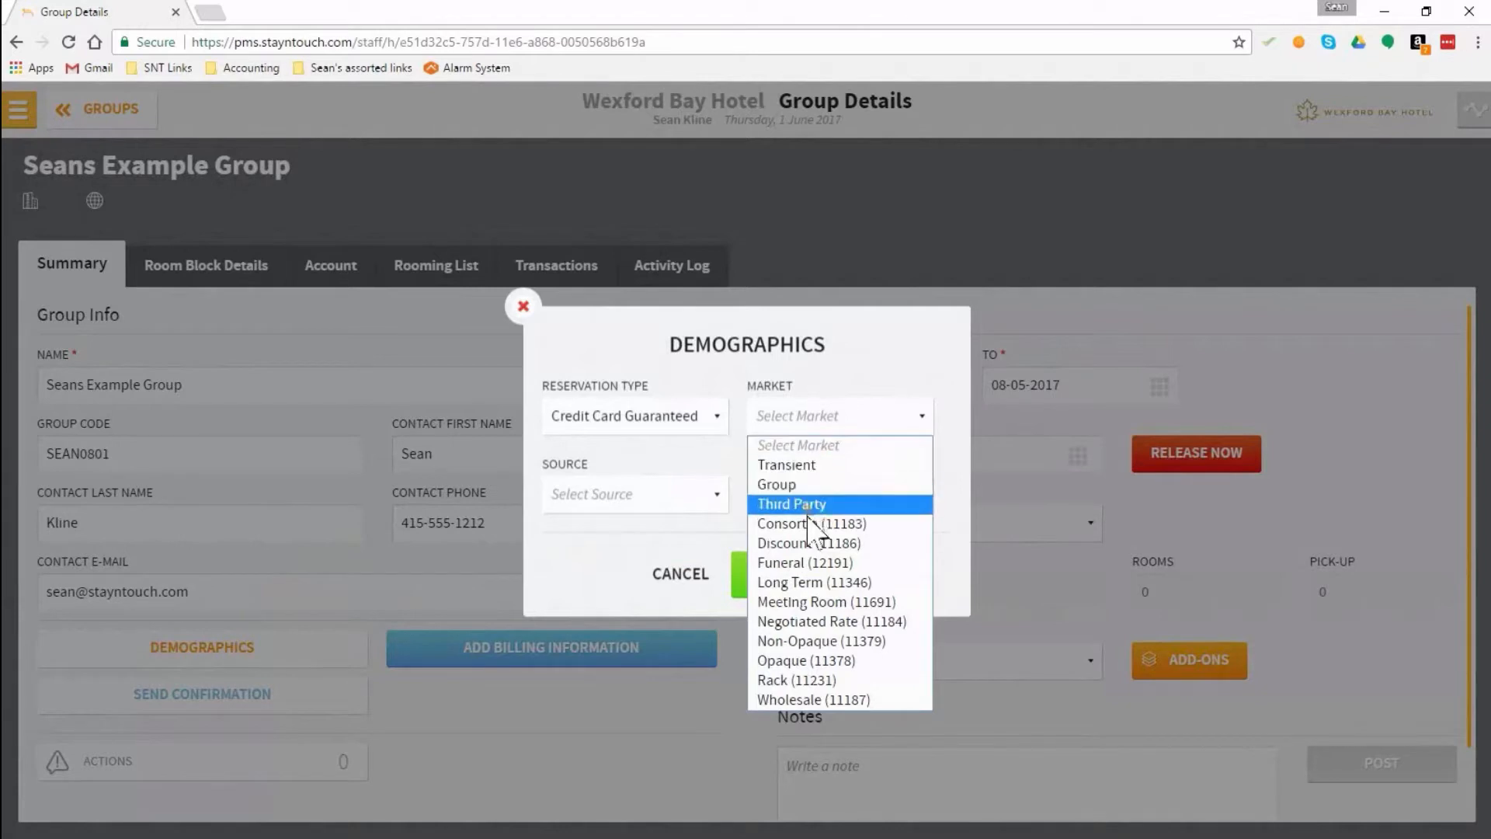
left_click(846, 602)
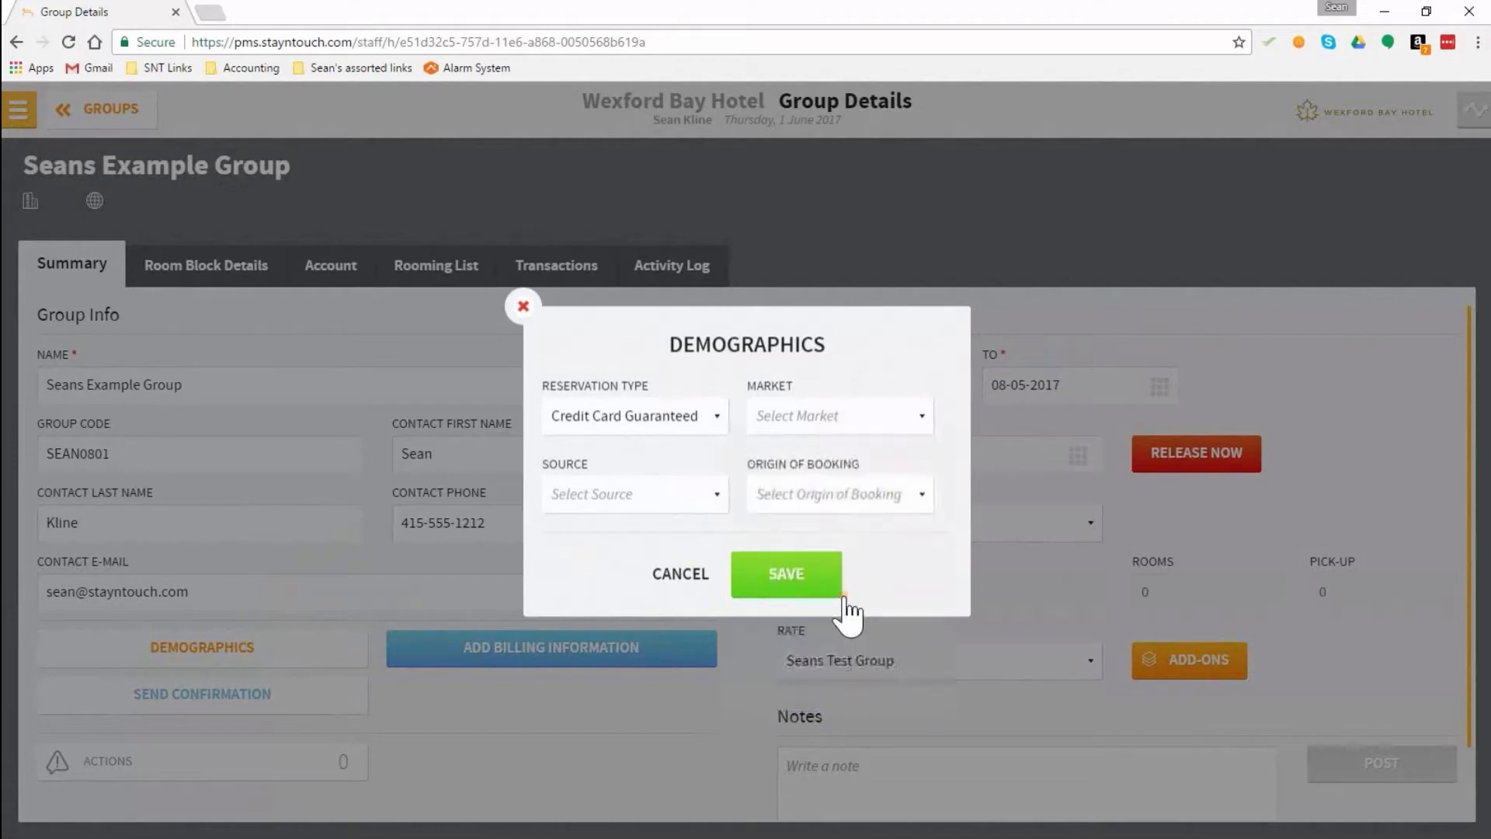
Step: Set both the source and the origin of booking to Call-In and save the demographics
left_click(686, 515)
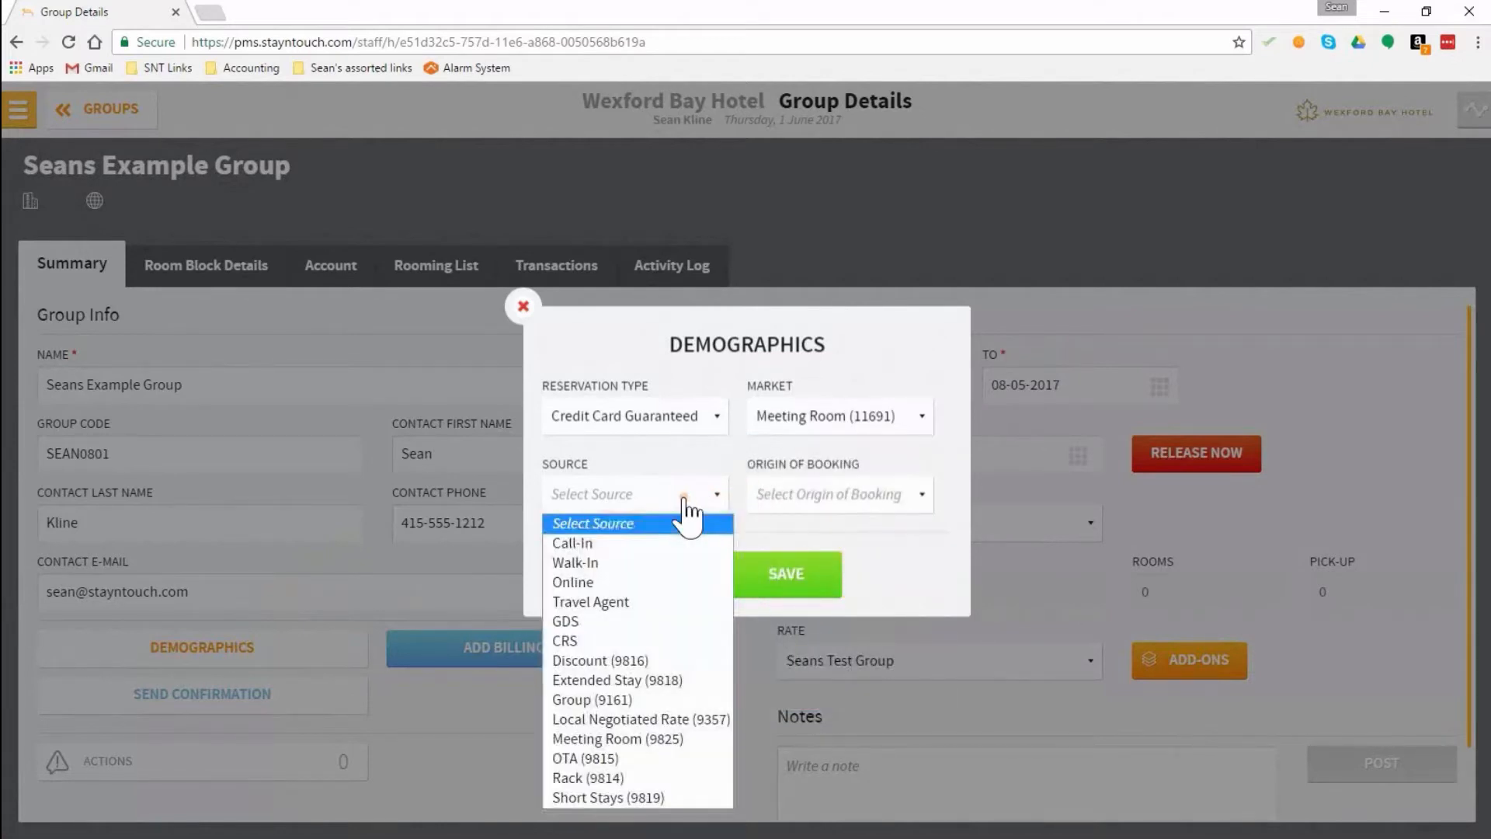
left_click(666, 544)
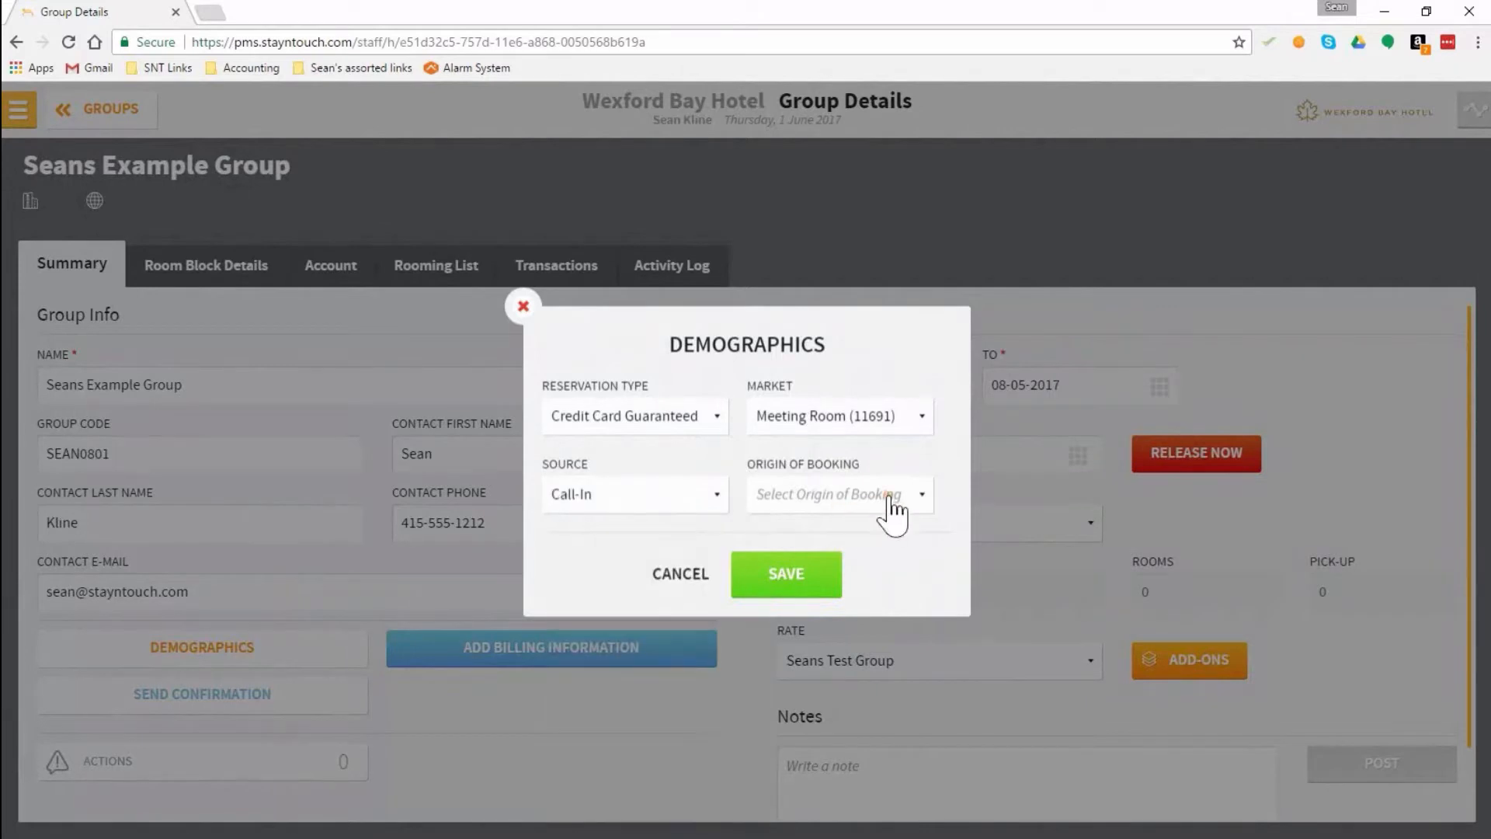
left_click(895, 509)
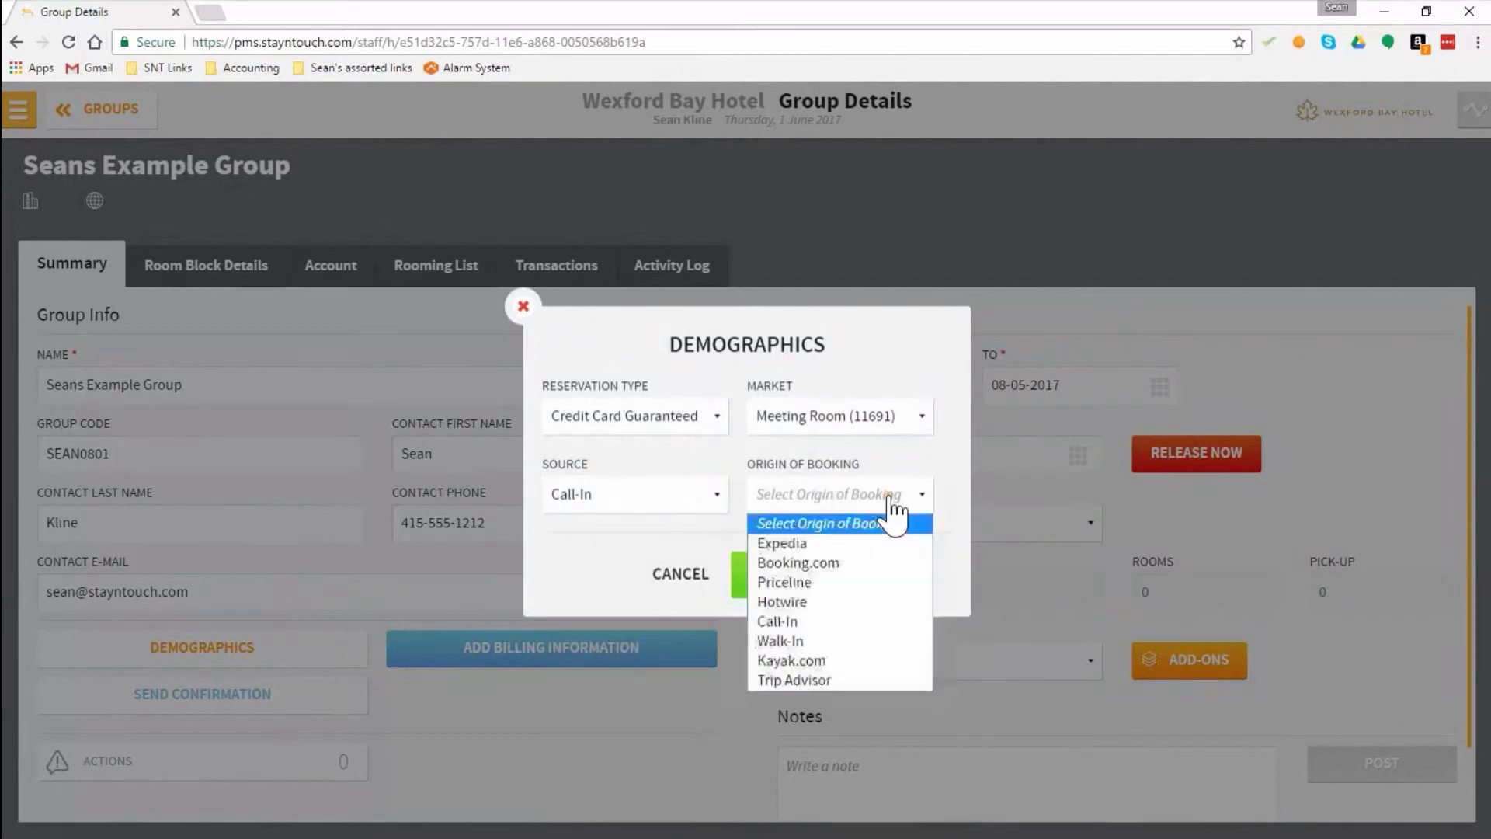
left_click(847, 621)
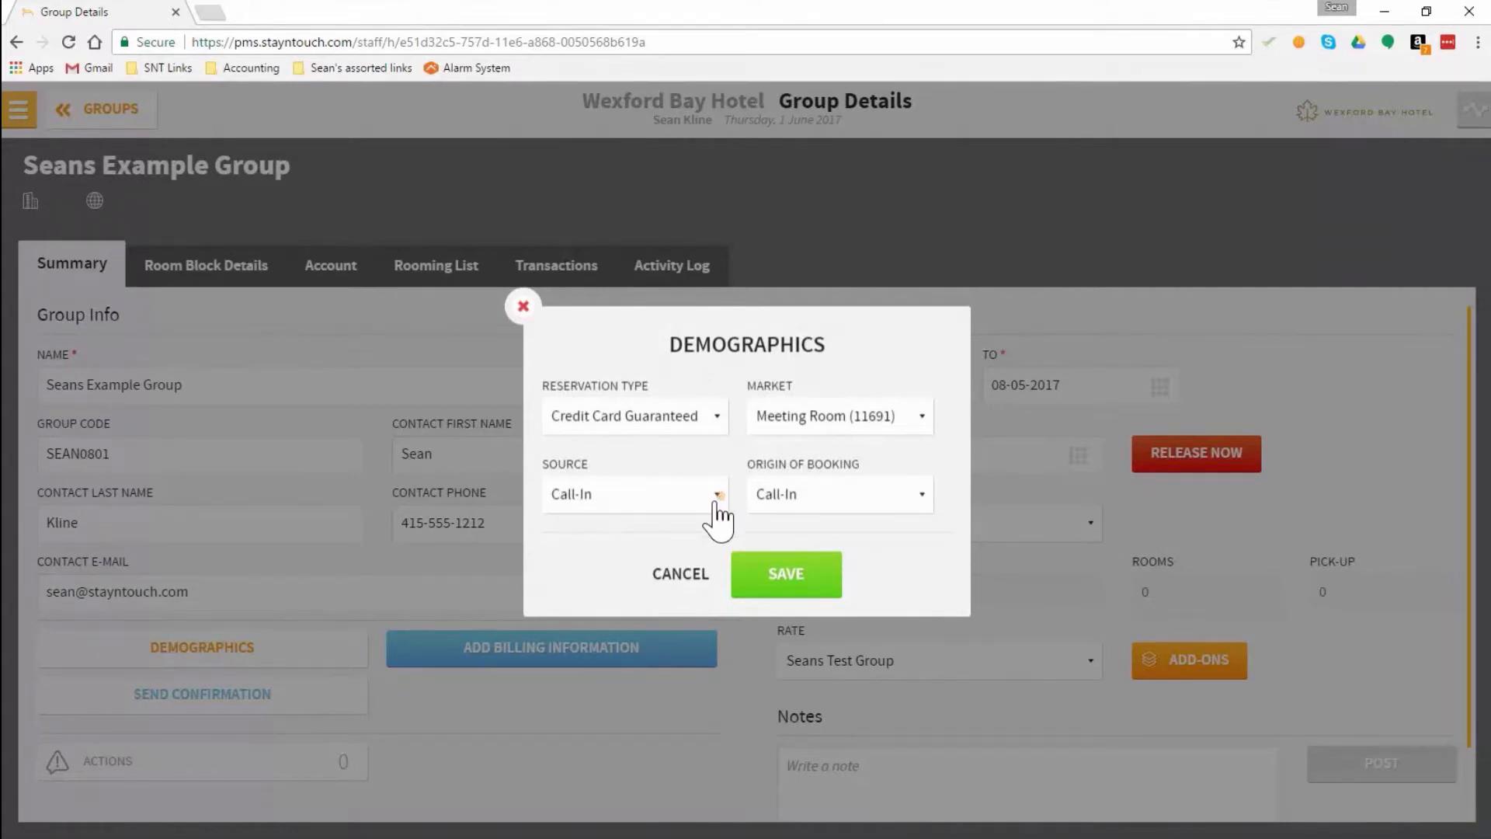
left_click(817, 581)
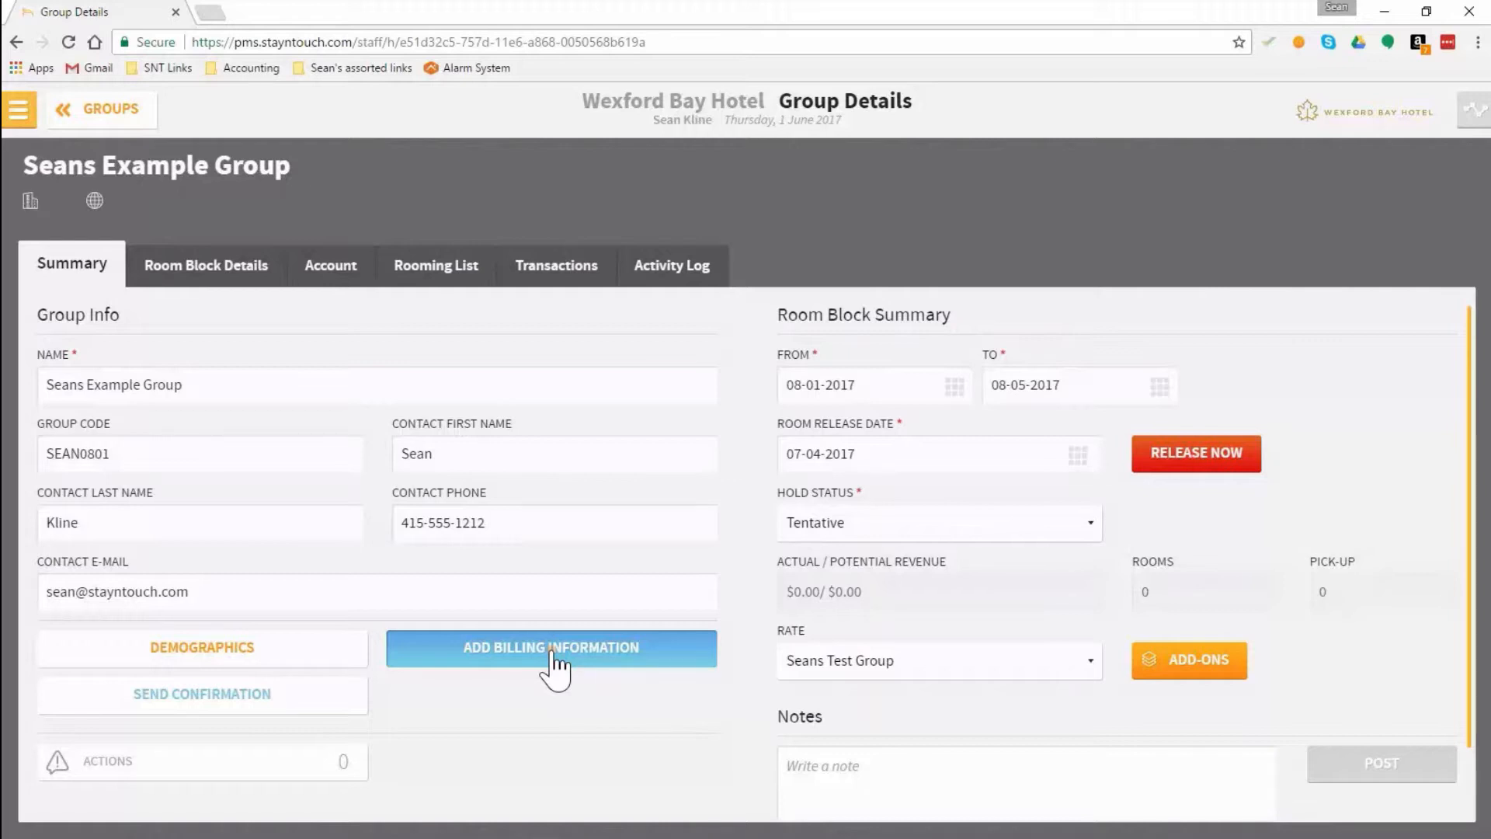
Step: Add billing information for the group that routes the Room billing group, and save the route
left_click(529, 632)
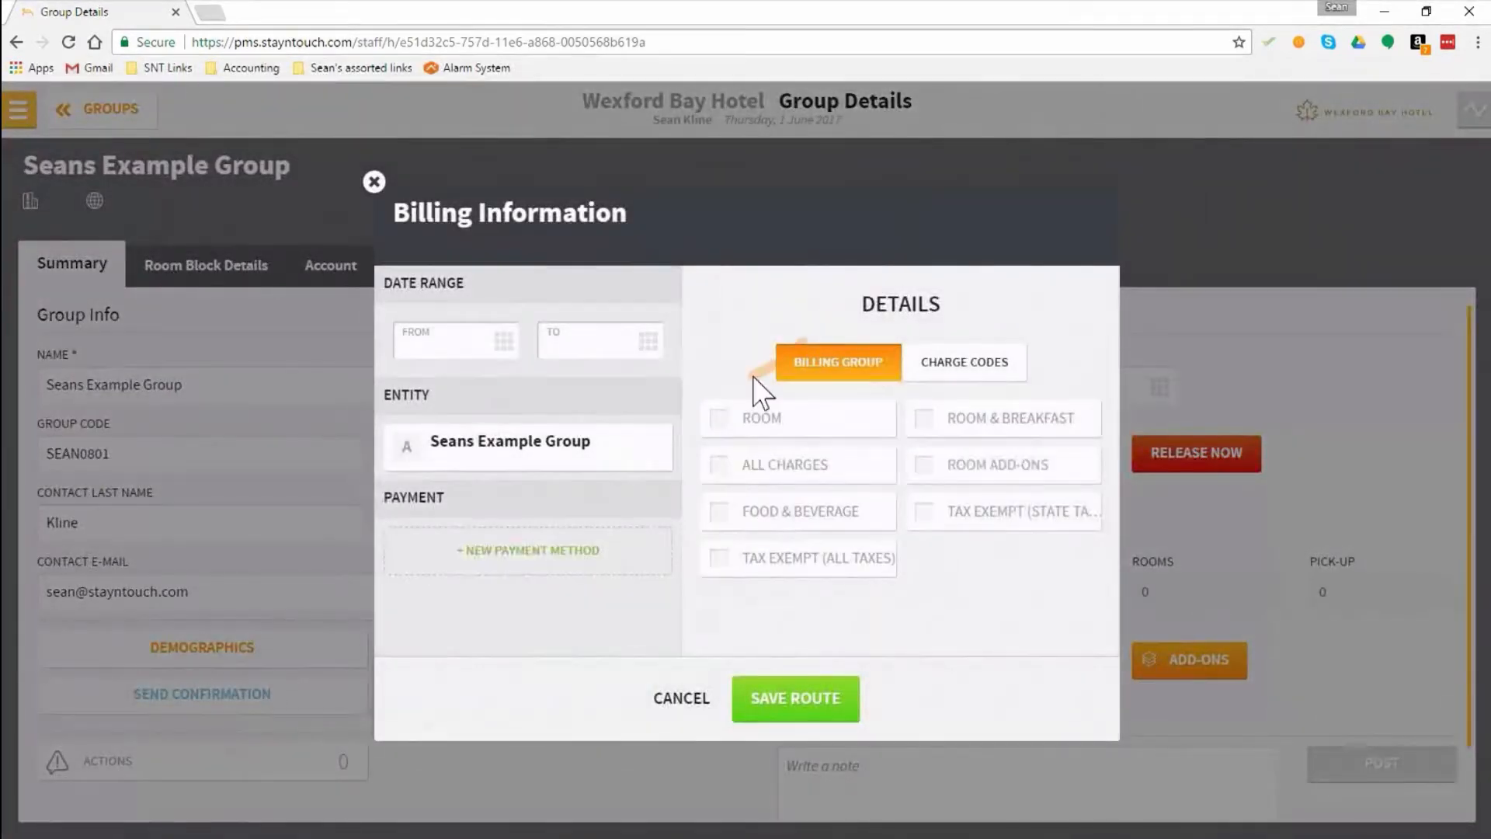
left_click(751, 427)
left_click(793, 703)
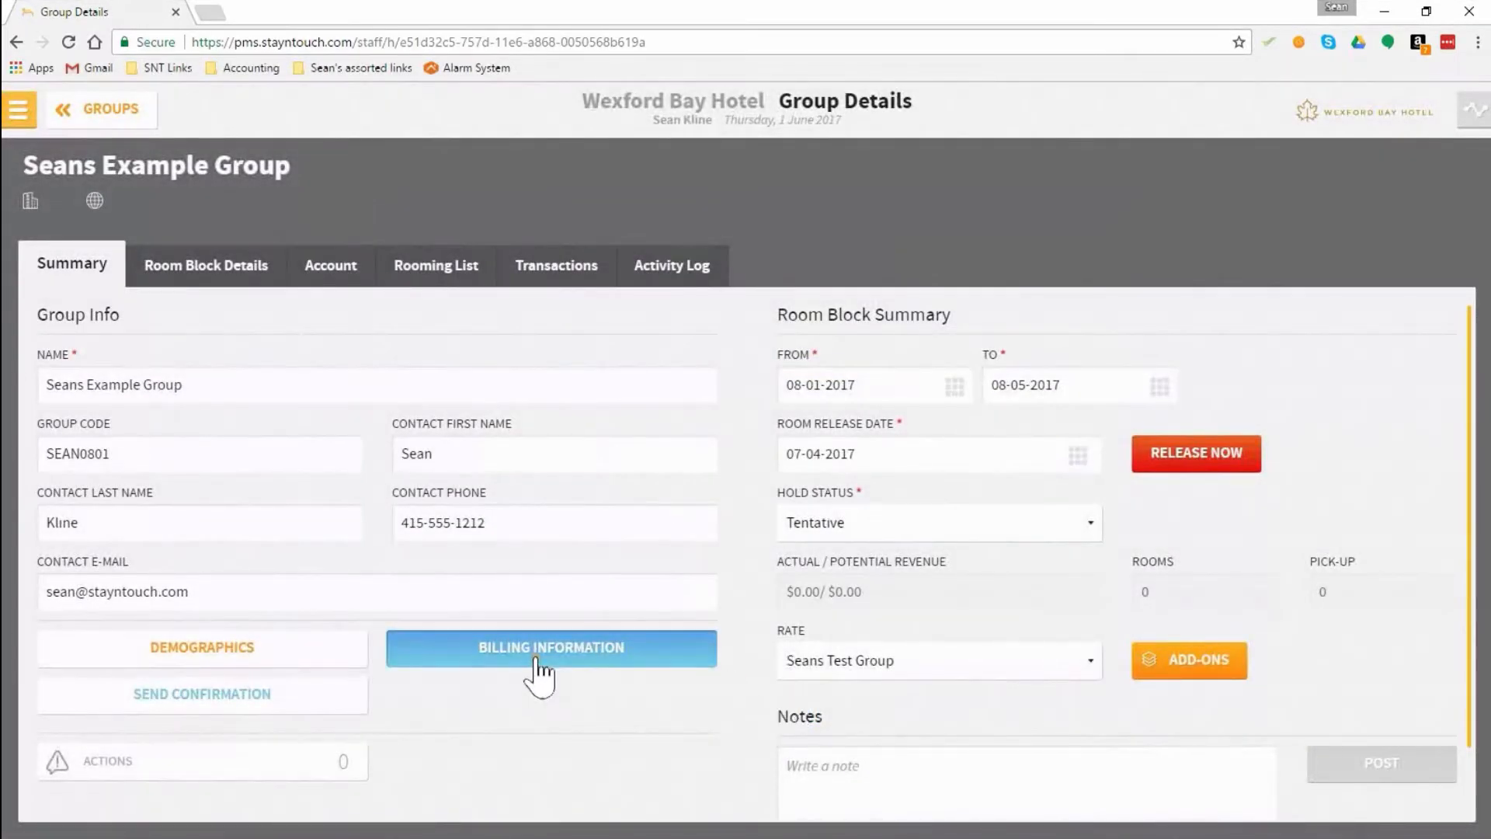
Step: Delete the group's billing information and agree to remove it from all associated reservations
left_click(538, 660)
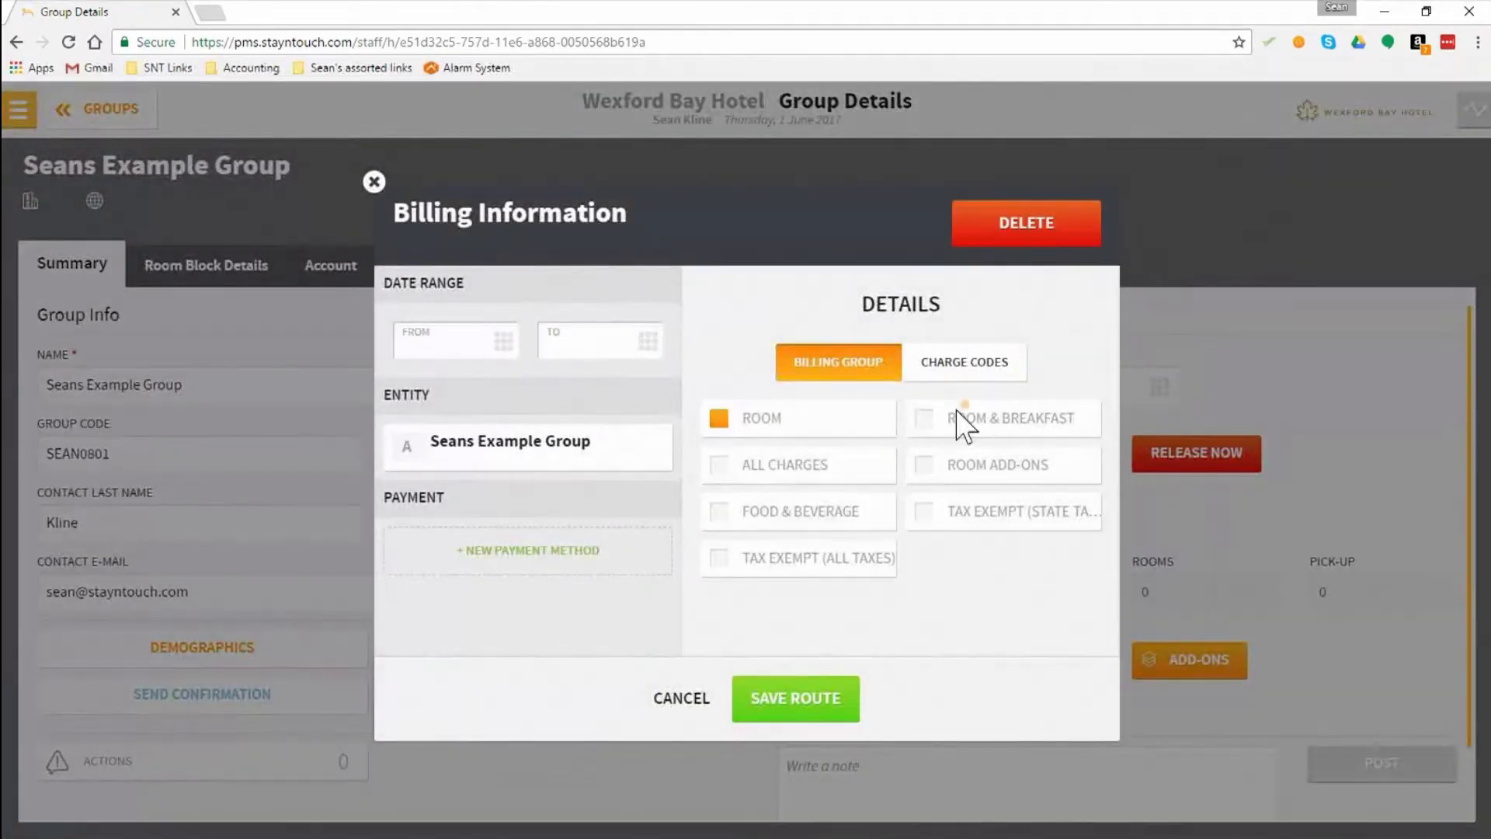
left_click(1027, 230)
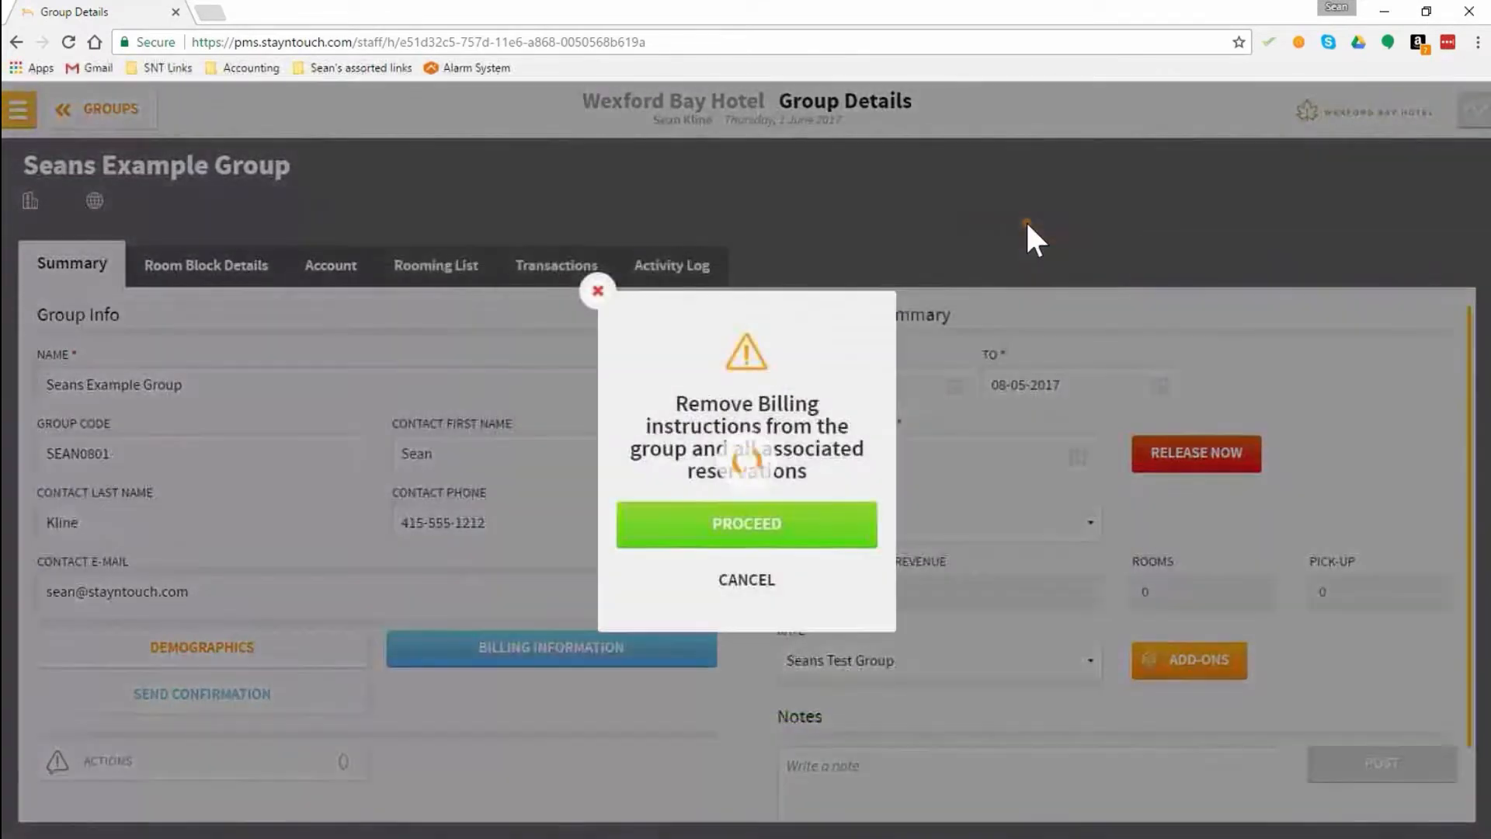
left_click(745, 536)
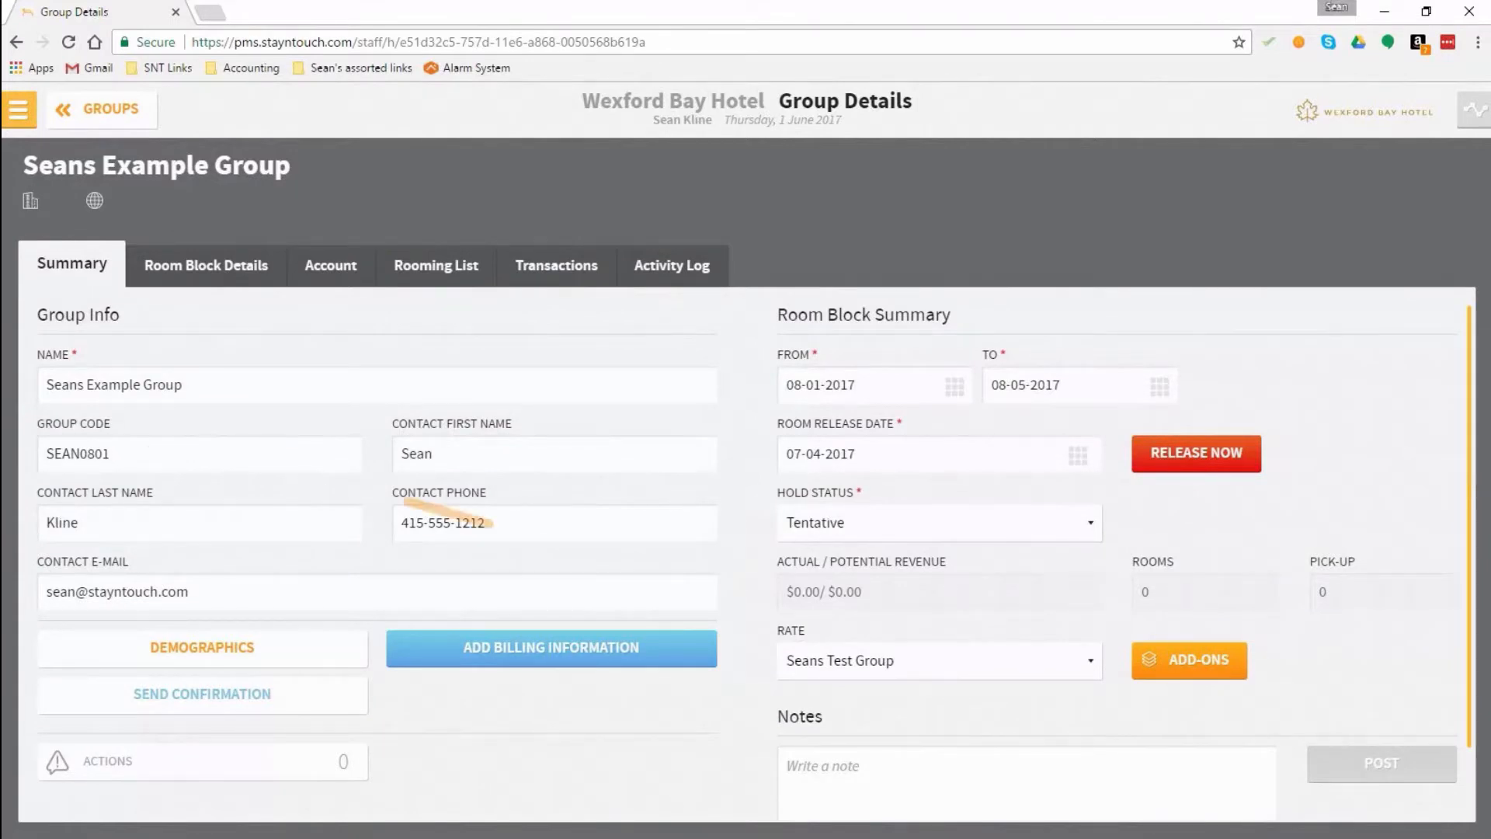
Step: Post the note "Test Group" on the group's summary
left_click(983, 791)
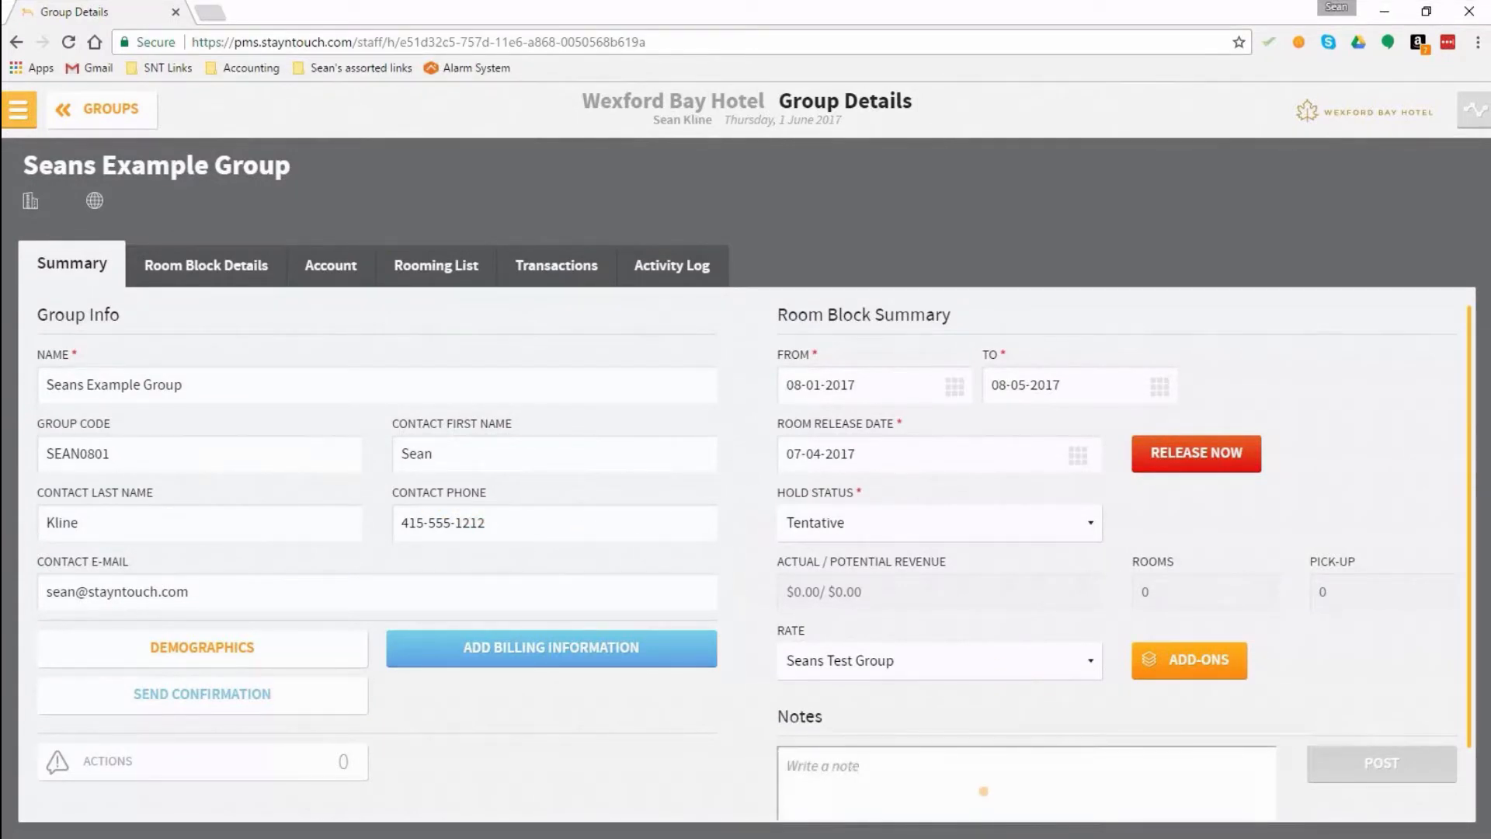
type("Test Group")
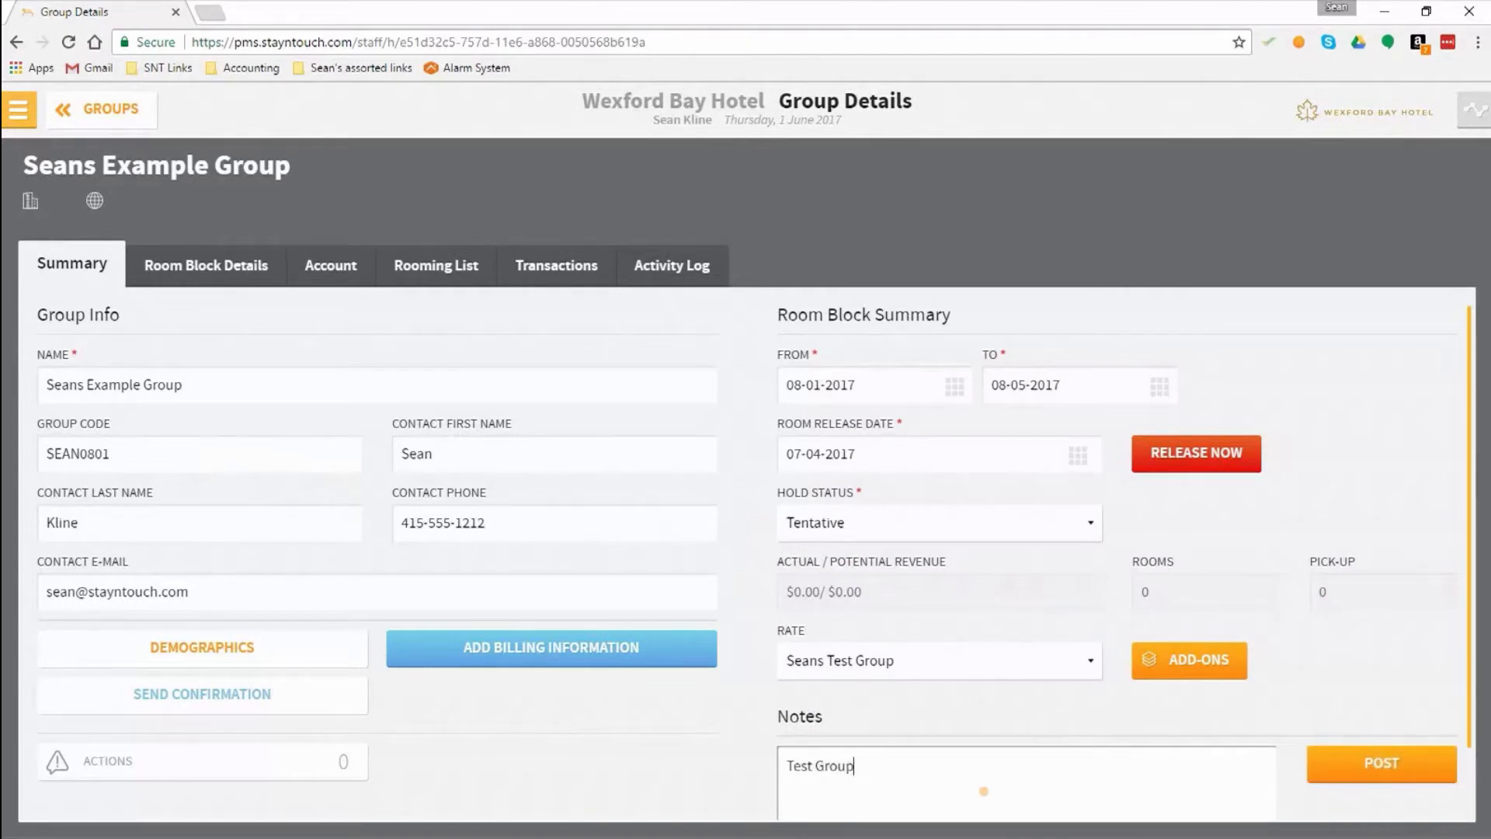
left_click(1385, 769)
Step: Start a new action for the group and assign it to the Admin department
left_click(111, 758)
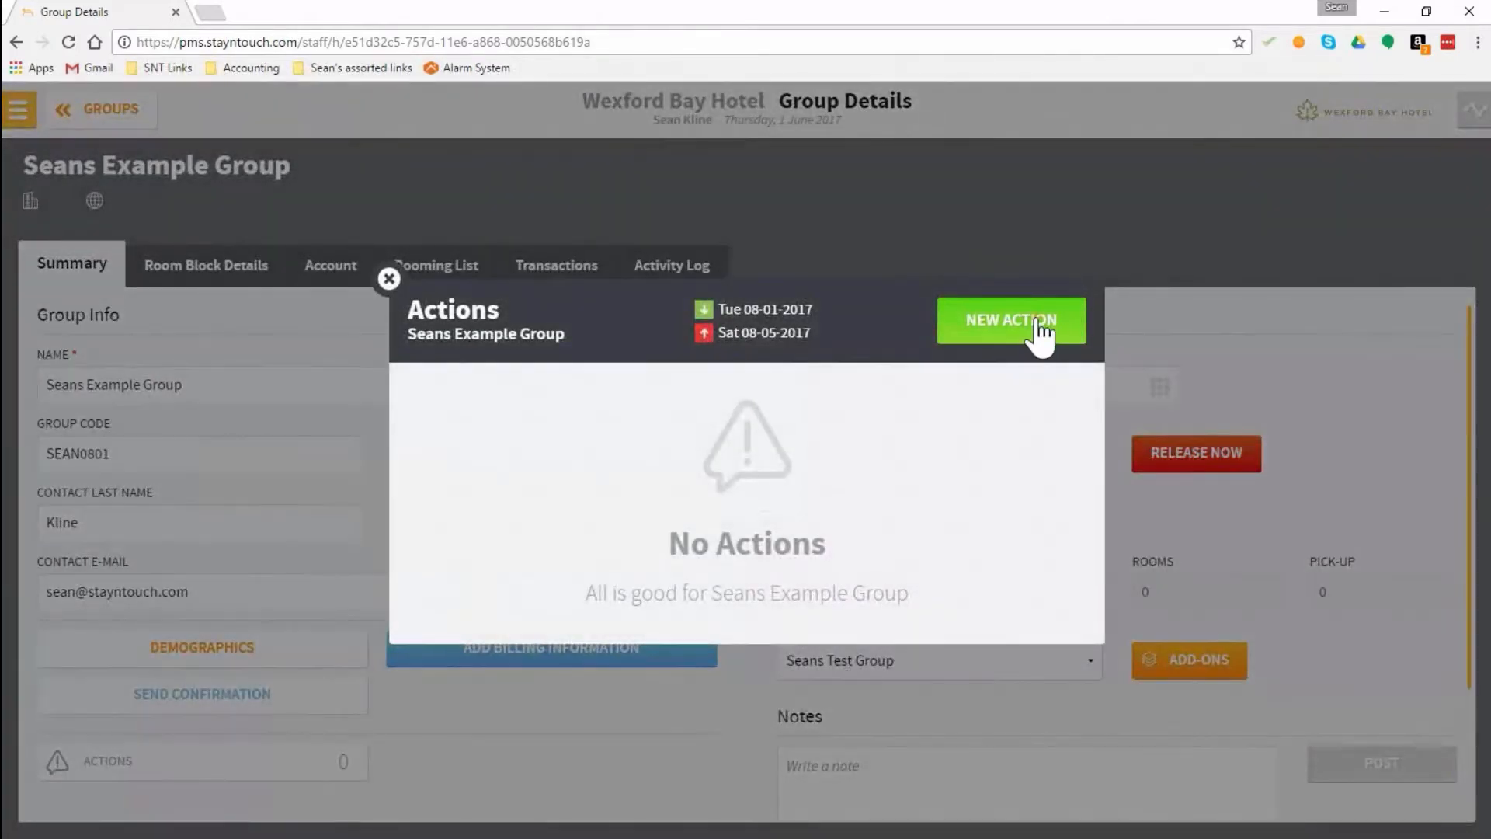
left_click(1039, 321)
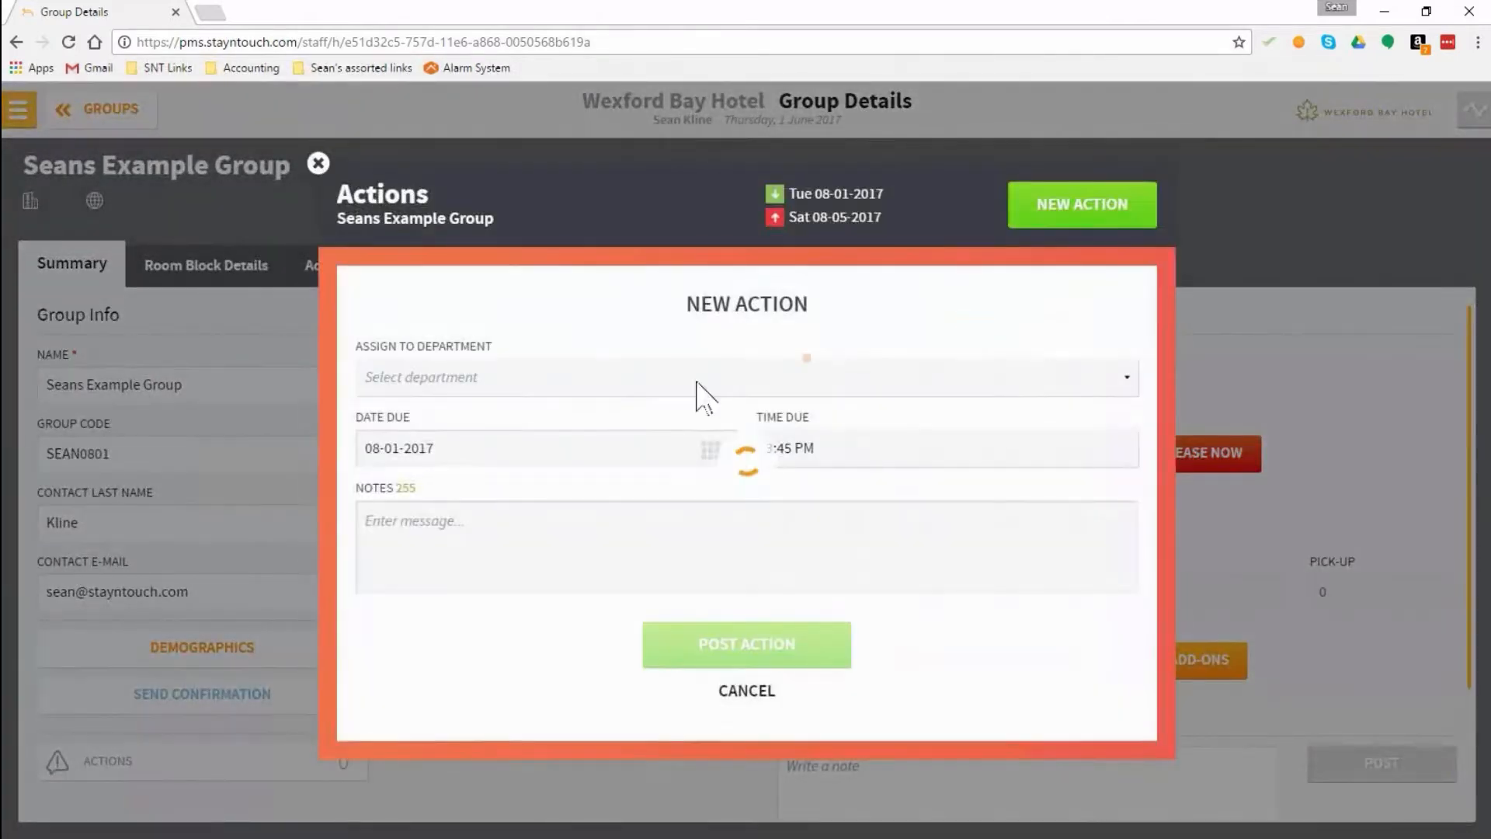
left_click(499, 389)
left_click(504, 391)
left_click(501, 378)
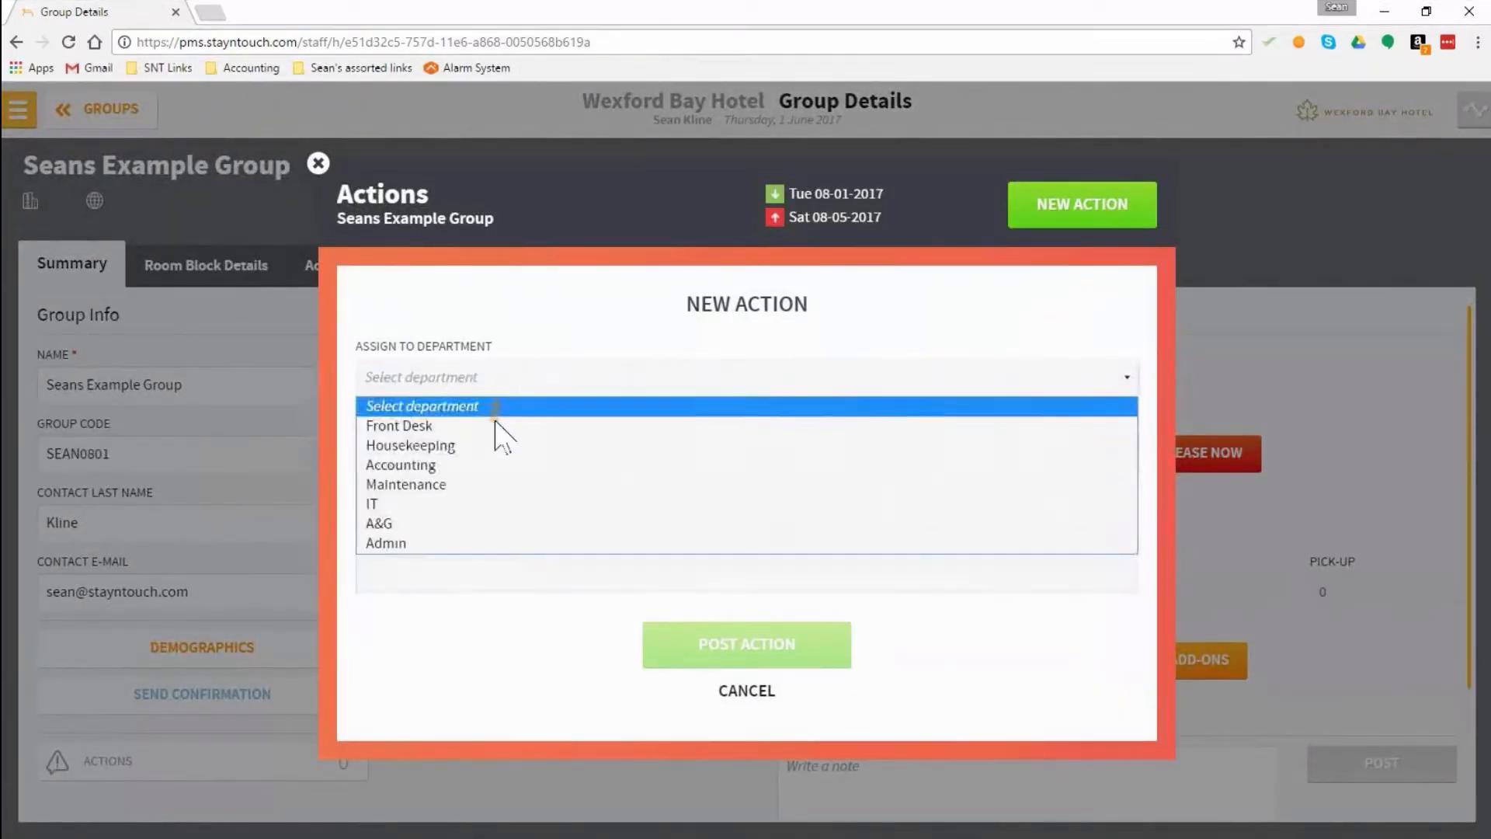
left_click(501, 539)
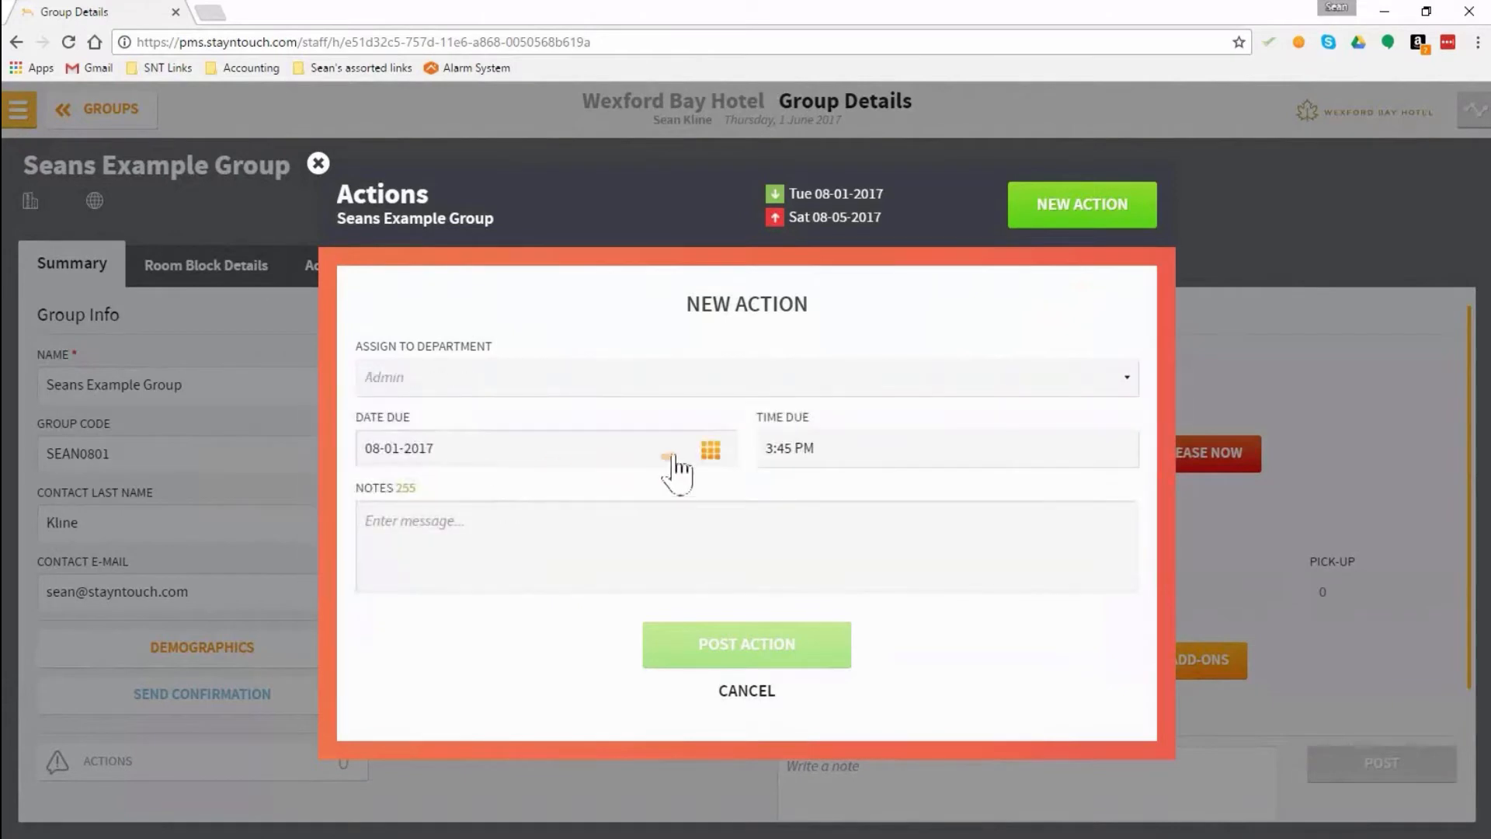
Step: Set the new action's due date to 07-01-2017
left_click(711, 450)
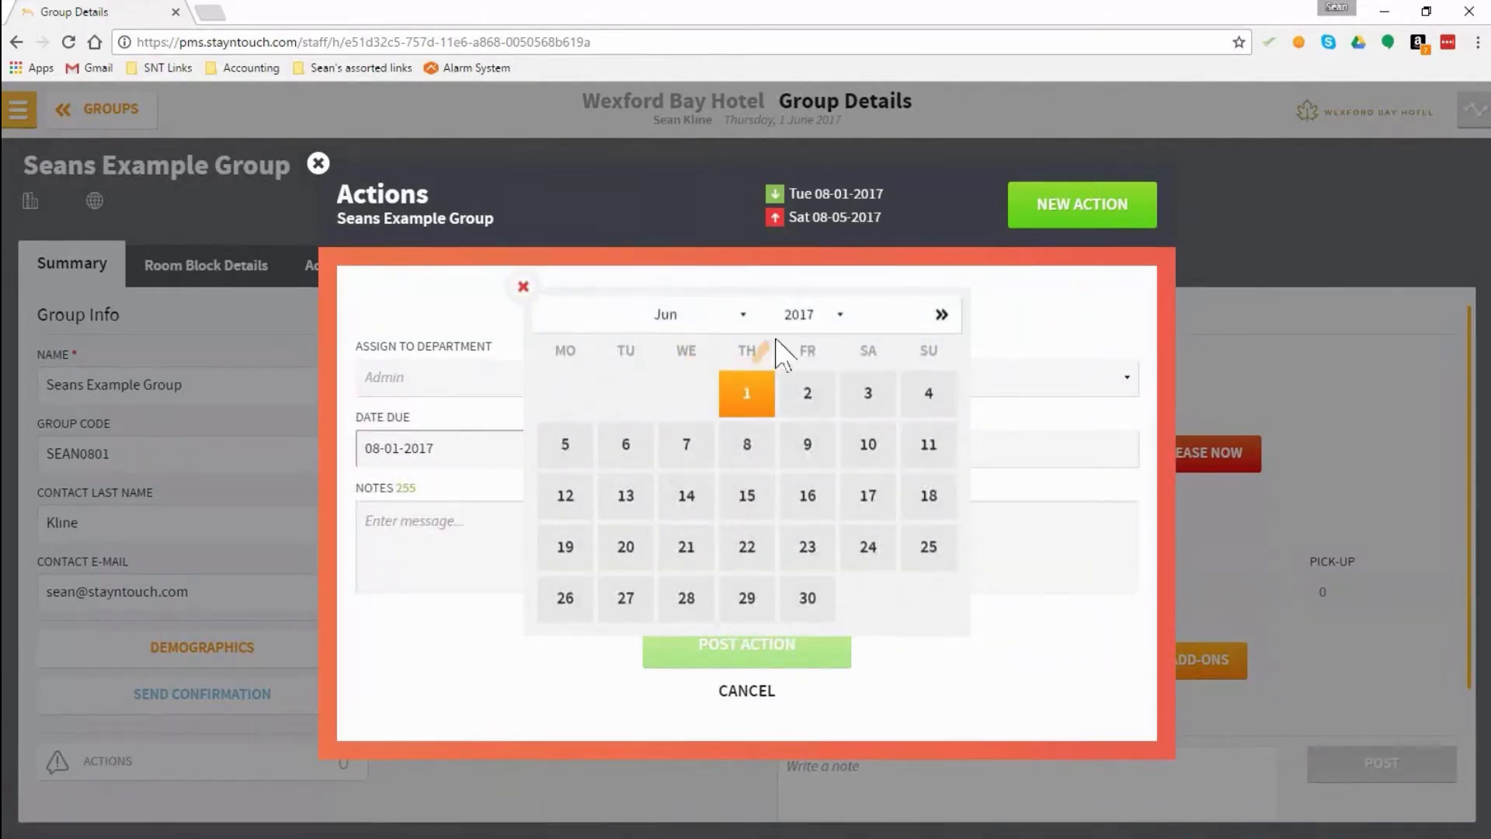
left_click(726, 314)
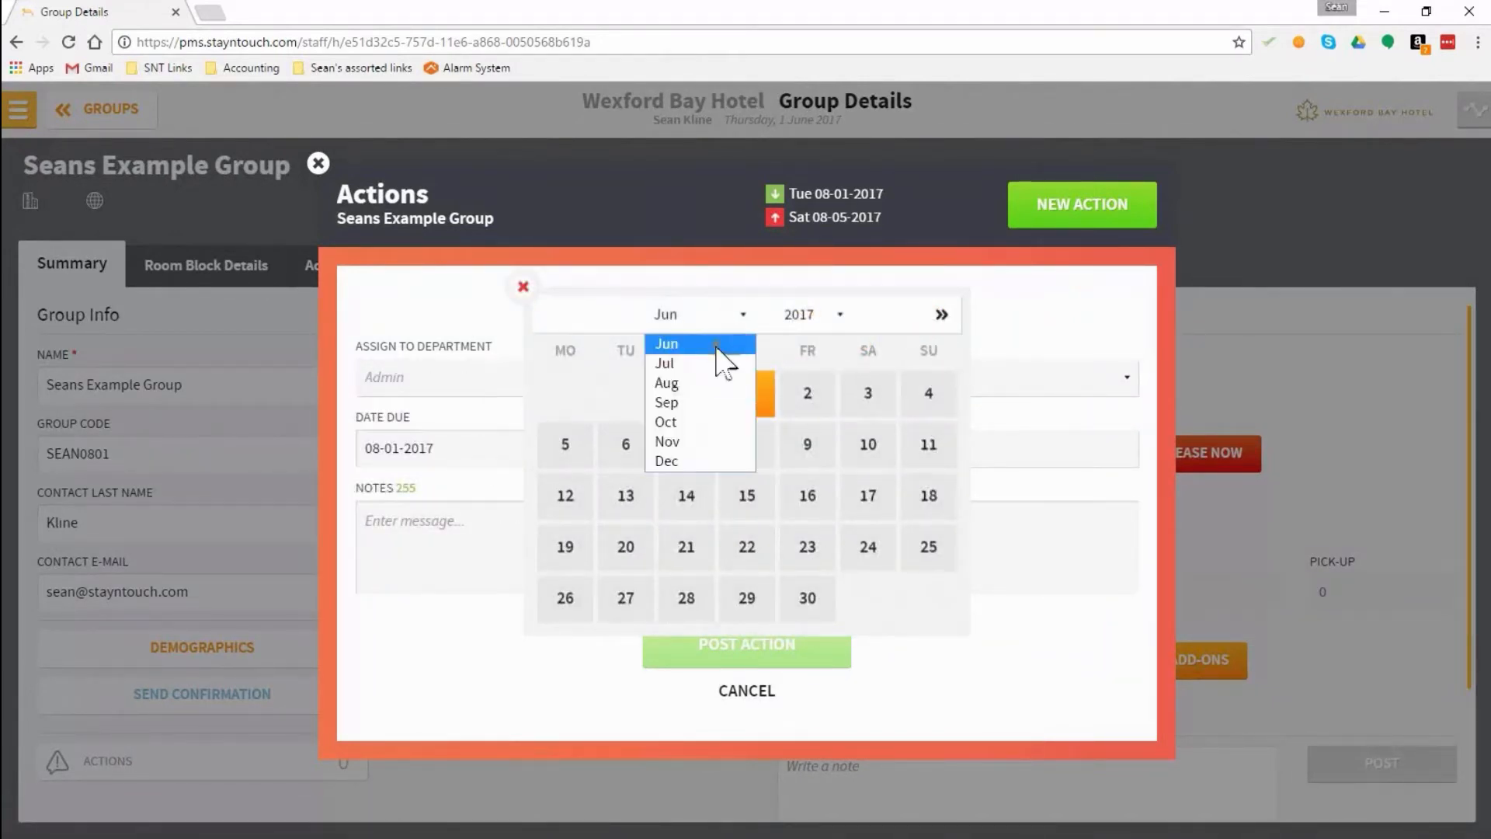
left_click(719, 361)
left_click(876, 365)
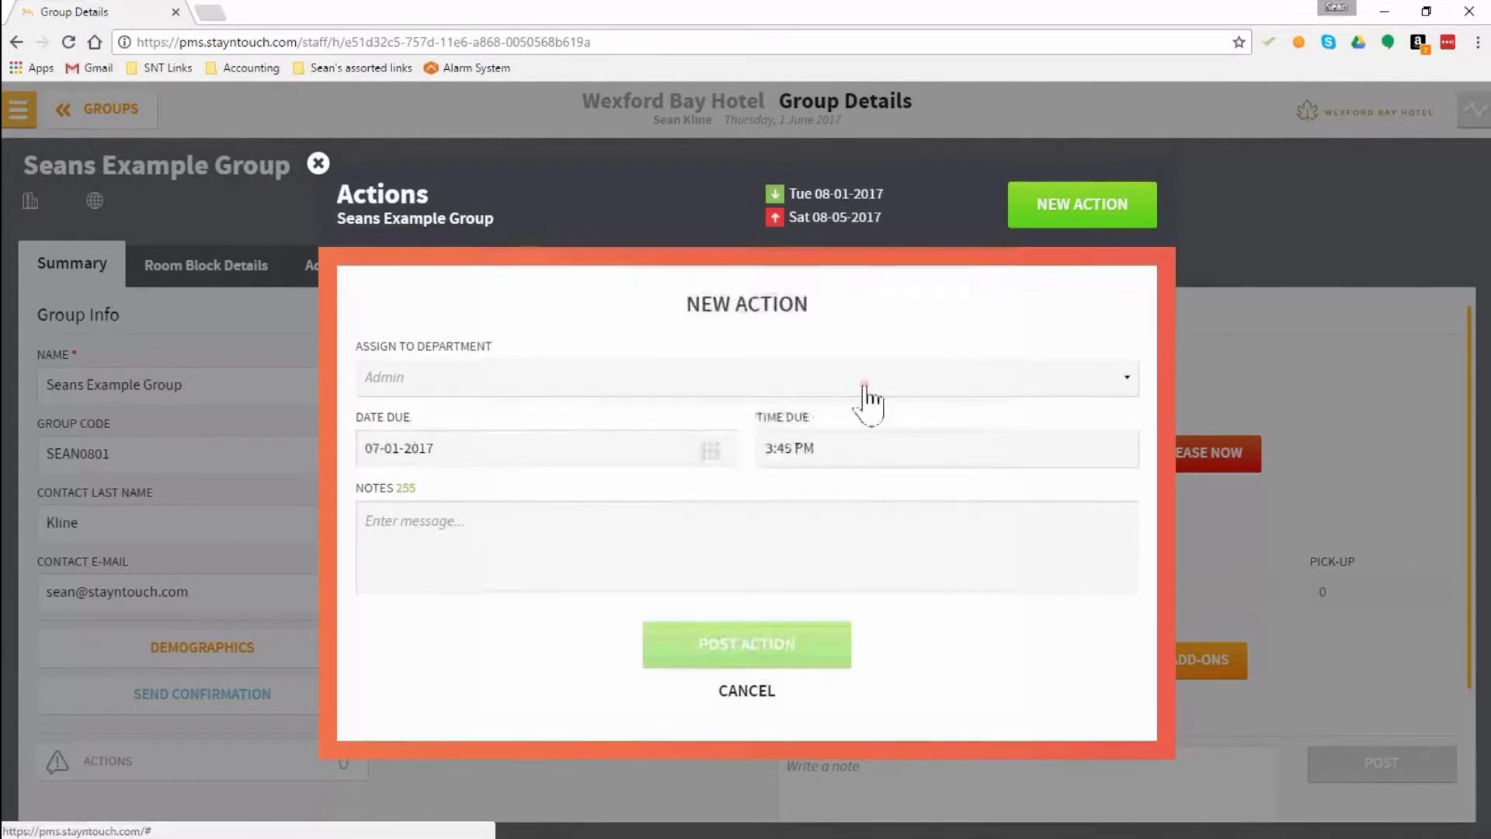
Step: Give the action the note "Check on Pick up for Release date on the 4th", post it and close the group's actions
left_click(734, 561)
type("Che")
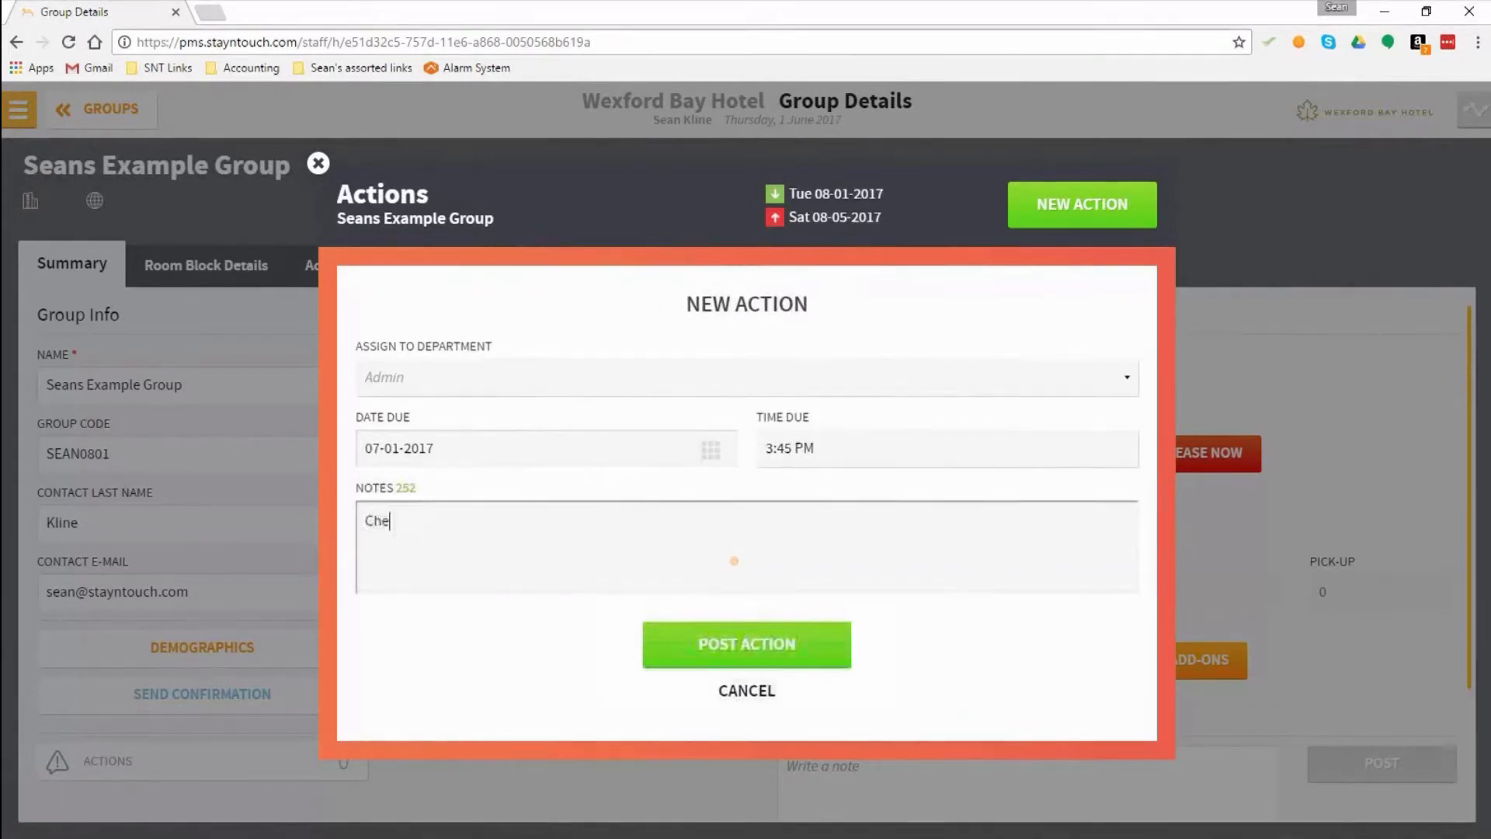
type("ck on Pick")
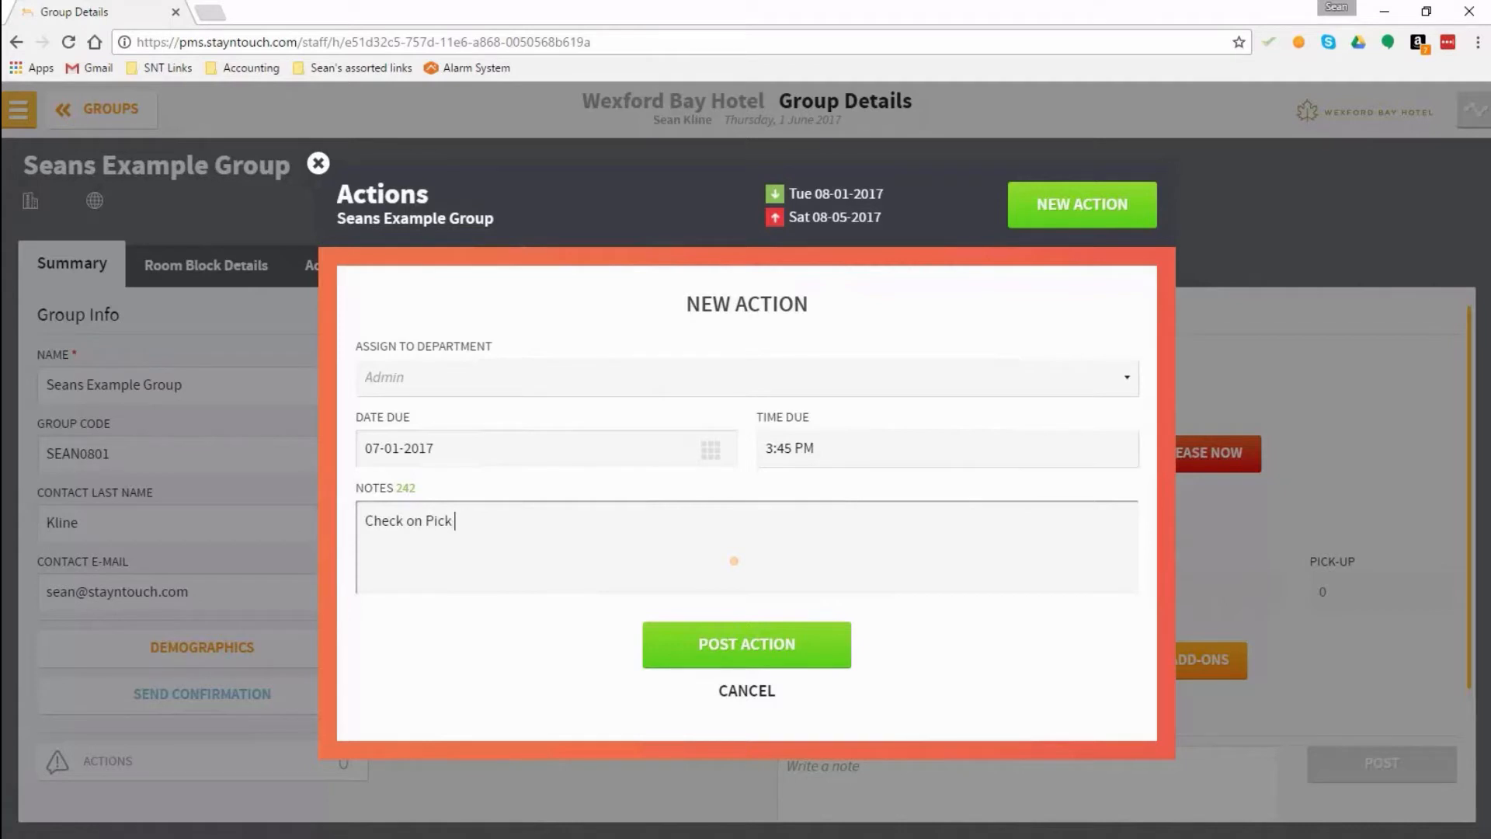
type(" up for Release date on")
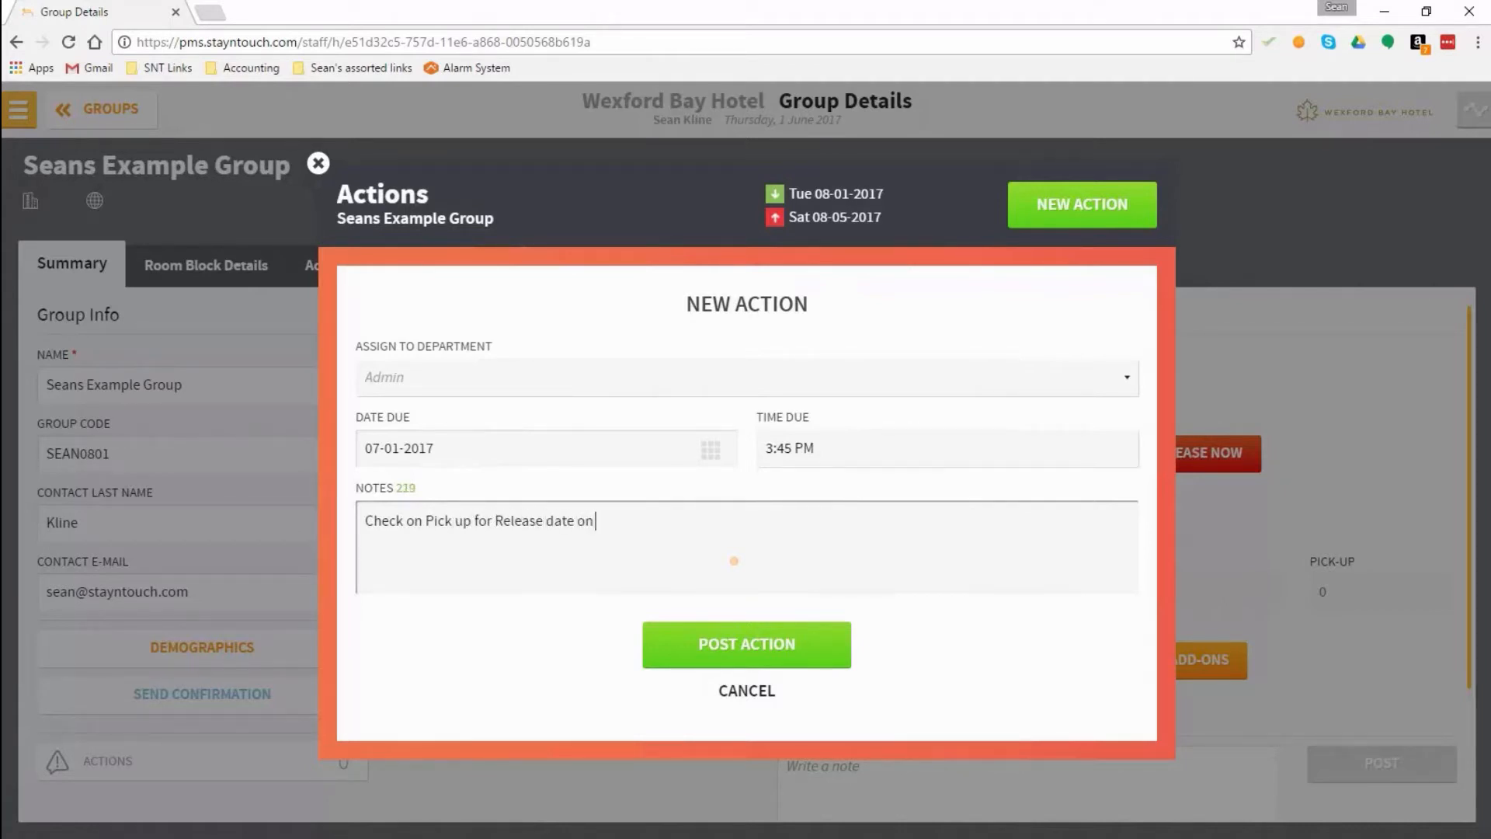
type(" the 4th")
left_click(771, 651)
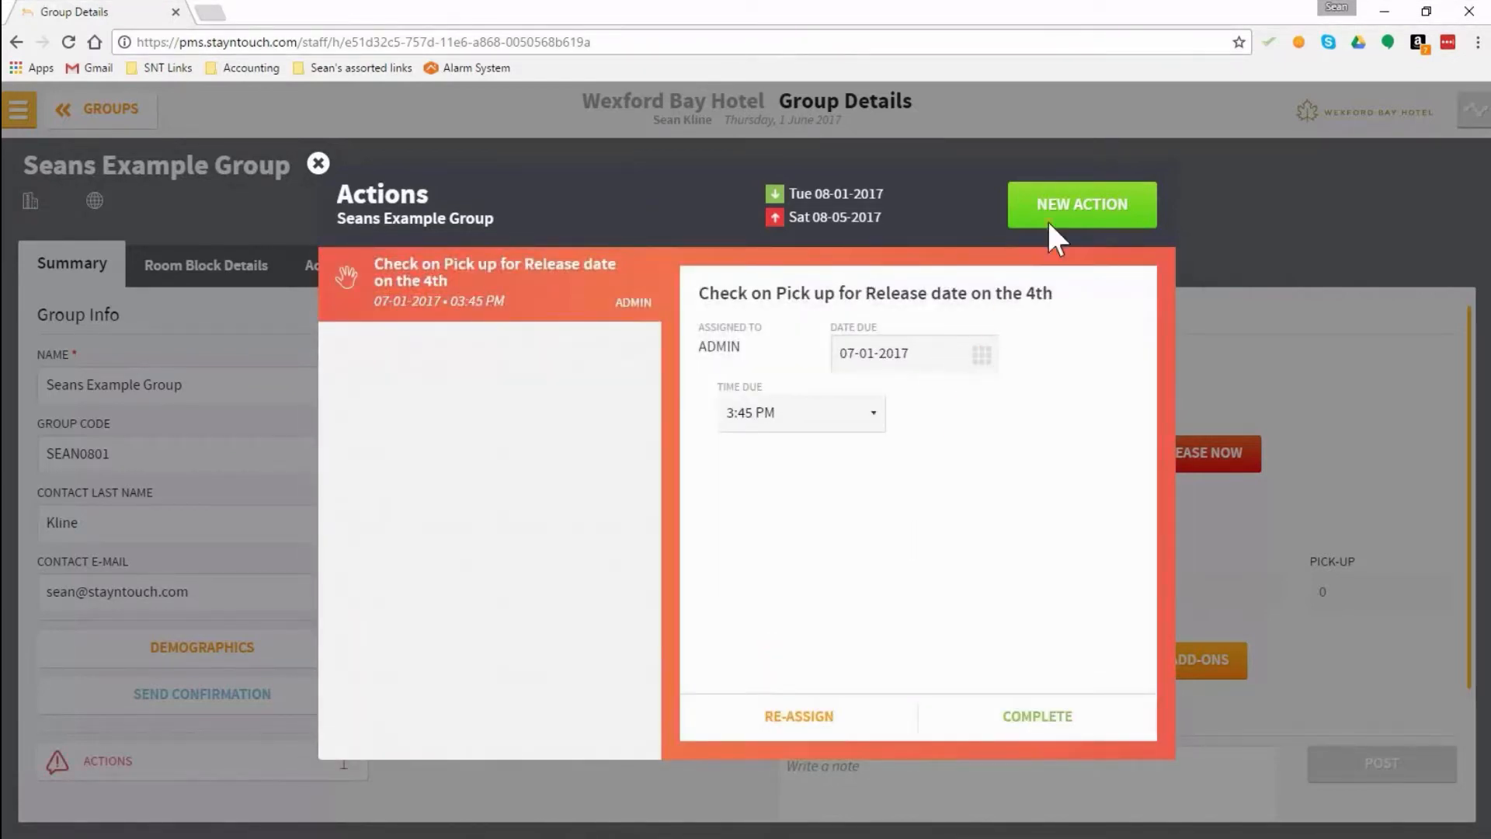
left_click(317, 163)
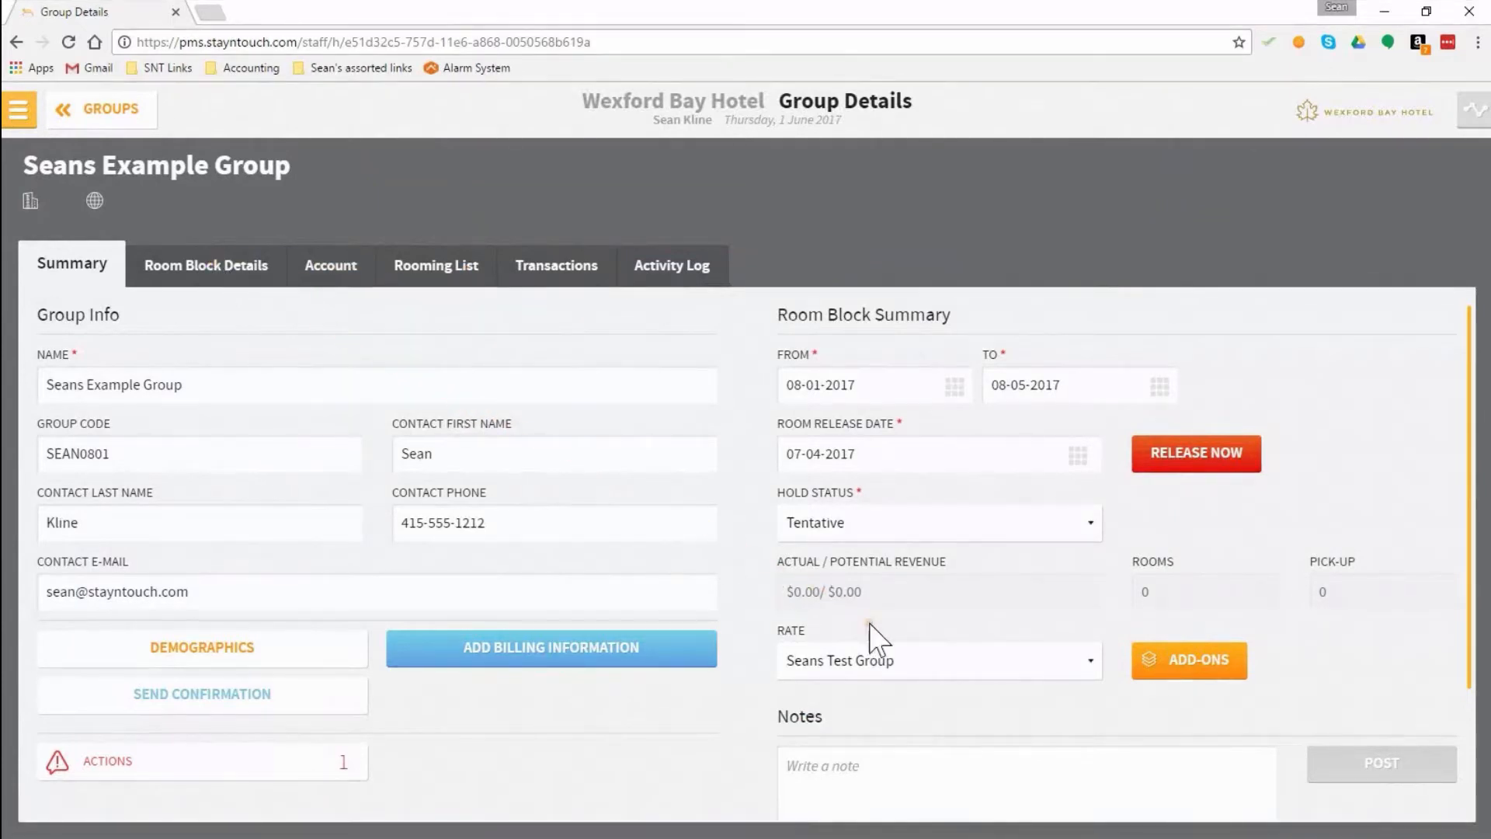
Step: Add the Standard Queen, Deluxe Queen, Executive 2 Queen Bed, King Deluxe, Bay View Terrace Suite and Corserva Suite Room types to the room block
left_click(208, 270)
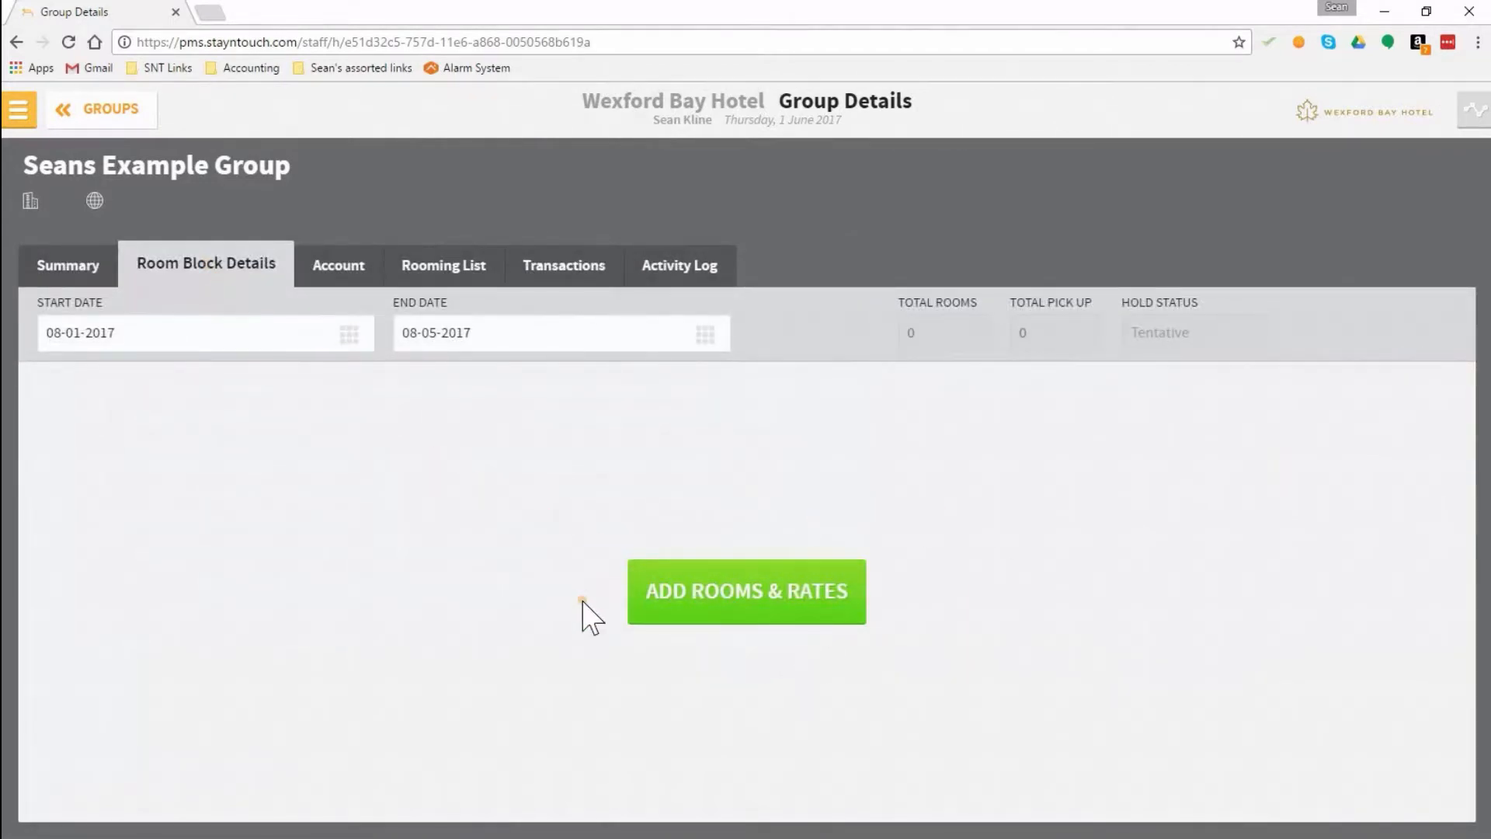
left_click(767, 610)
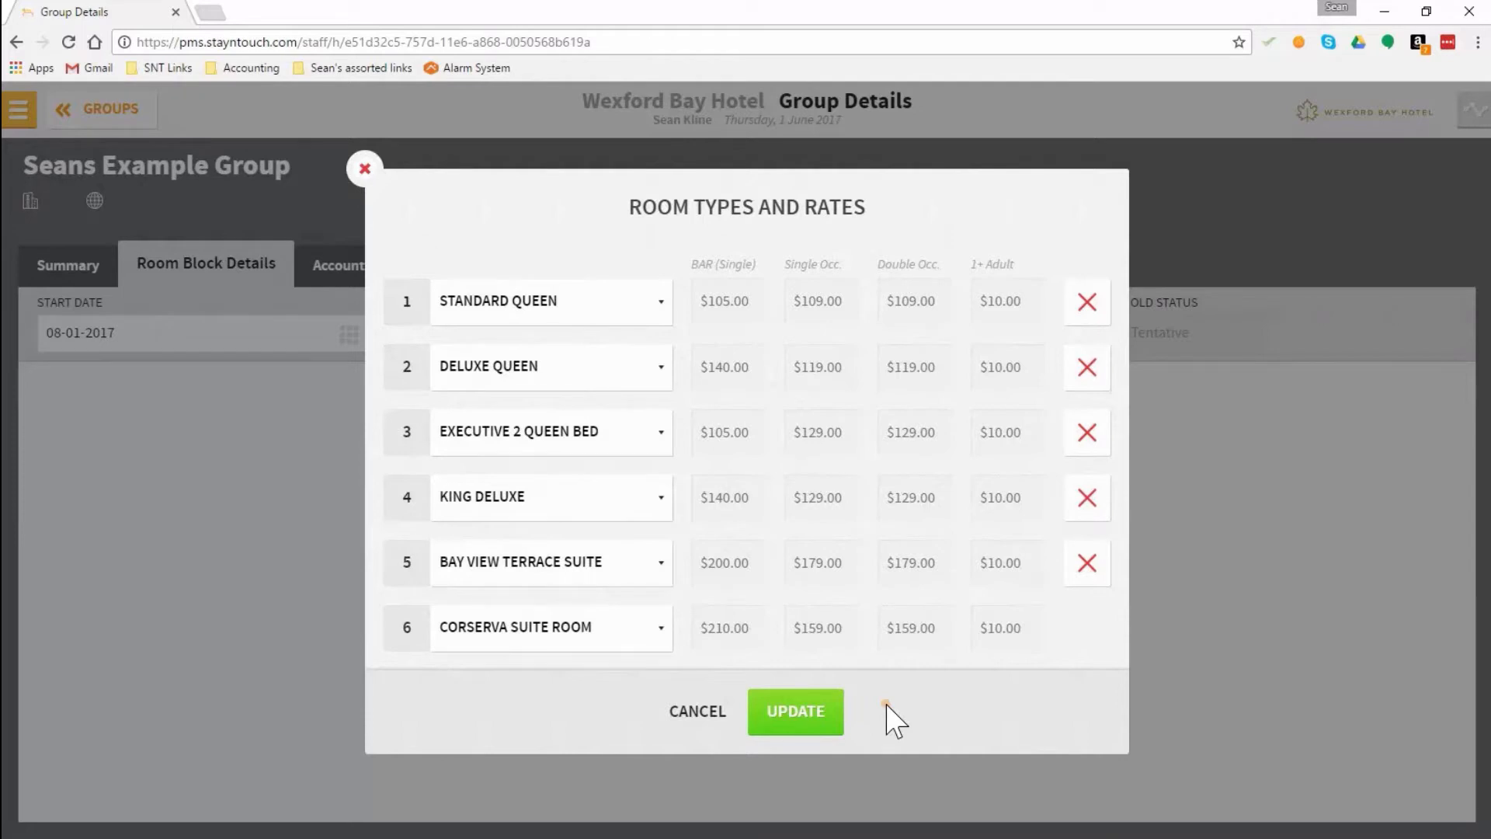
left_click(776, 723)
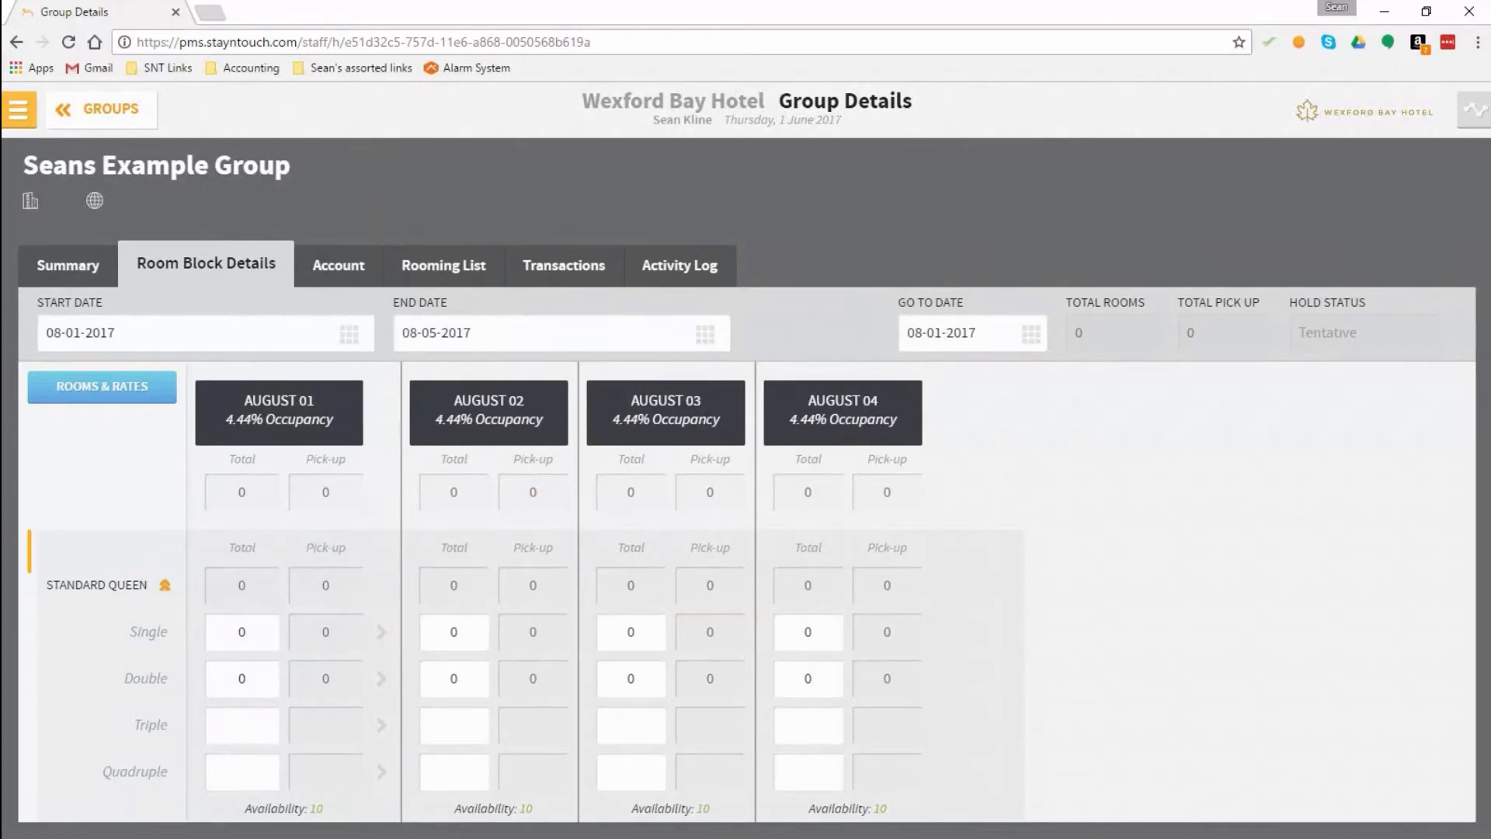
Step: Collapse the Standard Queen rows in the room block and reduce the browser's page zoom to 90%
left_click(164, 585)
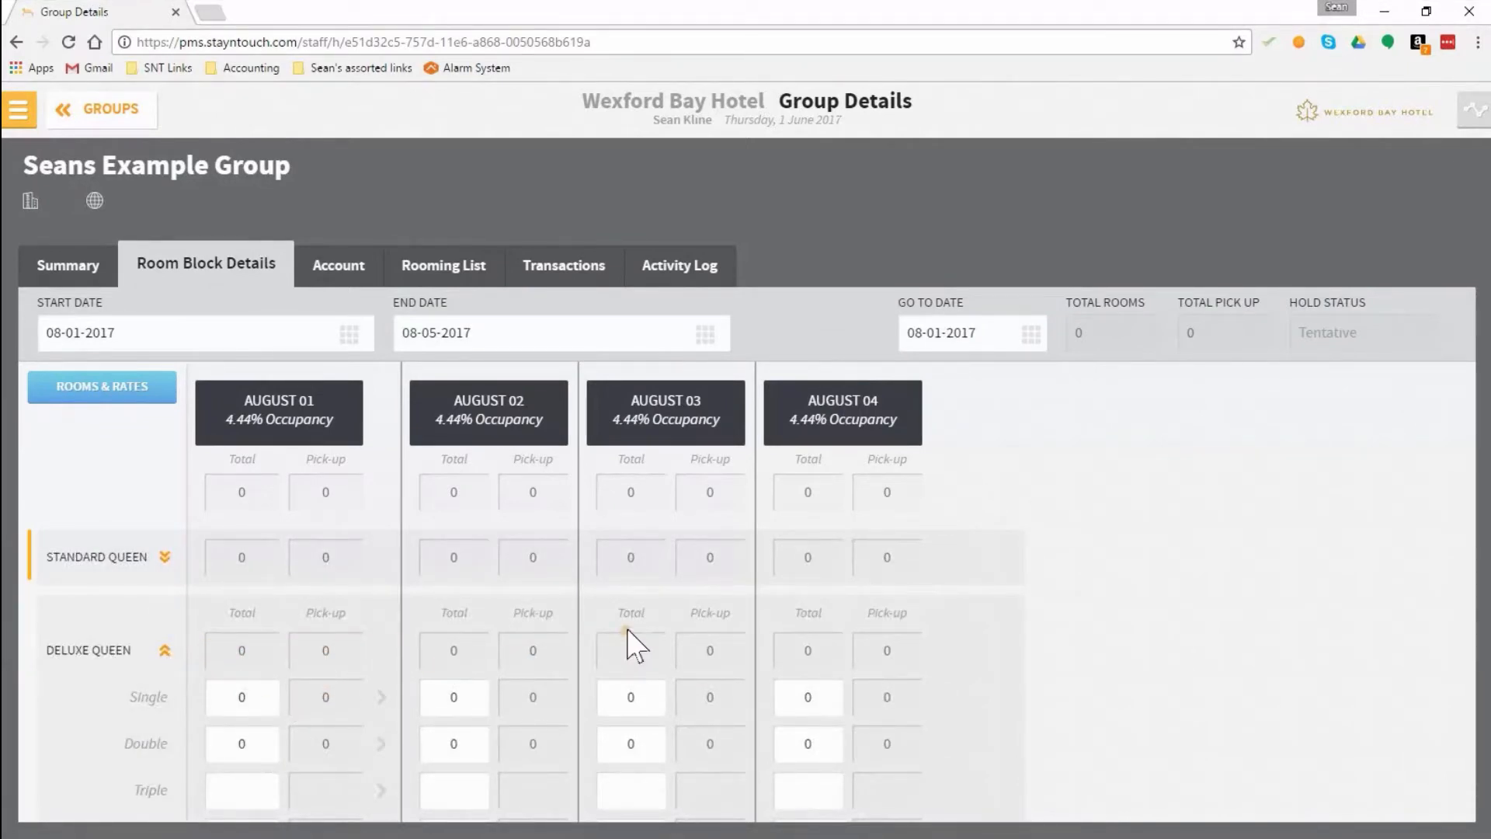
left_click(1479, 44)
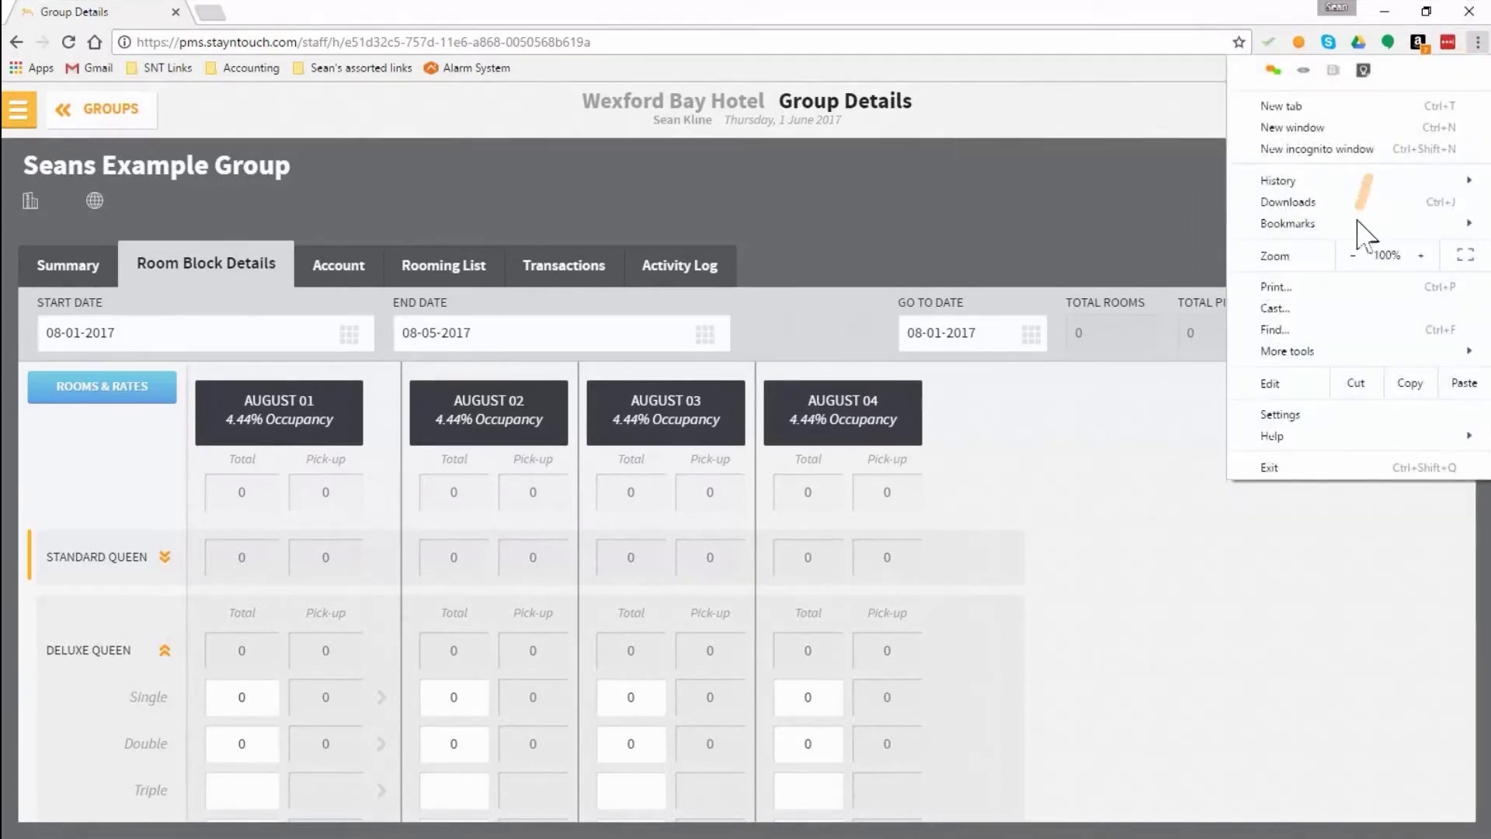
left_click(1356, 257)
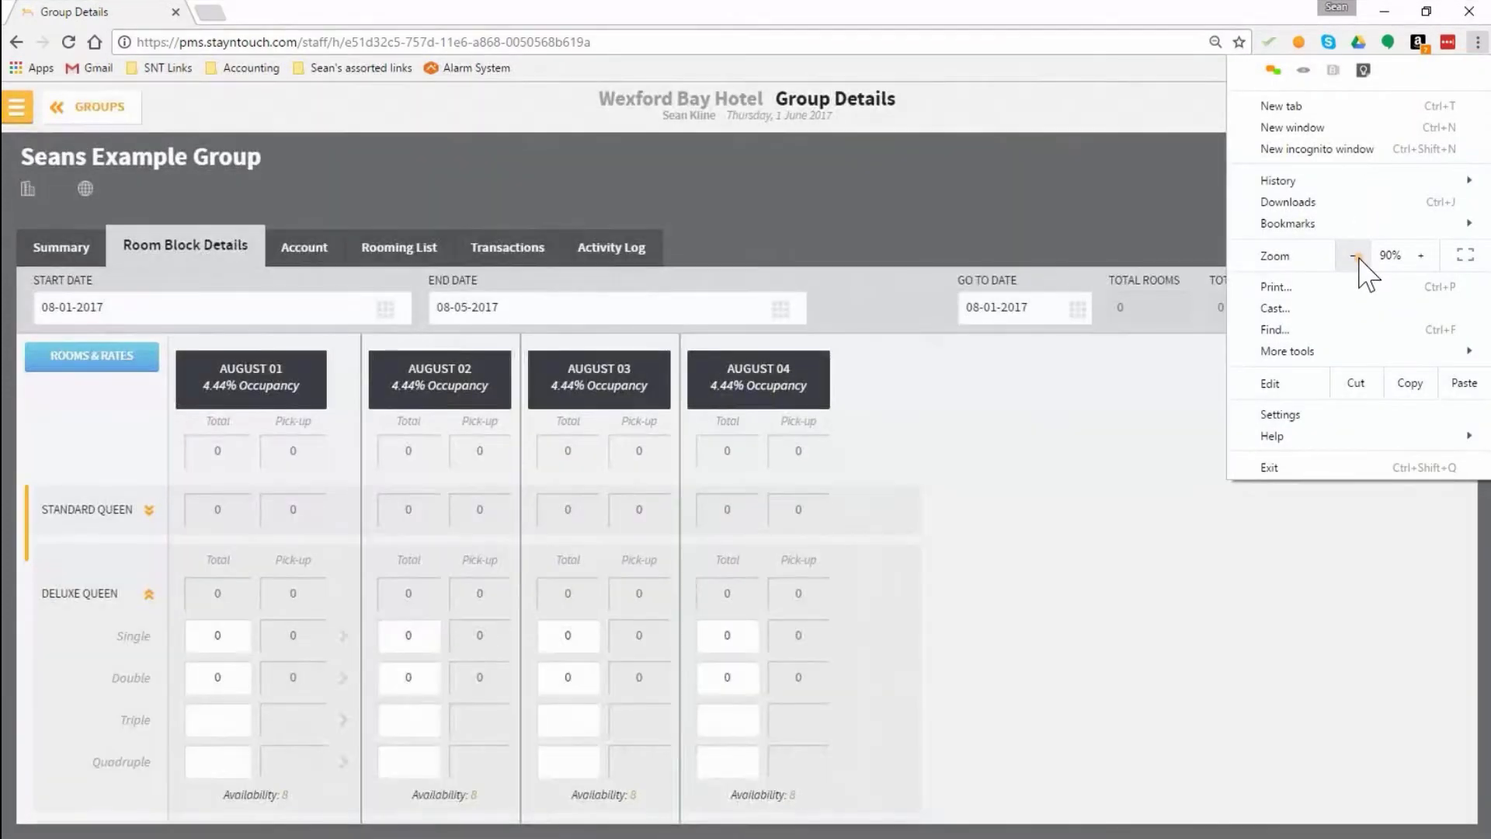
left_click(1356, 256)
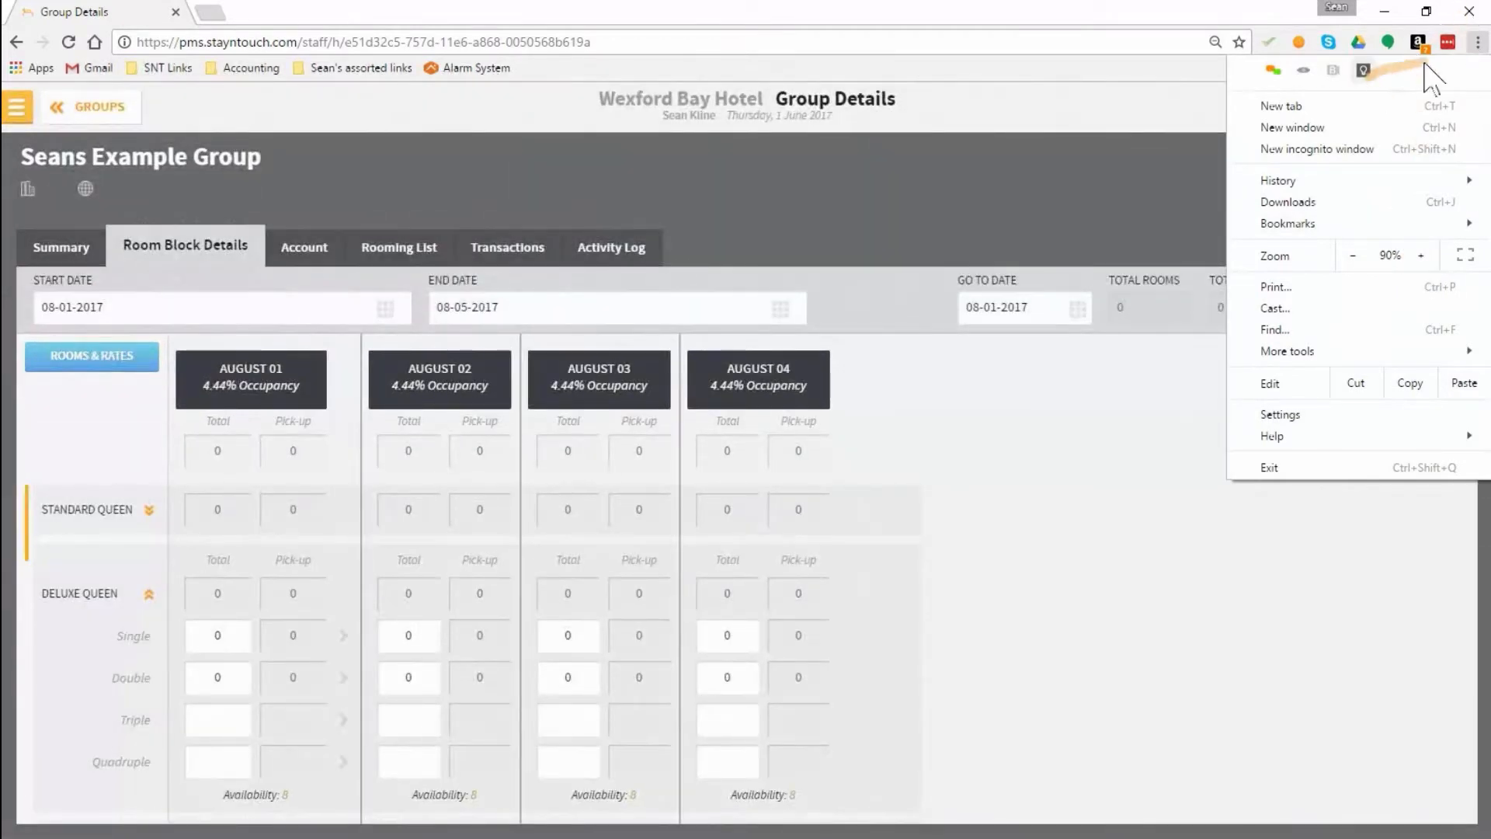
left_click(1478, 44)
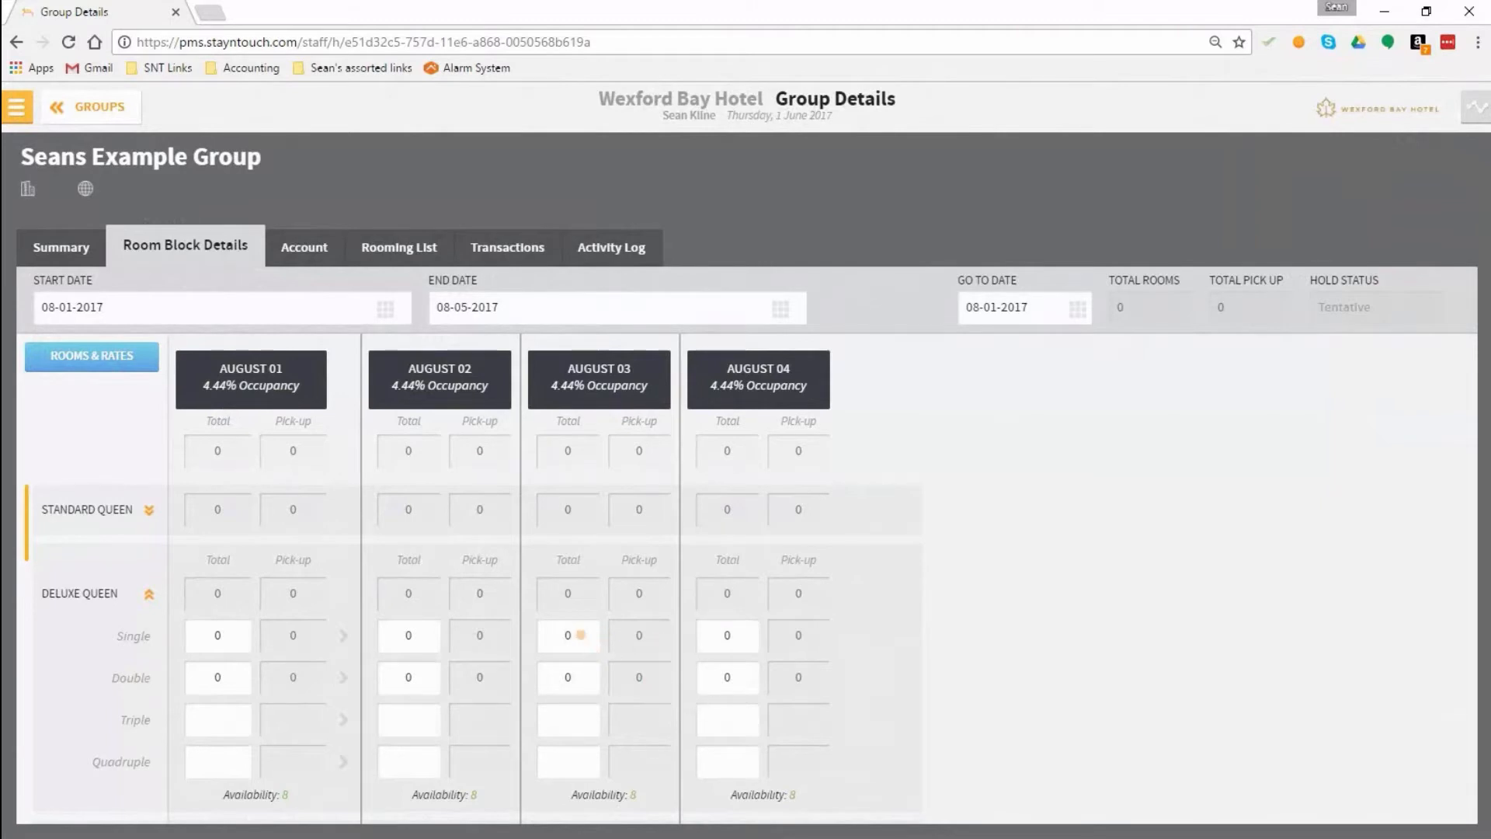
Step: Block 5 single rooms each for Deluxe Queen and Executive 2 Queen Bed on August 03, and save the room block
left_click_drag(581, 634, 543, 635)
type("5")
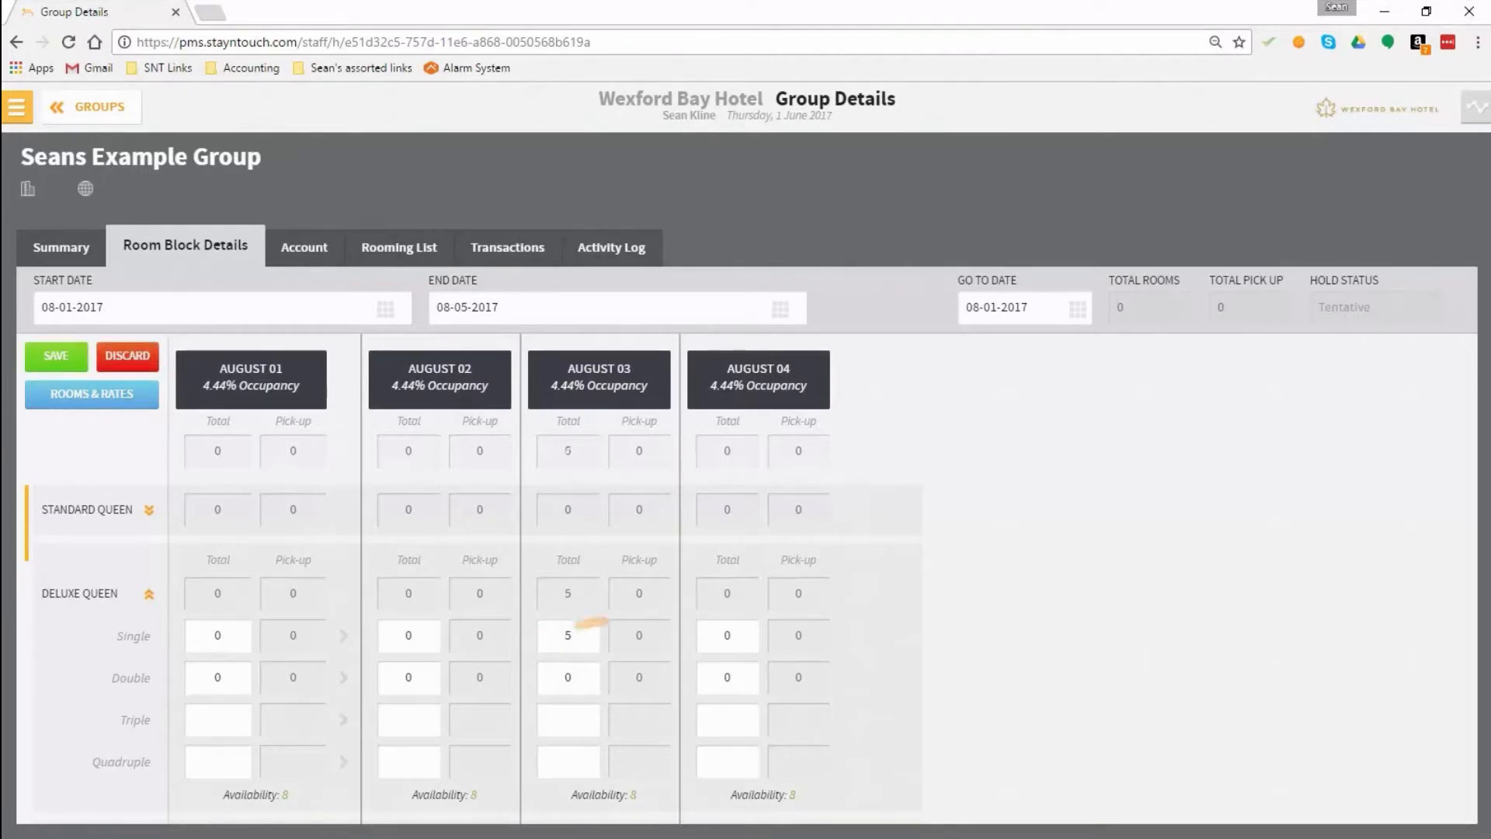
scroll(689, 656, "down", 2)
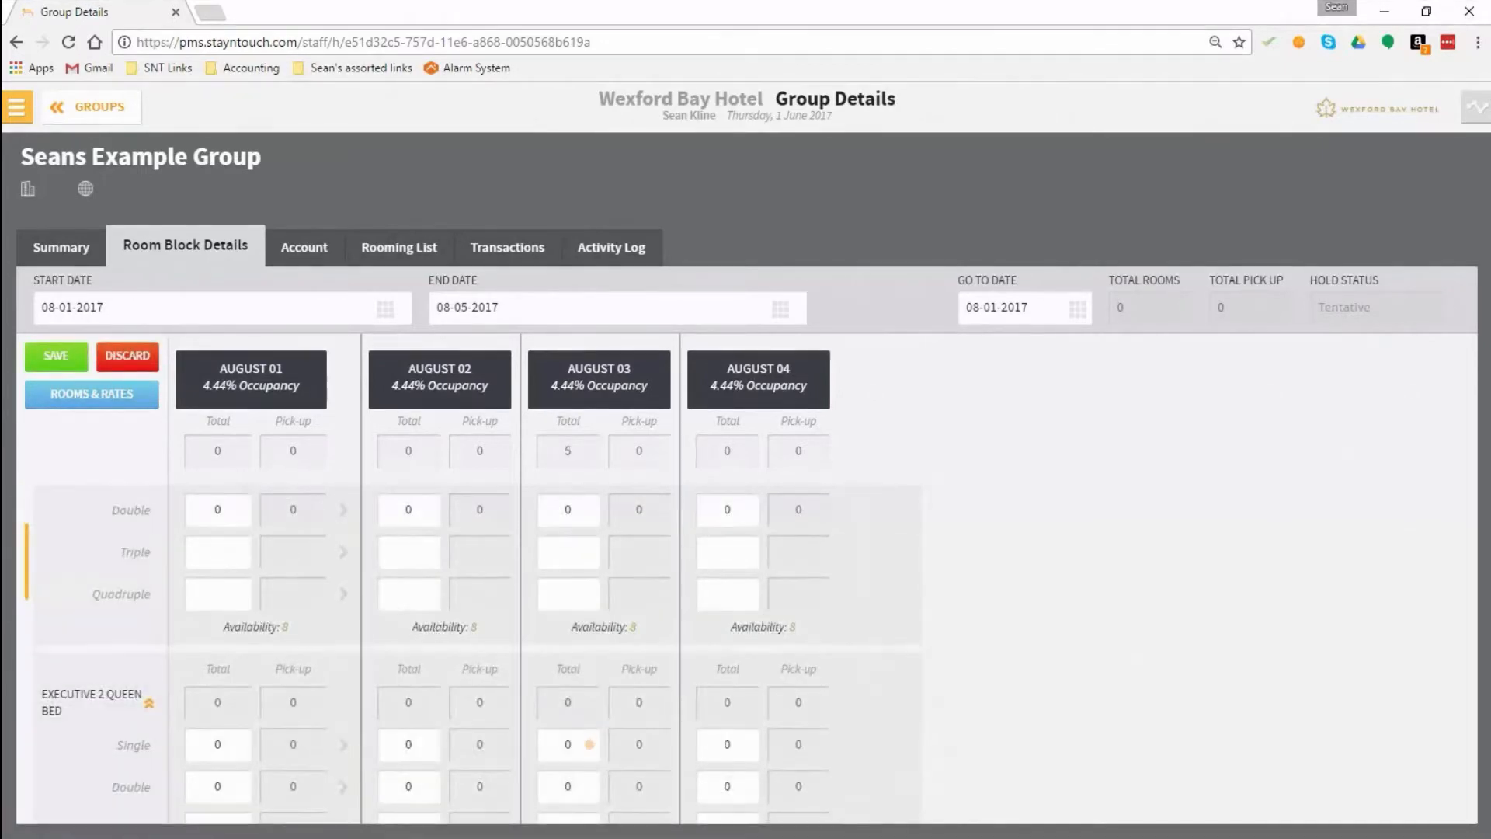
left_click_drag(590, 744, 545, 744)
type("5")
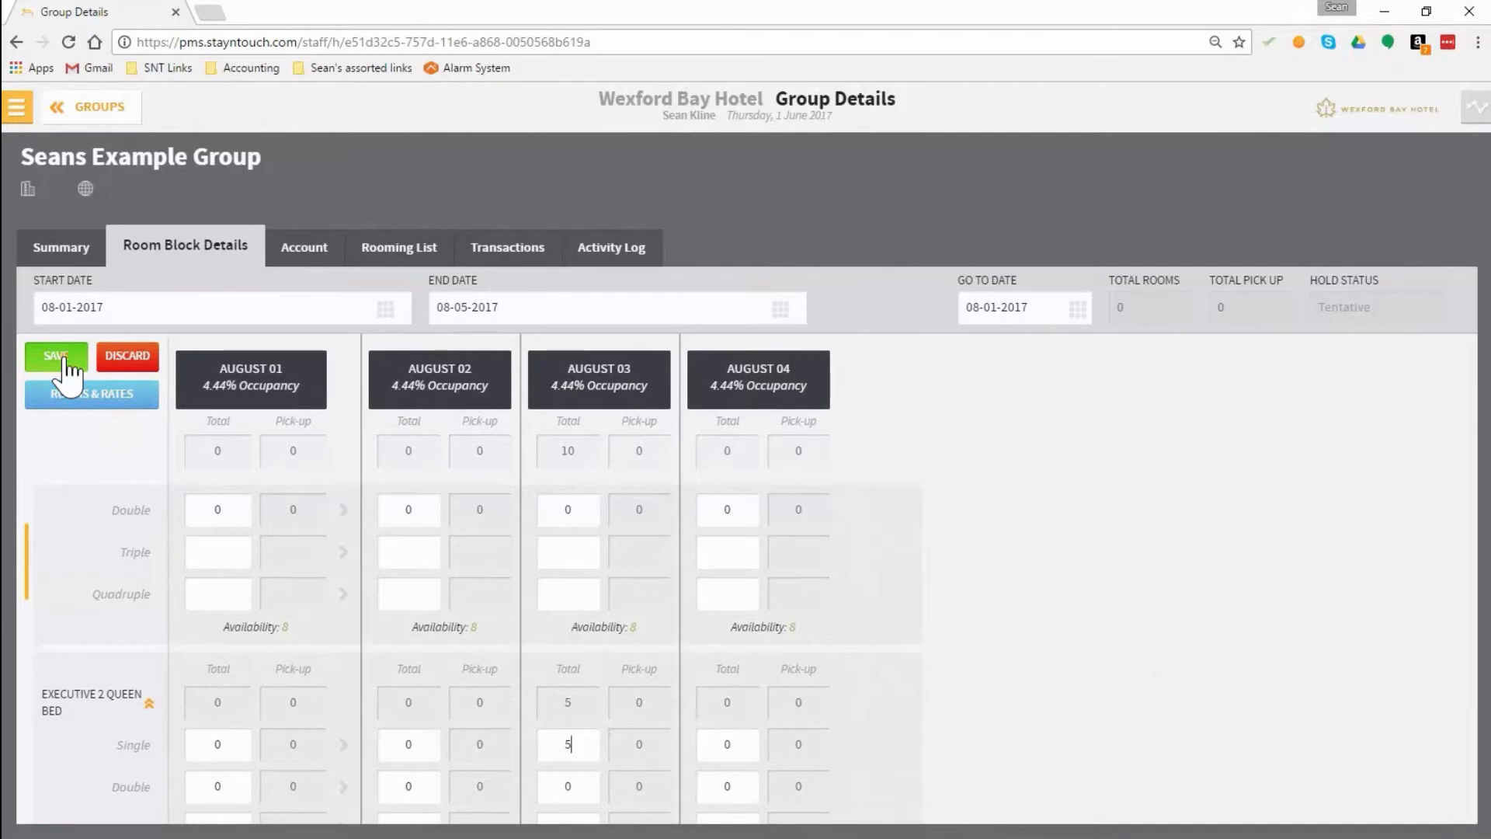
left_click(65, 356)
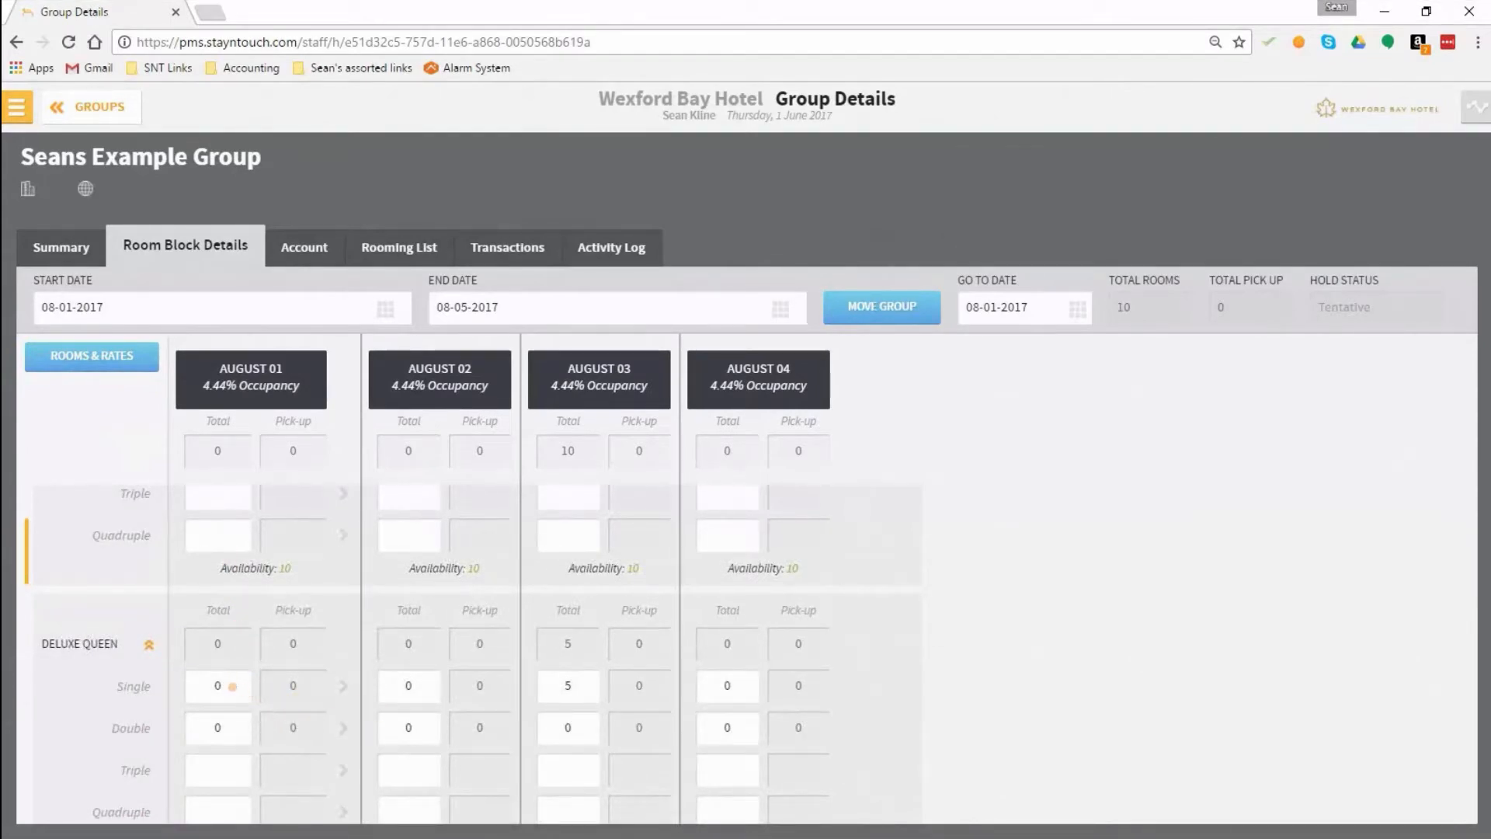
Step: Set the Deluxe Queen single rooms to 5 on August 01 and copy that number across the dates through 08-04-2017
left_click(229, 683)
type("5")
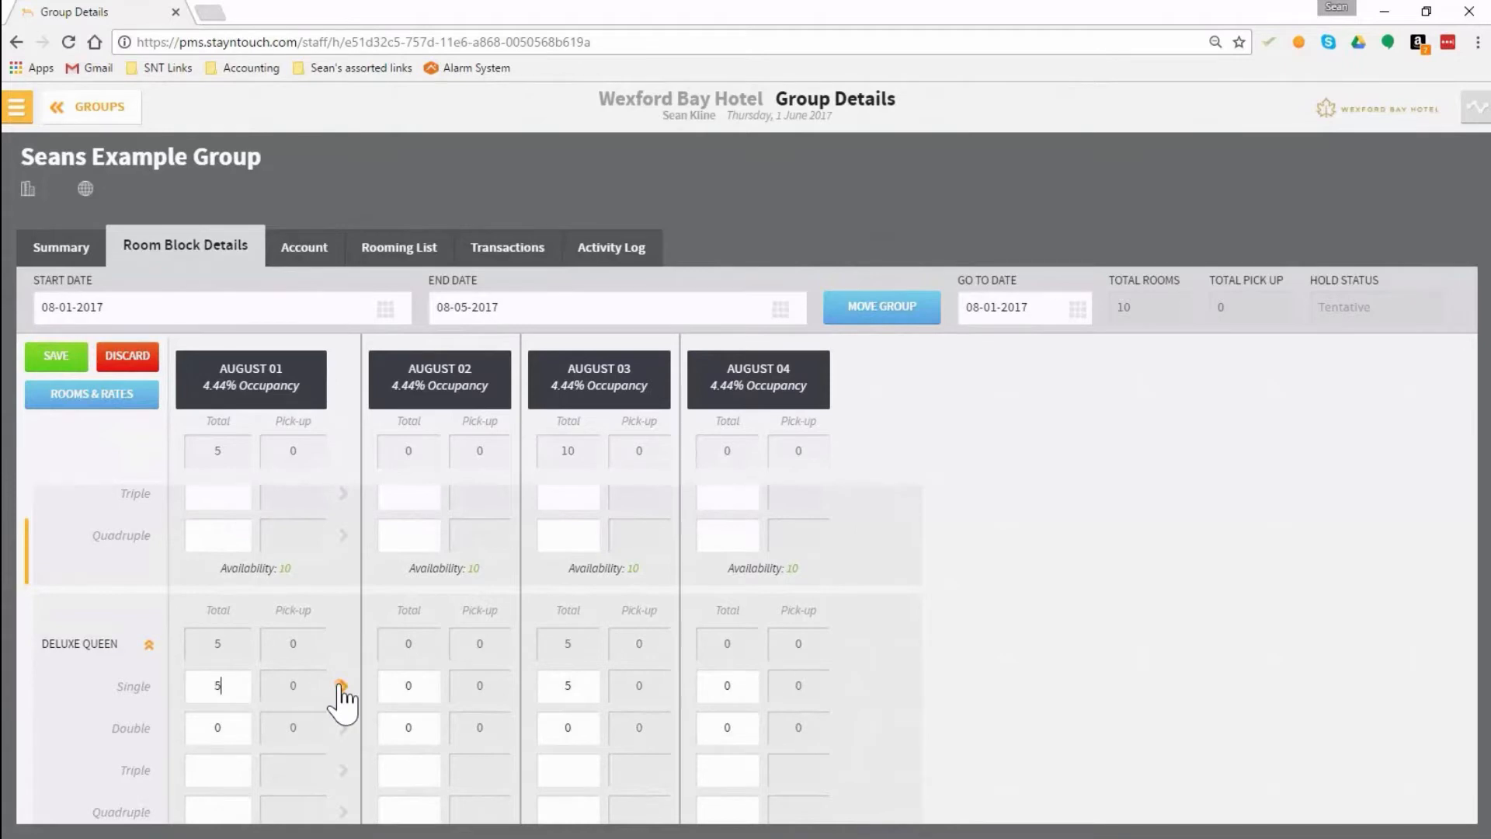
left_click(340, 685)
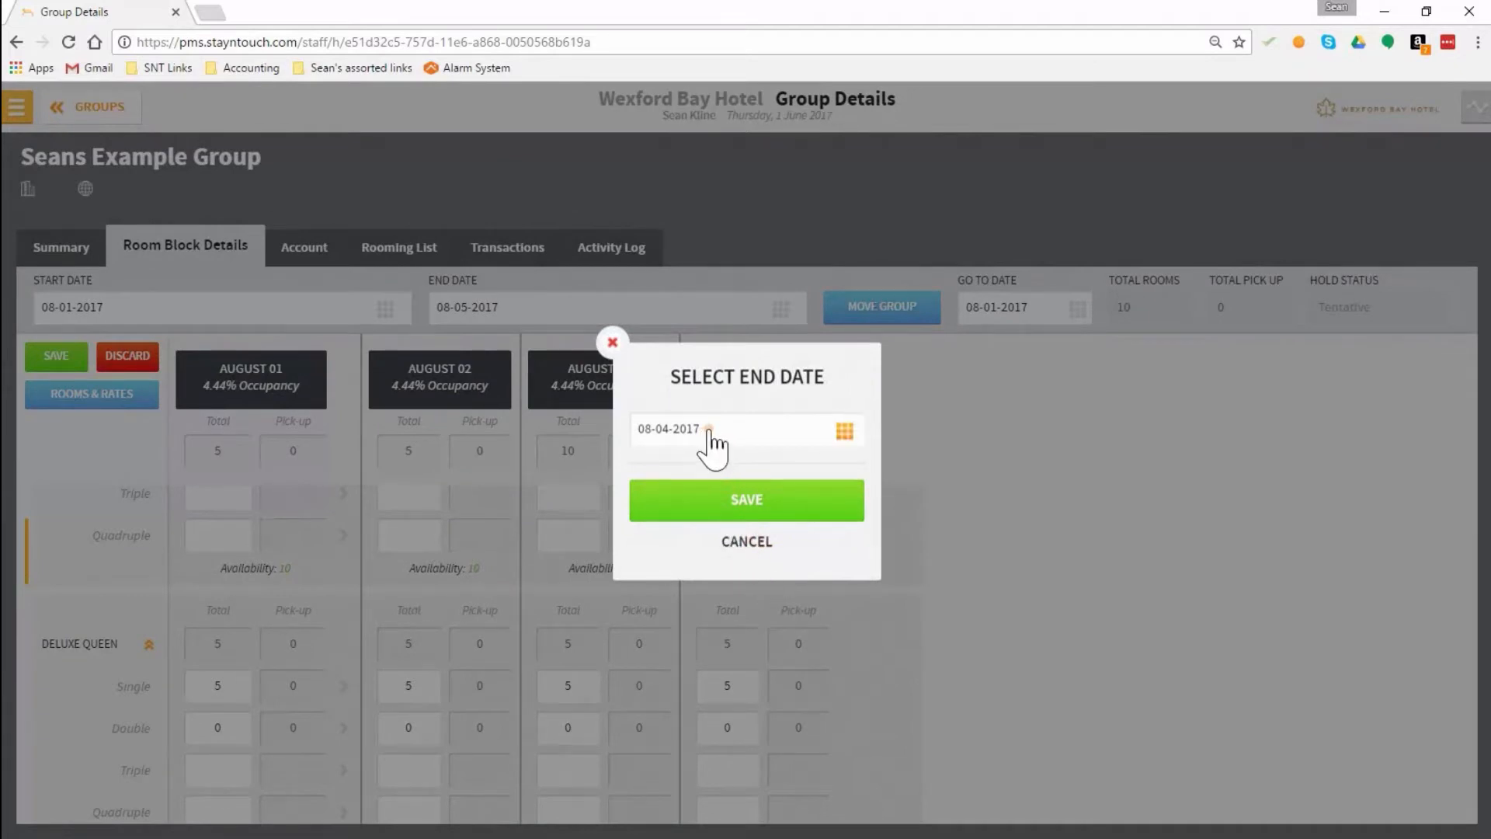
left_click(742, 503)
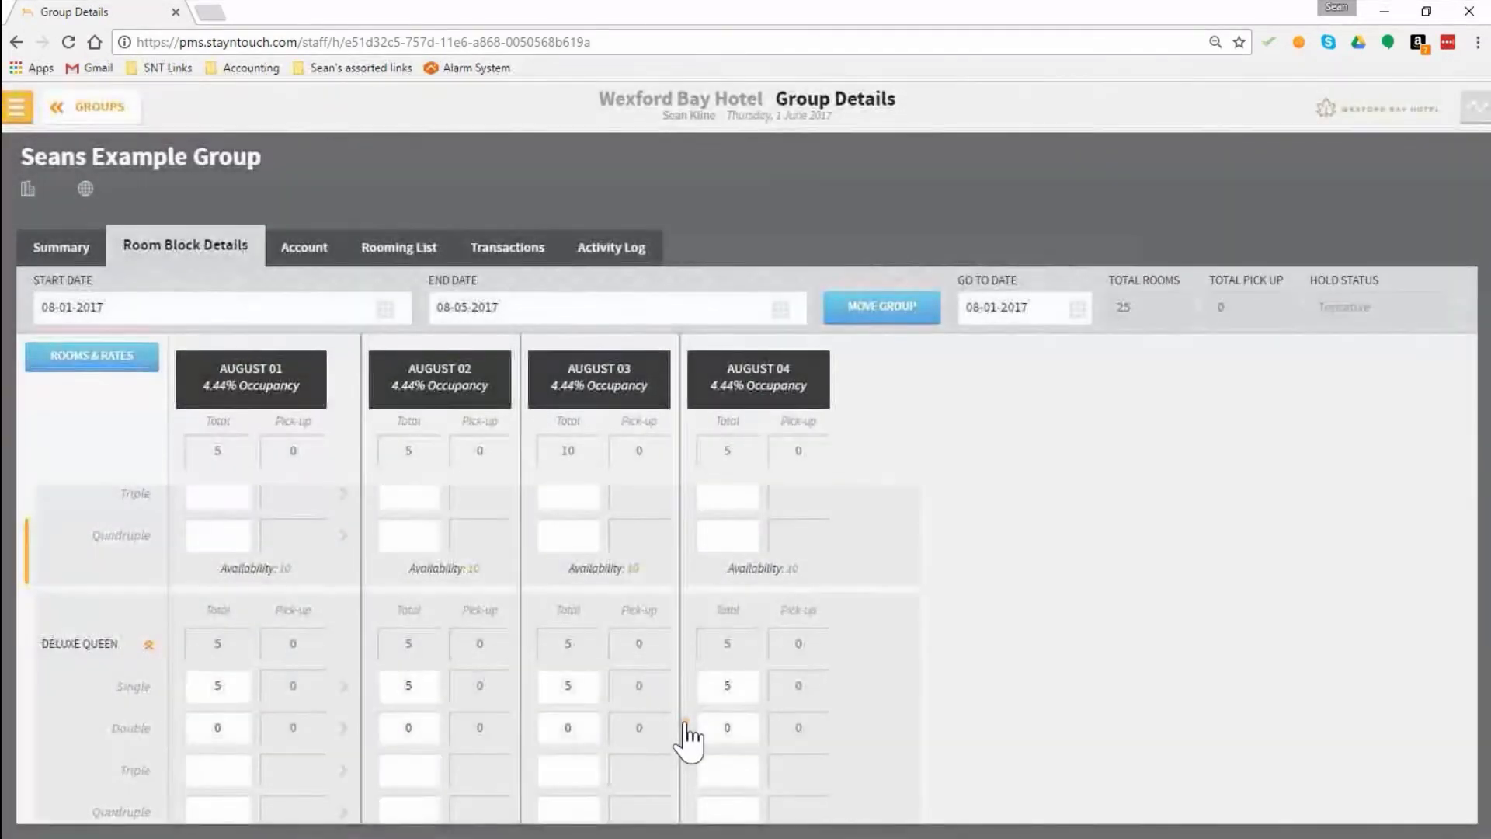
Step: Return the Deluxe Queen single rooms to 0 on August 01, 02 and 04, and save the room block
left_click(217, 685)
type("0")
left_click(408, 685)
type("0")
left_click(727, 685)
type("0")
left_click(56, 362)
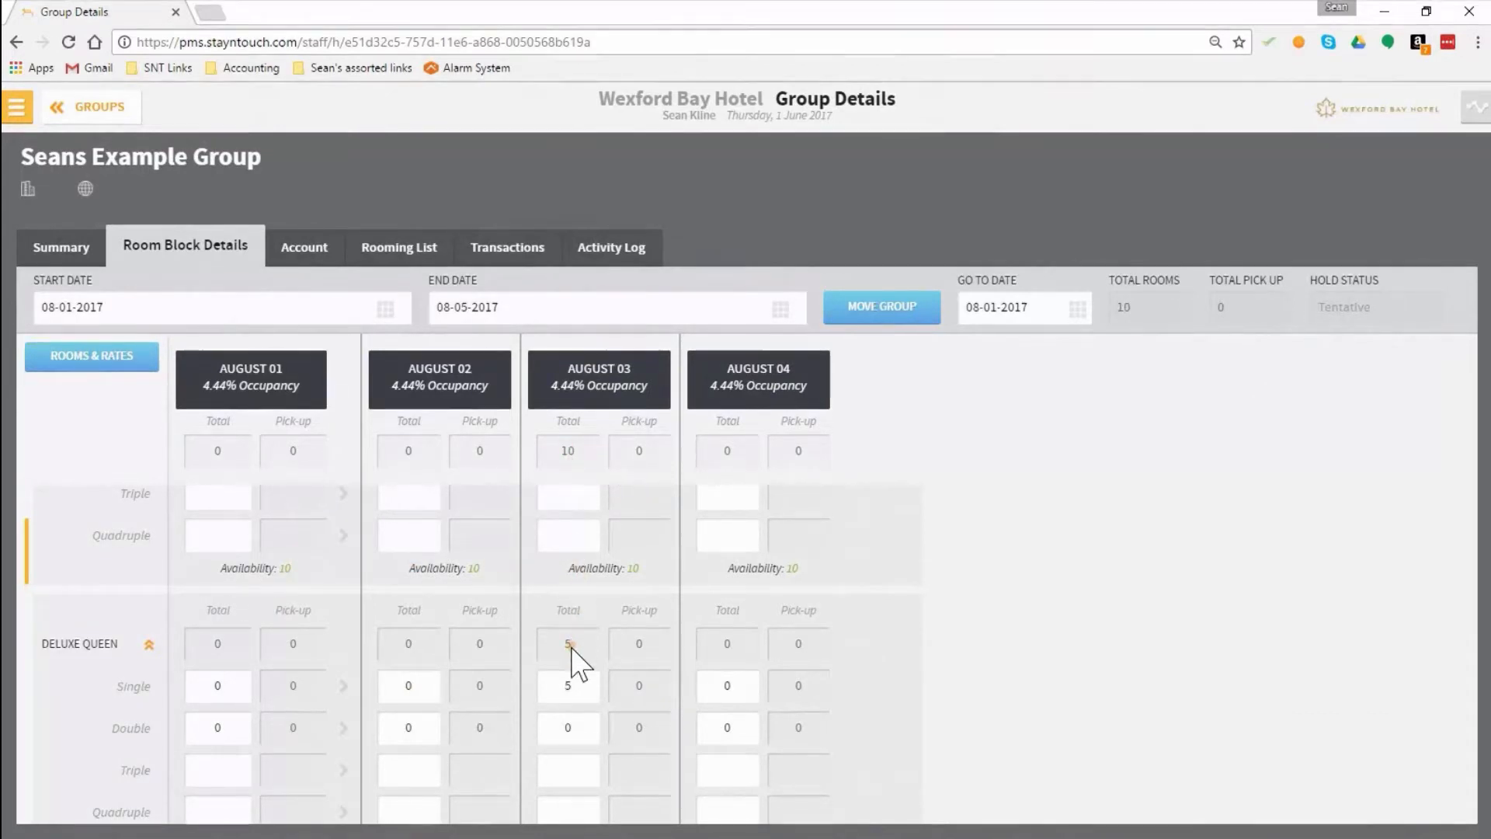
Step: Look over the blocked rooms in the room block and return to the group's summary
scroll(575, 664, "down", 2)
scroll(575, 664, "up", 4)
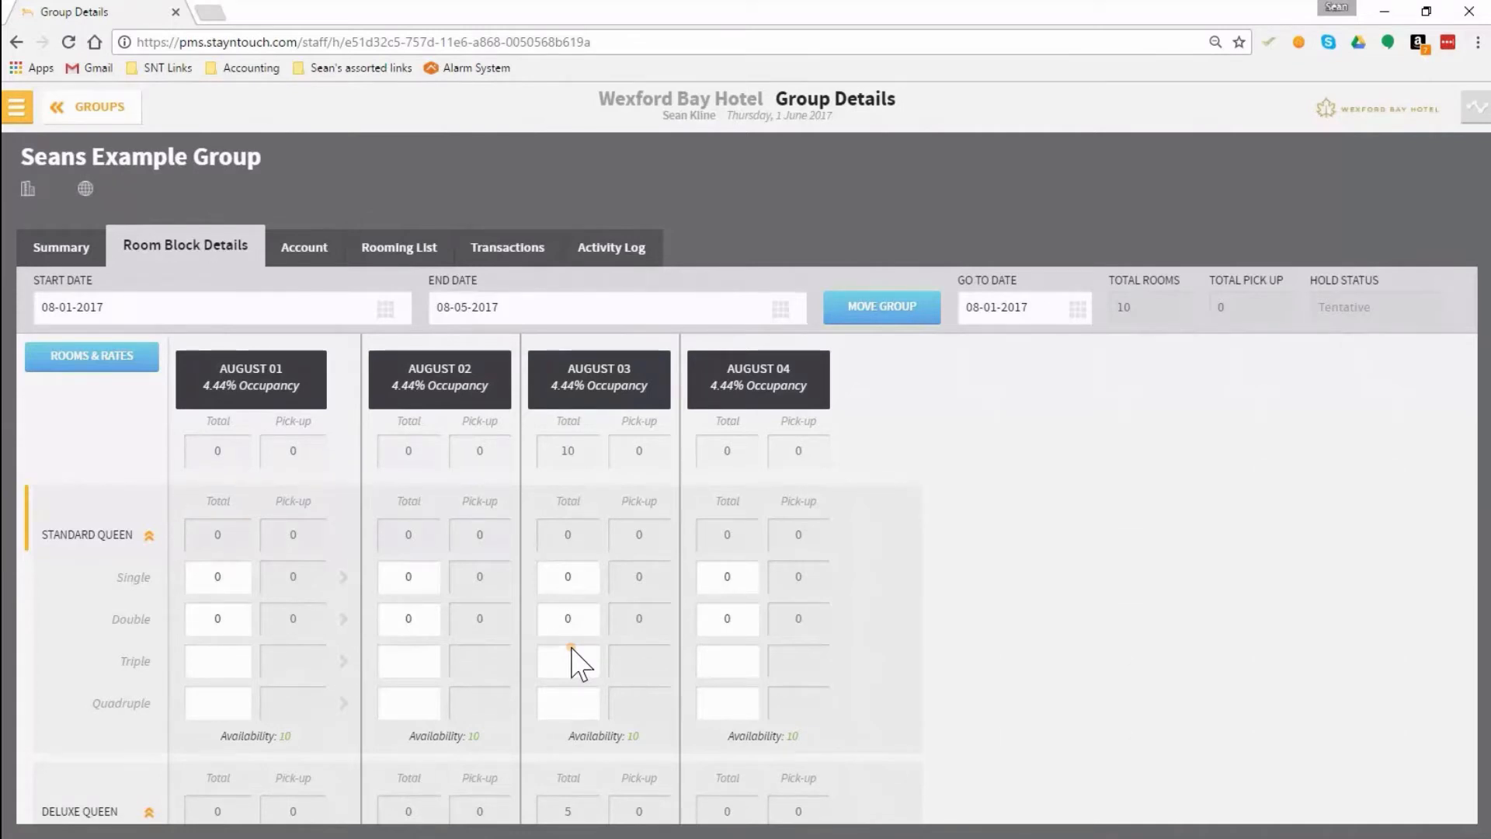
scroll(571, 699, "down", 2)
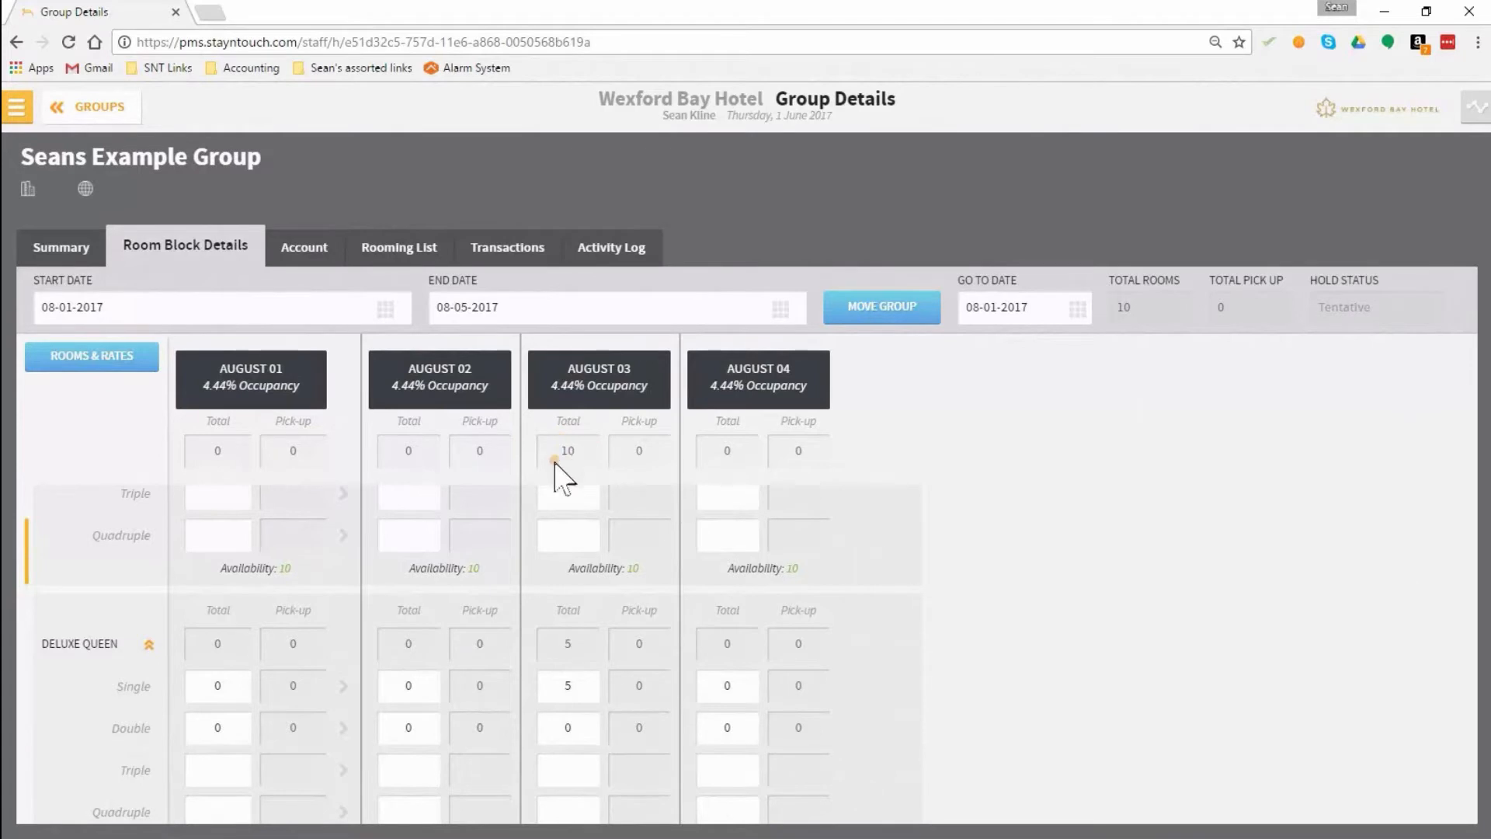
left_click(51, 257)
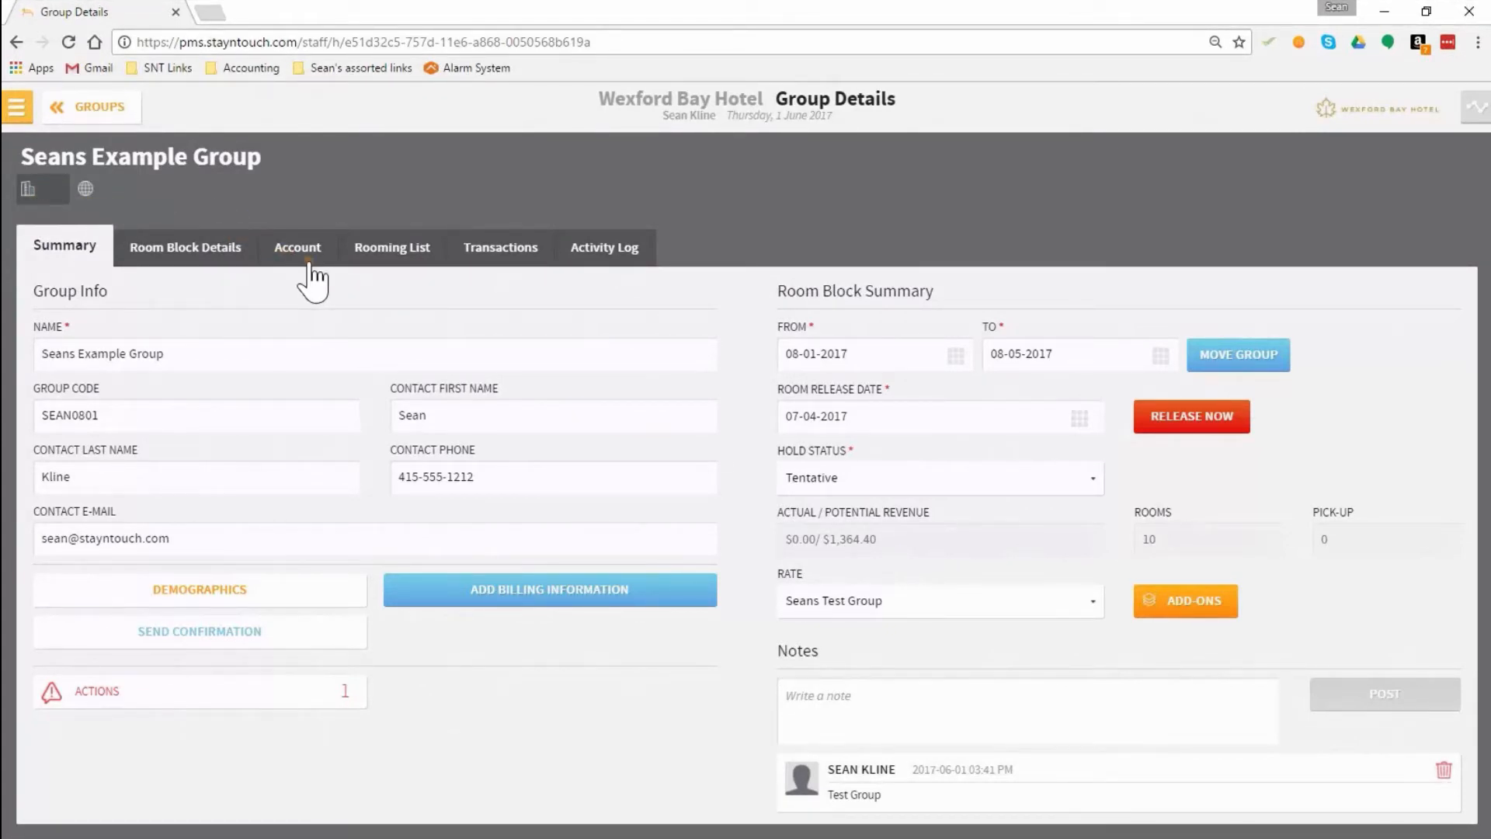
type("Modu")
key("BackSpace")
key("BackSpace")
key("BackSpace")
key("BackSpace")
type("apari")
key("BackSpace")
key("BackSpace")
key("BackSpace")
key("BackSpace")
key("BackSpace")
Step: Link the company StayNTouch and the travel agent American Express Travel to the group
type("stay")
left_click(69, 230)
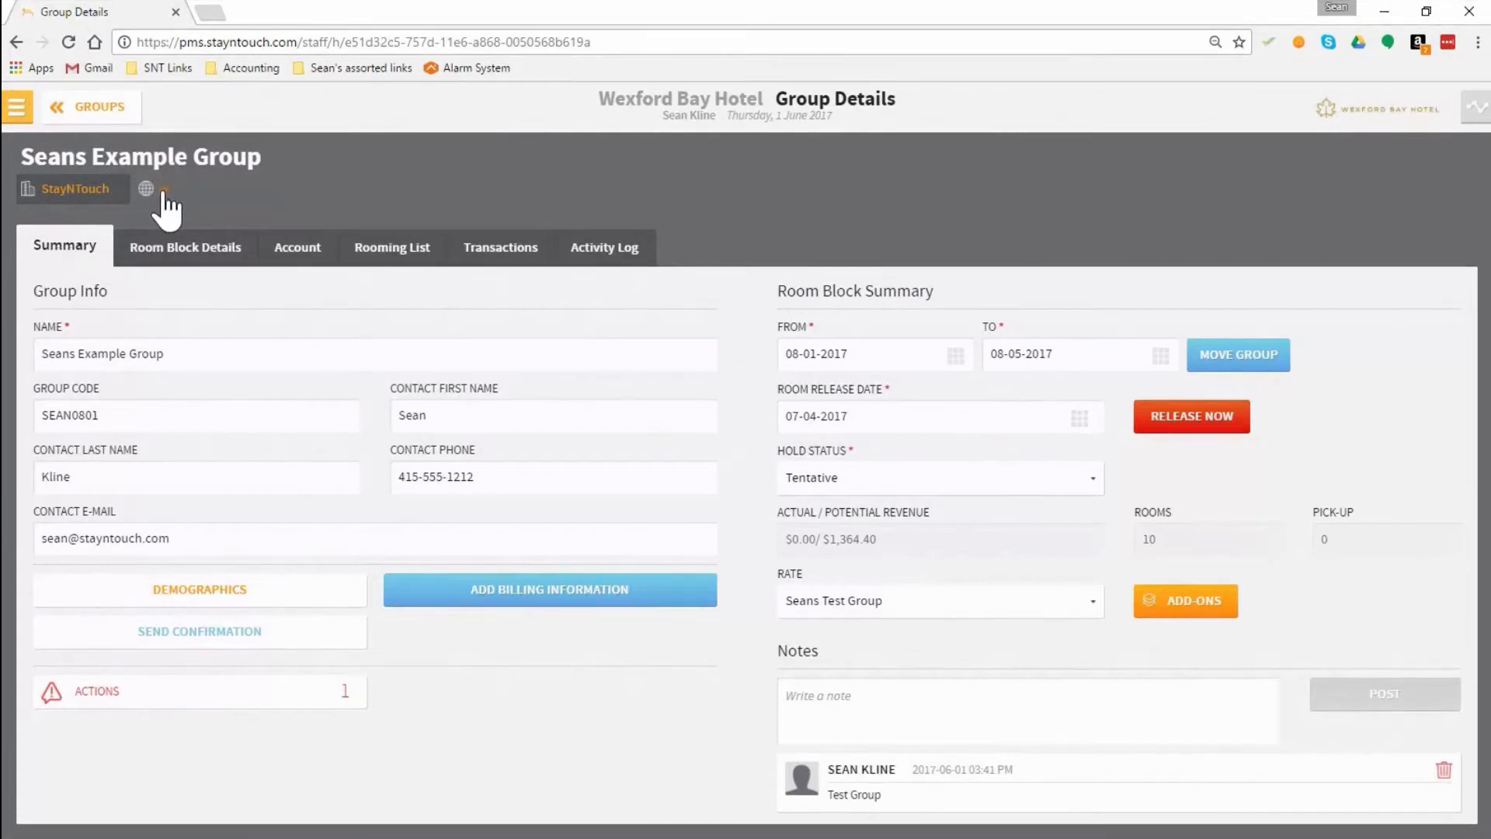
left_click(164, 188)
type("trav")
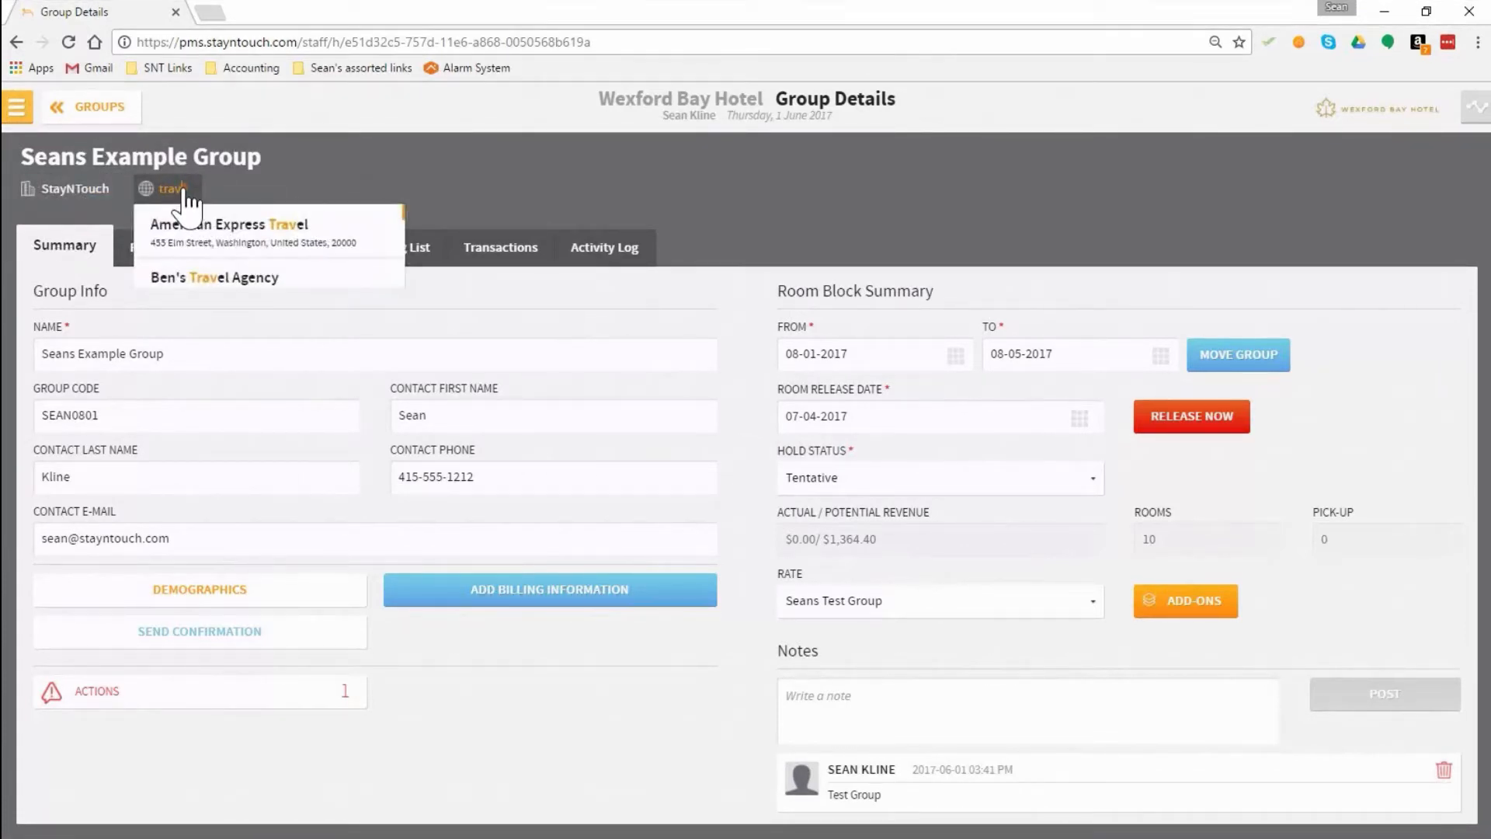
scroll(198, 252, "down", 1)
scroll(202, 252, "up", 1)
left_click(200, 229)
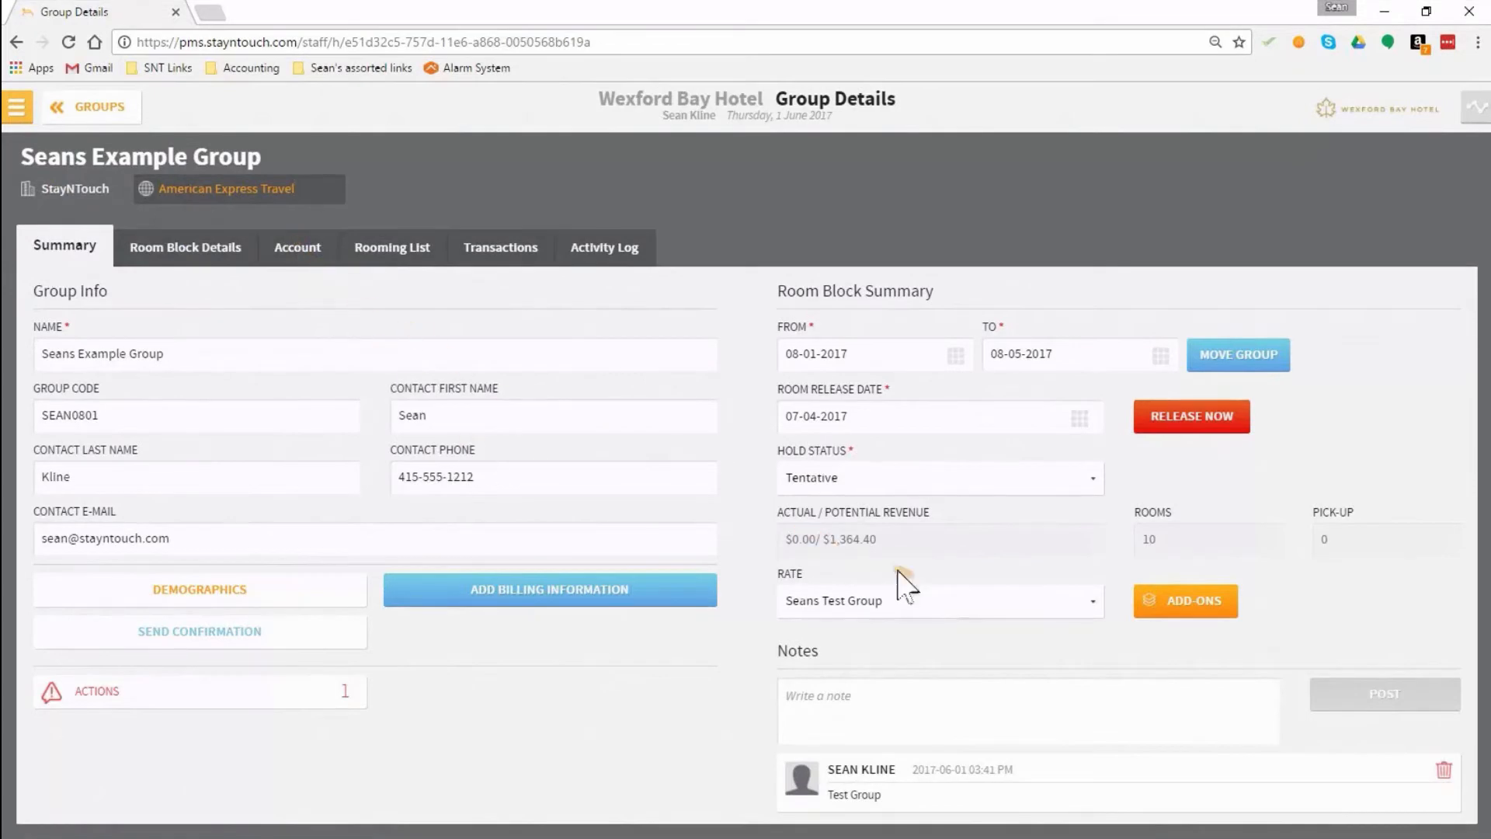
Step: Set the group's hold status to Definite
left_click(883, 480)
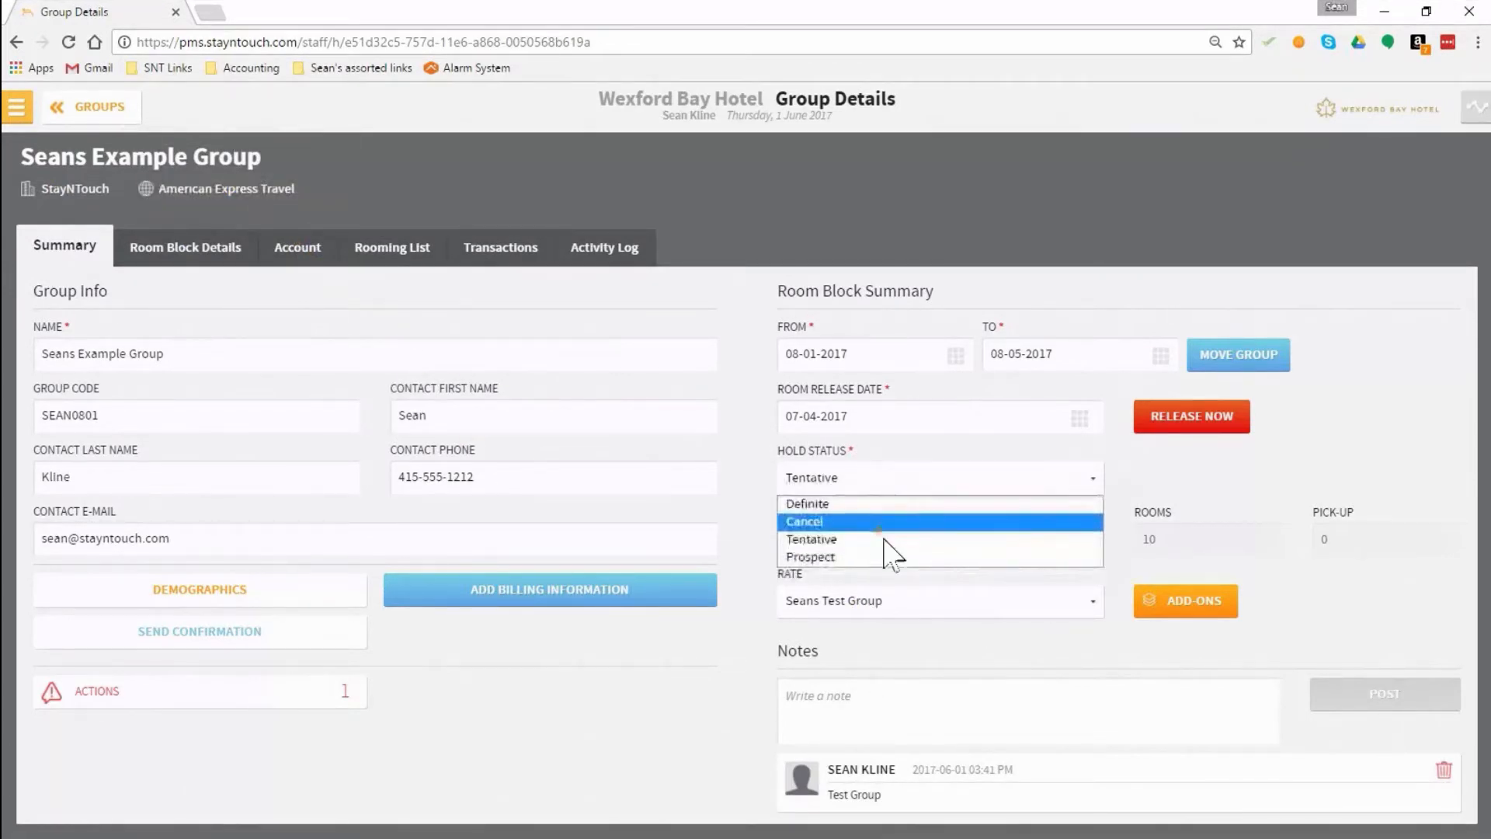
left_click(873, 503)
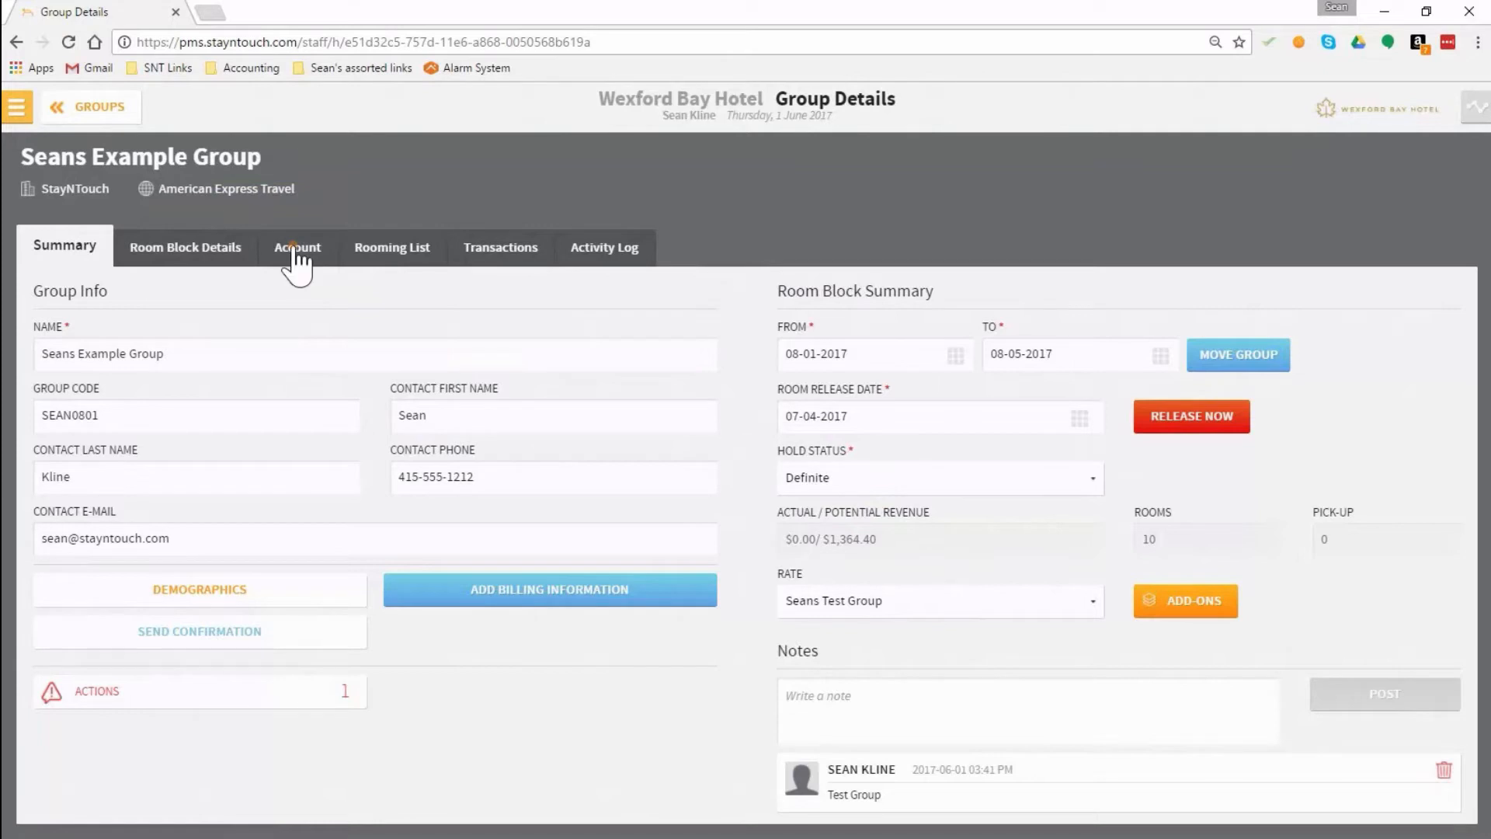
Step: Rename the group's account to StayNTouch, followed by the contact's first name and the word Group
left_click(295, 248)
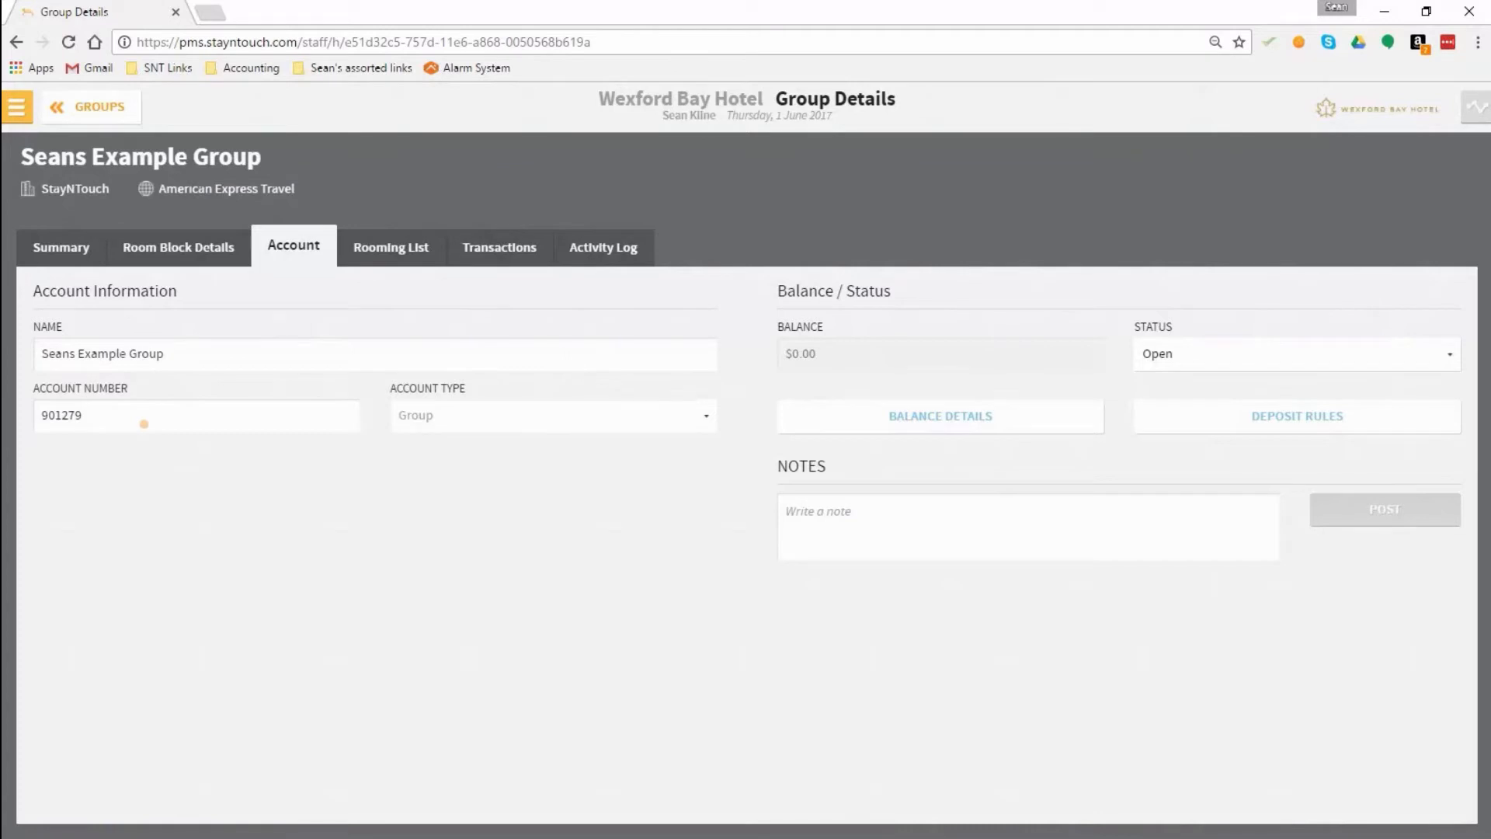
left_click(200, 357)
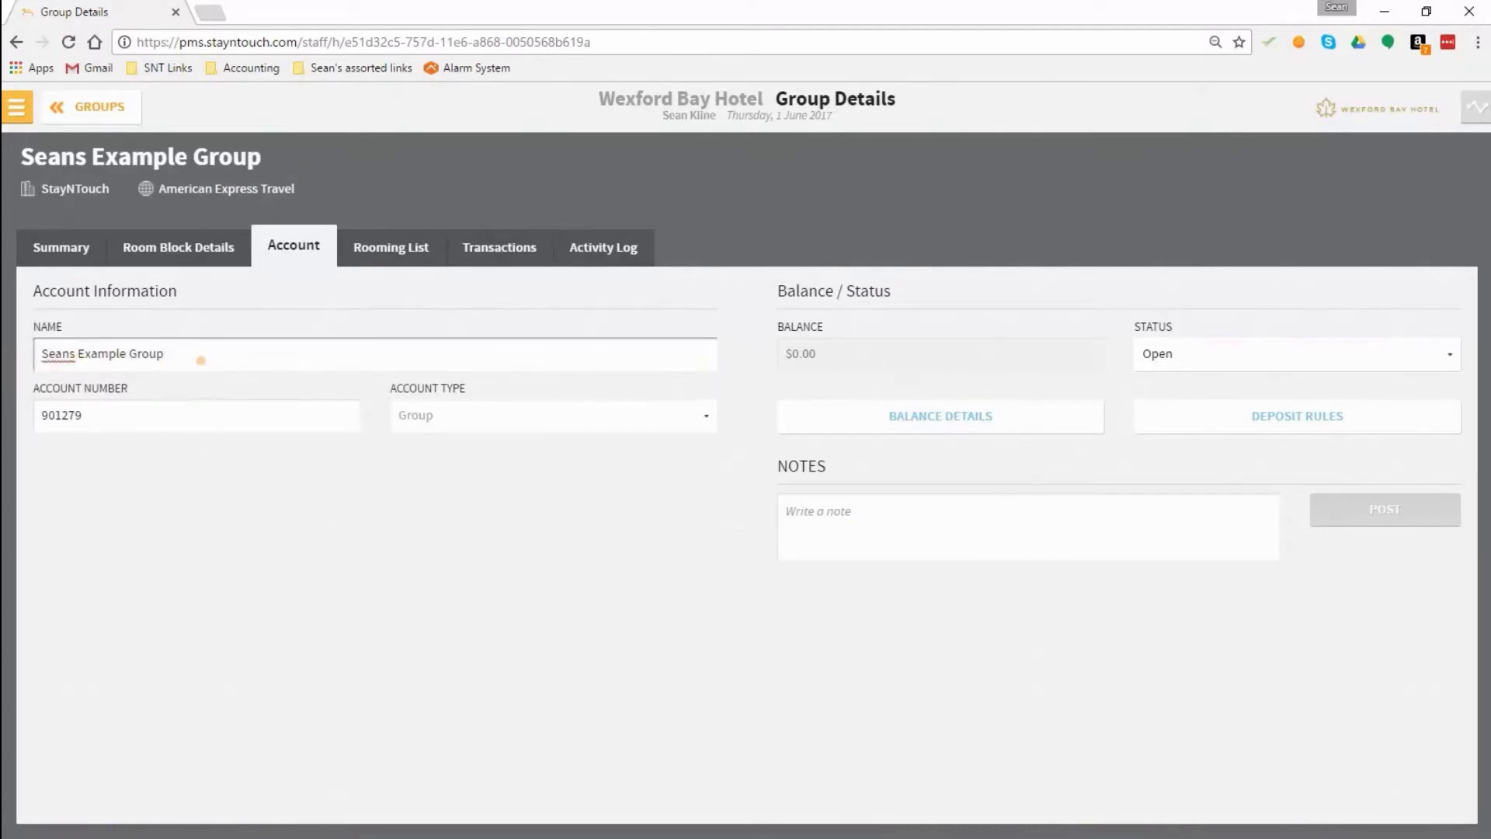
key("BackSpace")
key("BackSpace")
key("BackSpace")
key("BackSpace")
key("BackSpace")
key("BackSpace")
key("BackSpace")
key("BackSpace")
key("BackSpace")
key("BackSpace")
key("BackSpace")
key("BackSpace")
key("BackSpace")
key("BackSpace")
key("BackSpace")
key("BackSpace")
key("BackSpace")
key("BackSpace")
key("BackSpace")
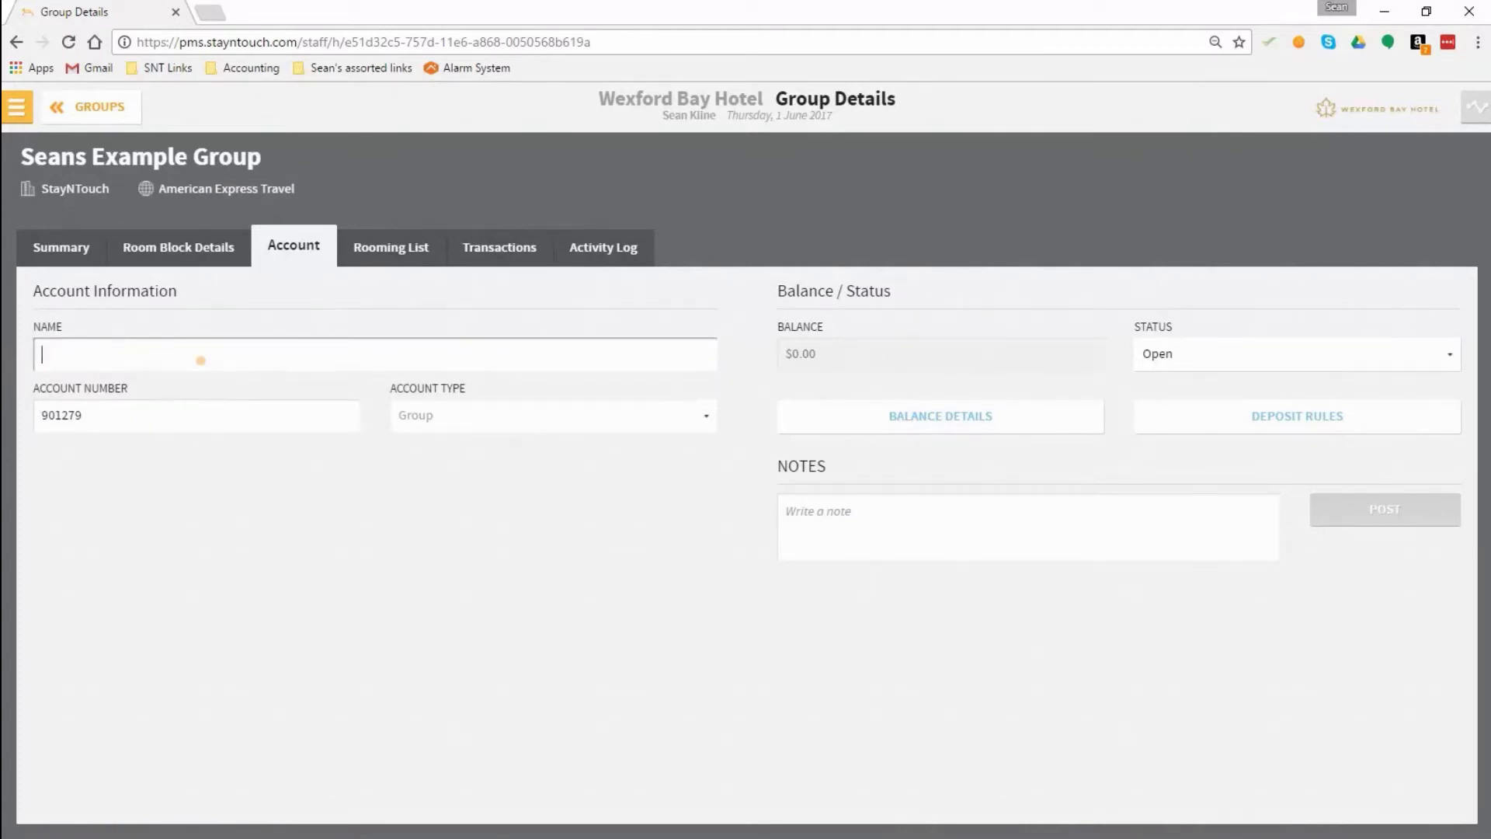
type("StayNTouch Sean Group")
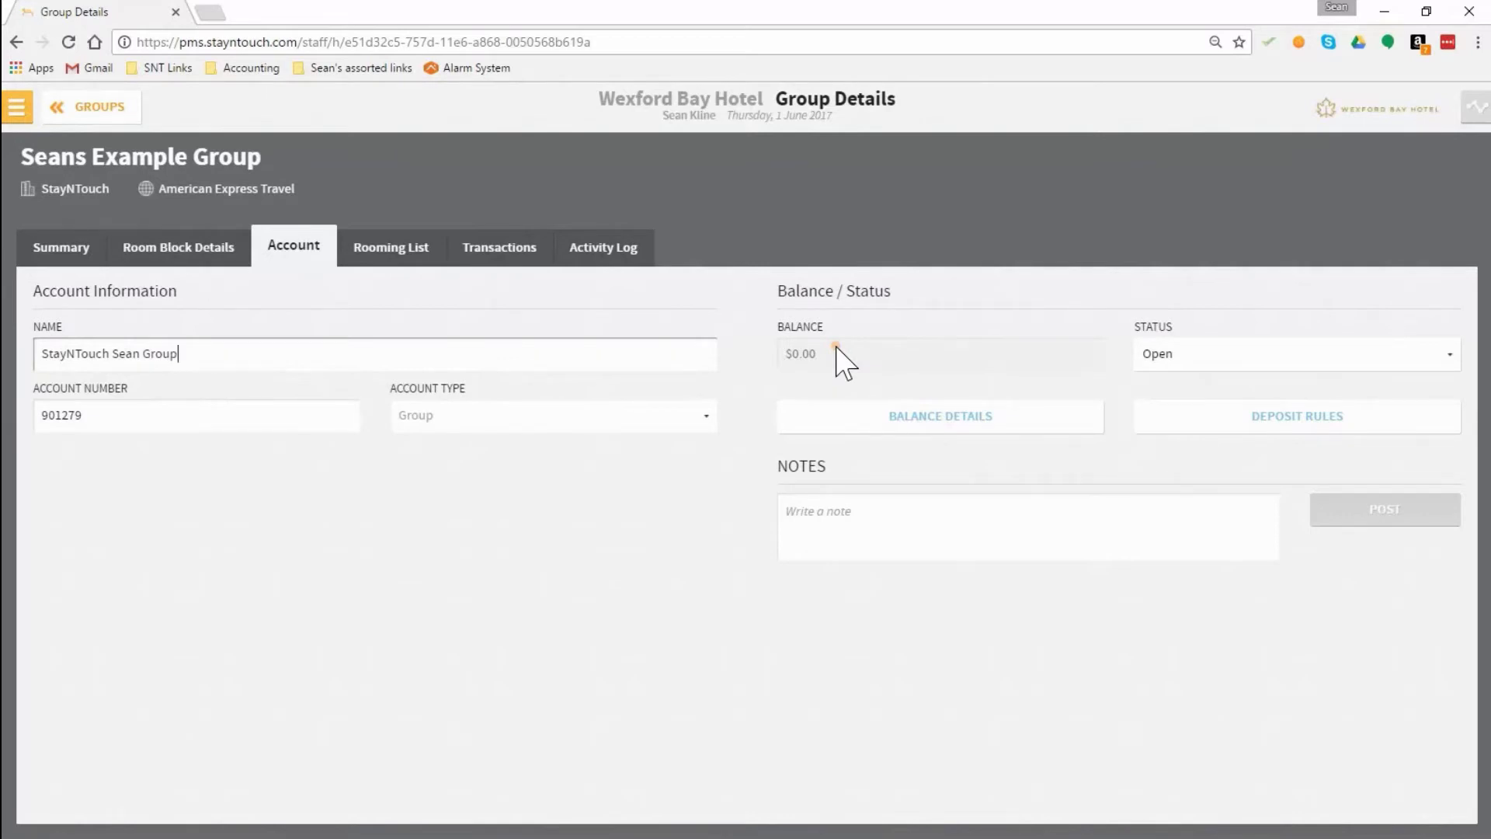
Step: Open the group's rooming list and set the stay dates from 08-03-2017 to 08-04-2017
left_click(385, 260)
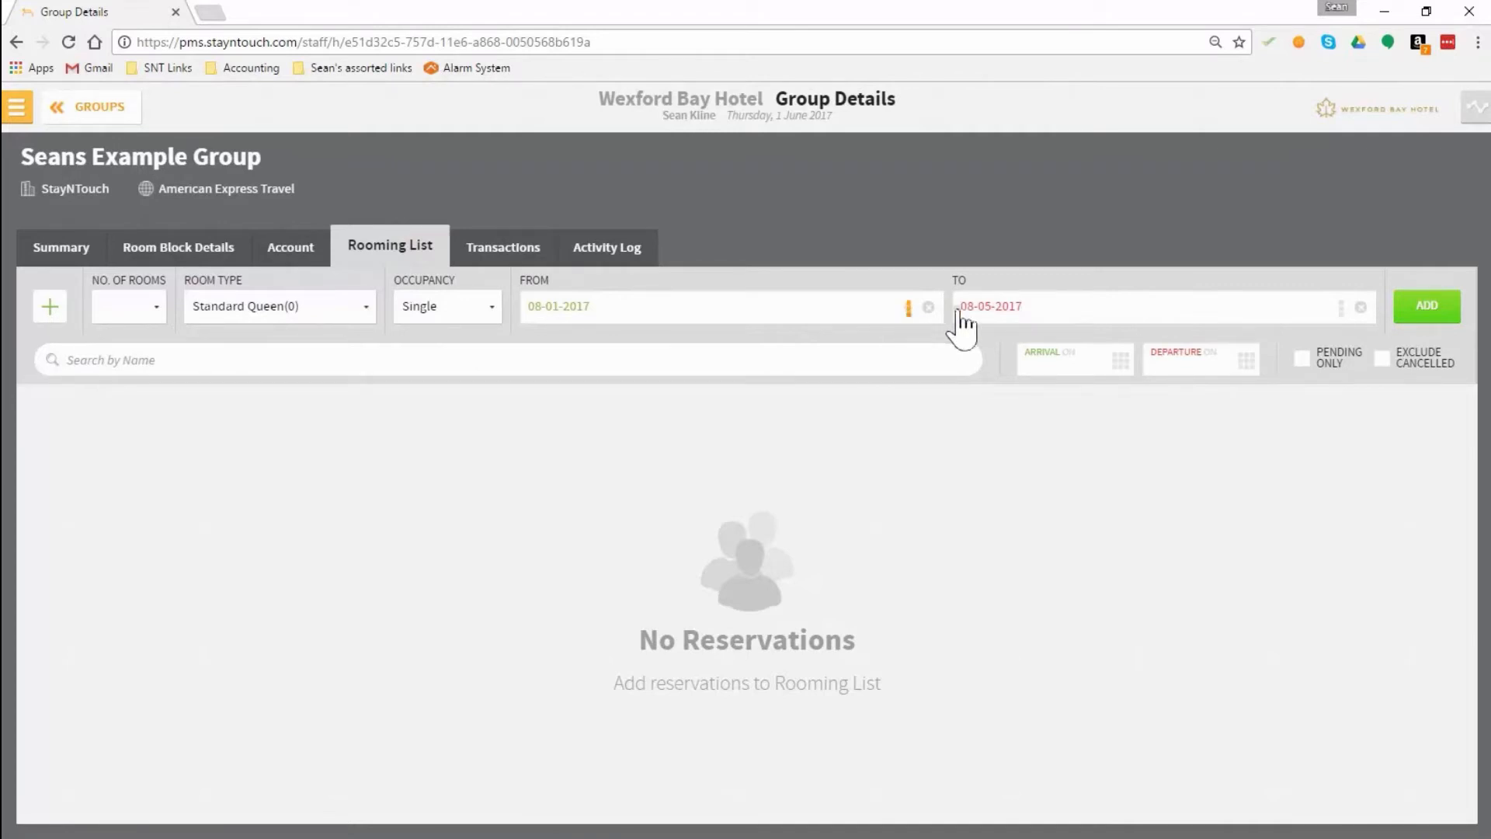
left_click(908, 312)
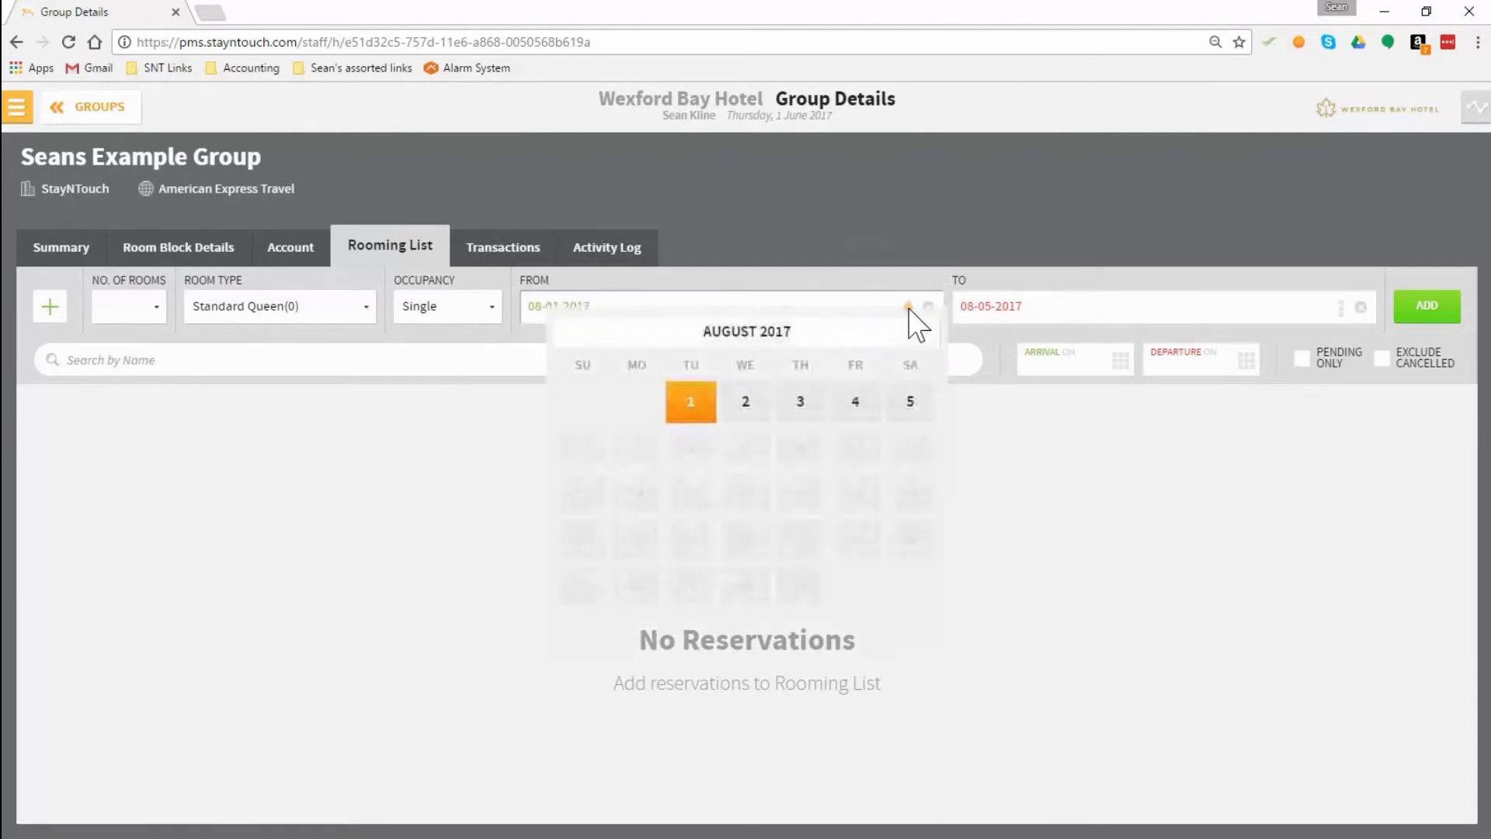
left_click(802, 402)
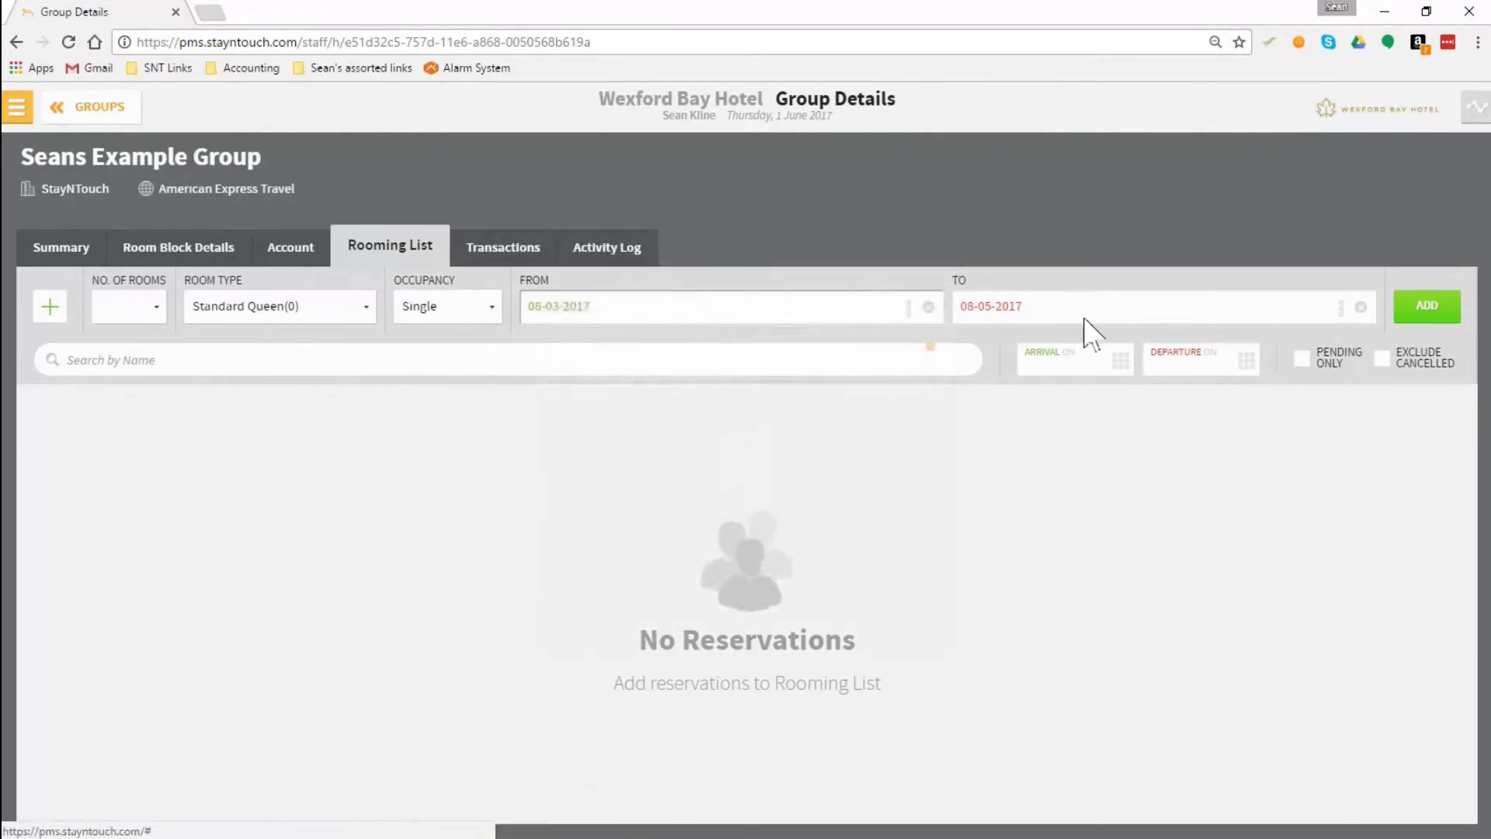
left_click(1341, 312)
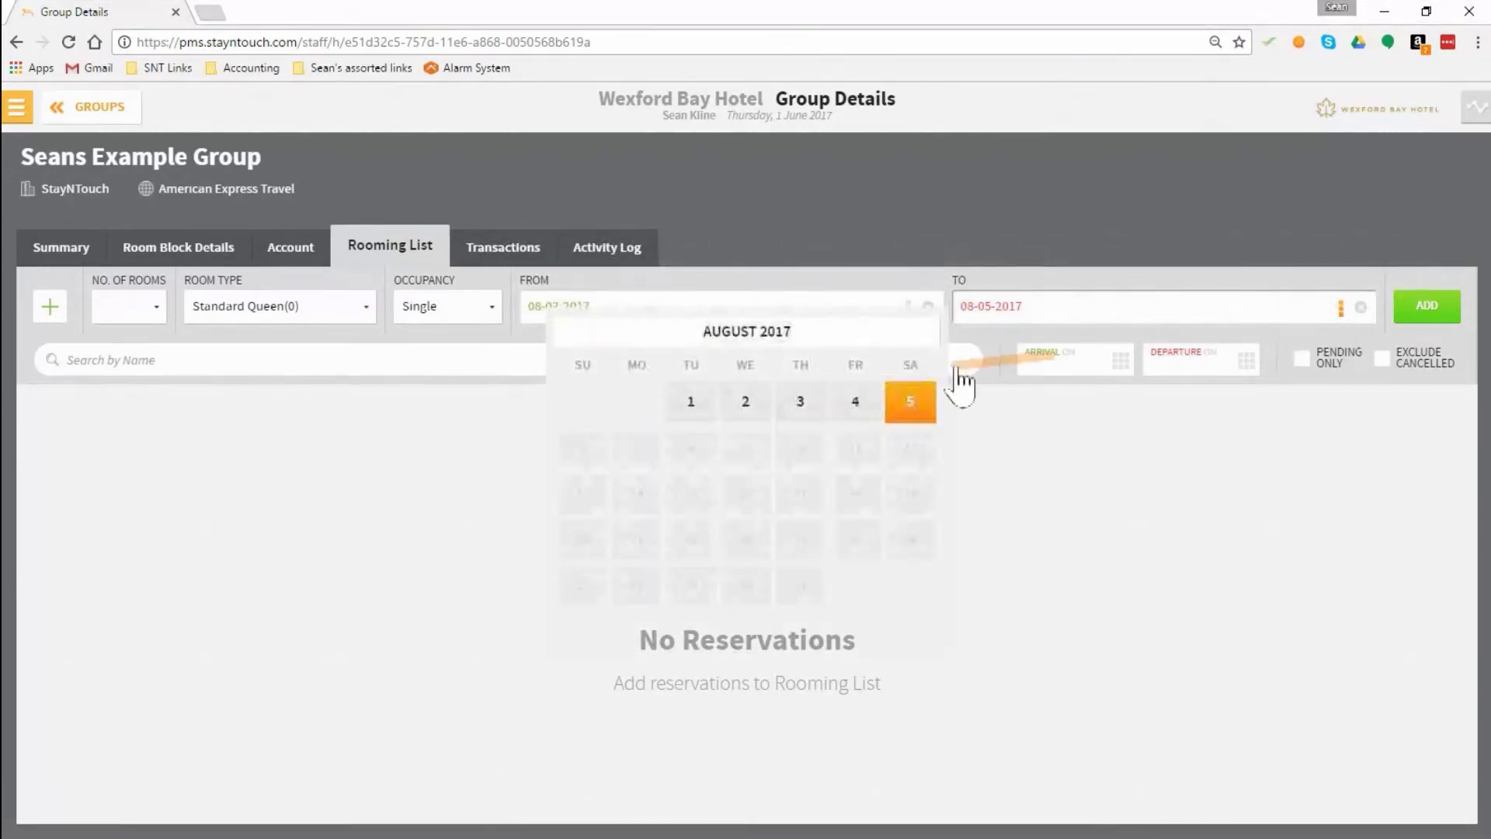
left_click(855, 402)
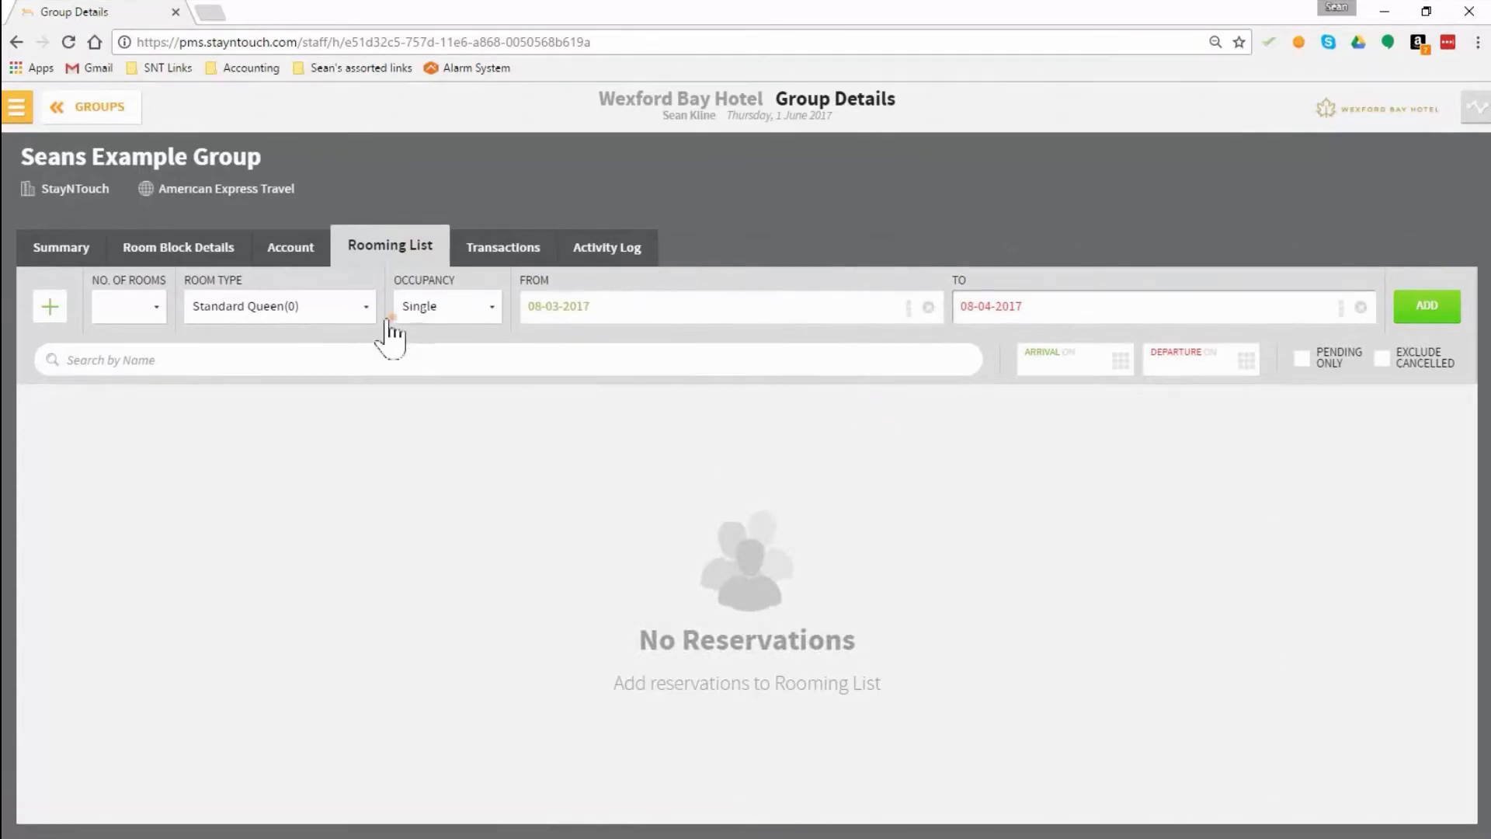
Step: Compare room type availability using an arrival date of 08-02-2017, and return the arrival date to 08-03-2017
left_click(345, 310)
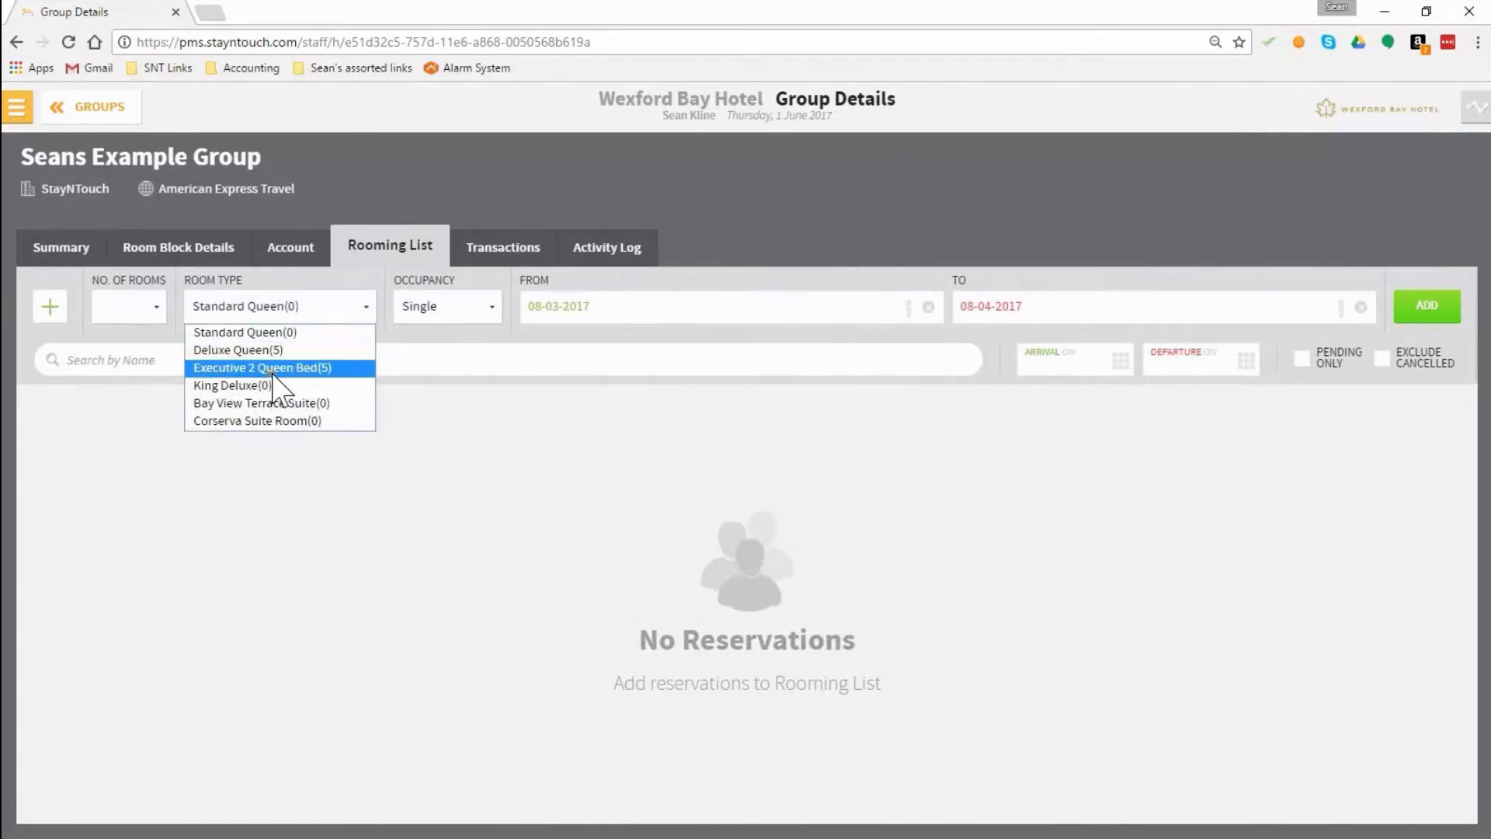
left_click(908, 309)
left_click(742, 405)
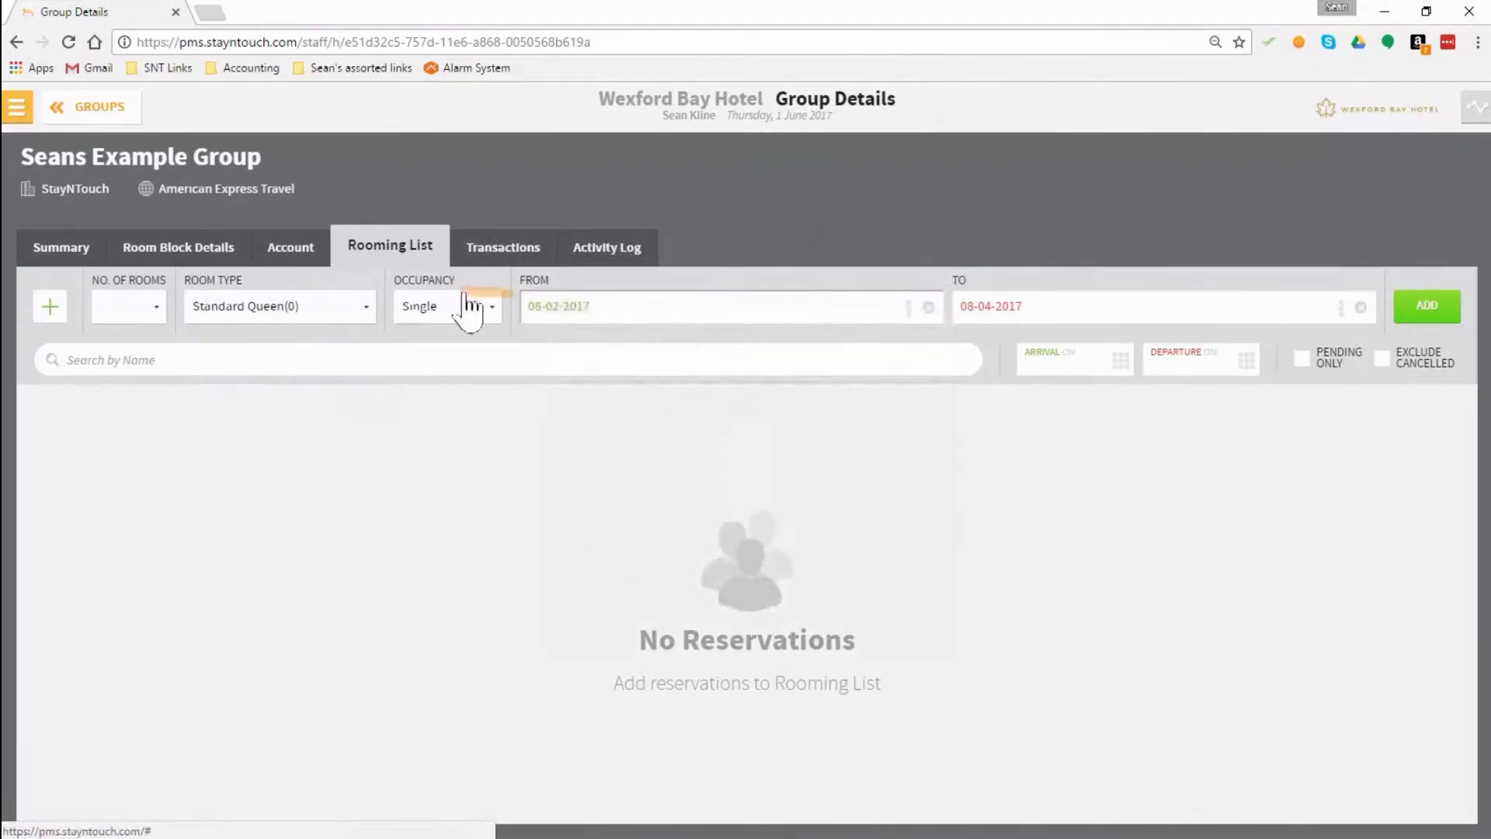
left_click(356, 310)
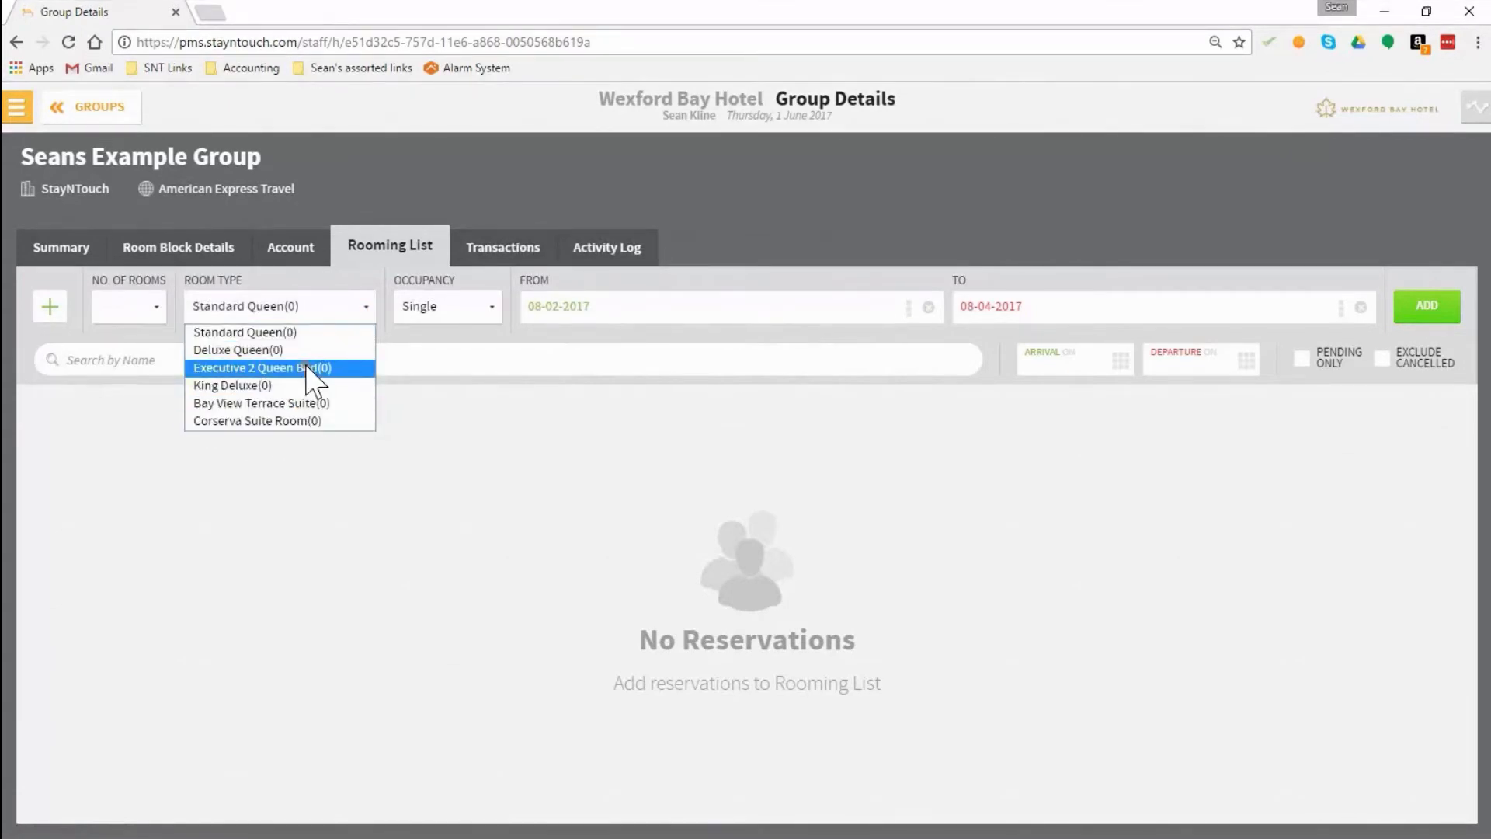
left_click(921, 307)
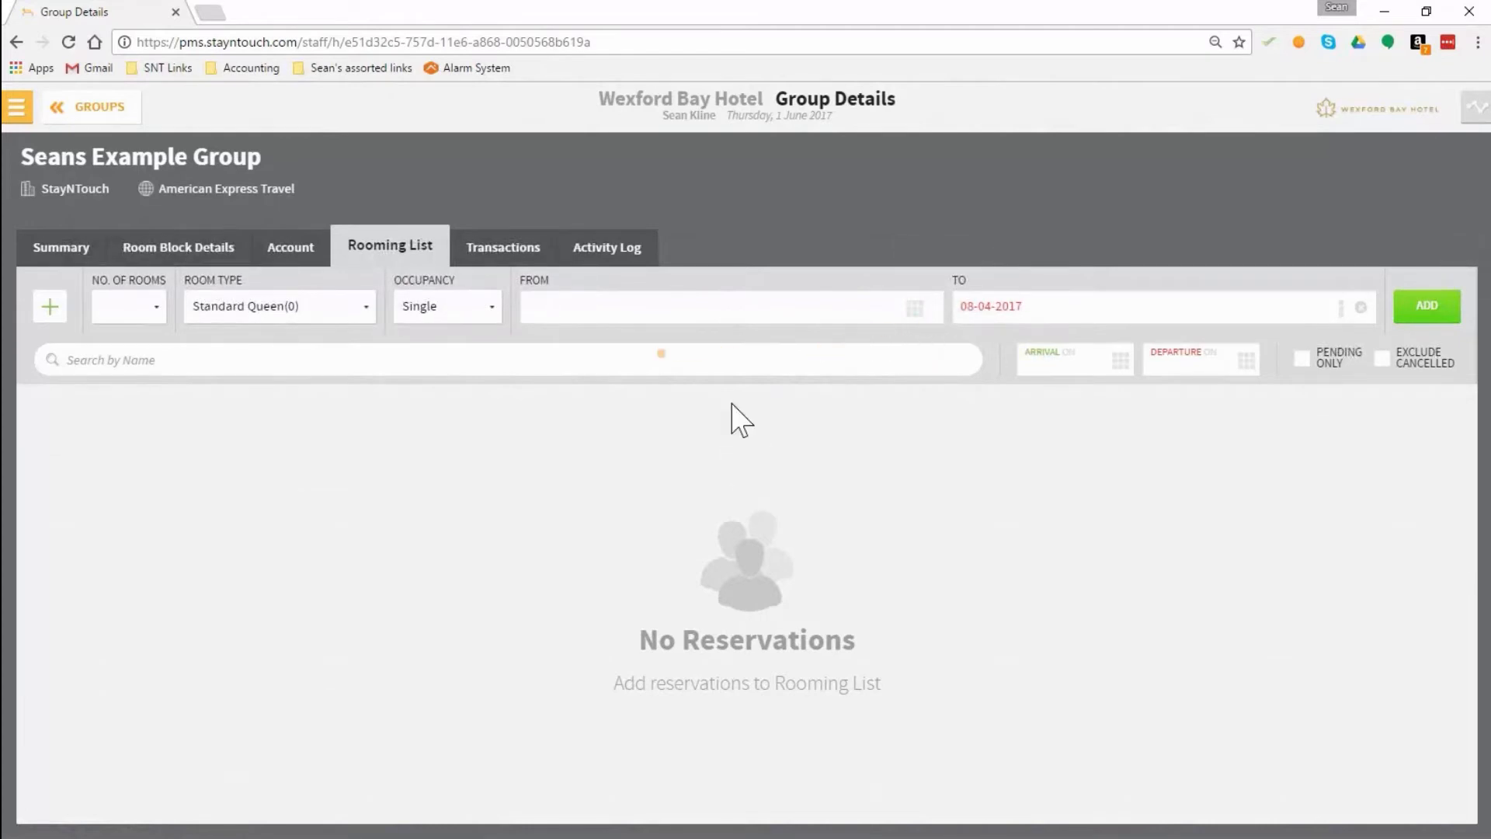
left_click(915, 307)
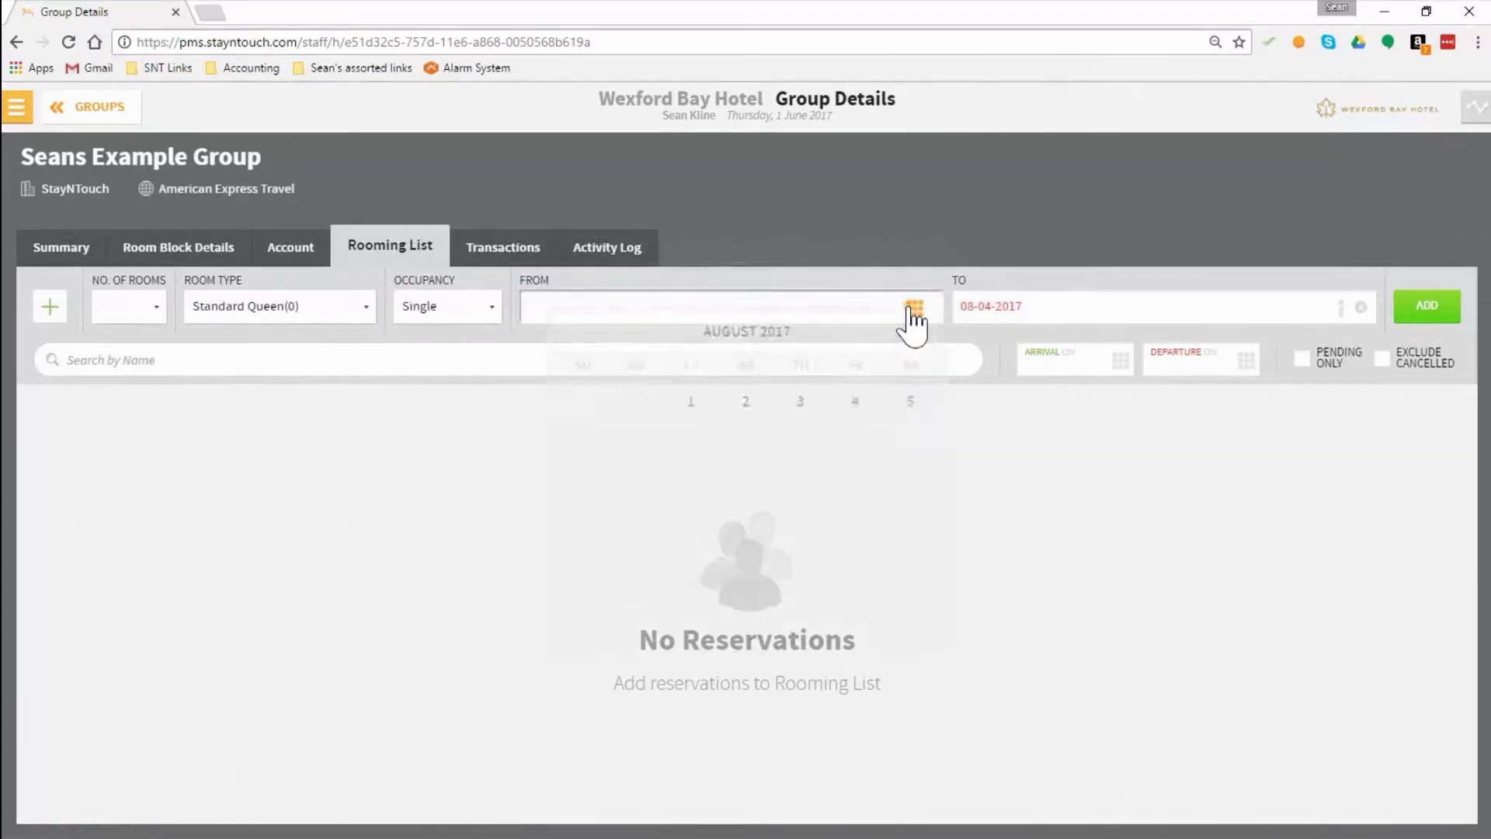
left_click(809, 404)
Step: Add 2 Deluxe Queen rooms with single occupancy to the rooming list
left_click(315, 309)
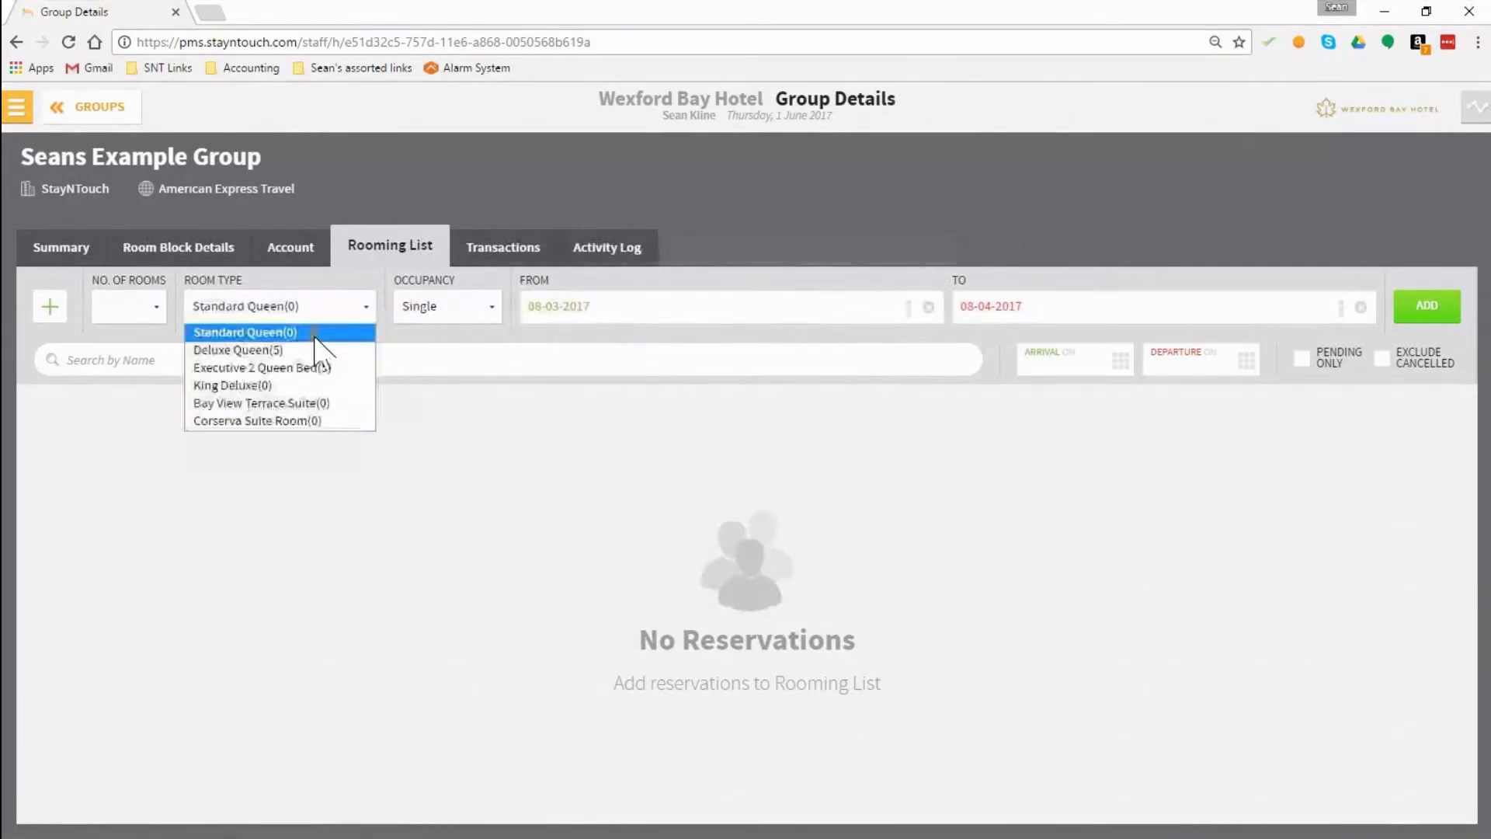
left_click(311, 350)
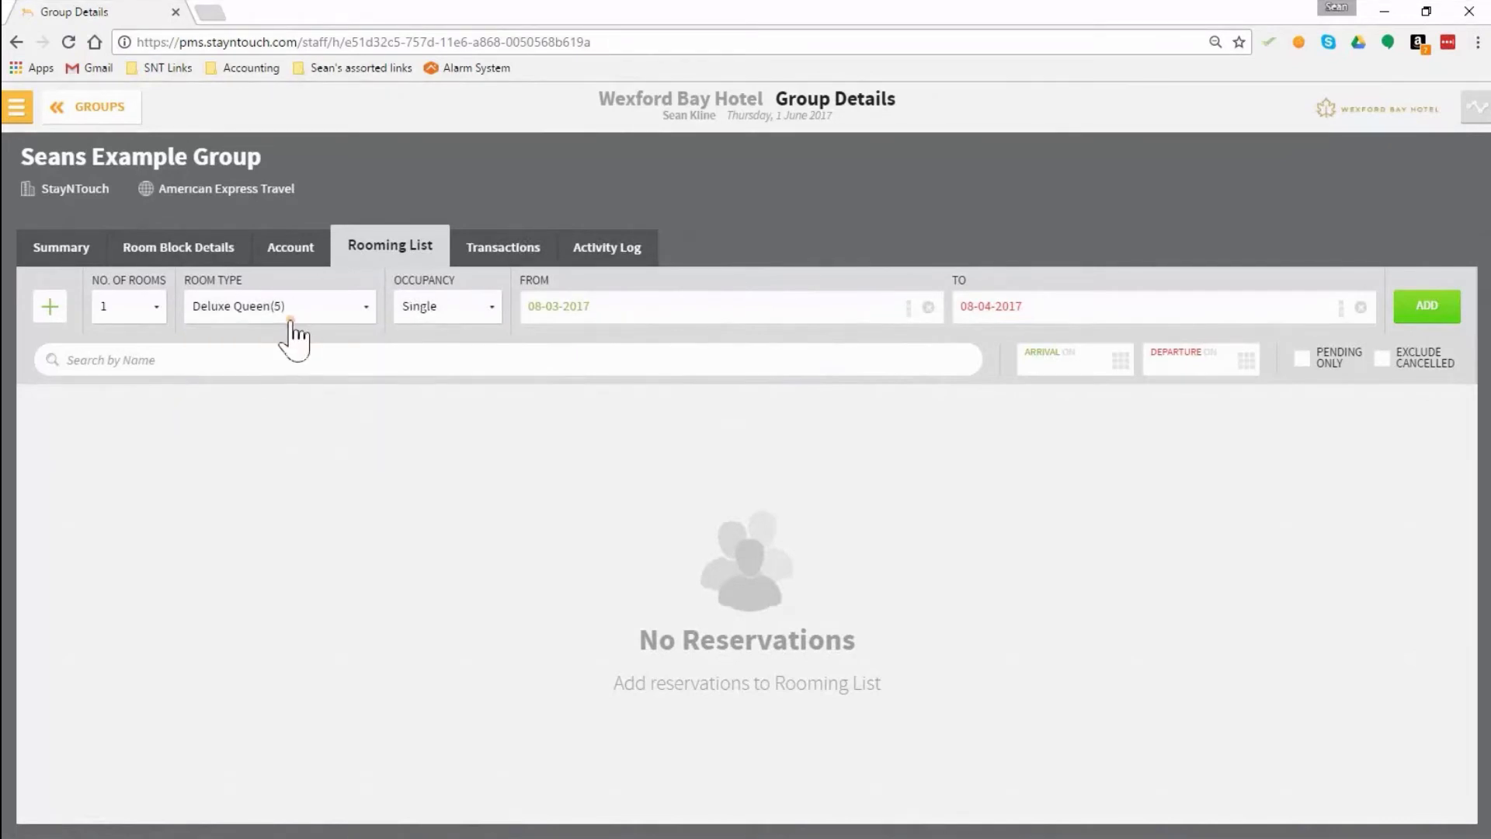
left_click(134, 316)
left_click(132, 351)
left_click(1429, 315)
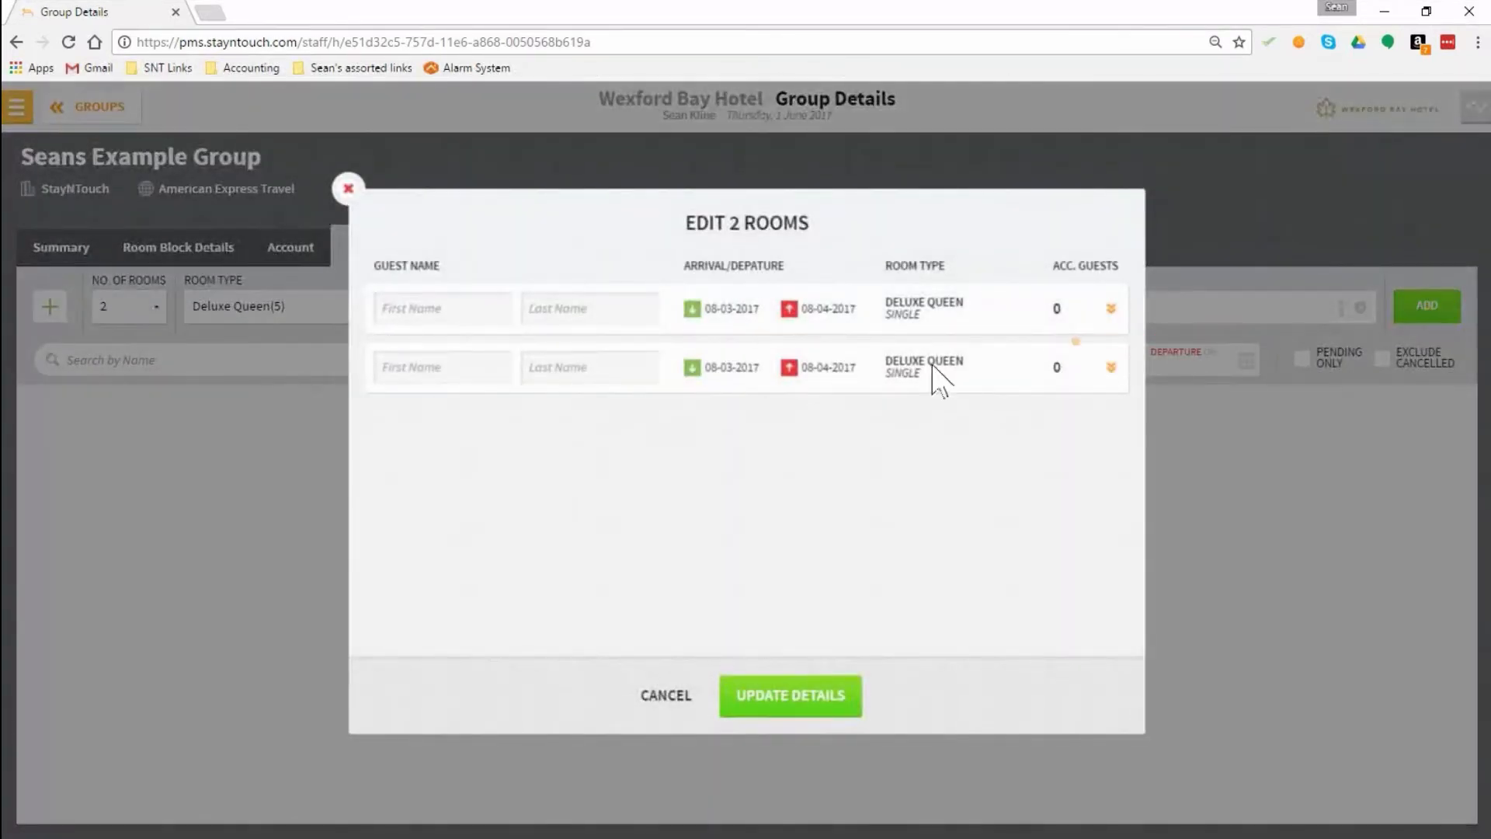
Step: Enter the guests' first and last names for both new Deluxe Queen rooms
left_click(420, 311)
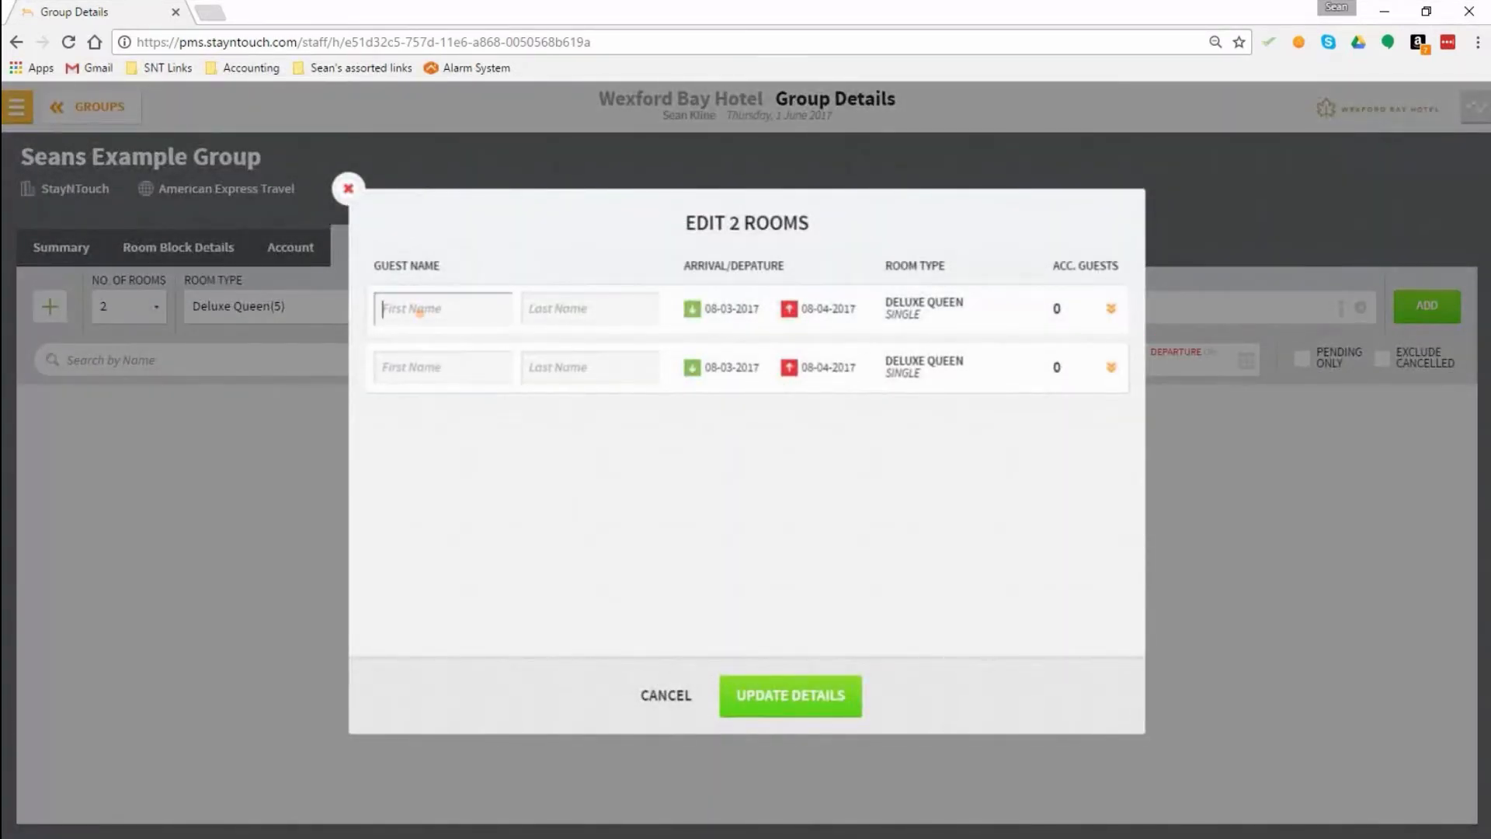
key("Tab")
key("Tab")
type("Kri")
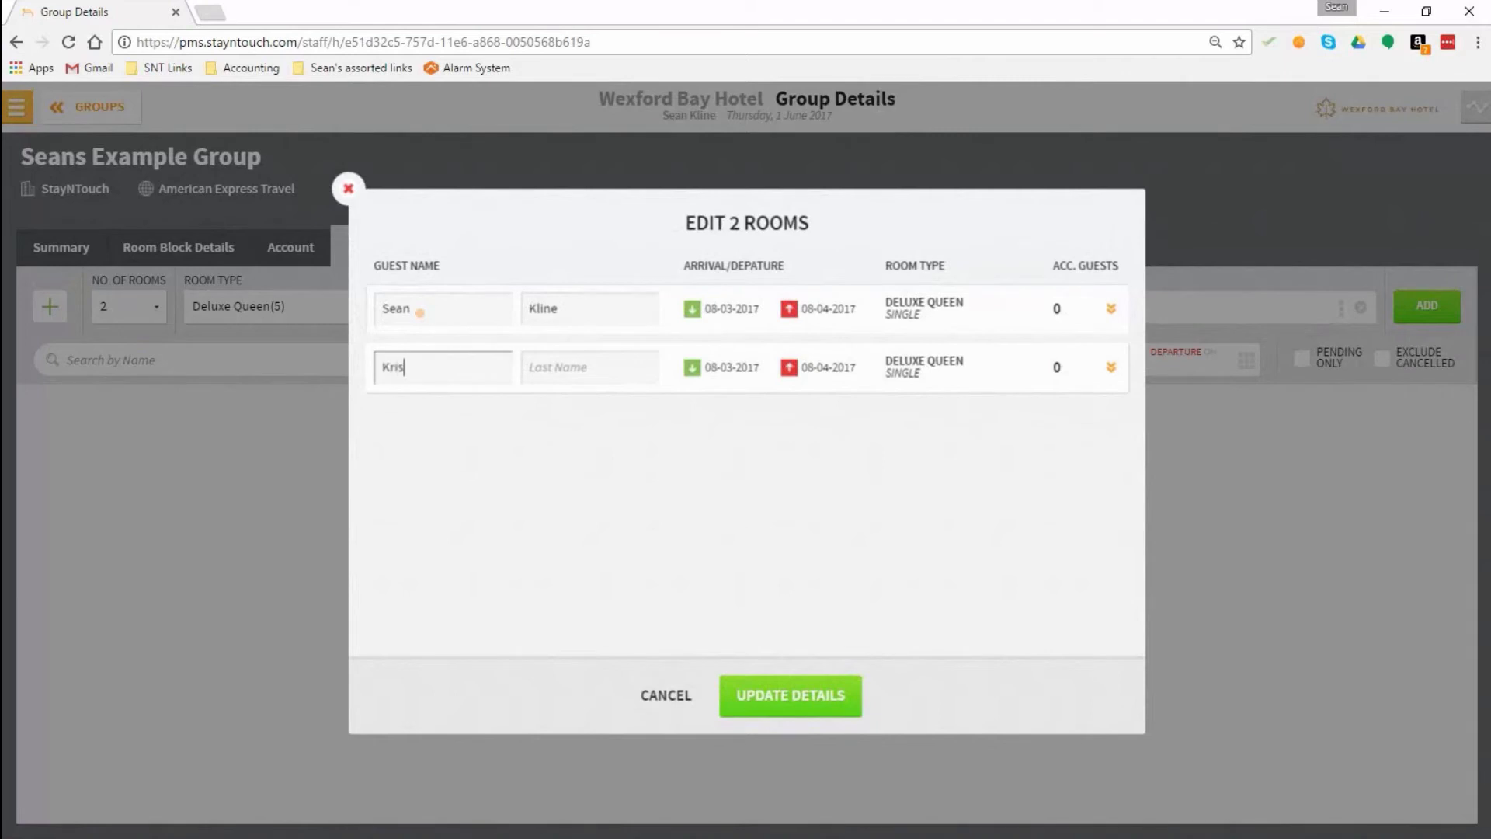
type("stine")
key("Tab")
type("K")
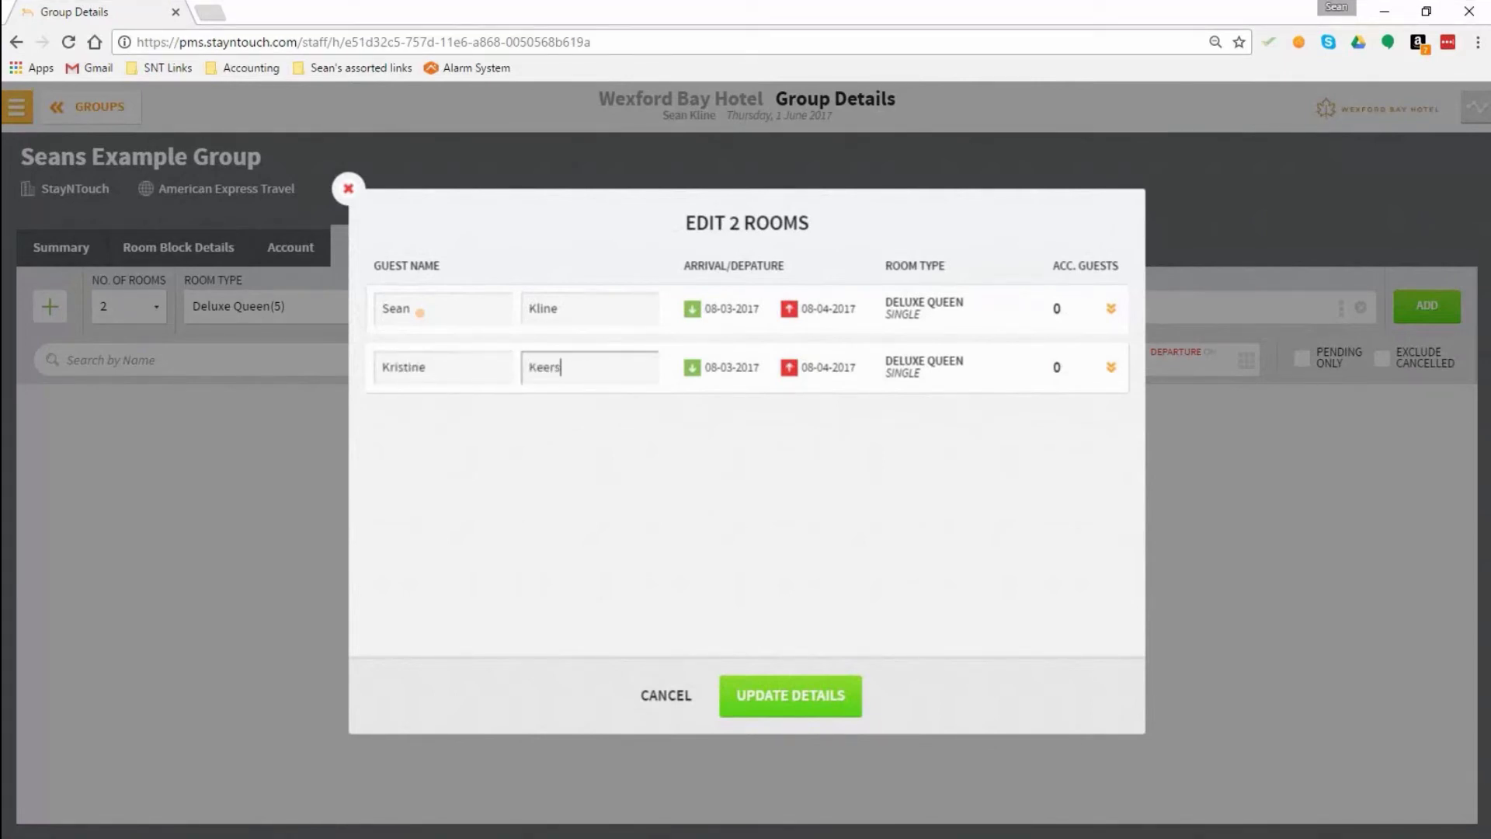
Step: Enter an accompanying guest's full name for the second Deluxe Queen room and update the room details
left_click(1112, 370)
left_click(471, 433)
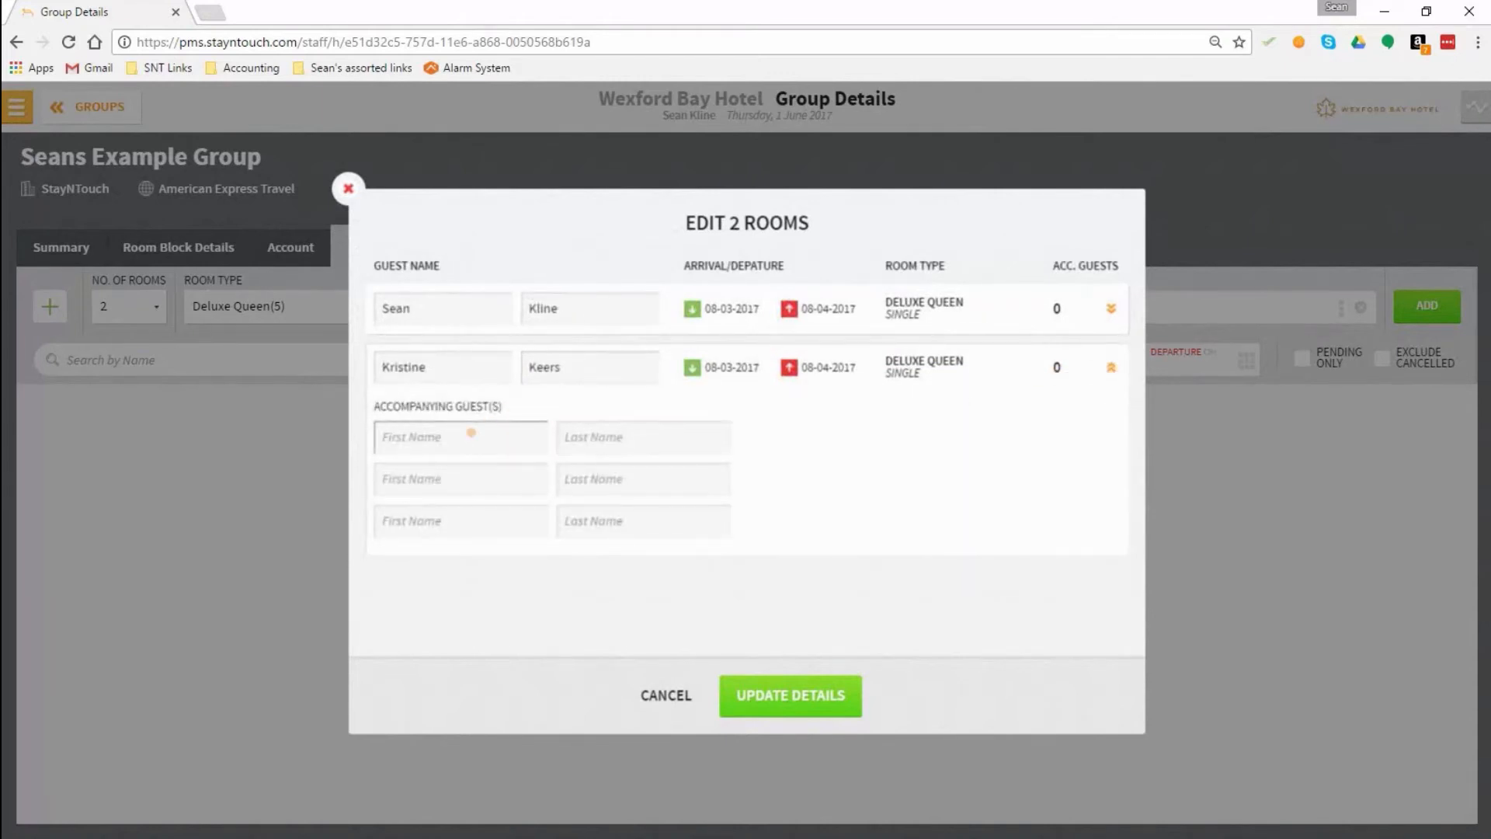
key("Tab")
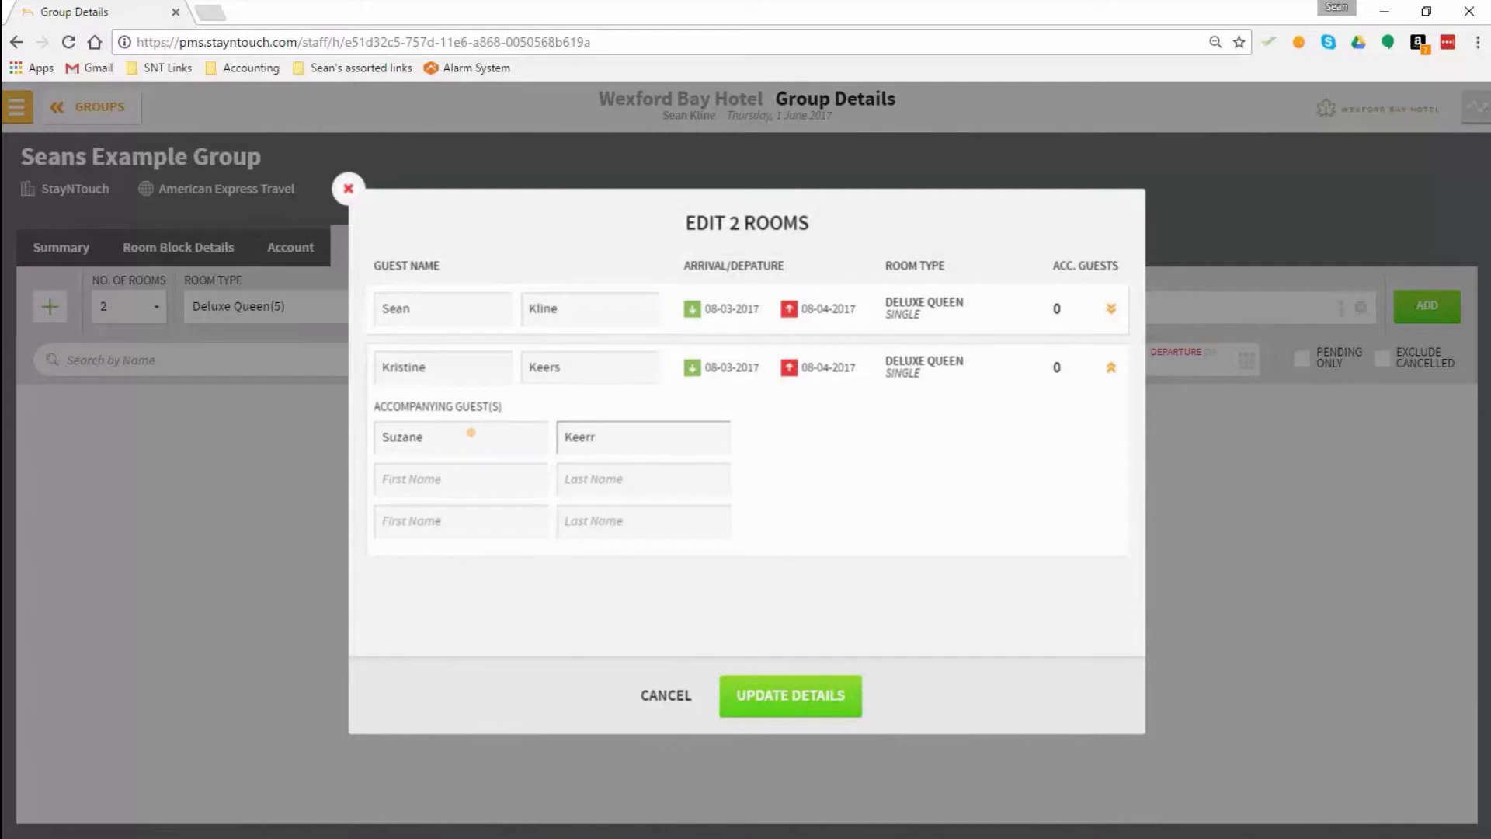
left_click(772, 699)
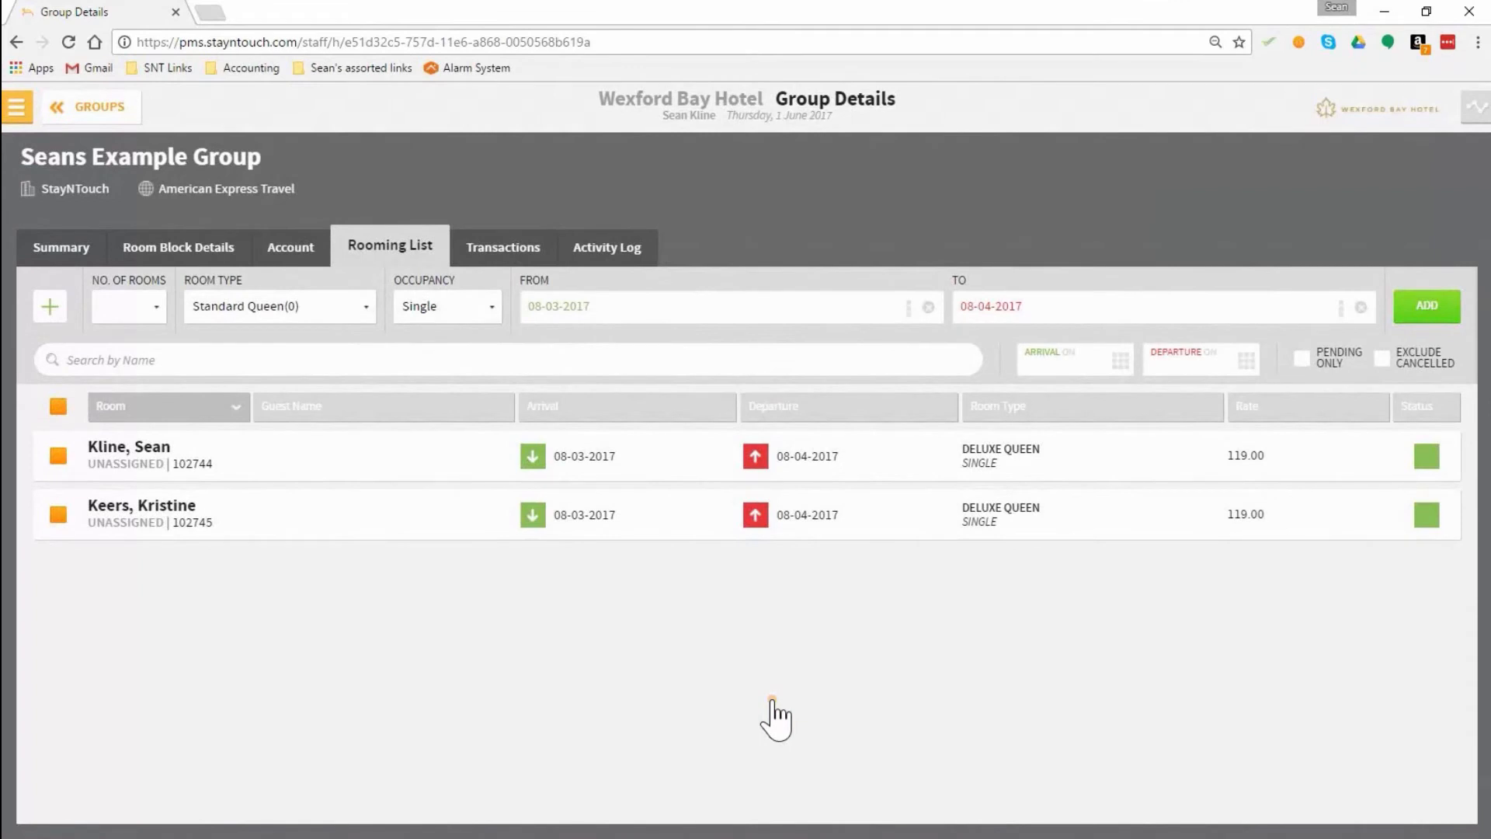
Step: Add 1 Executive 2 Queen Bed room with single occupancy to the rooming list, leaving the guest name blank
left_click(272, 315)
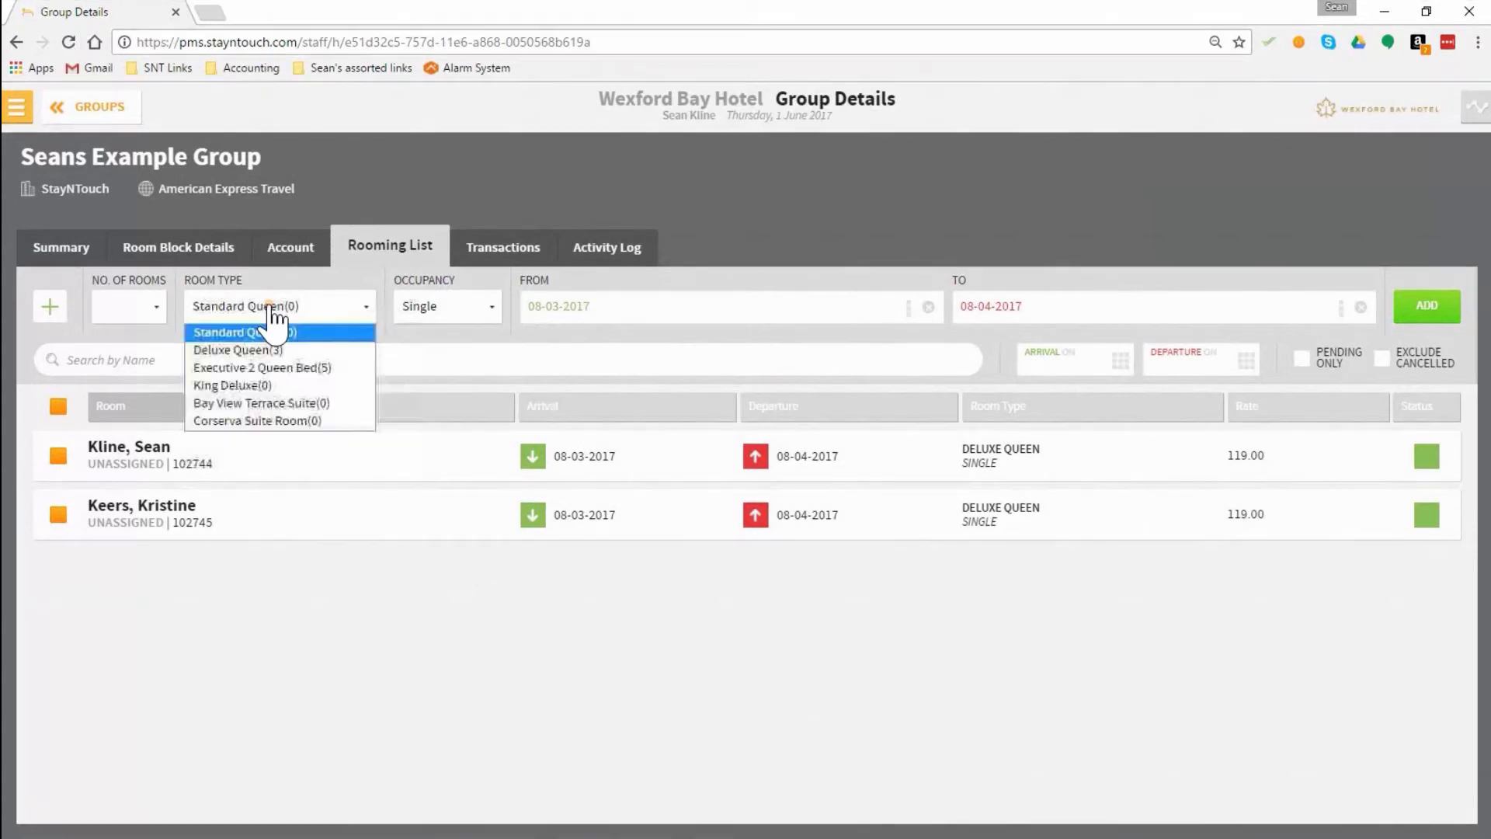
left_click(285, 368)
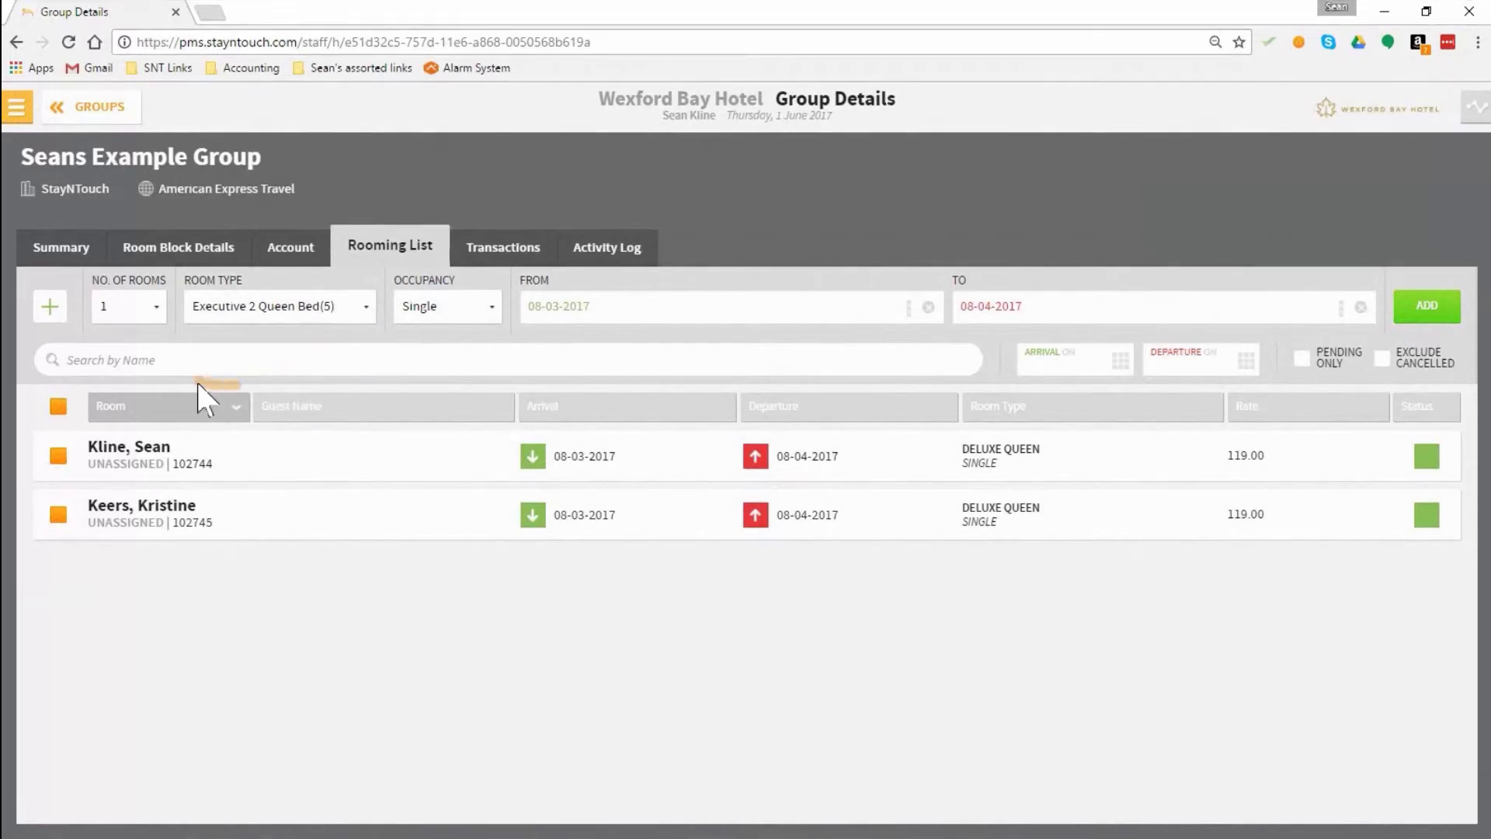
left_click(1427, 315)
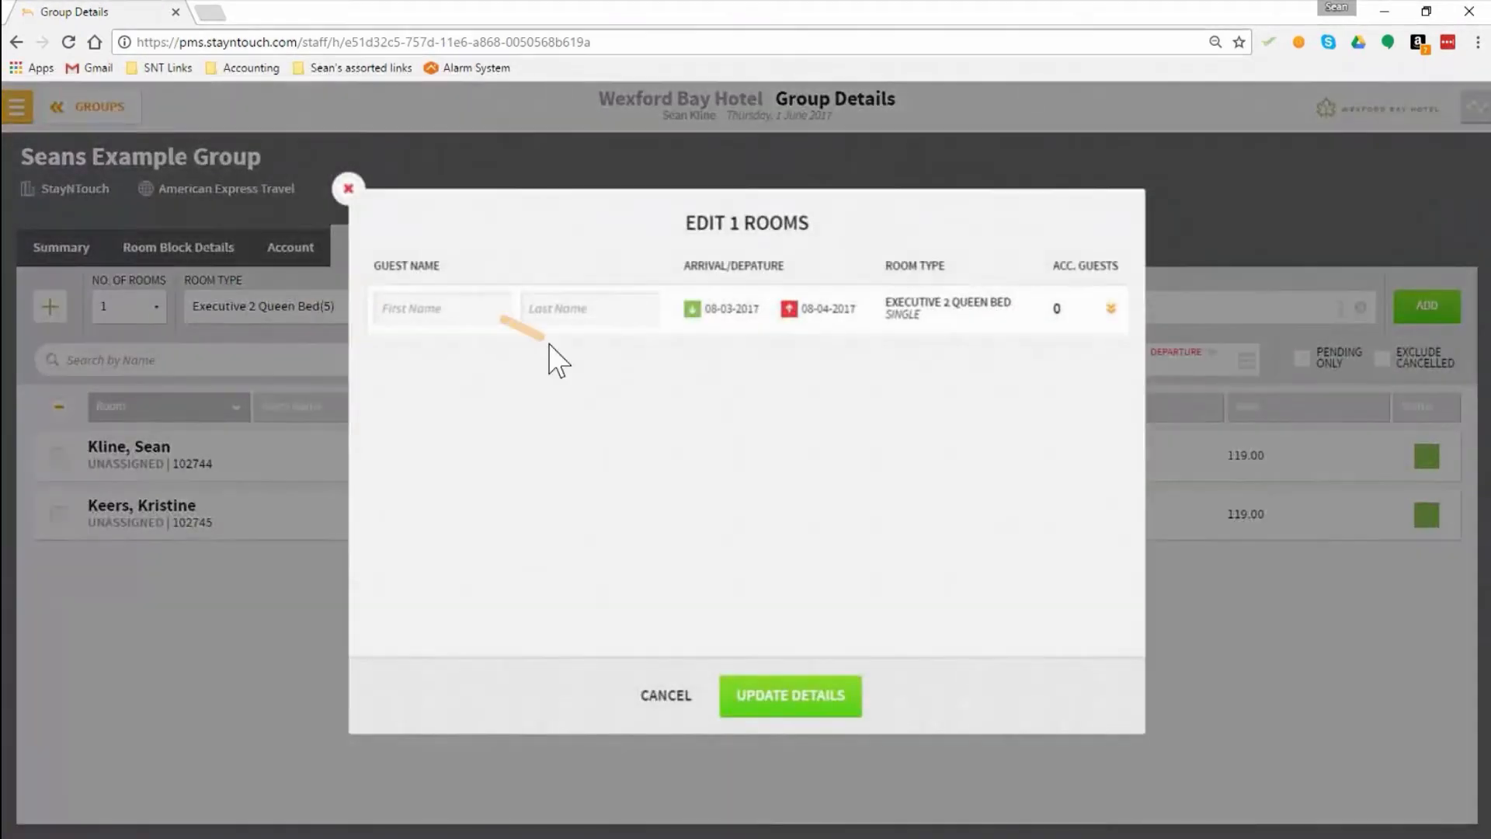
left_click(779, 697)
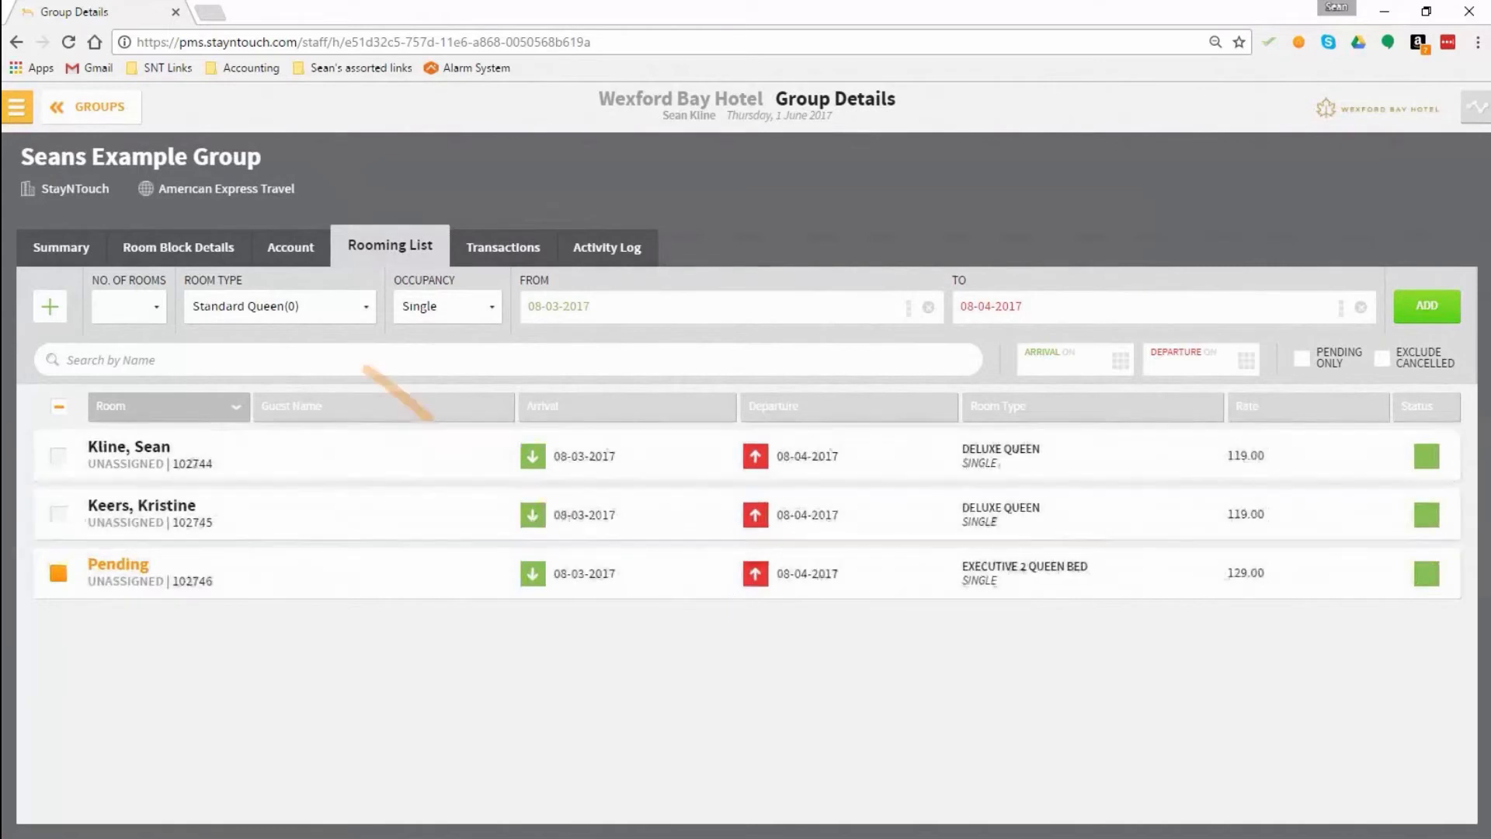
Step: Review the room block's pick-up, and enter the first and last name of the pending Executive 2 Queen Bed guest
left_click(181, 247)
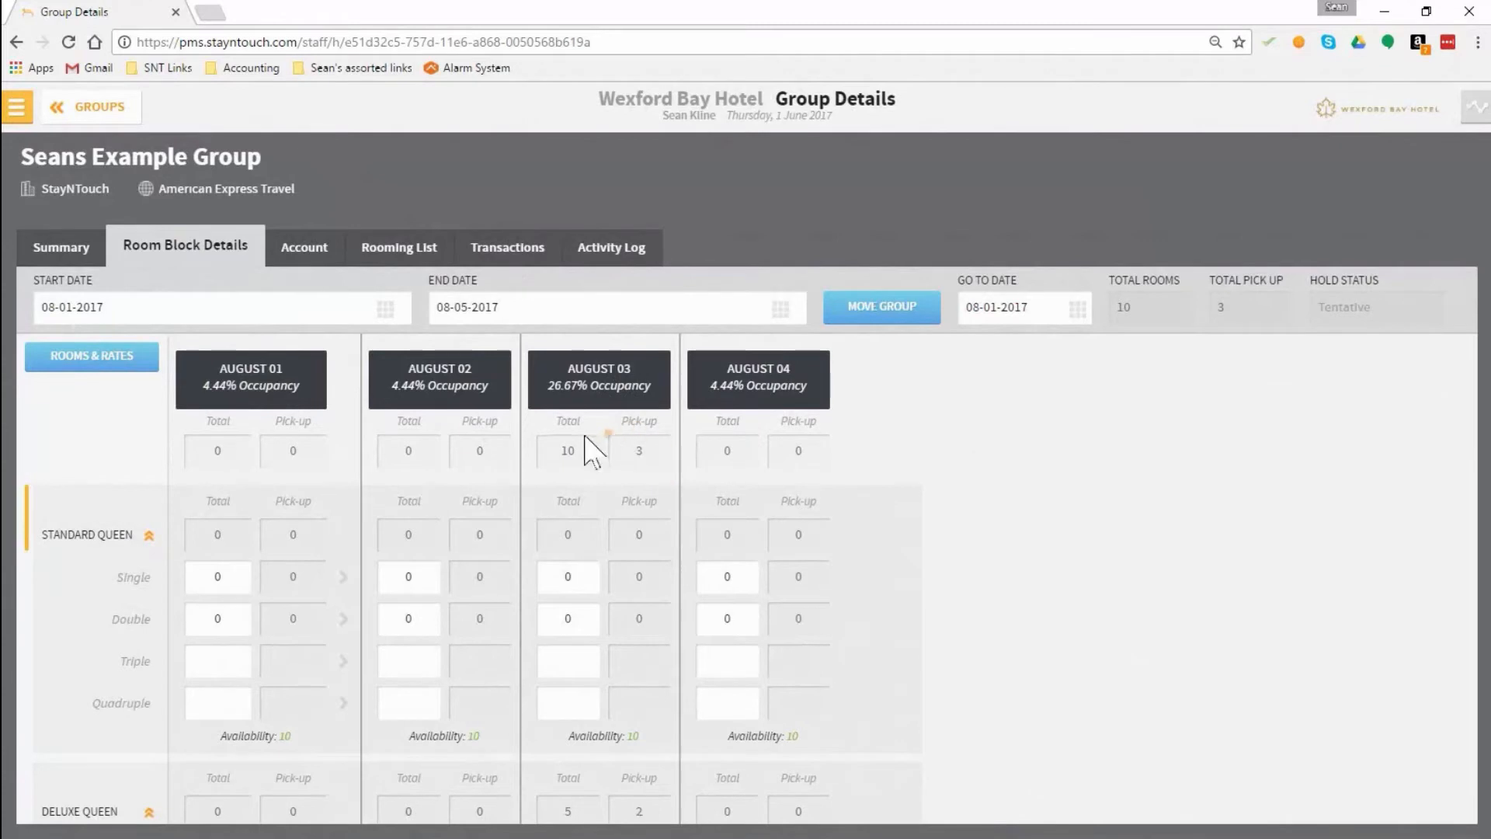
left_click(398, 260)
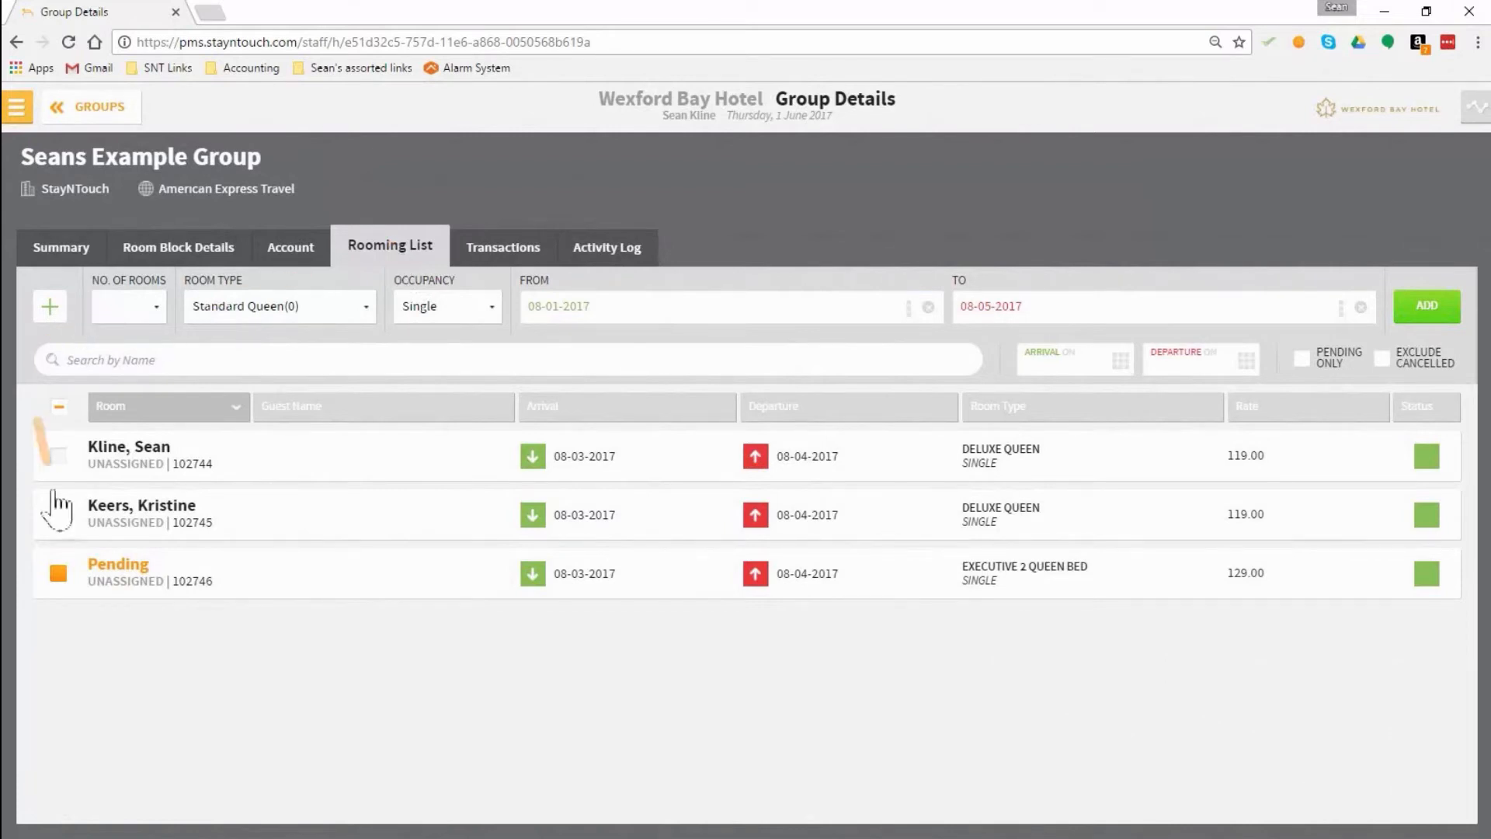
left_click(118, 573)
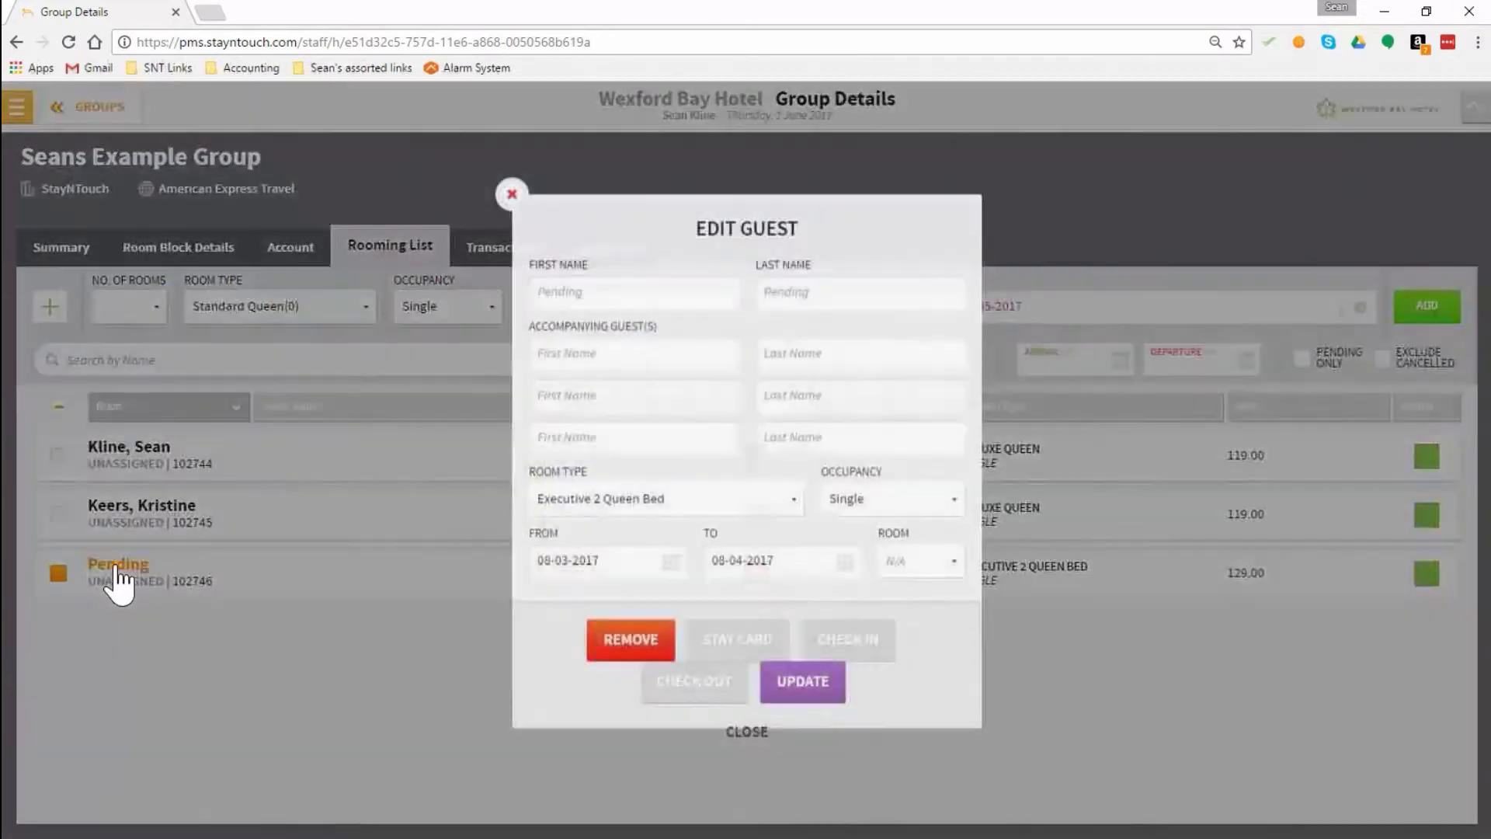
left_click(590, 292)
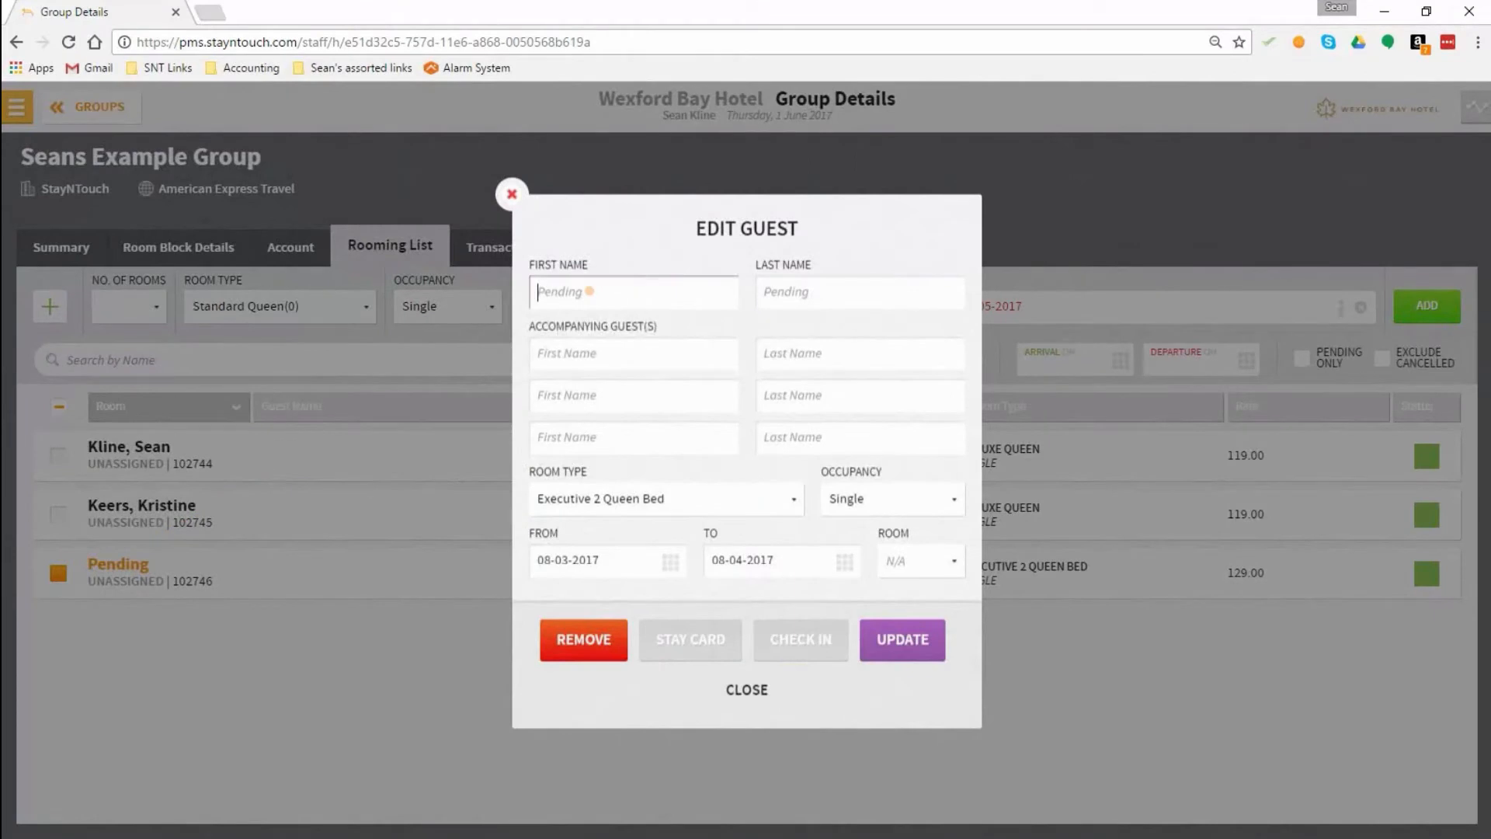
key("Tab")
left_click(921, 657)
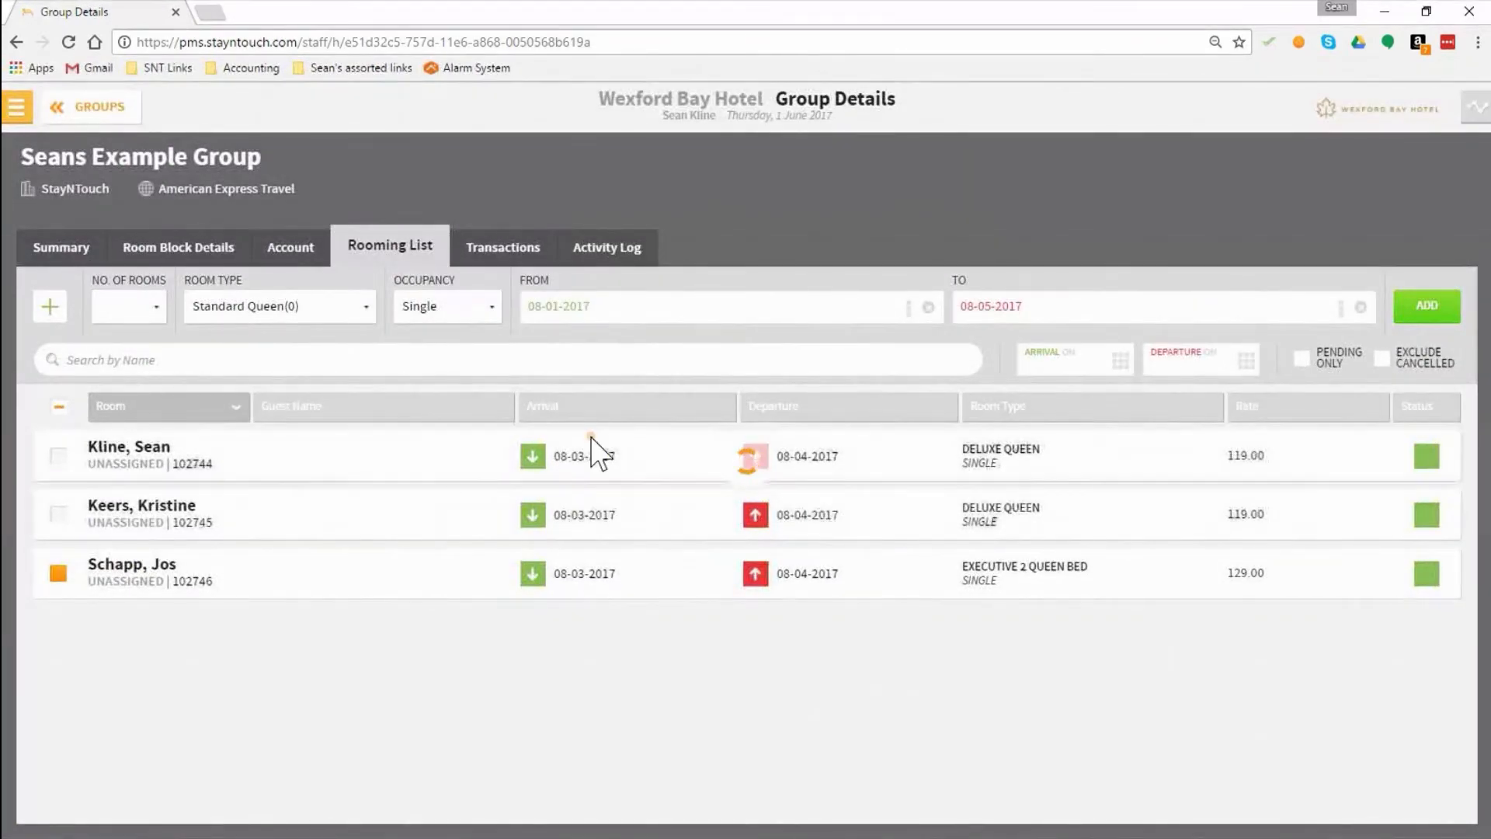
Step: Change the first Deluxe Queen reservation in the rooming list to room type Executive 2 Queen Bed and update it
left_click(592, 456)
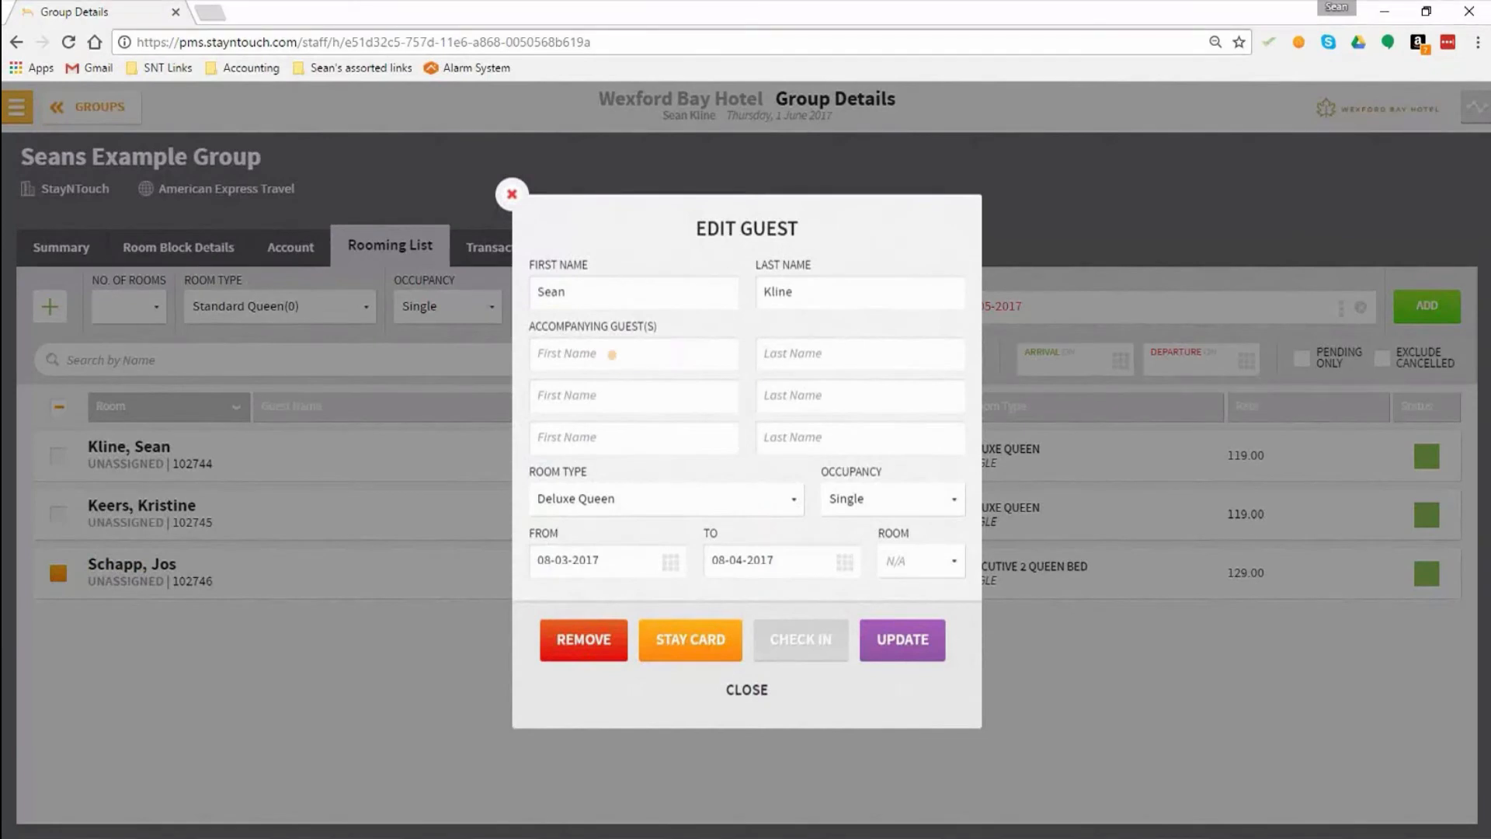
left_click(637, 505)
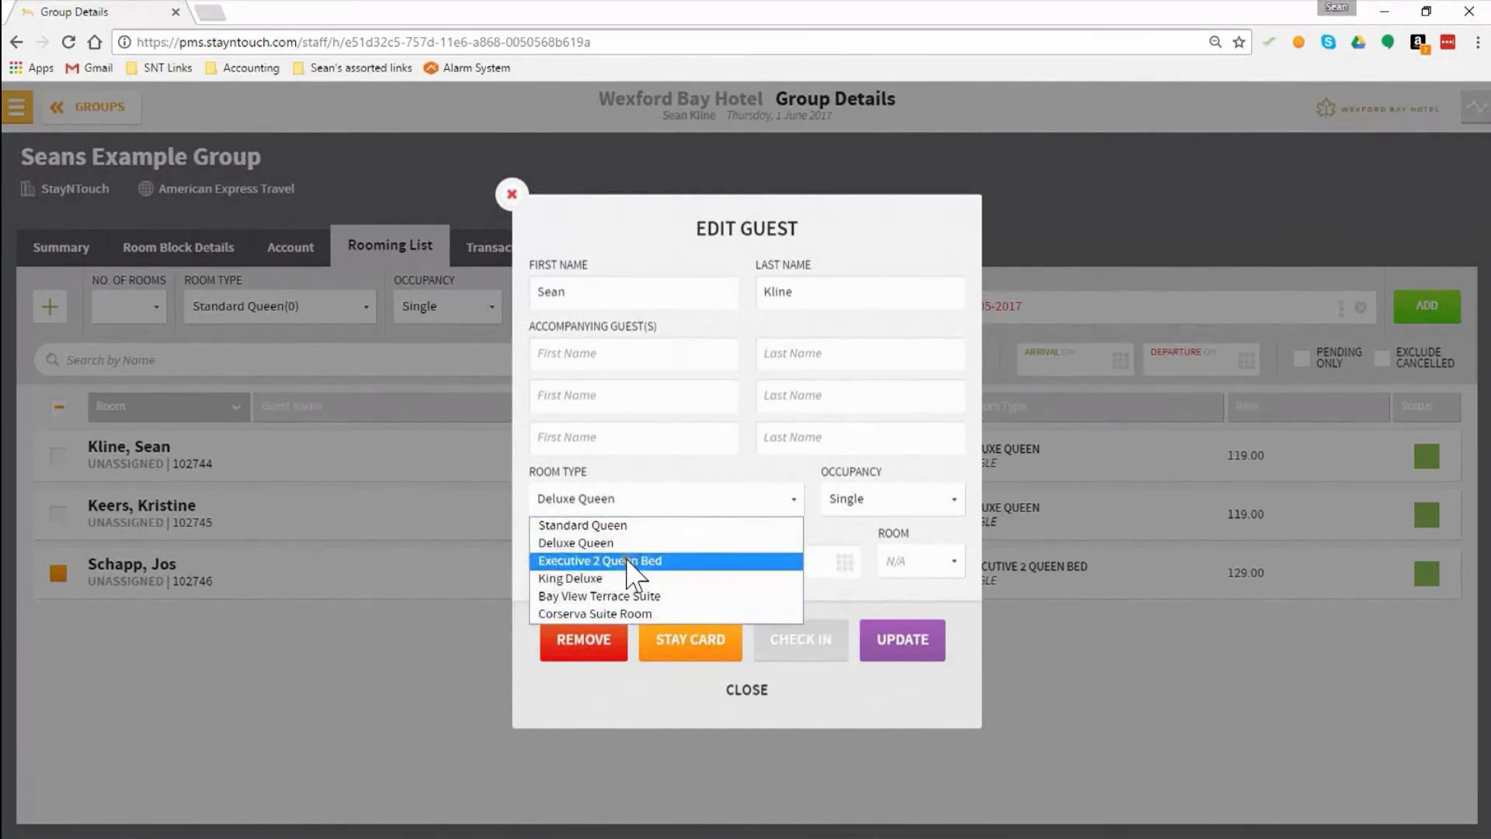
left_click(630, 561)
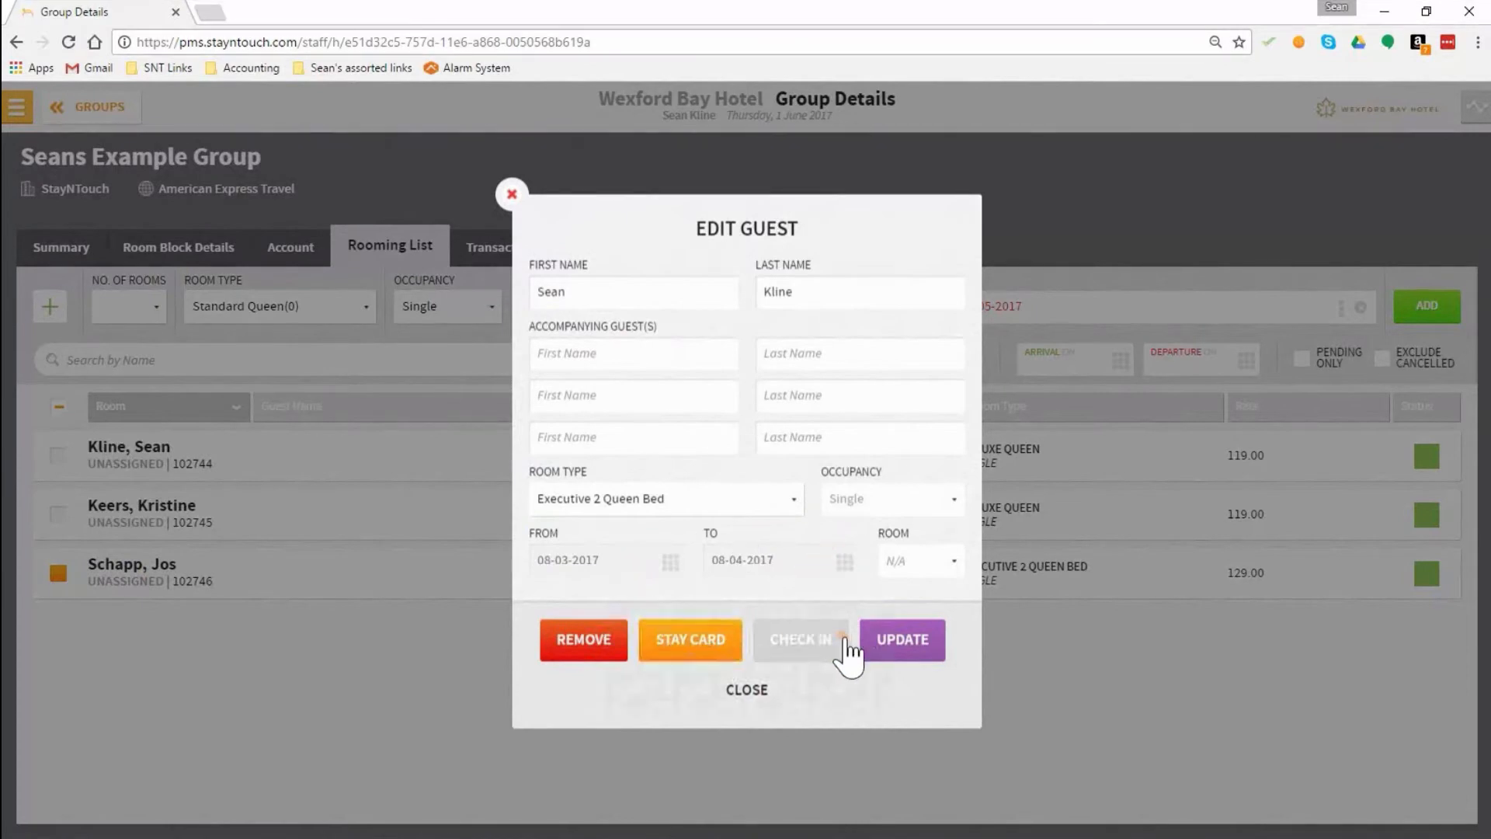
left_click(903, 642)
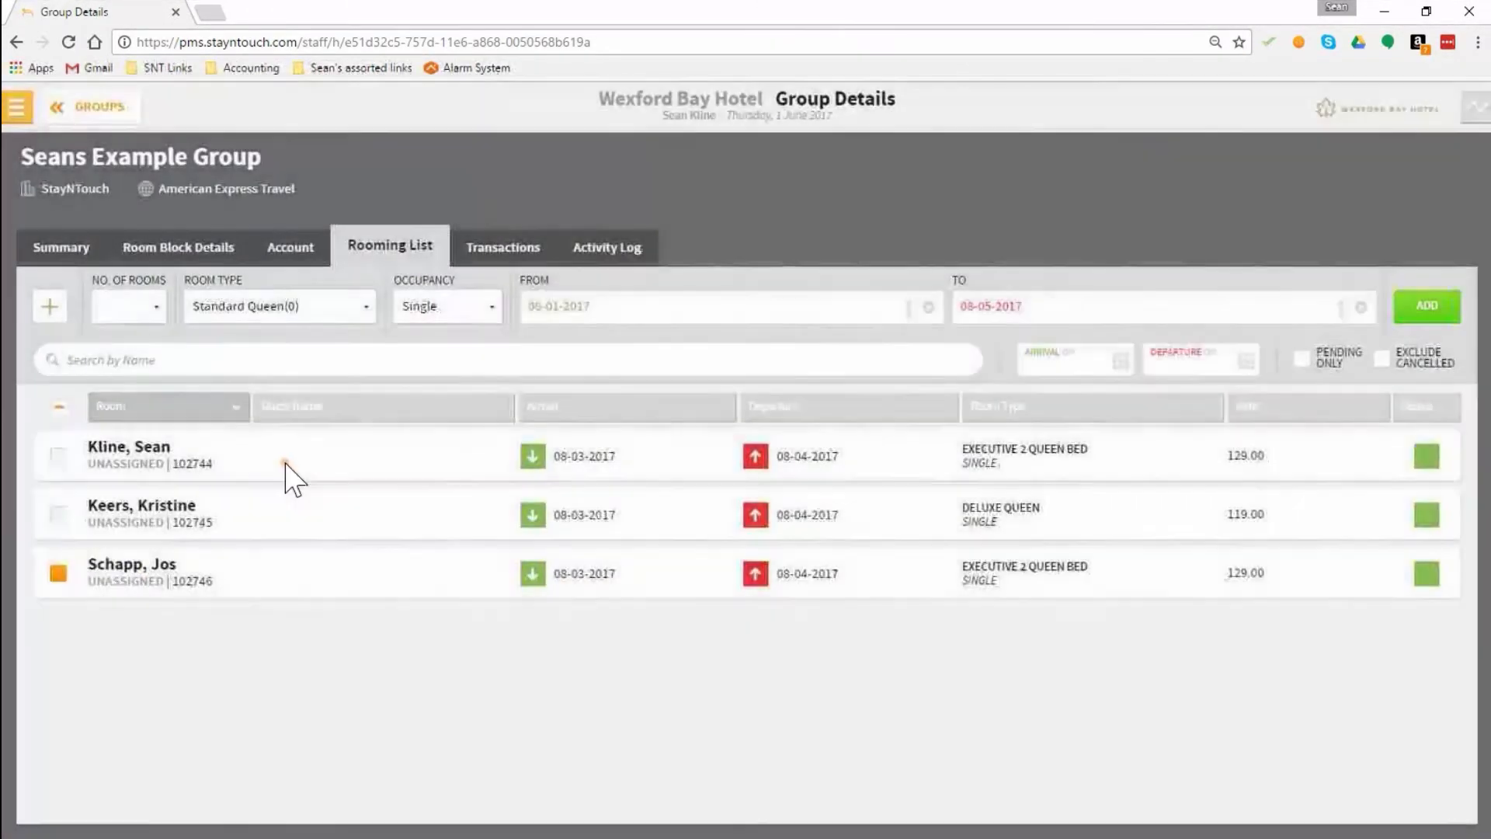
Step: Assign room 205 to the first Executive 2 Queen Bed reservation, update it and reopen its details to check them
left_click(336, 459)
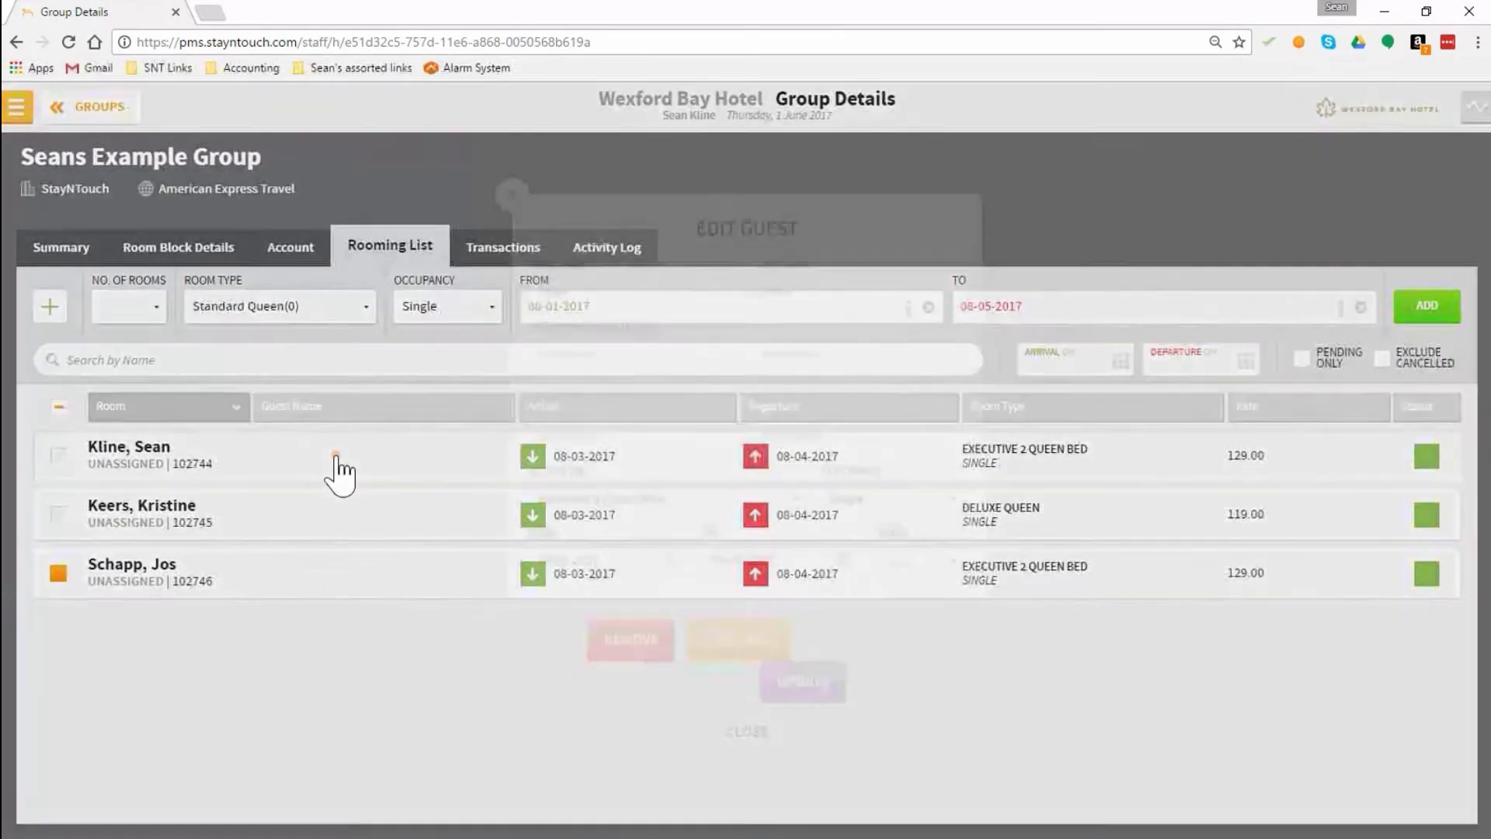
left_click(901, 563)
left_click(920, 616)
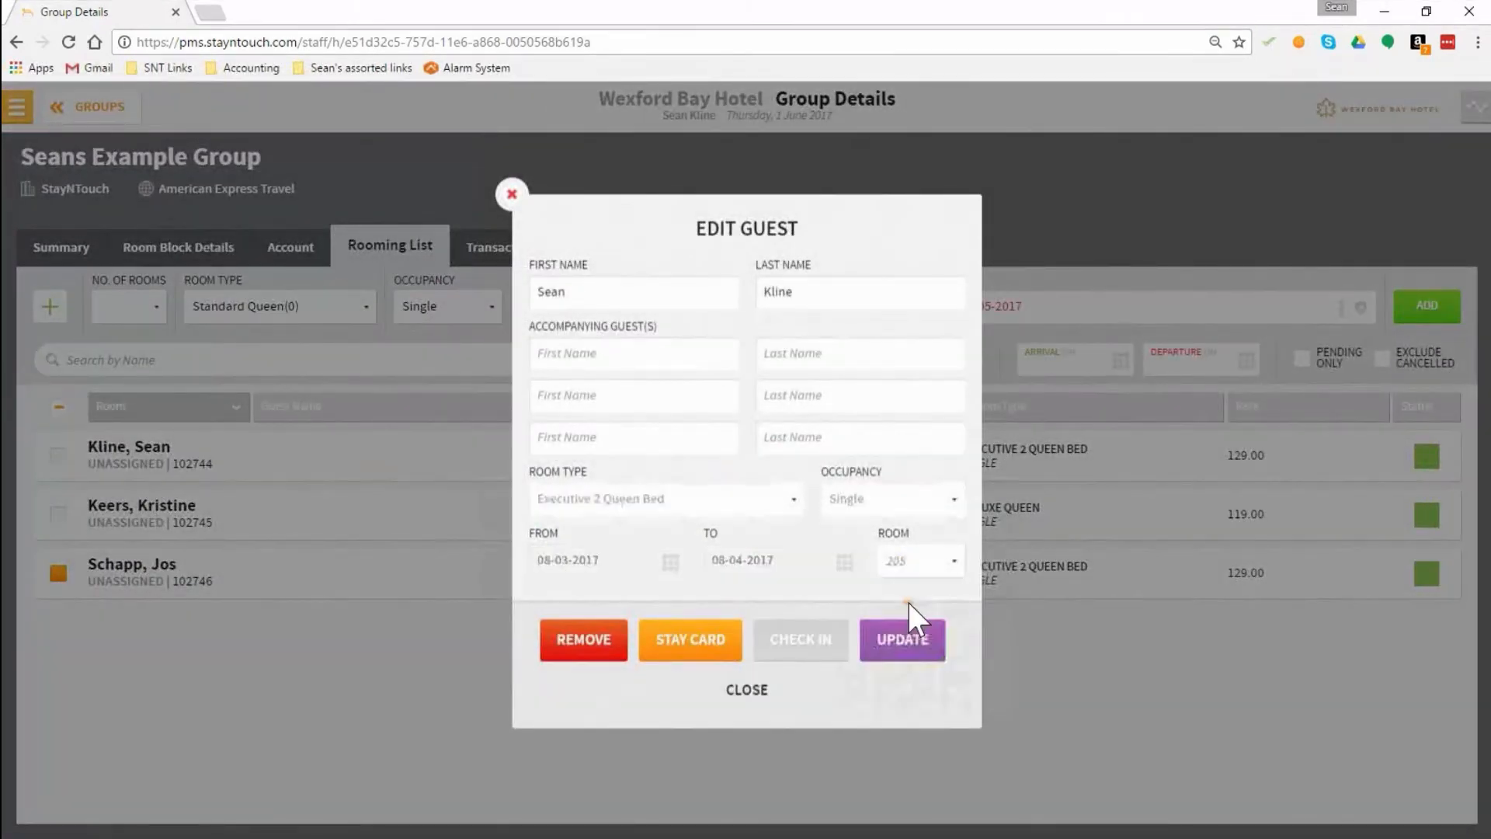
left_click(908, 641)
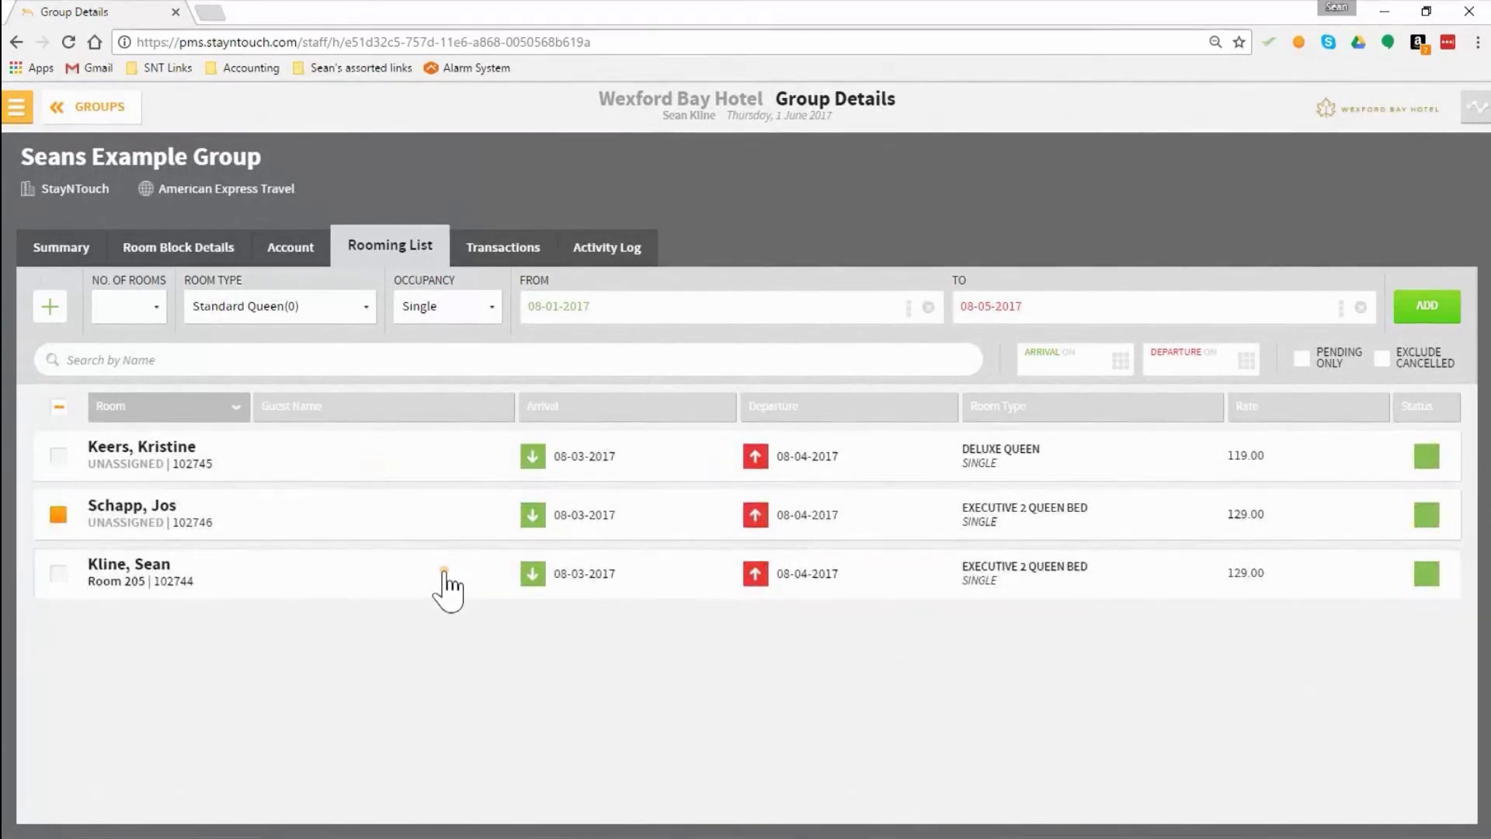
left_click(572, 571)
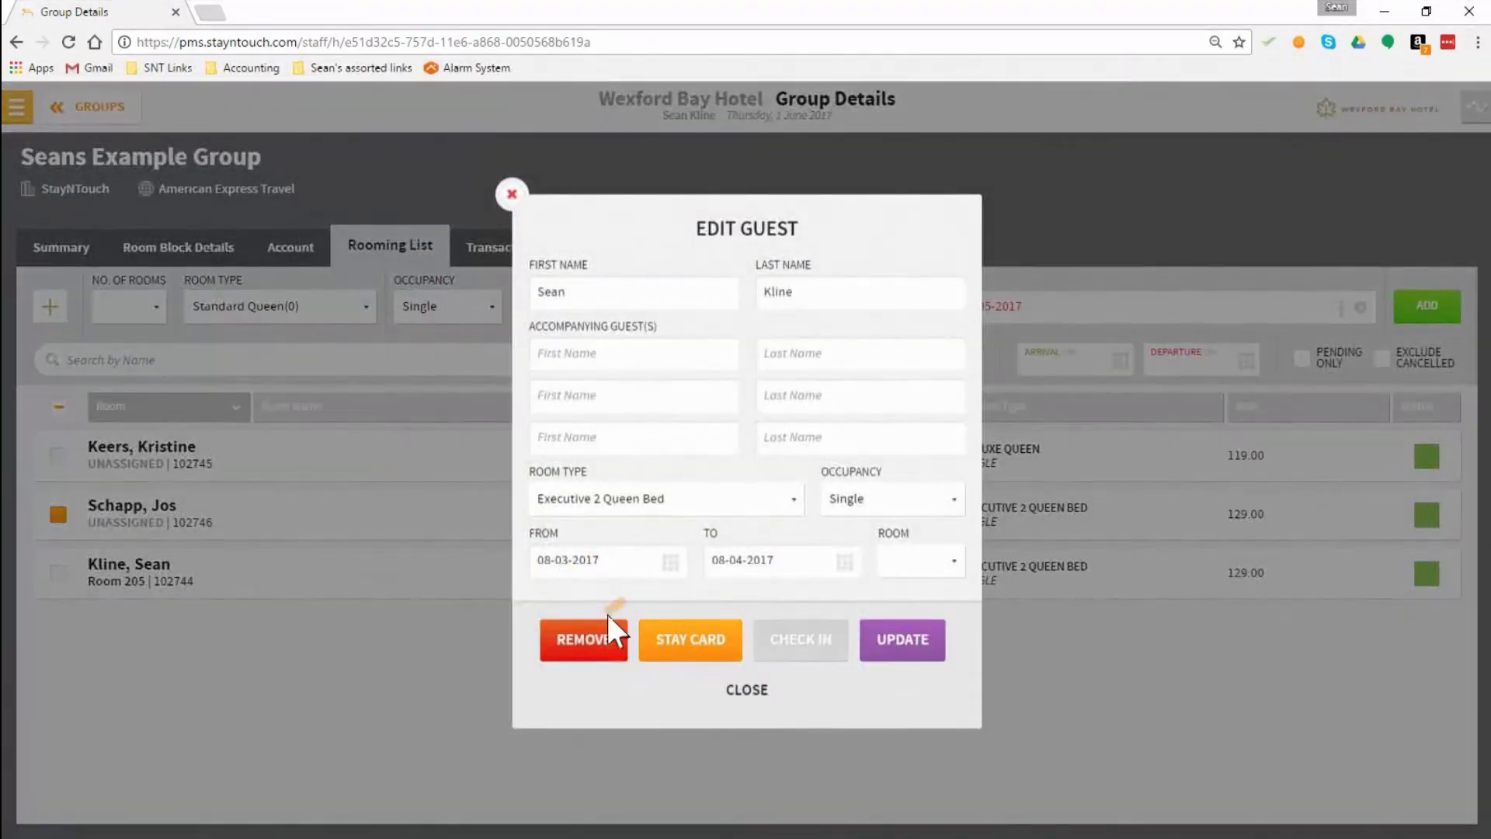
left_click(747, 690)
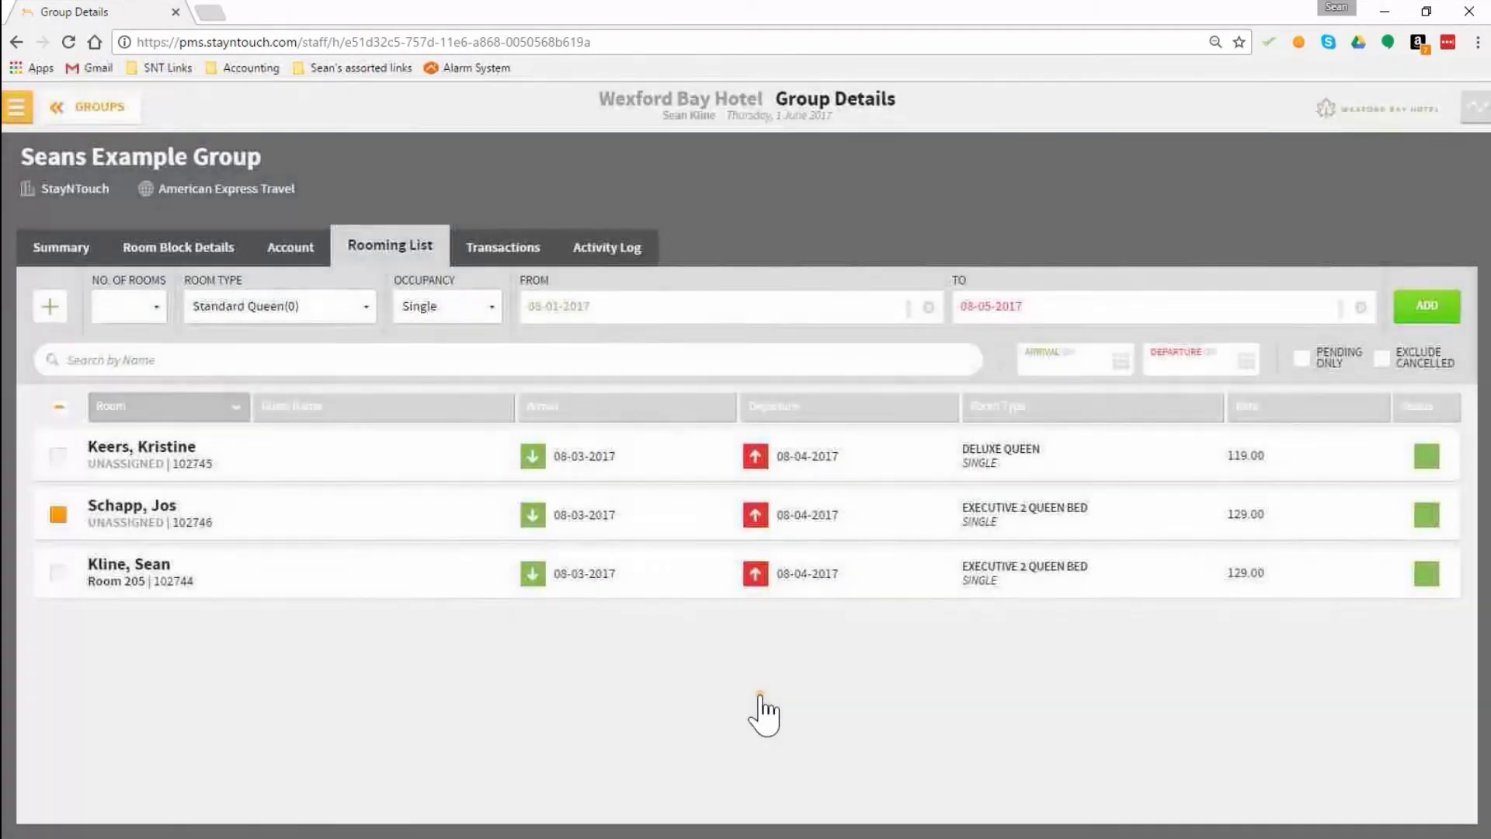
Step: Clear the reservation selection and email the rooming list with rates shown to the recipient's e-mail address
left_click(59, 516)
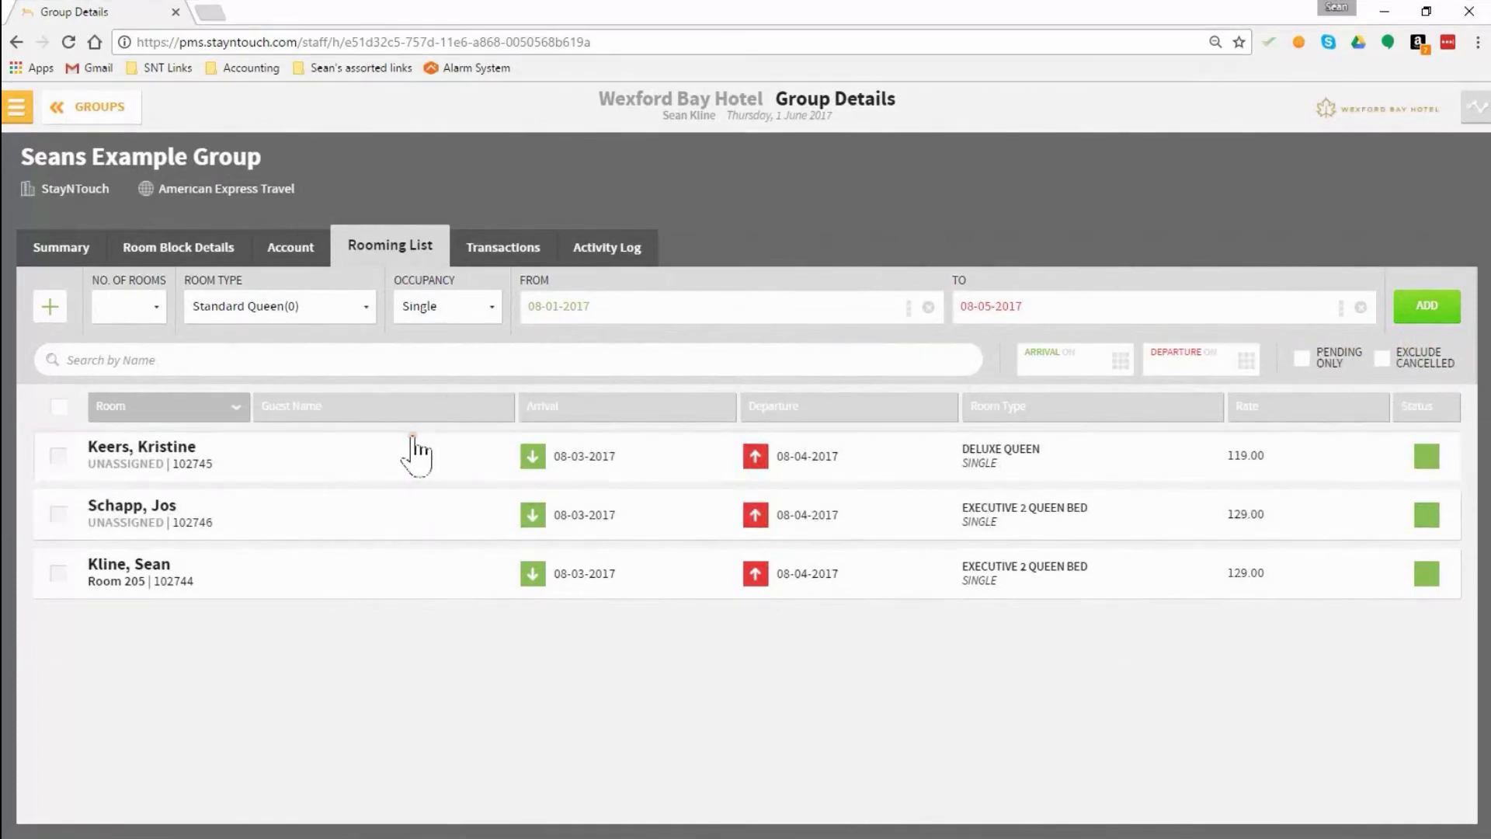
left_click(49, 309)
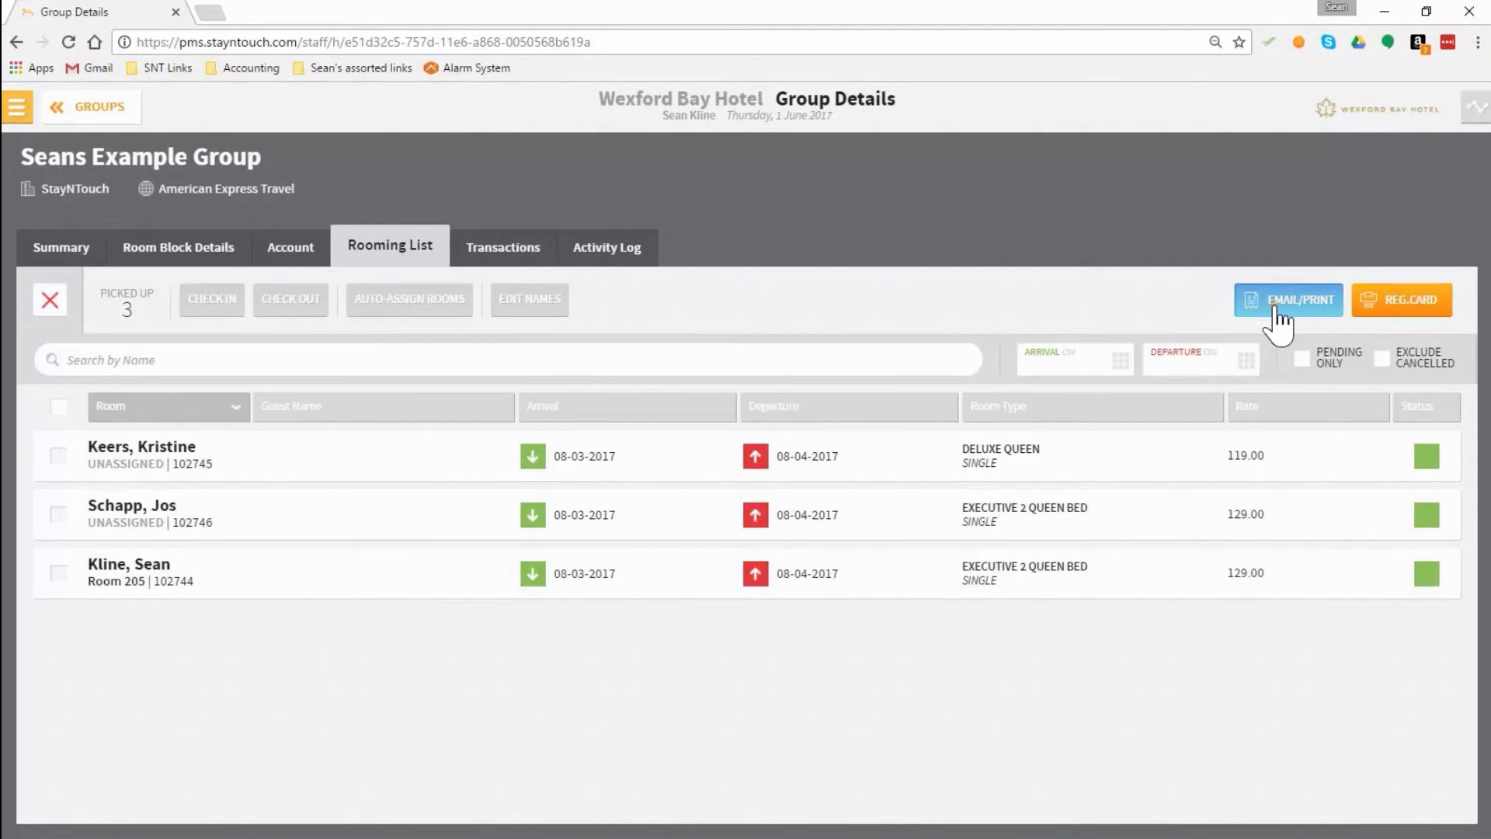
left_click(1301, 303)
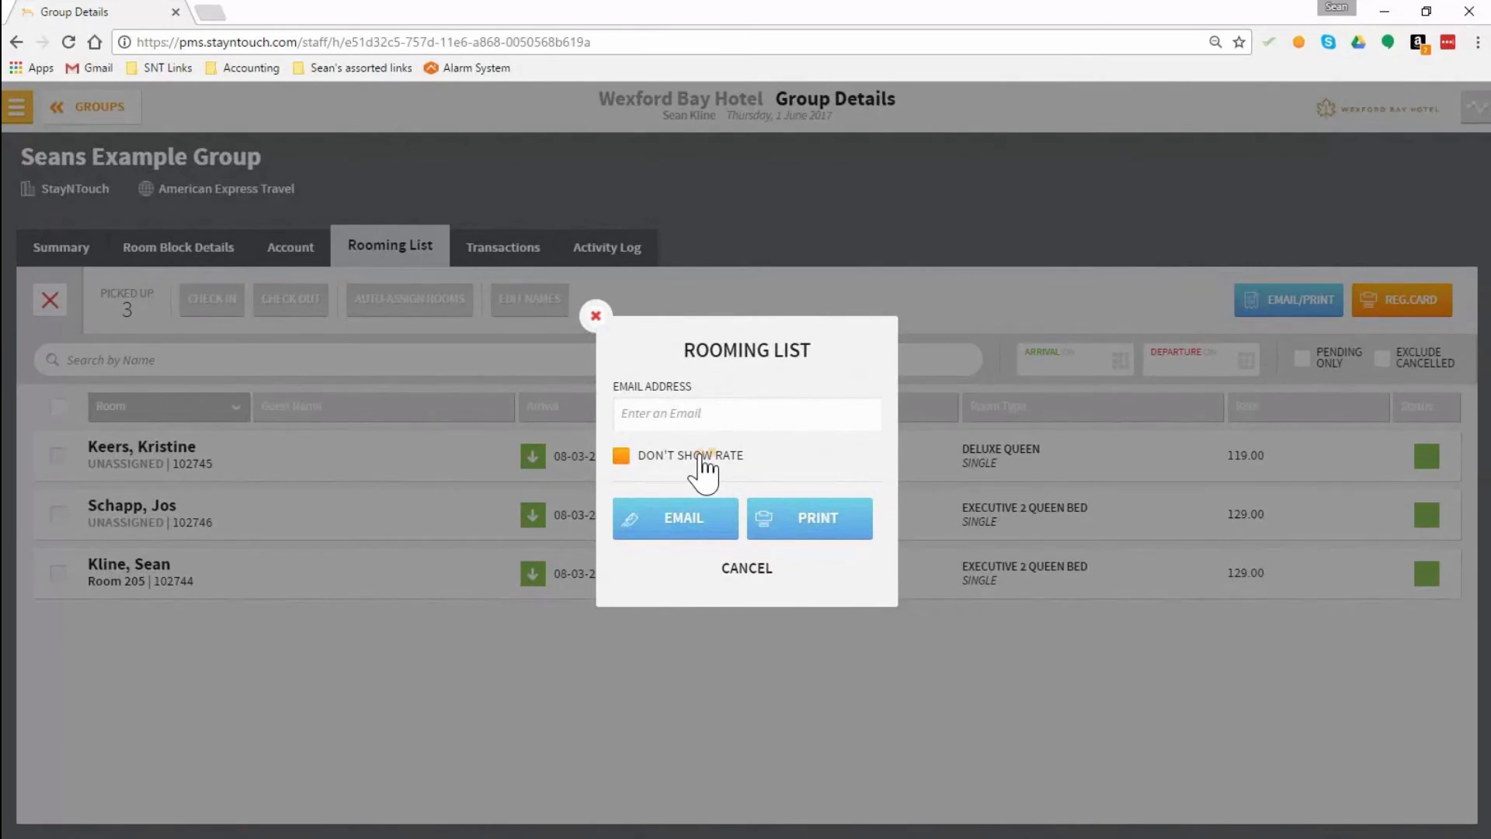
left_click(657, 414)
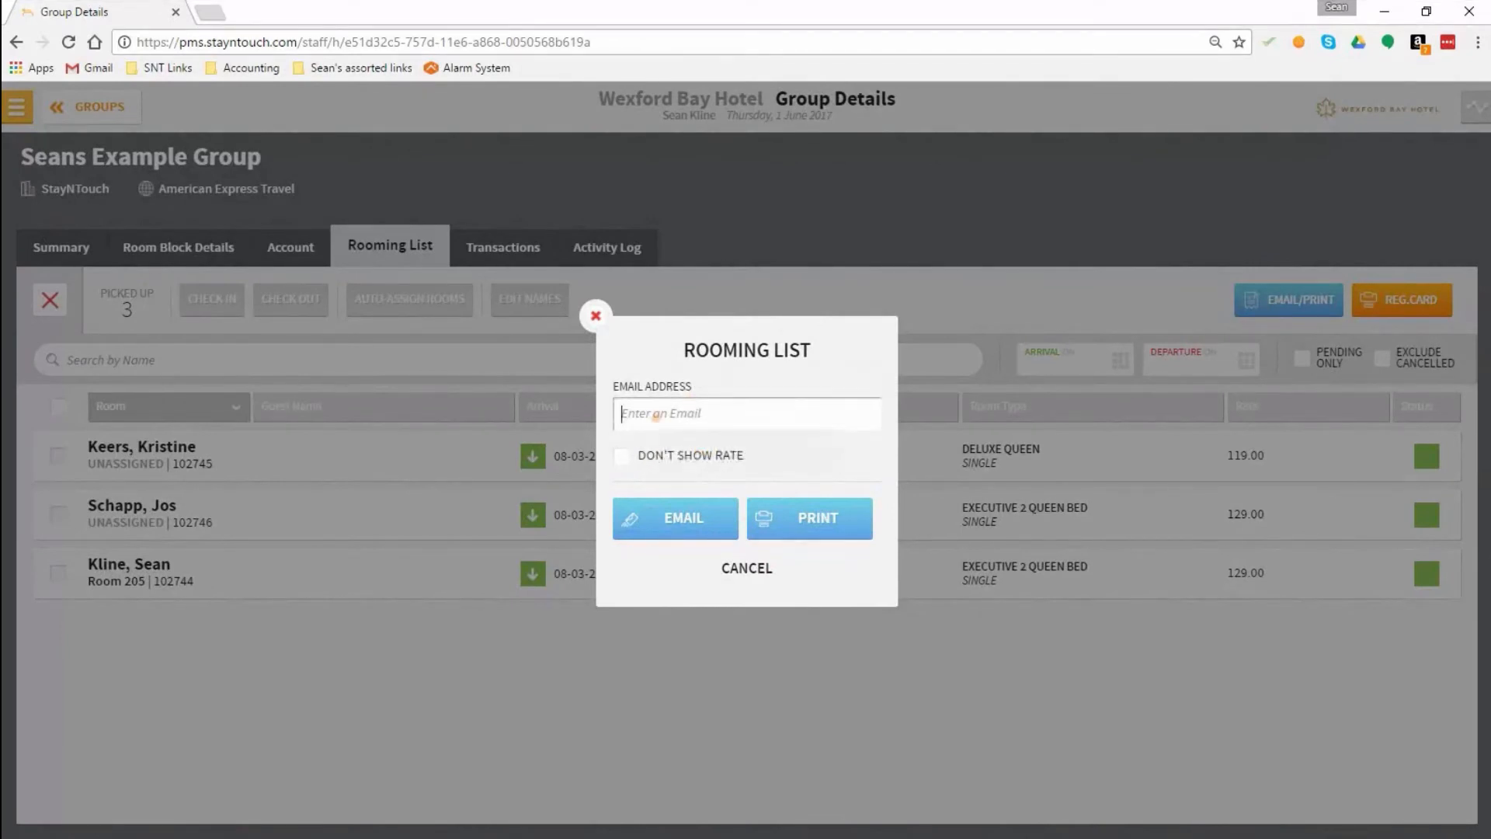
left_click(652, 525)
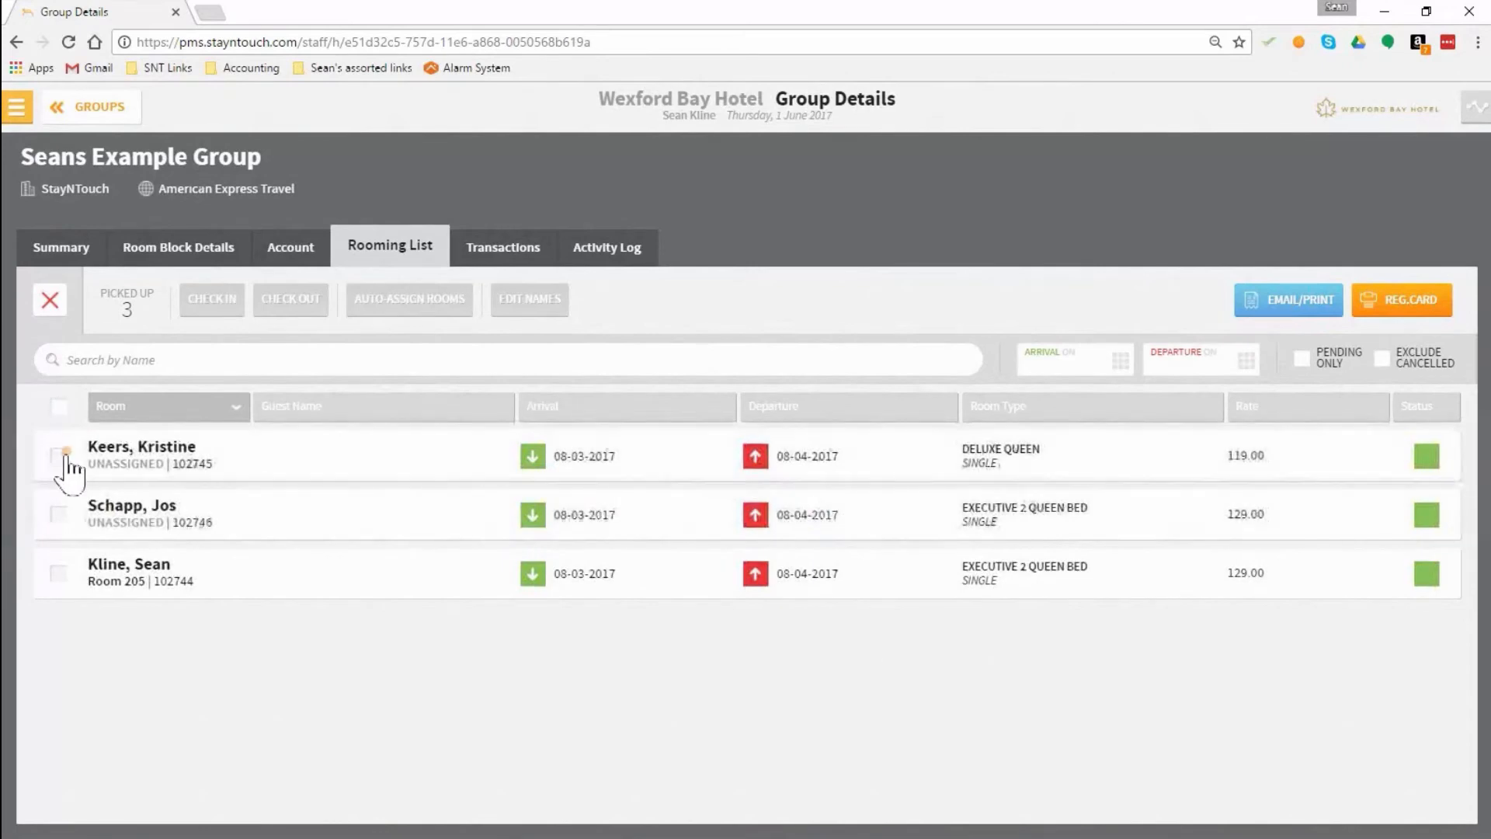
Step: Auto-assign rooms to the two unassigned reservations in the rooming list
left_click(59, 455)
left_click(58, 514)
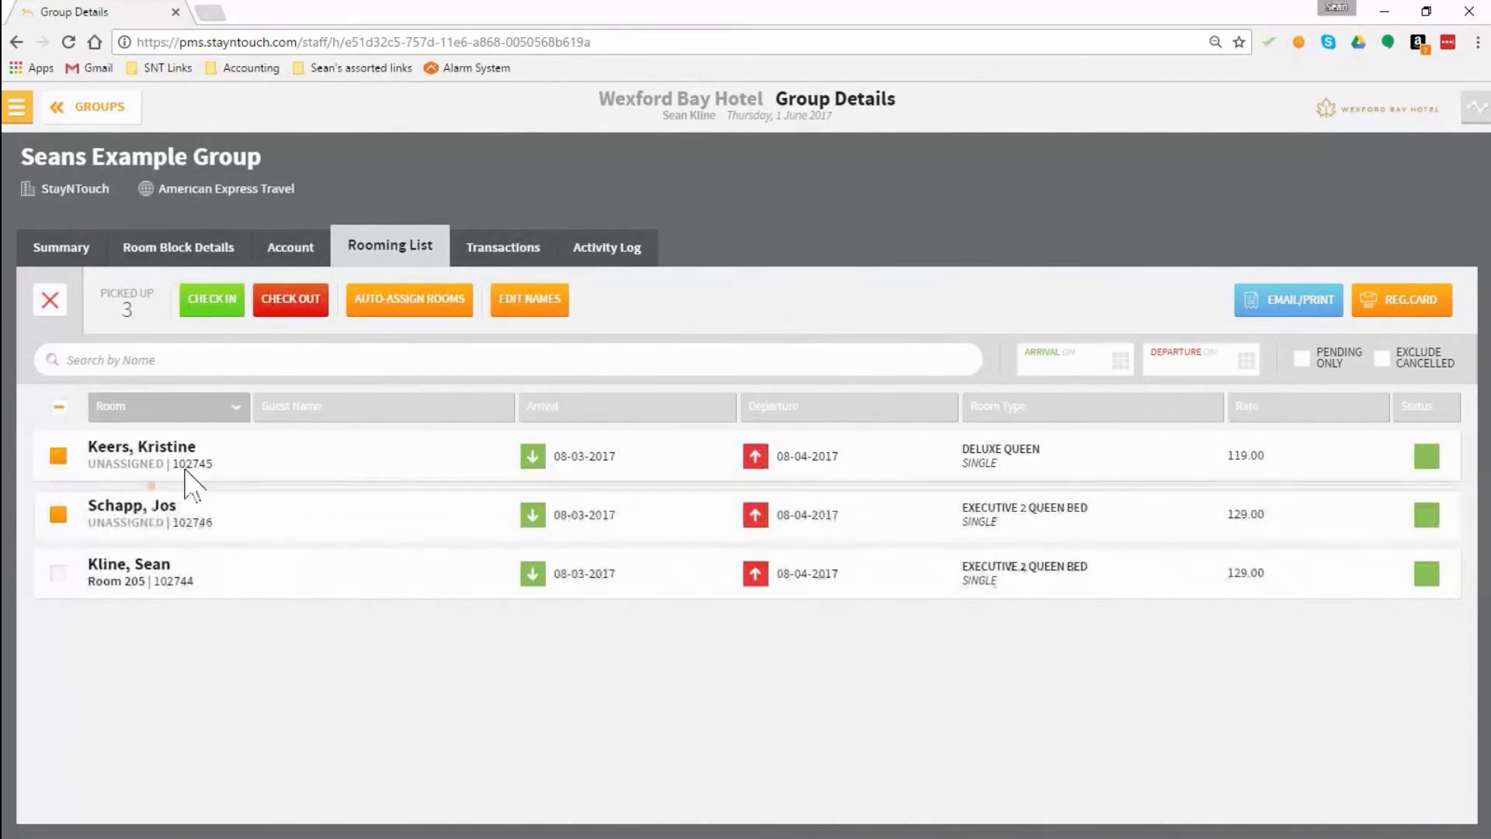
left_click(431, 310)
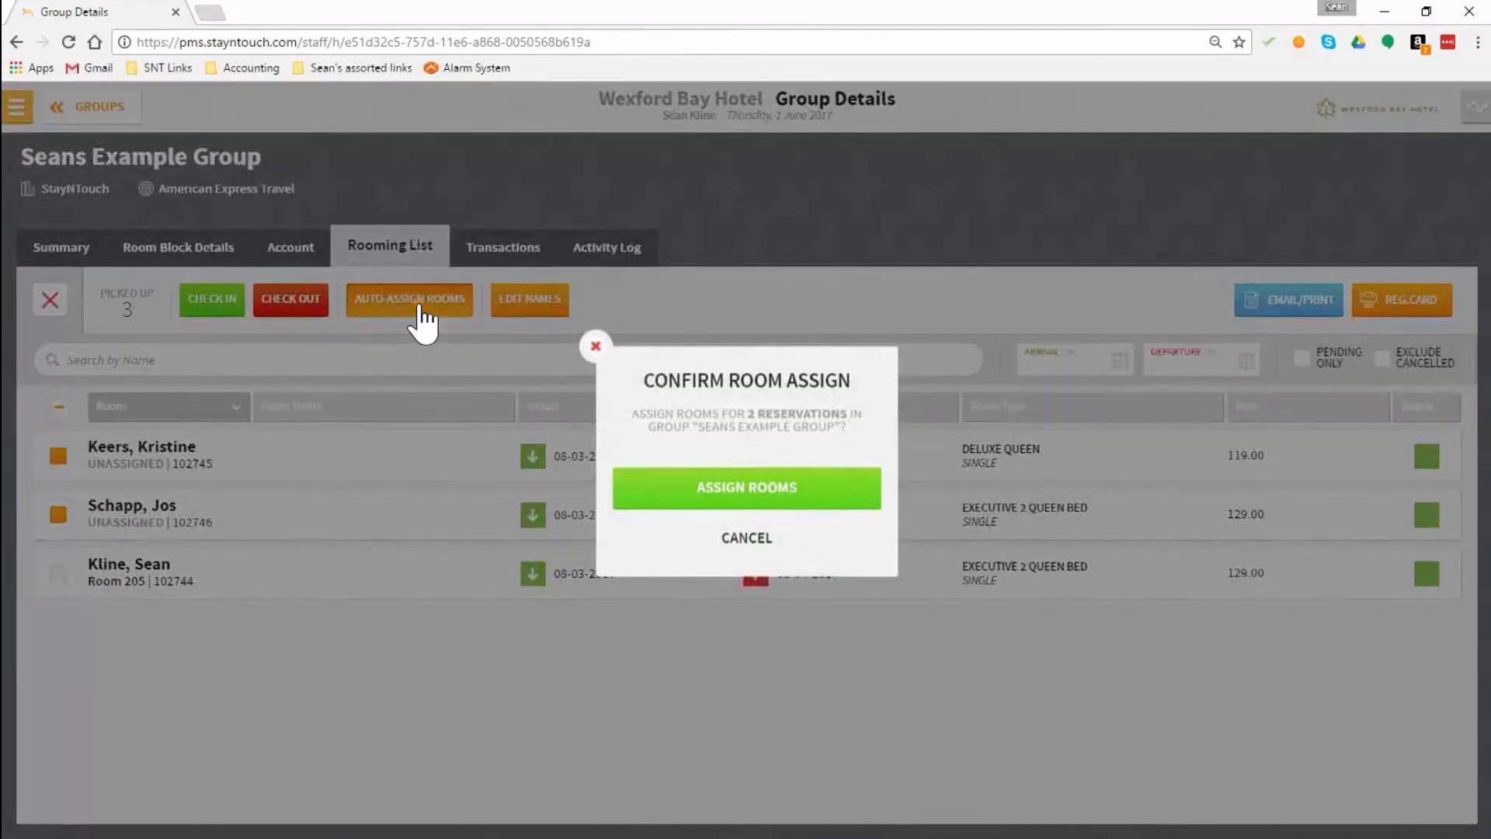
left_click(710, 490)
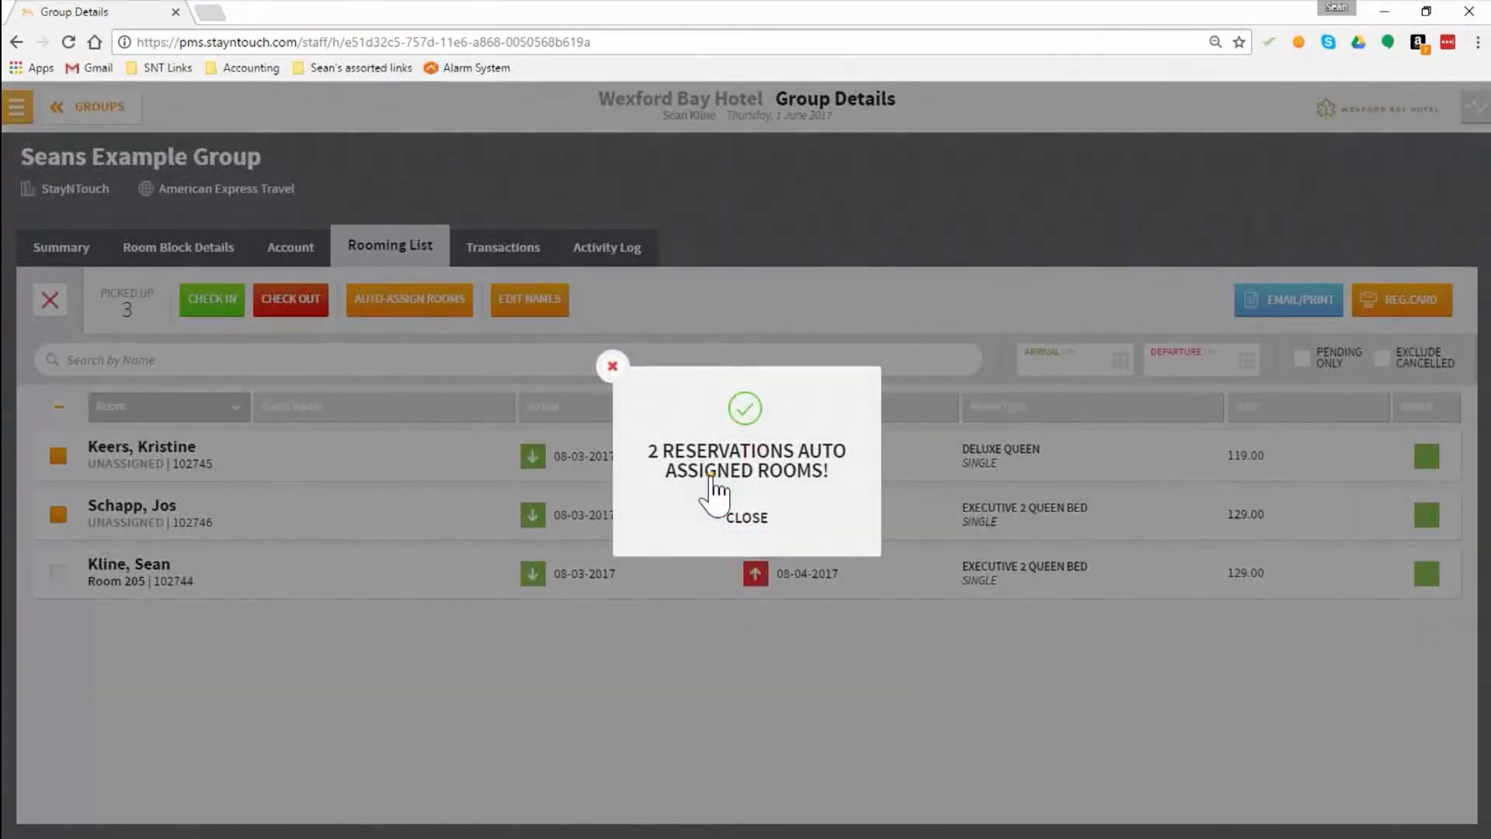
left_click(742, 518)
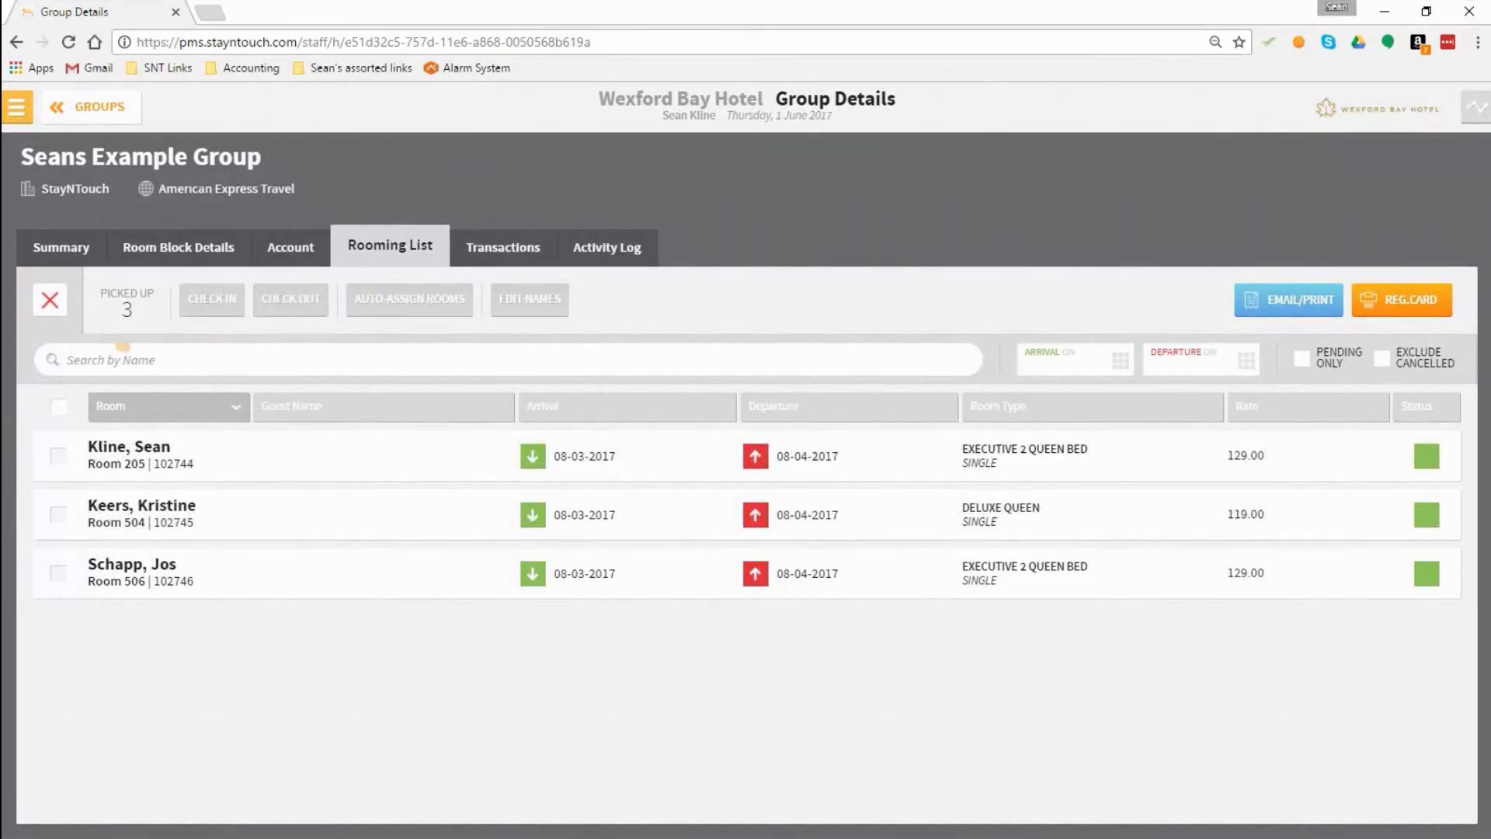
Step: Select all reservations in the rooming list and replace the first name of the room 205 guest using Edit Names
left_click(58, 407)
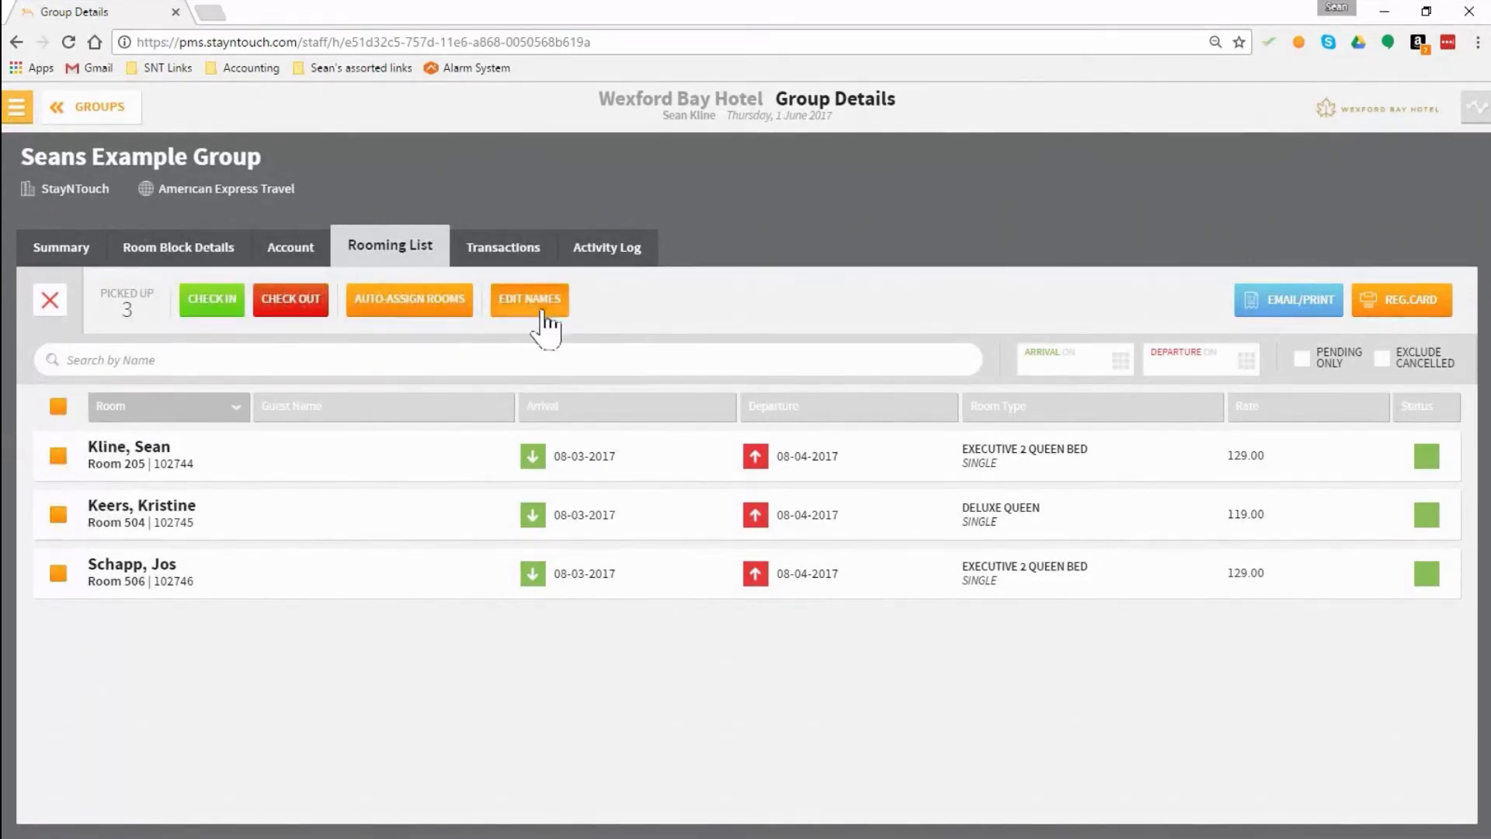
left_click(536, 303)
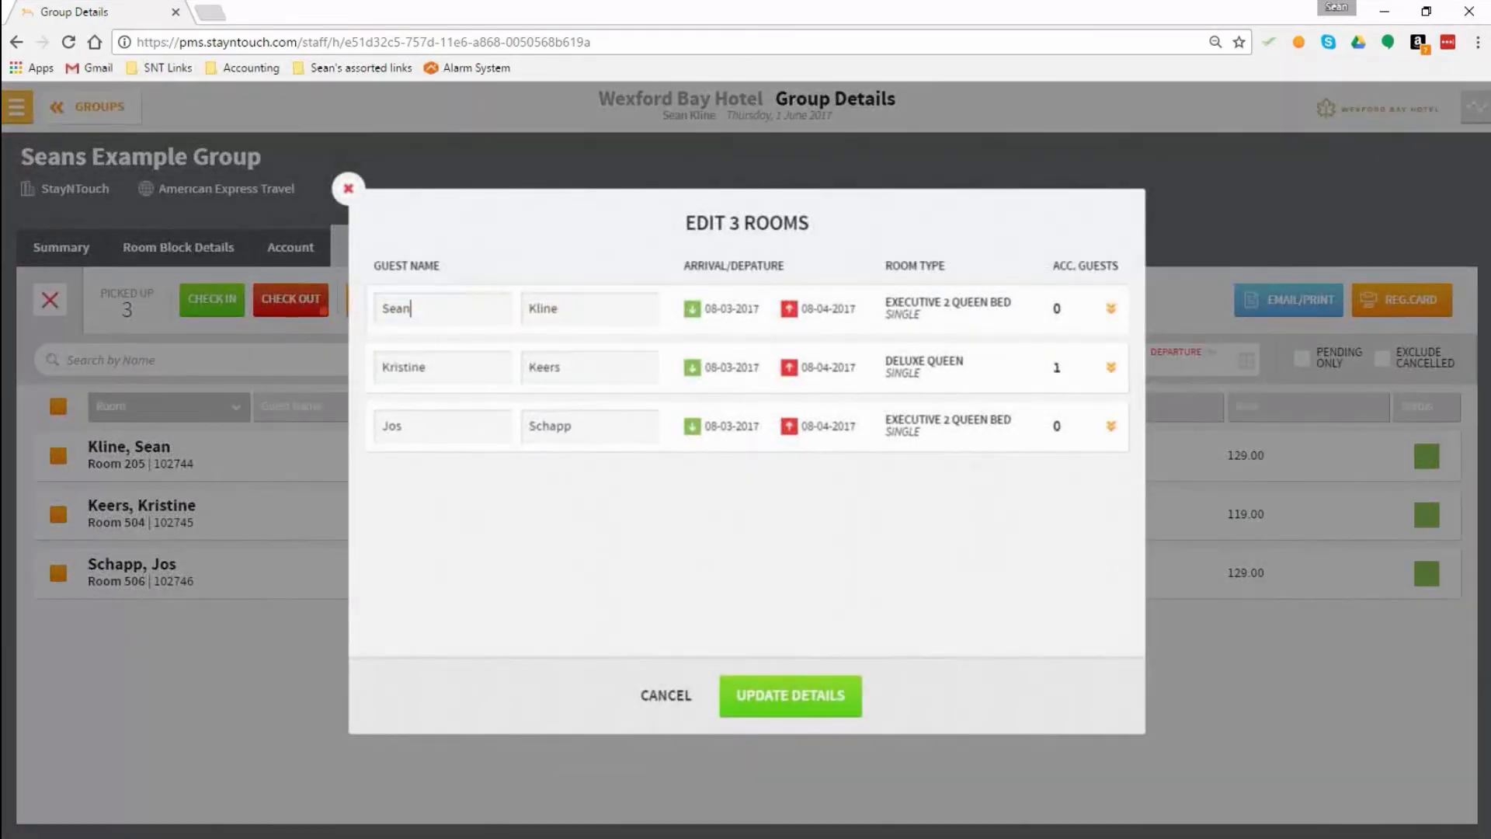
key("BackSpace")
key("BackSpace")
key("BackSpace")
key("BackSpace")
type("Christian")
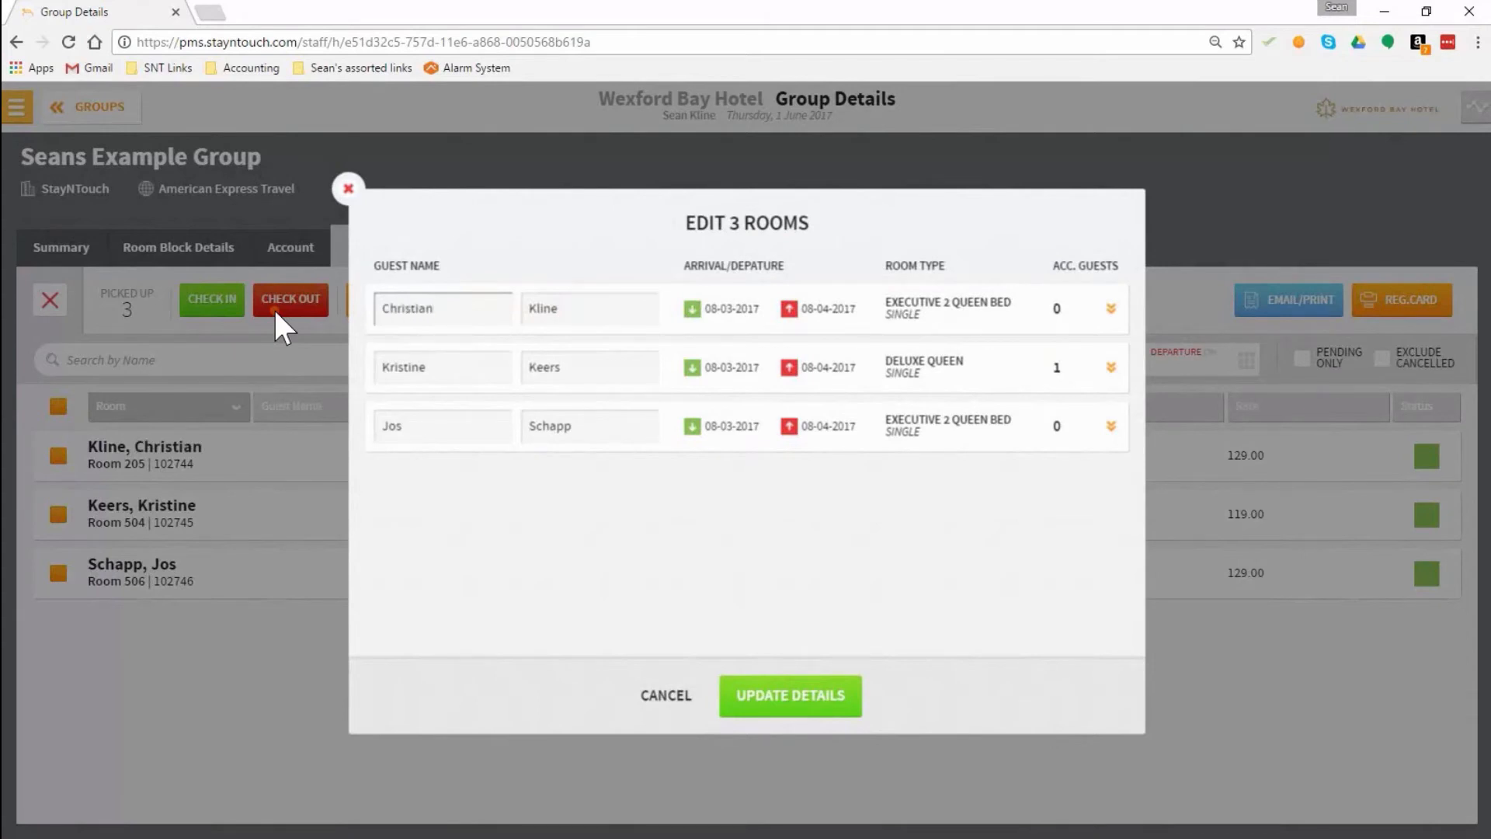
left_click(810, 703)
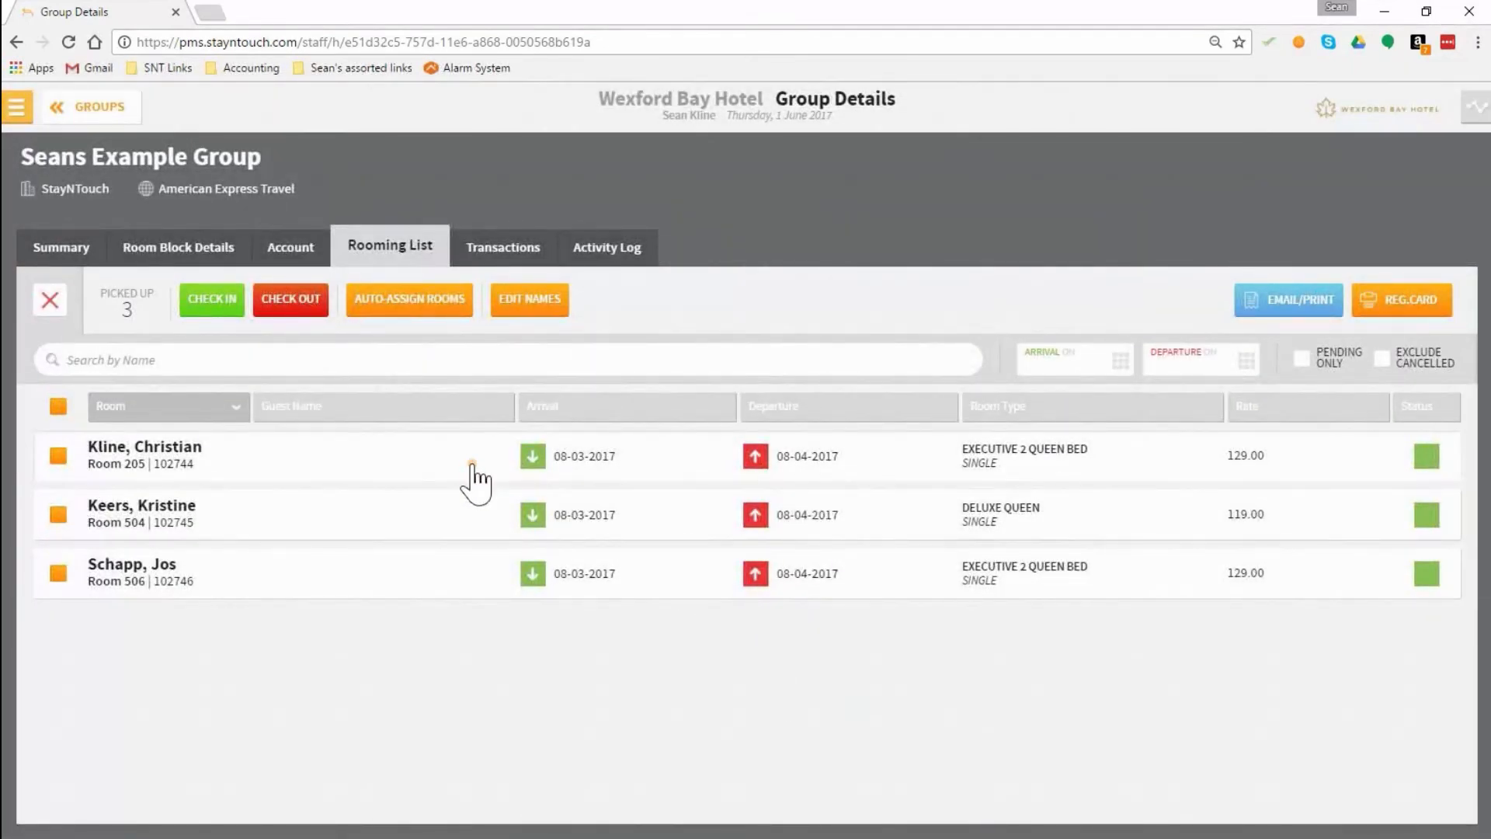
Step: Examine the group's transactions and read through its activity log entries
left_click(522, 262)
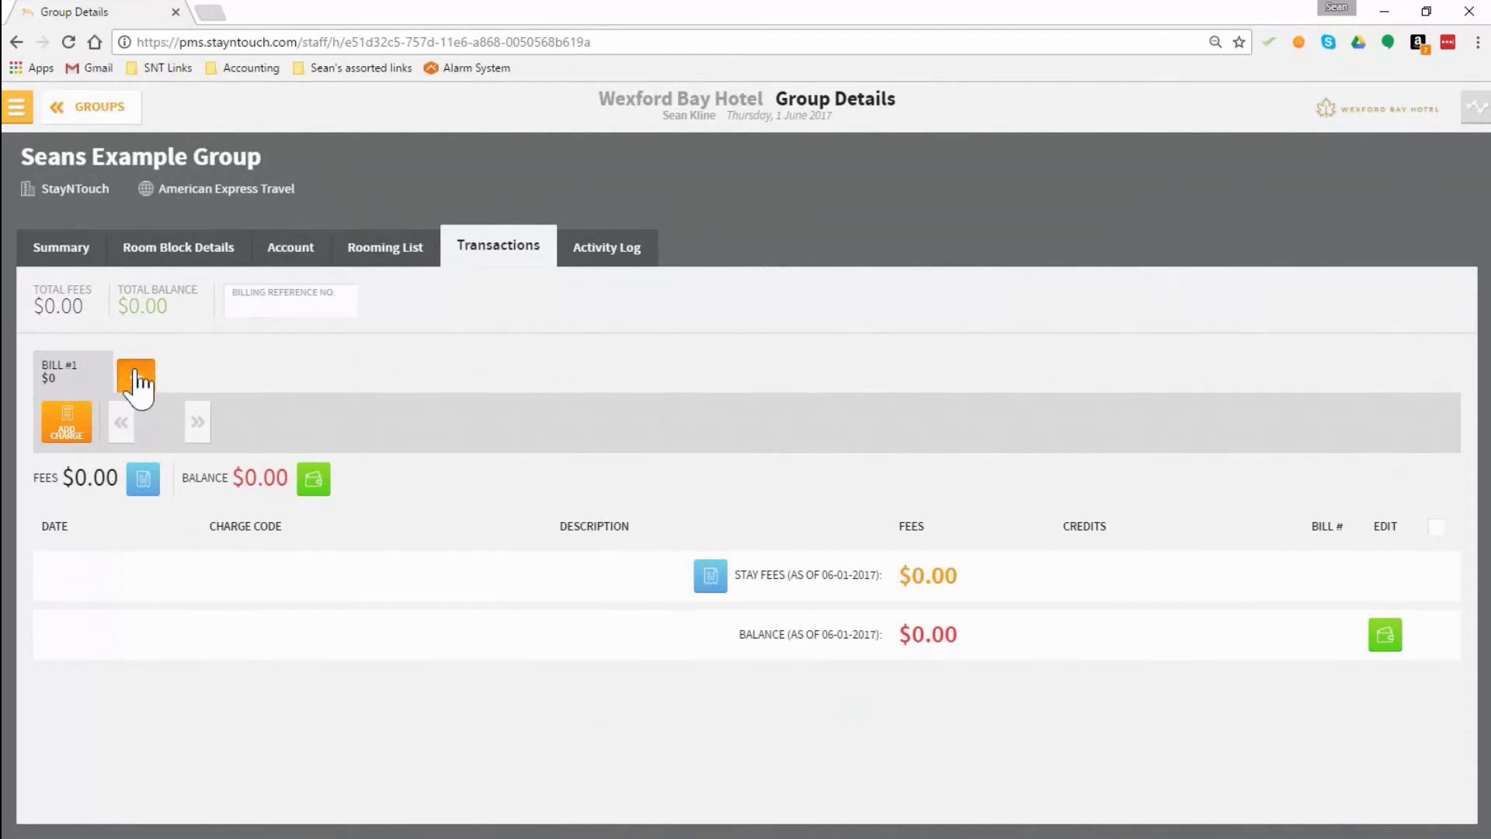
left_click(621, 272)
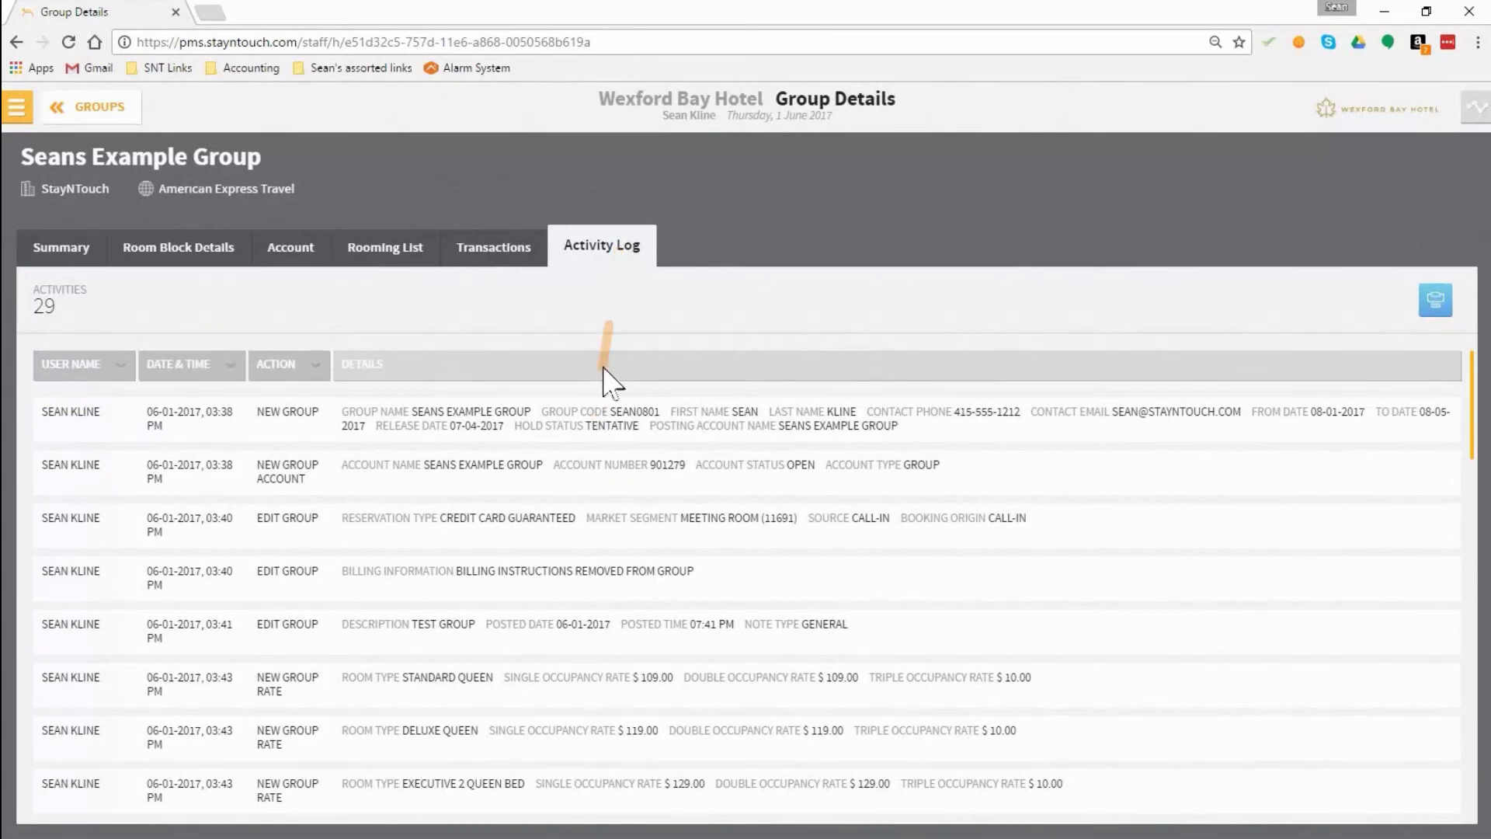
scroll(617, 497, "down", 1)
scroll(641, 590, "down", 3)
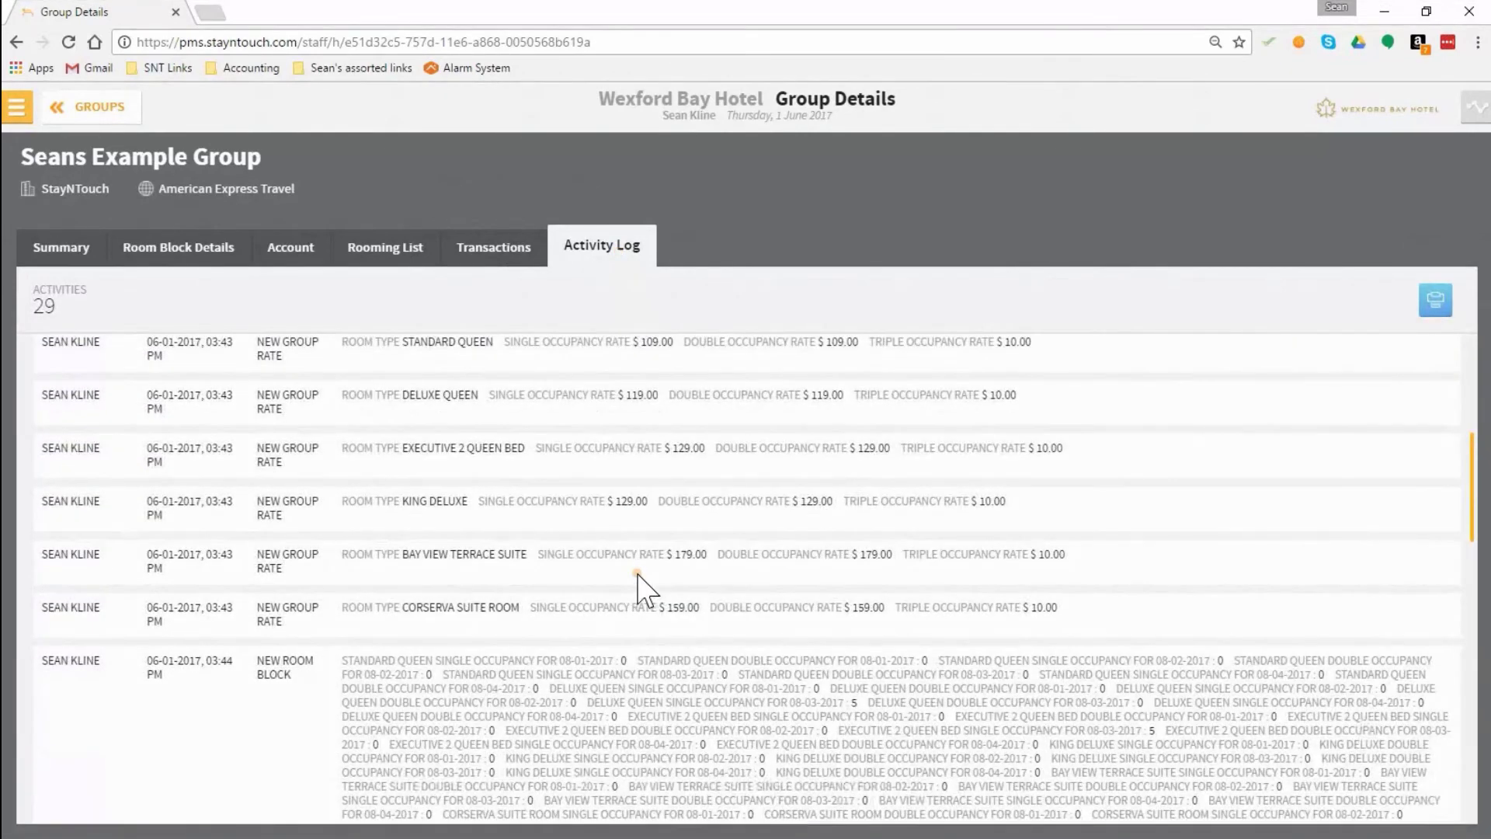
scroll(637, 574, "down", 3)
scroll(637, 575, "down", 2)
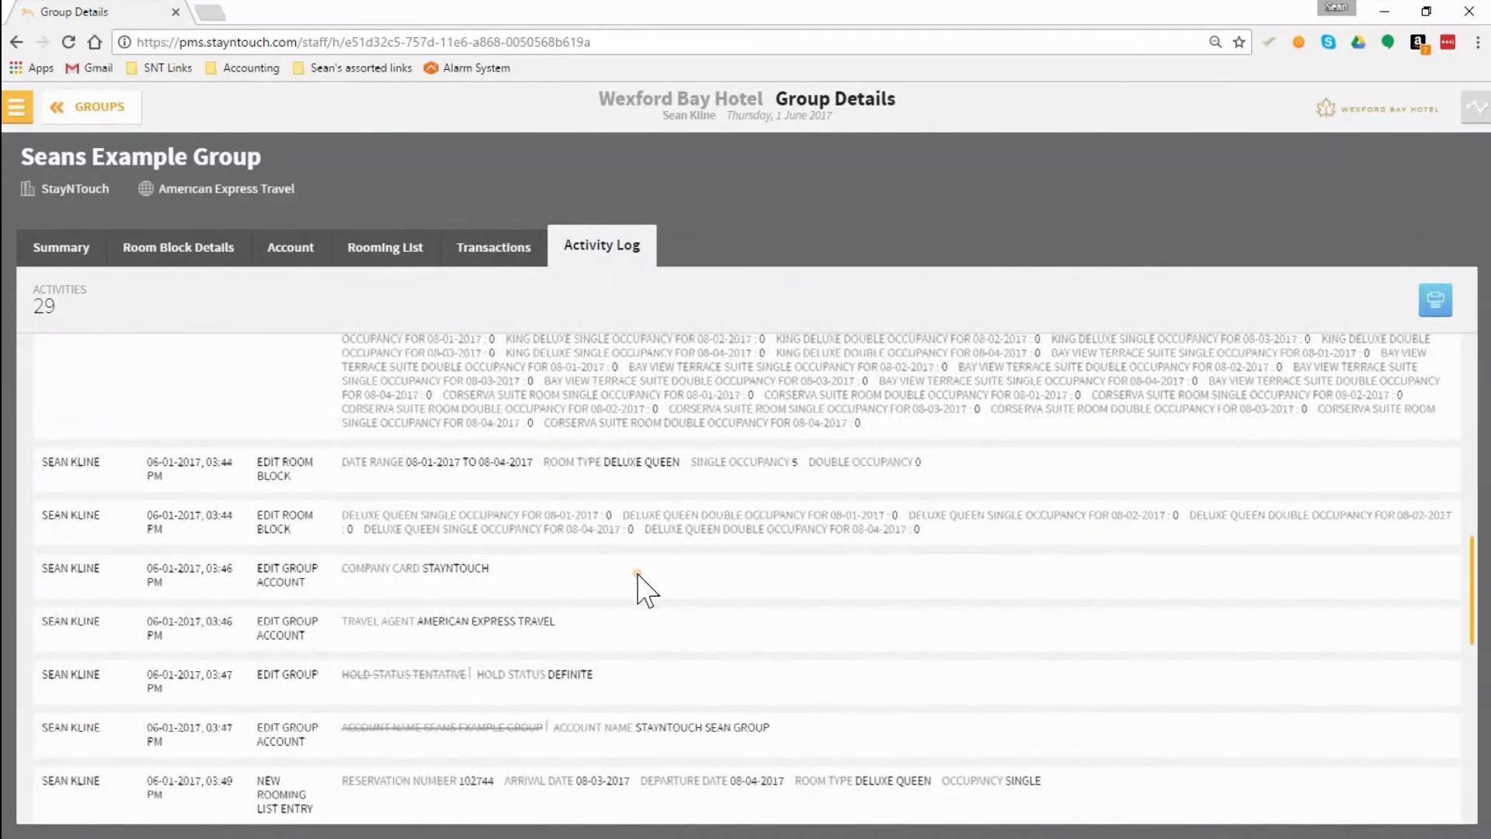
scroll(638, 574, "up", 9)
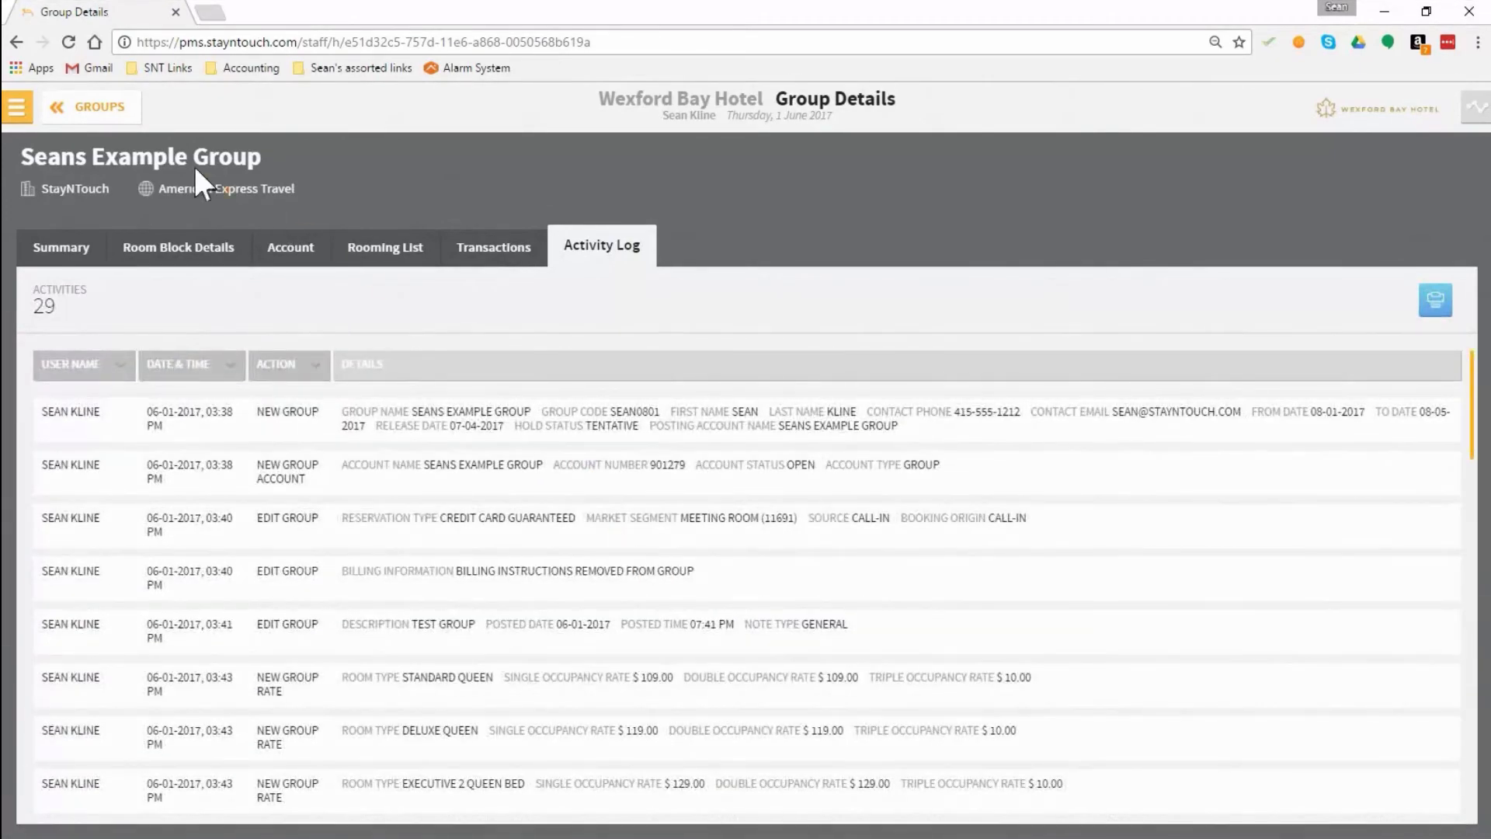
Step: Start a front-desk reservation arriving 3 August 2017 for a one-night stay
left_click(14, 107)
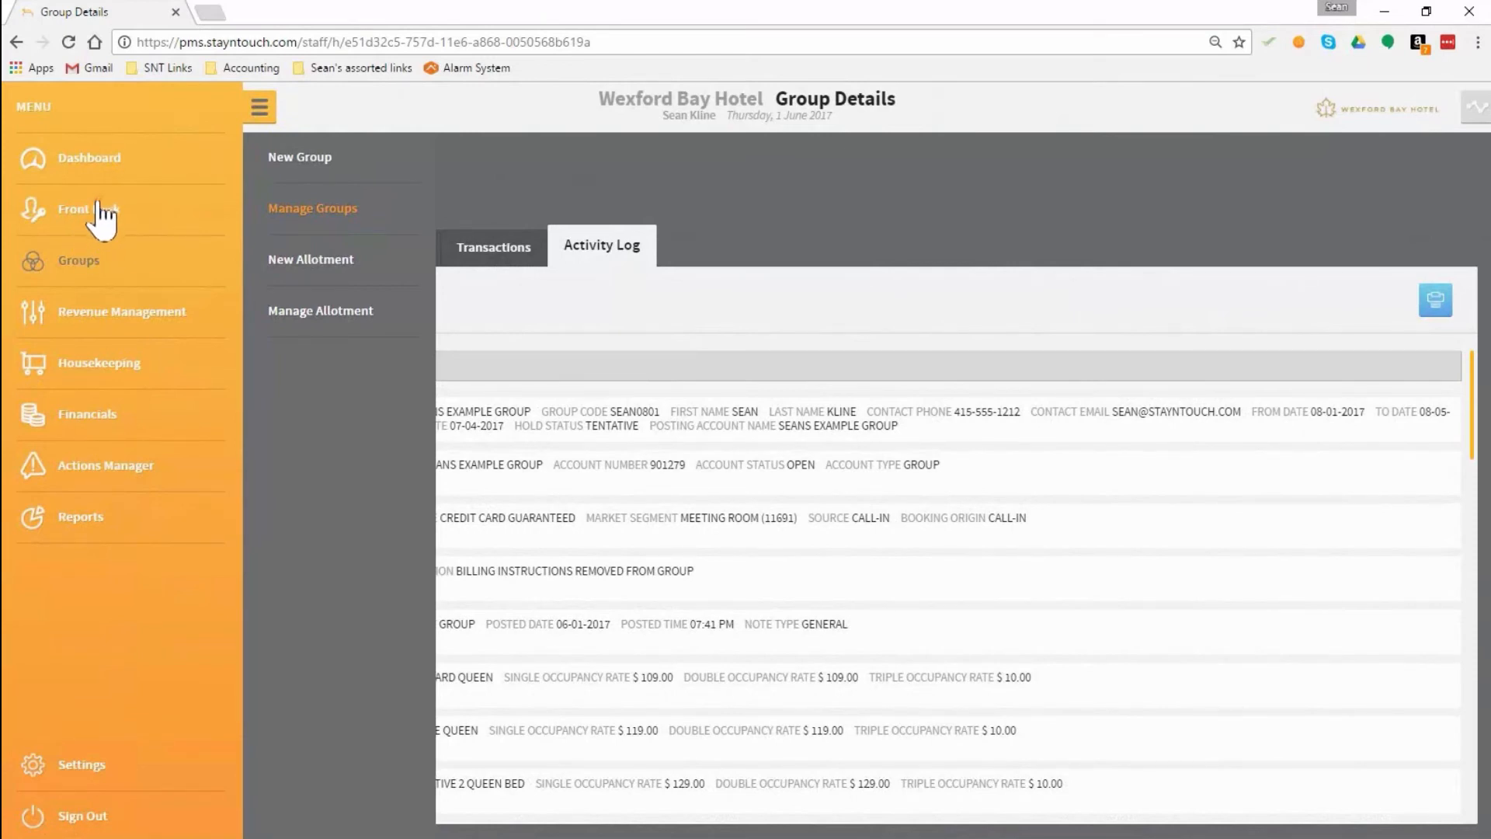
left_click(99, 214)
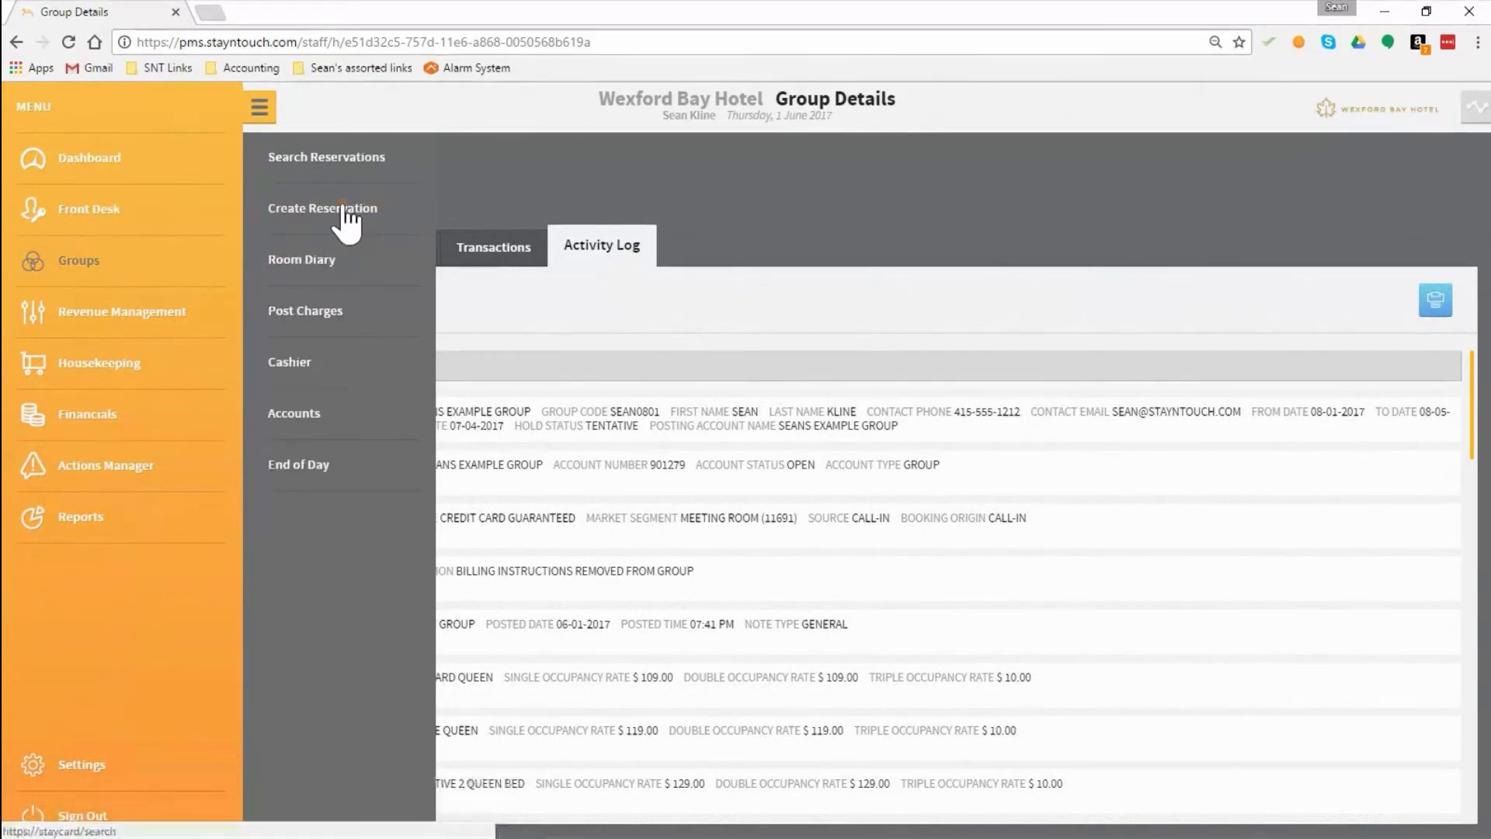
left_click(342, 208)
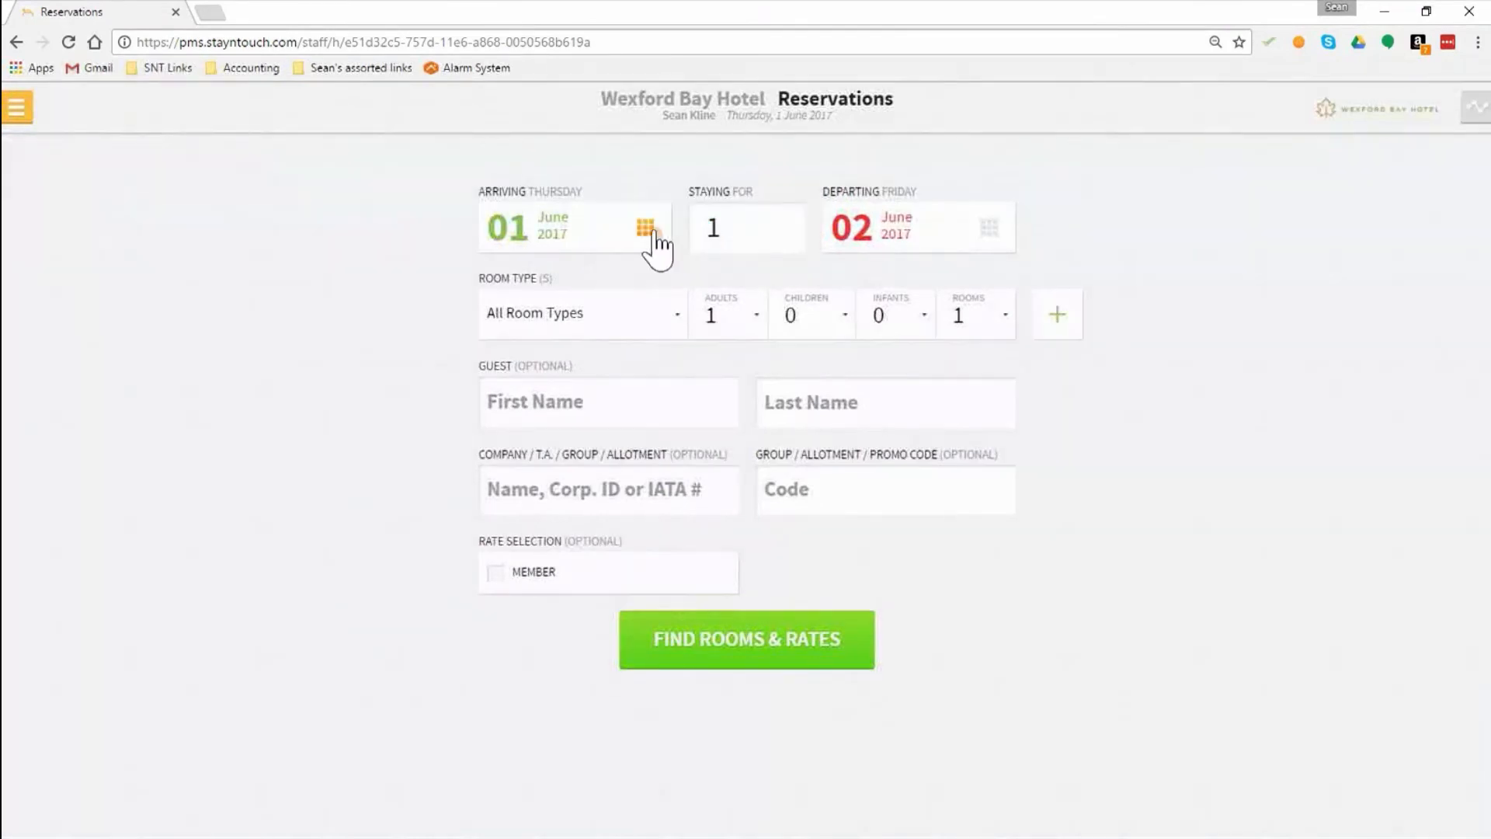
left_click(653, 237)
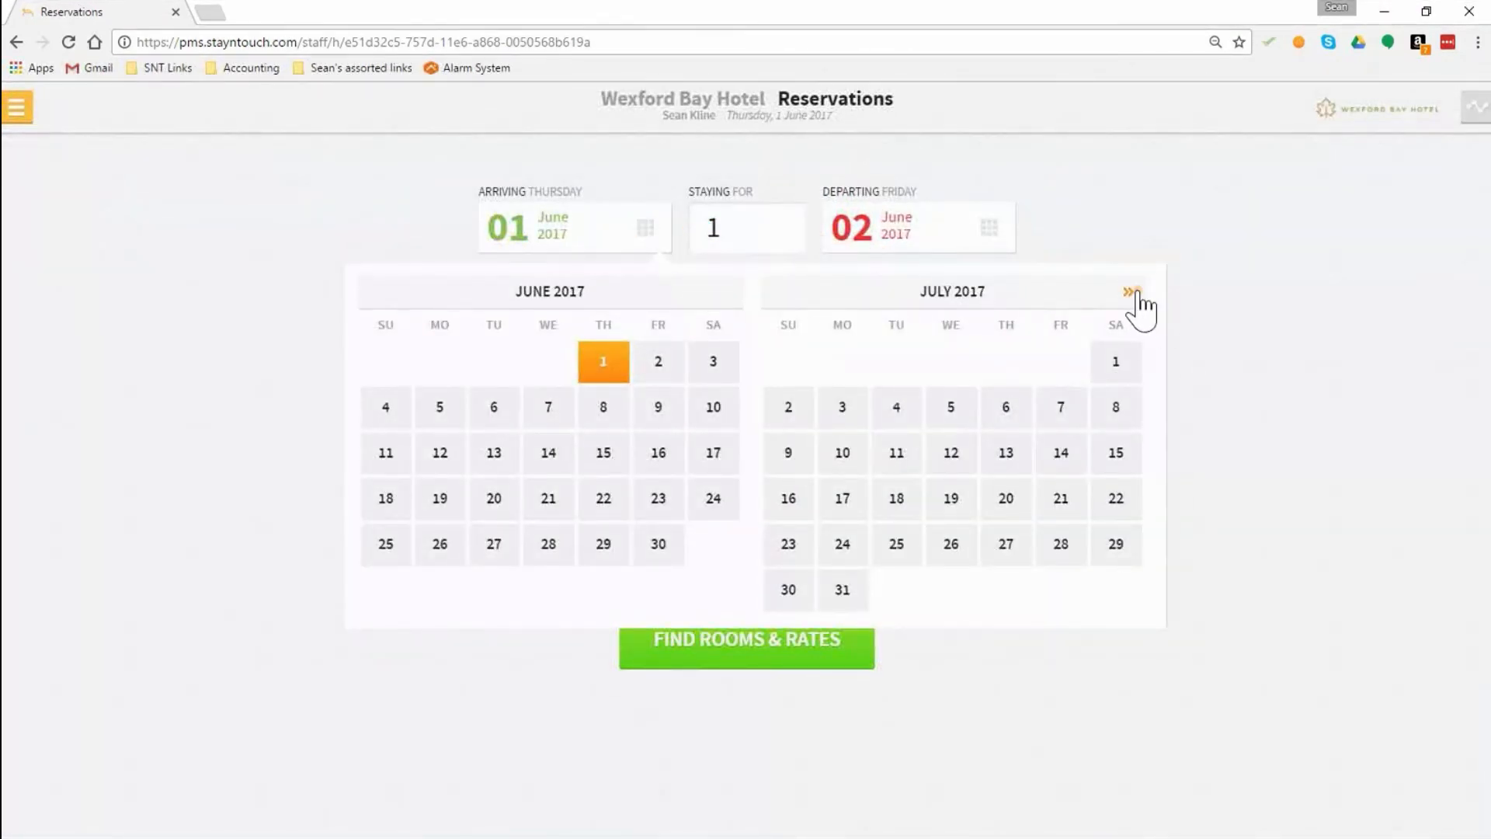
left_click(1134, 295)
left_click(1007, 365)
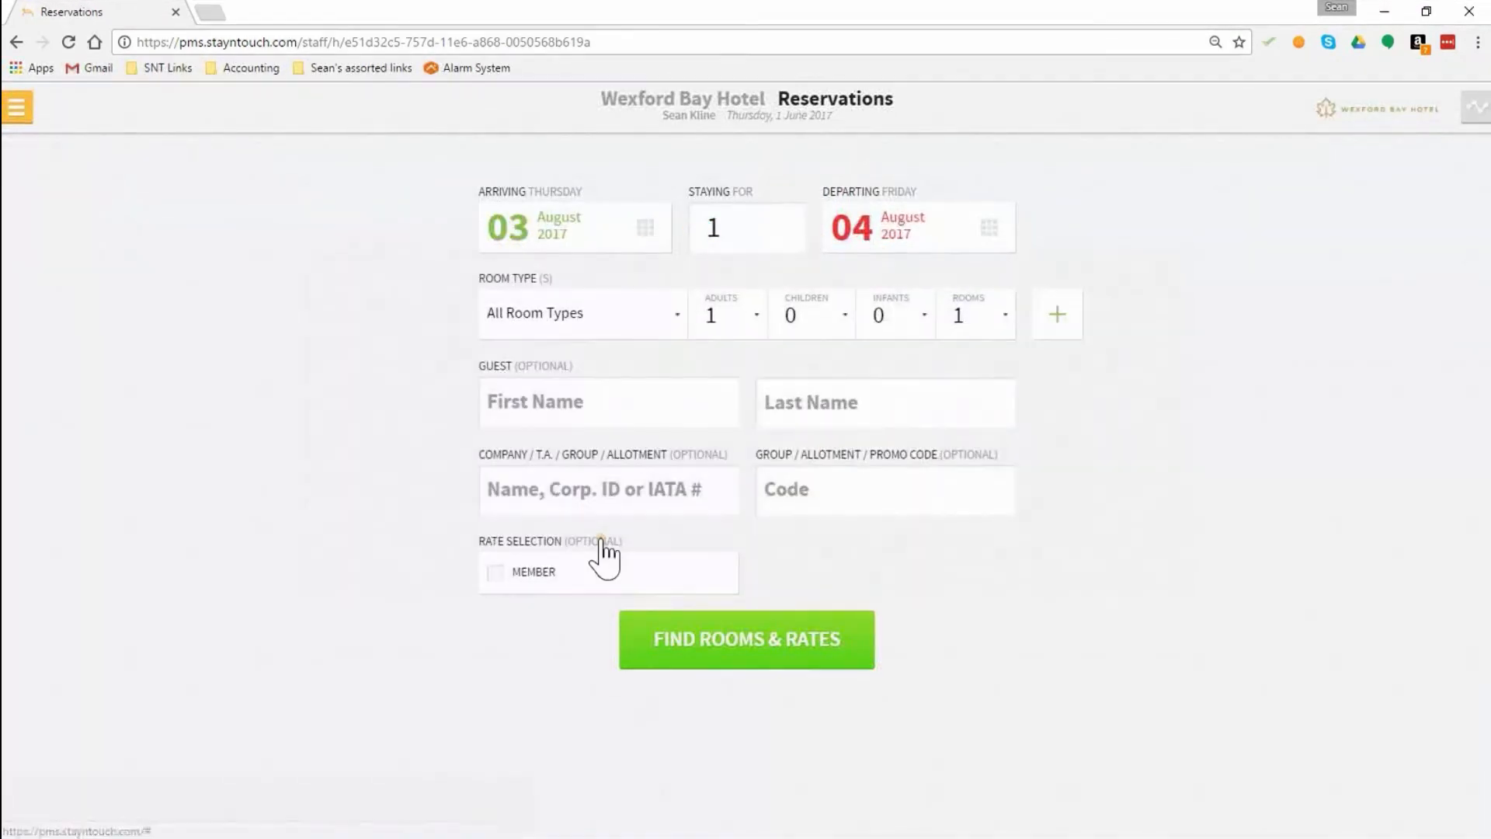
Step: Attach Seans Example Group to the reservation and find the available rooms and rates
left_click(573, 495)
type("Sea")
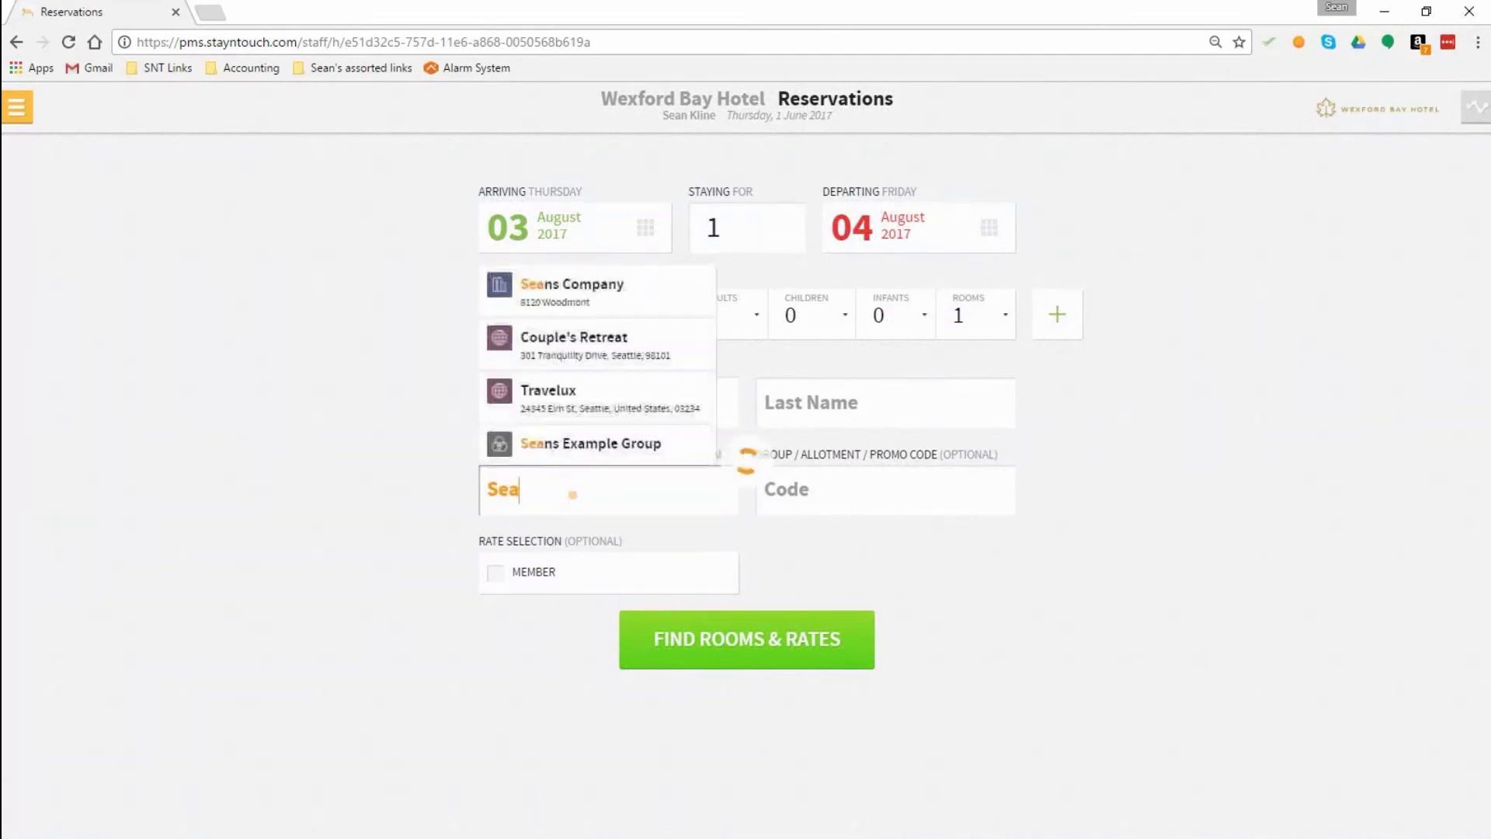
left_click(573, 452)
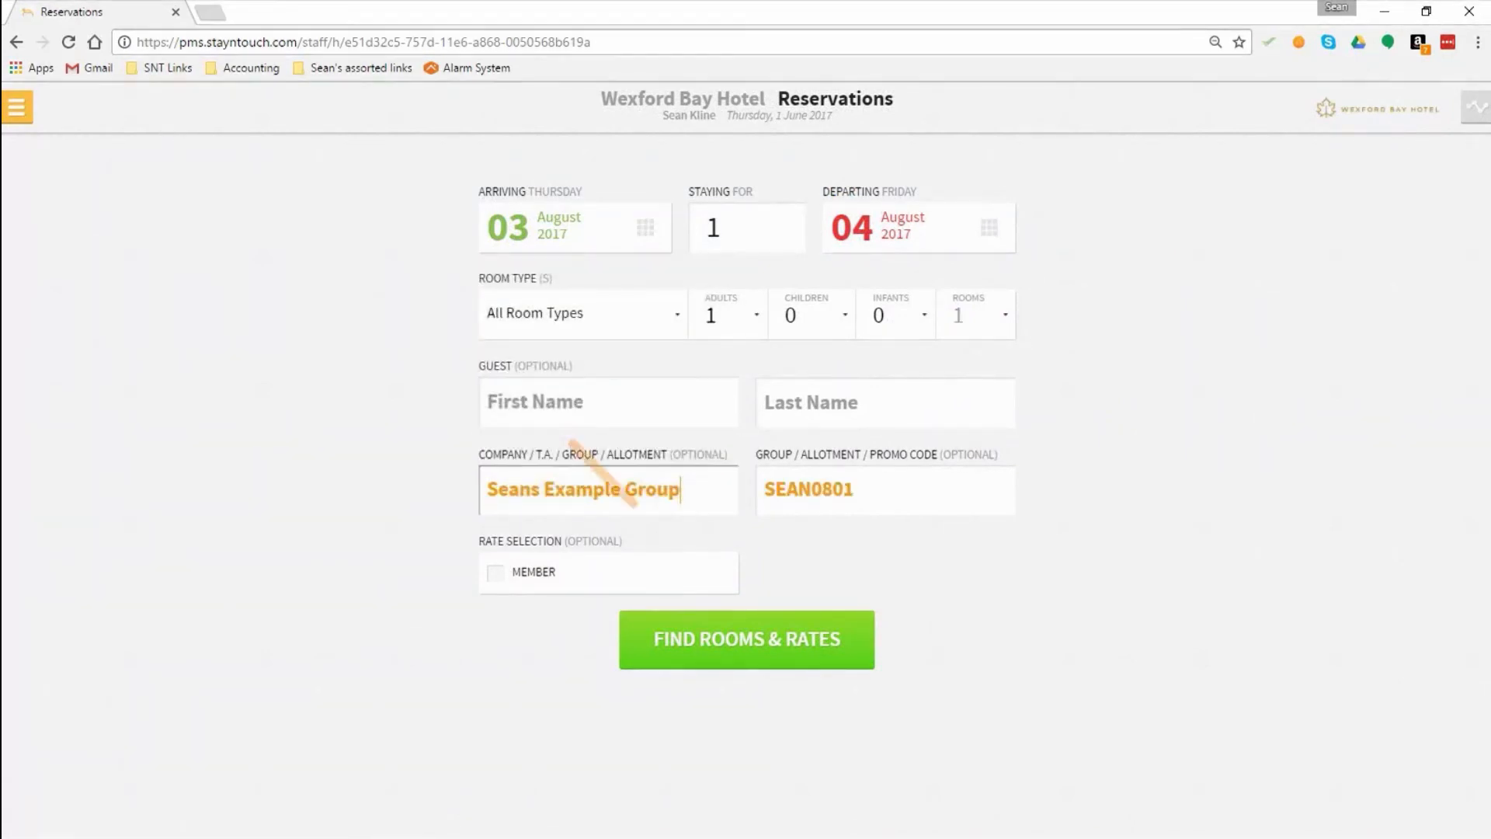
left_click(758, 645)
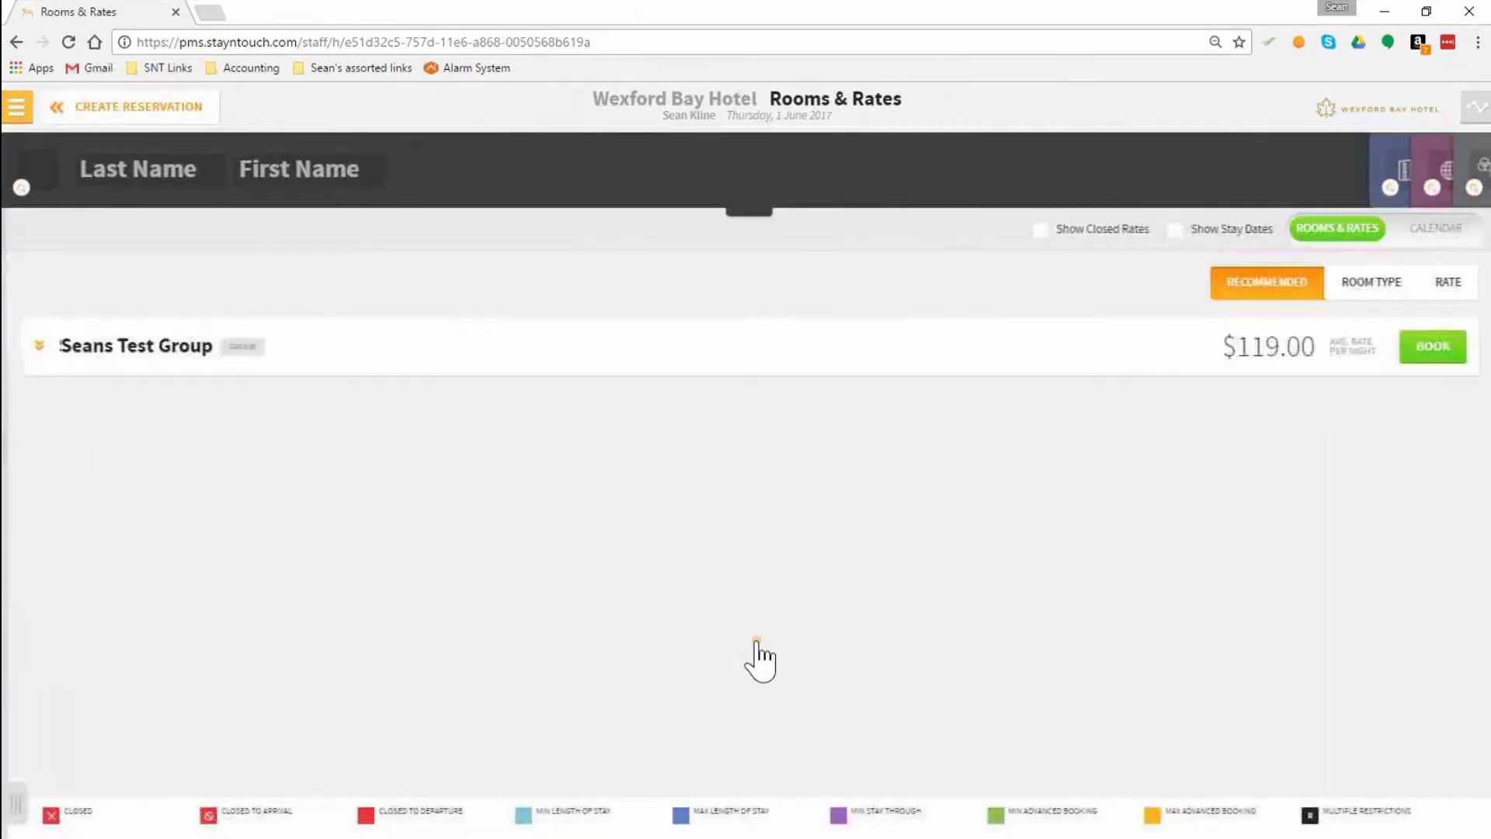
Step: Book the Deluxe Queen room at the group rate without adding any stay enhancements
left_click(40, 347)
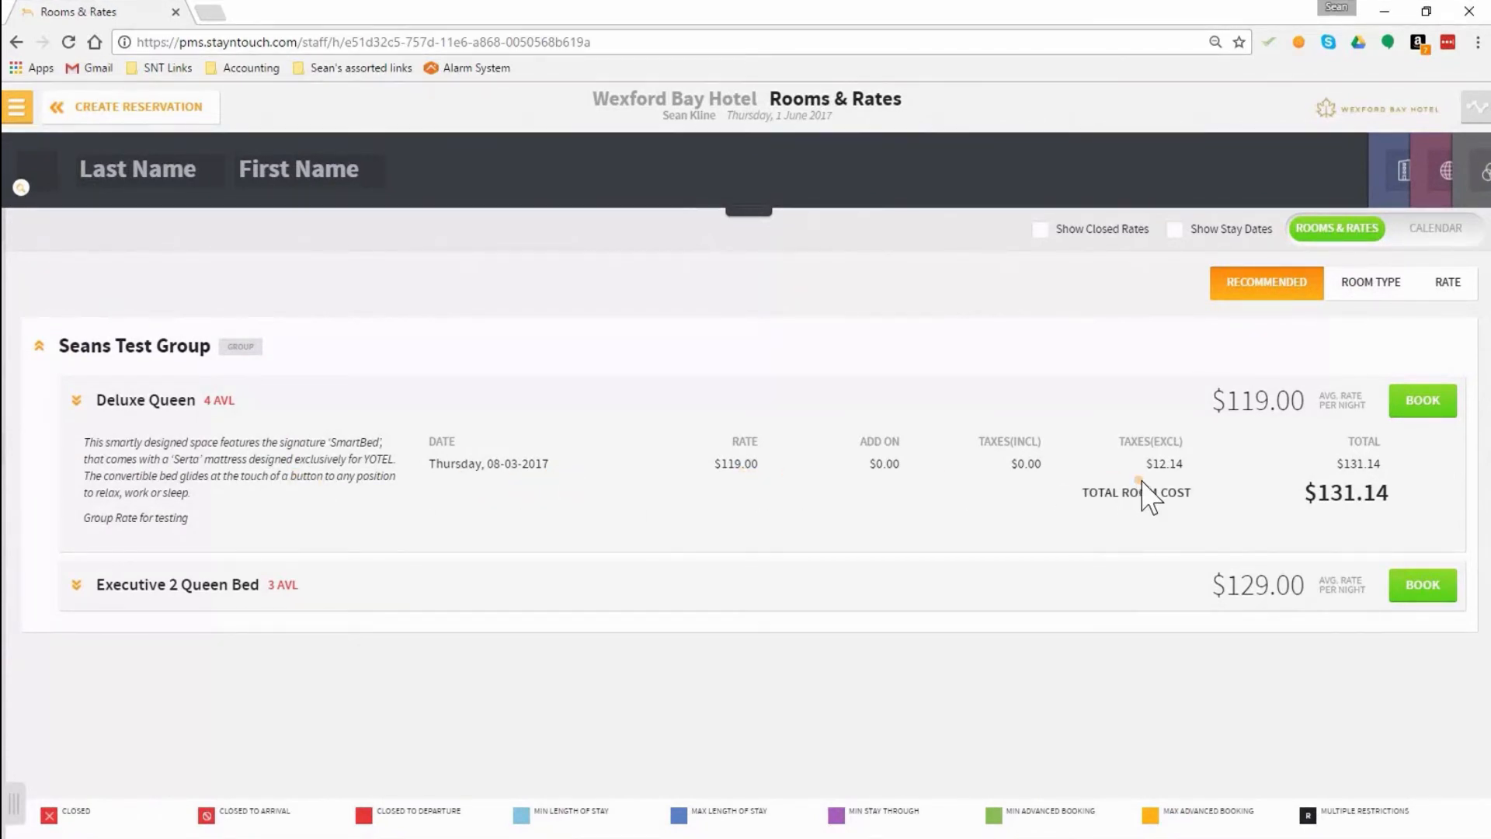
left_click(1426, 404)
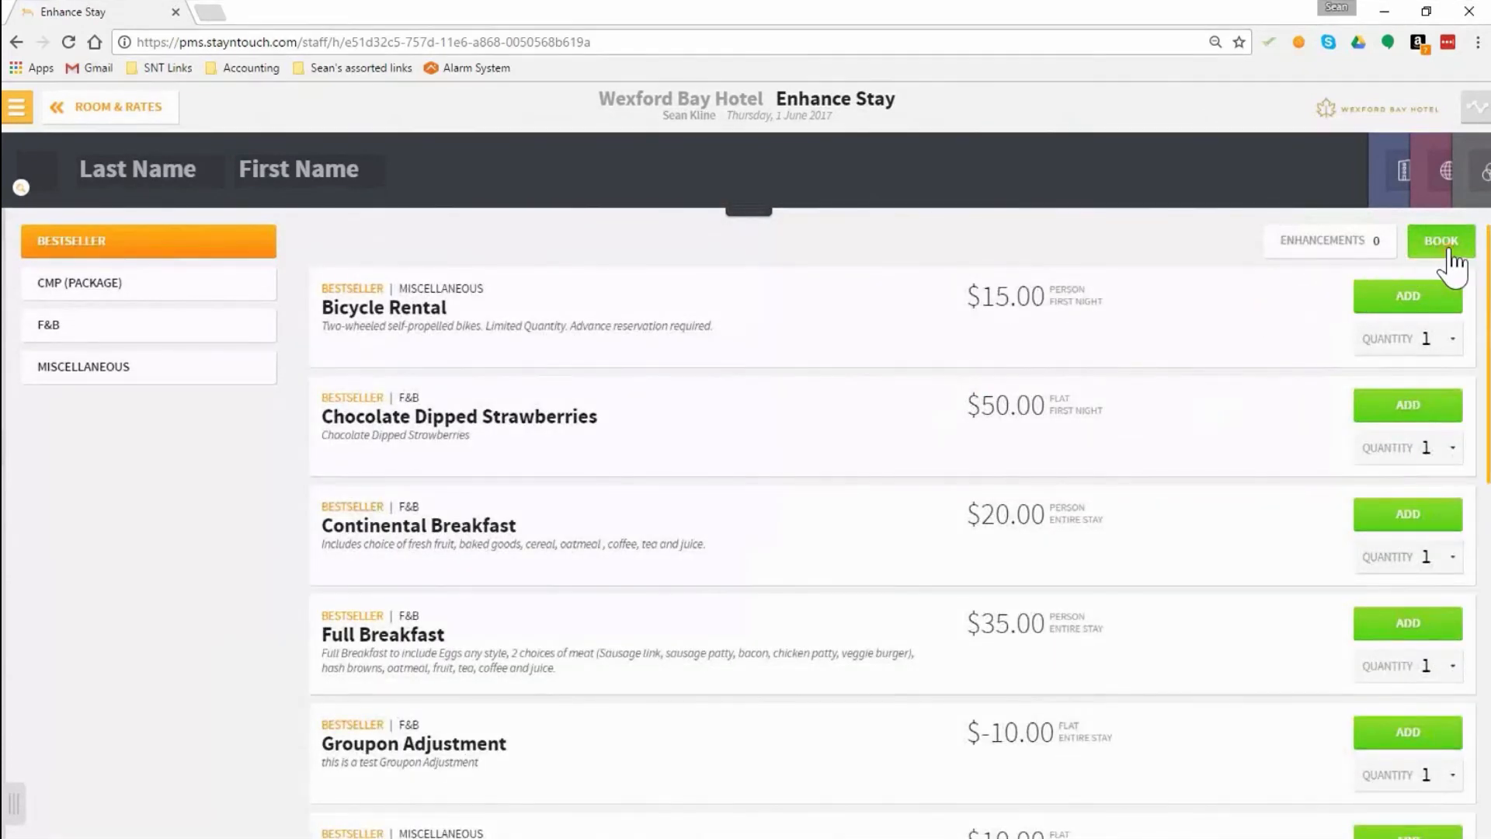
left_click(1447, 242)
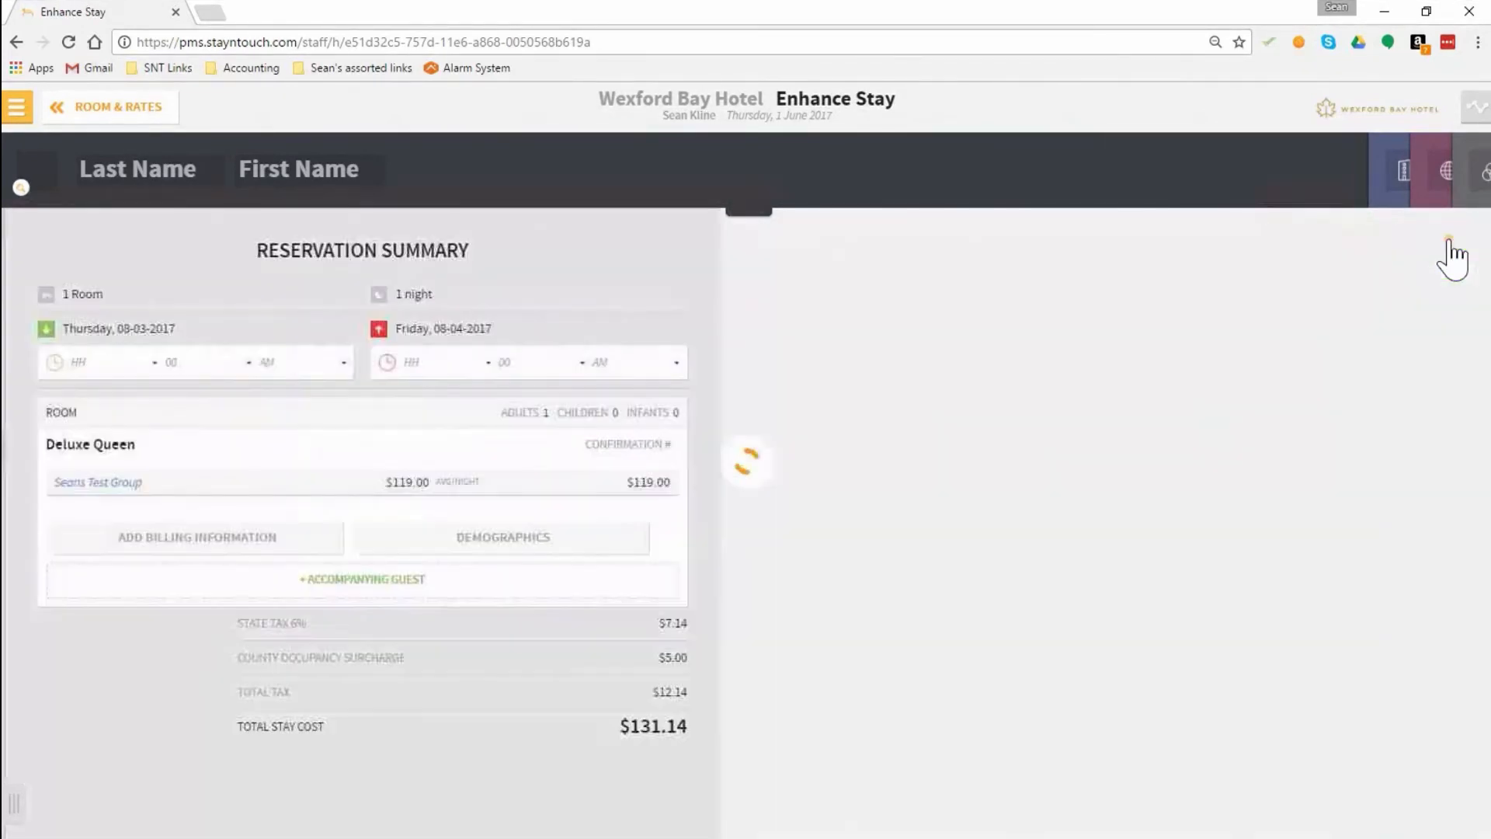
Step: Set the arrival hour to 05 and attach an existing guest's card found by last name to the reservation
left_click(158, 363)
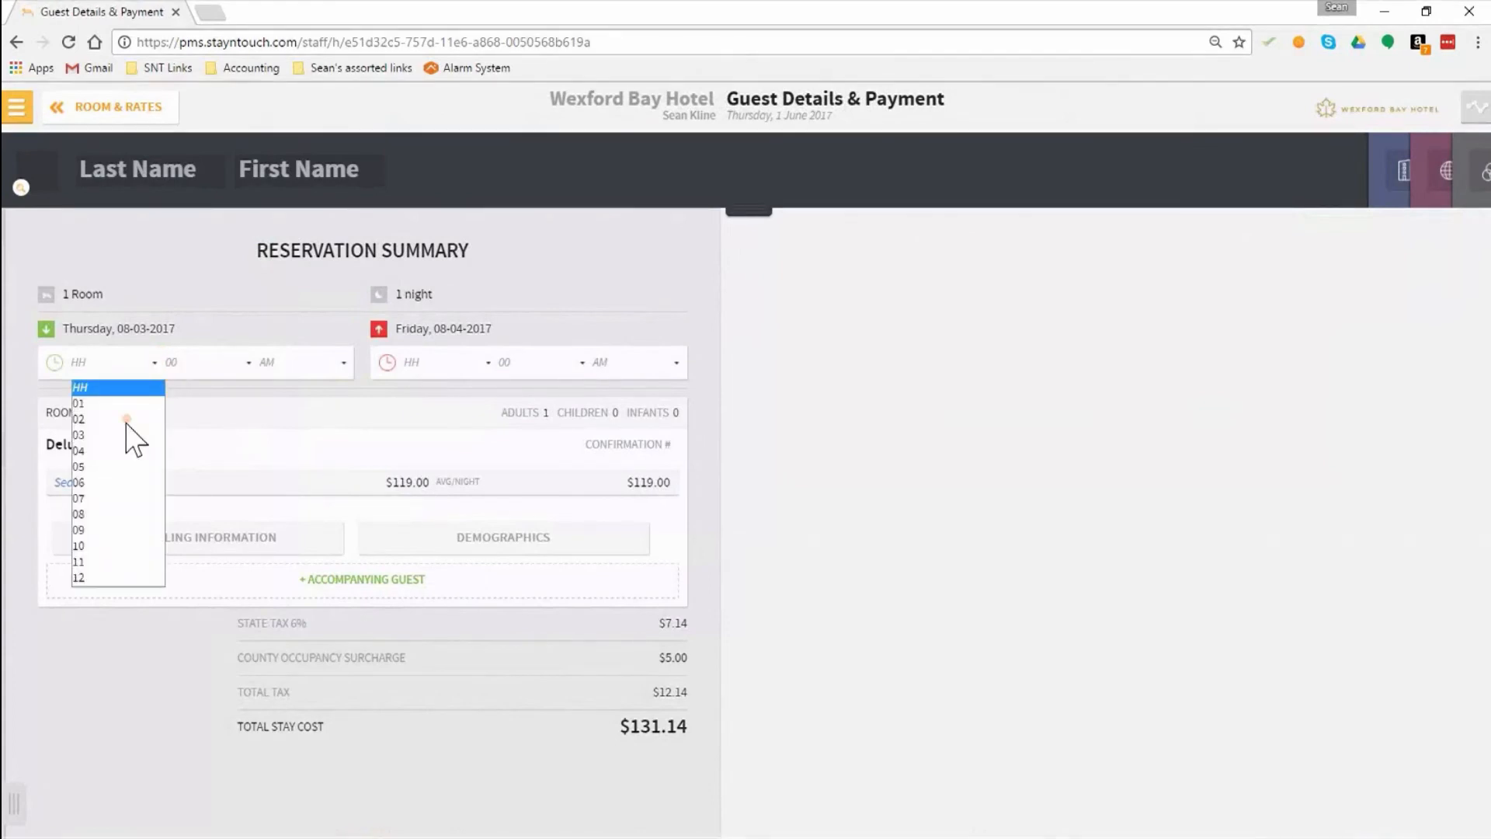
left_click(115, 475)
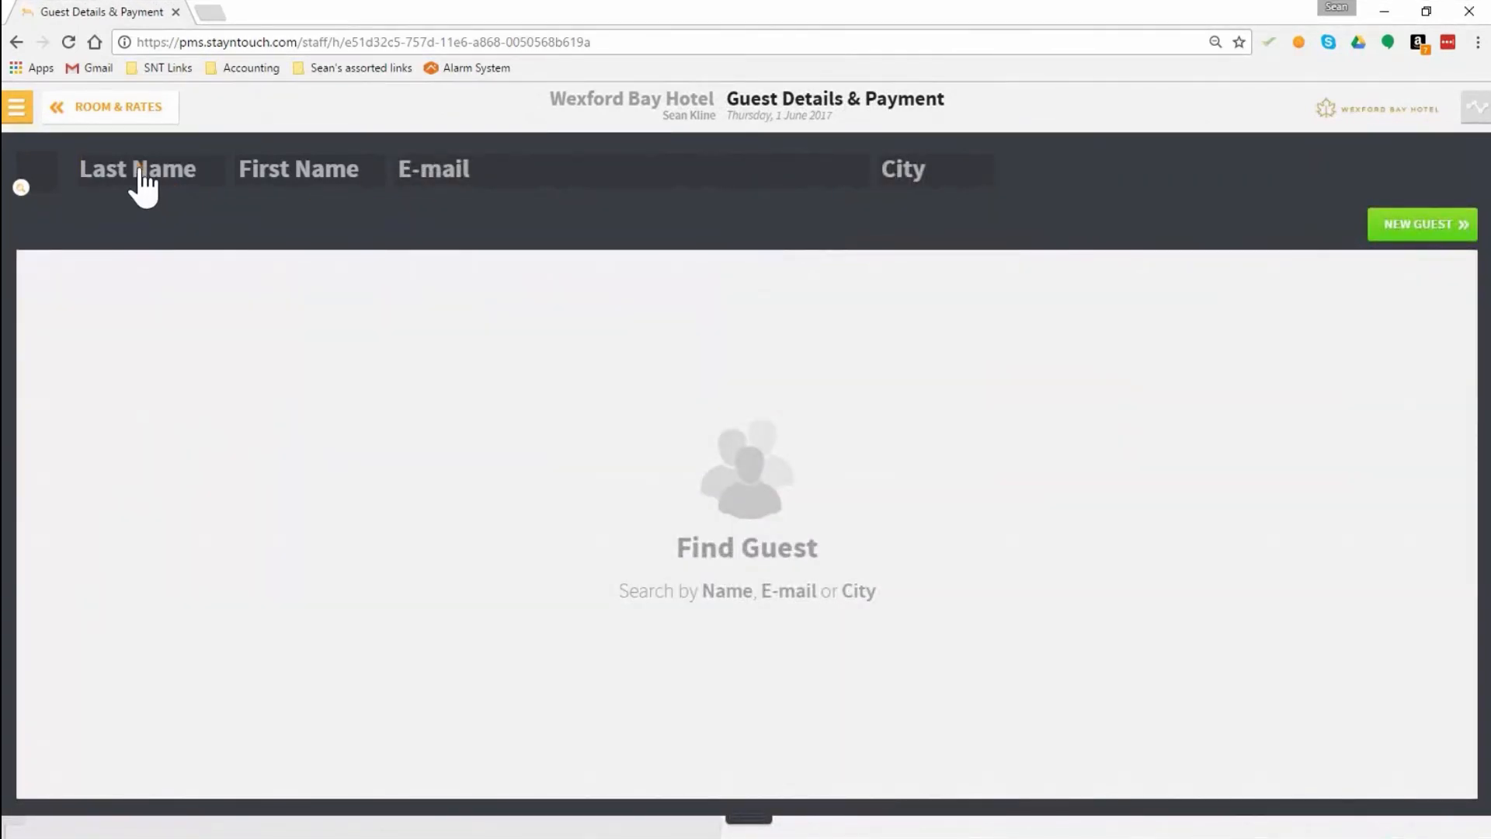
type("Keene")
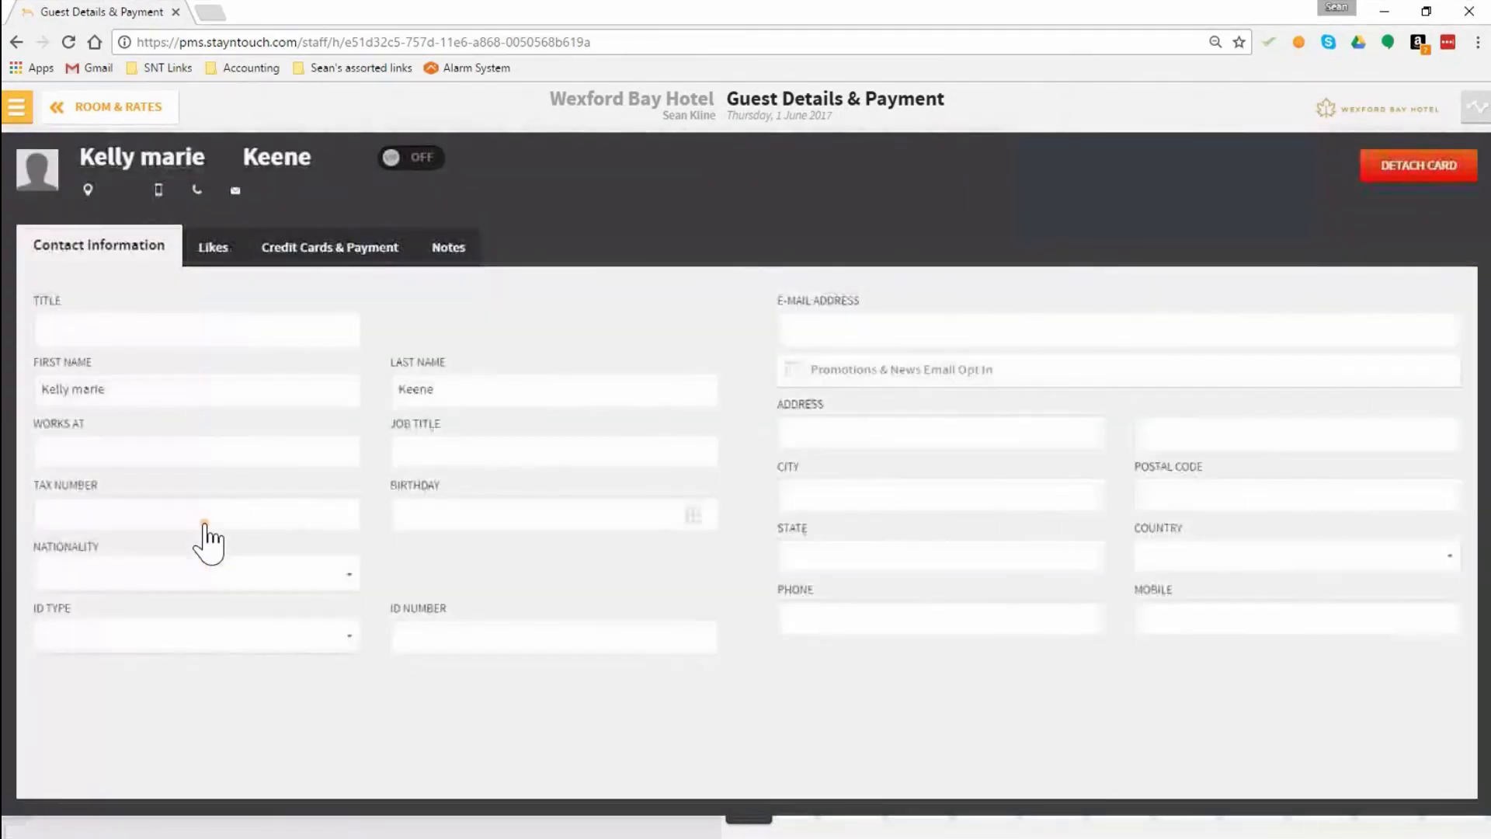
left_click(746, 812)
Step: Set the arrival time to PM and the departure hour to 10
left_click(146, 359)
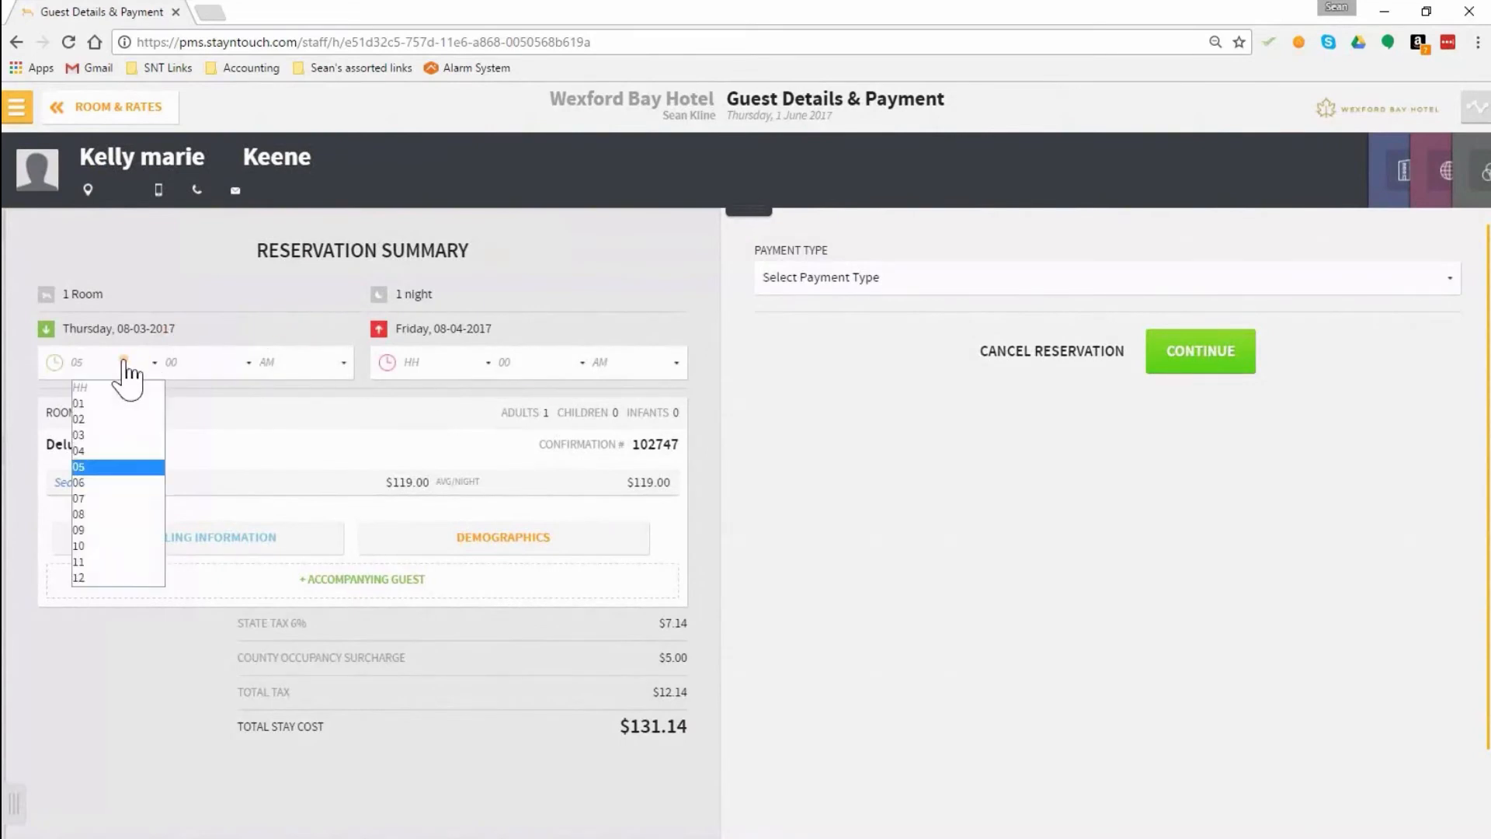
left_click(268, 365)
left_click(281, 405)
left_click(464, 364)
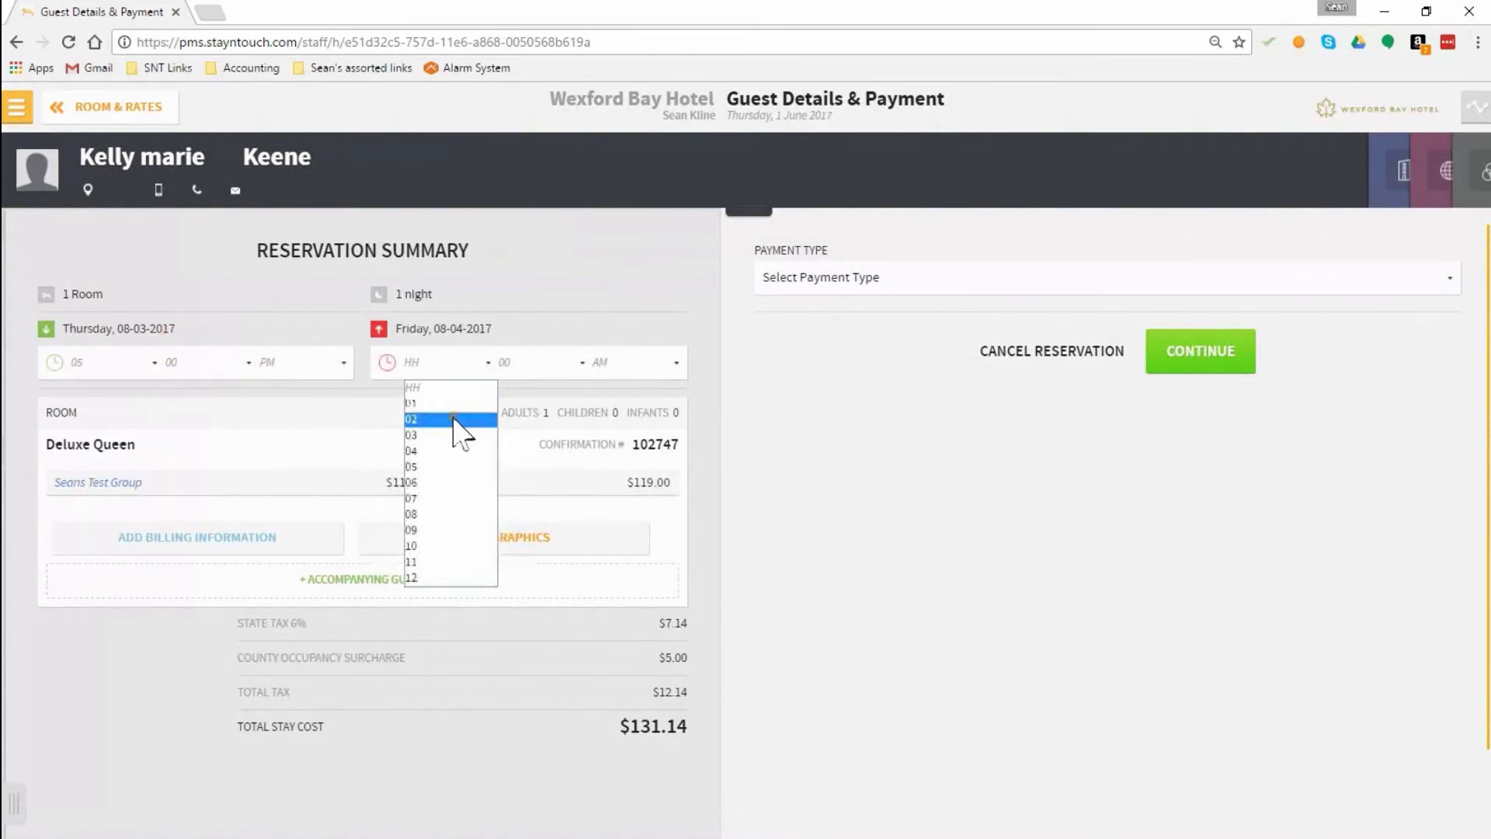
left_click(463, 544)
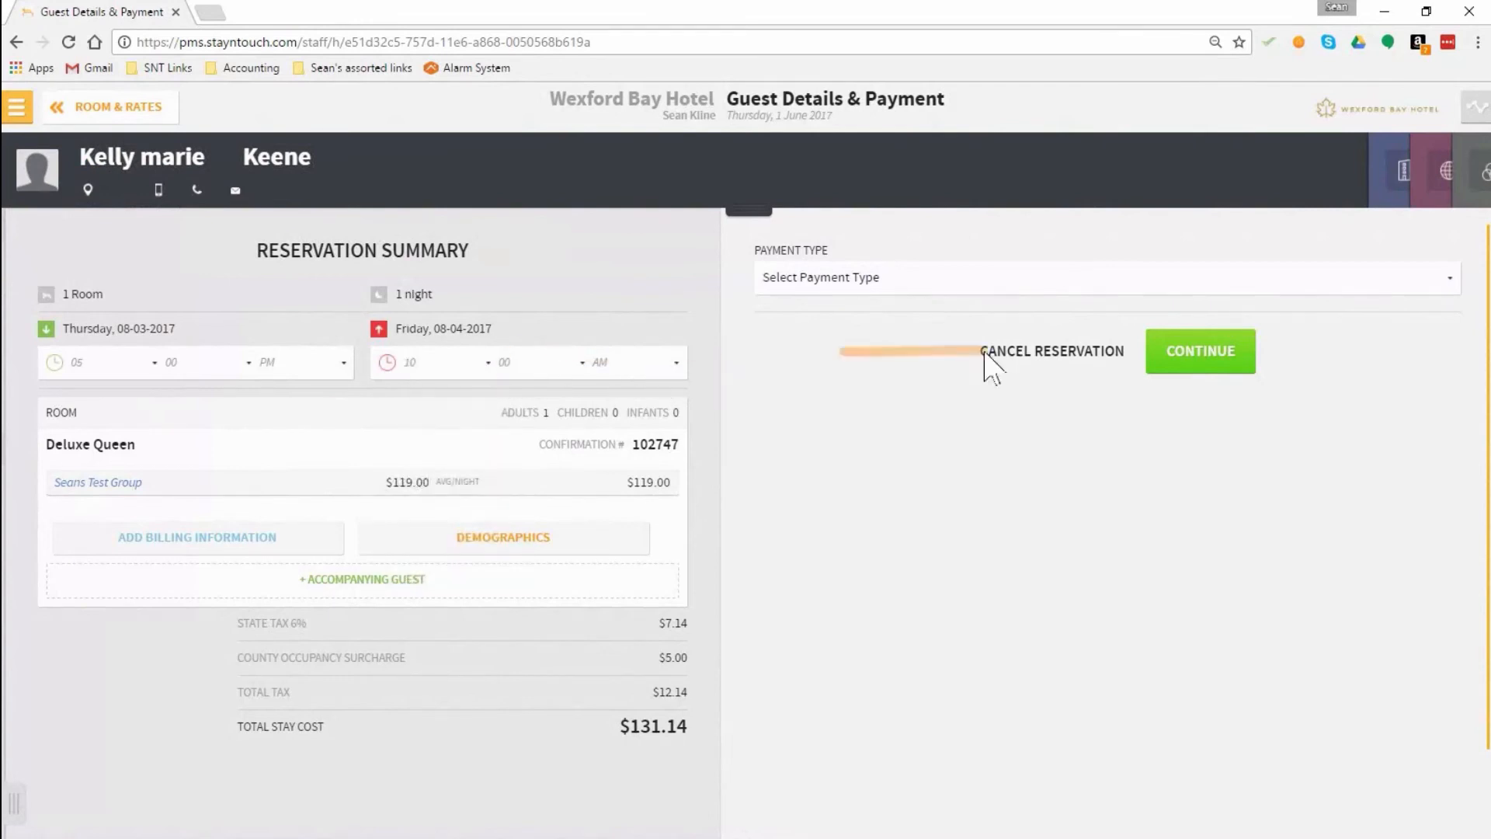
Step: Try to add a Visa credit card as payment with its card number, expiry date and name on card, then cancel the card selection
left_click(985, 284)
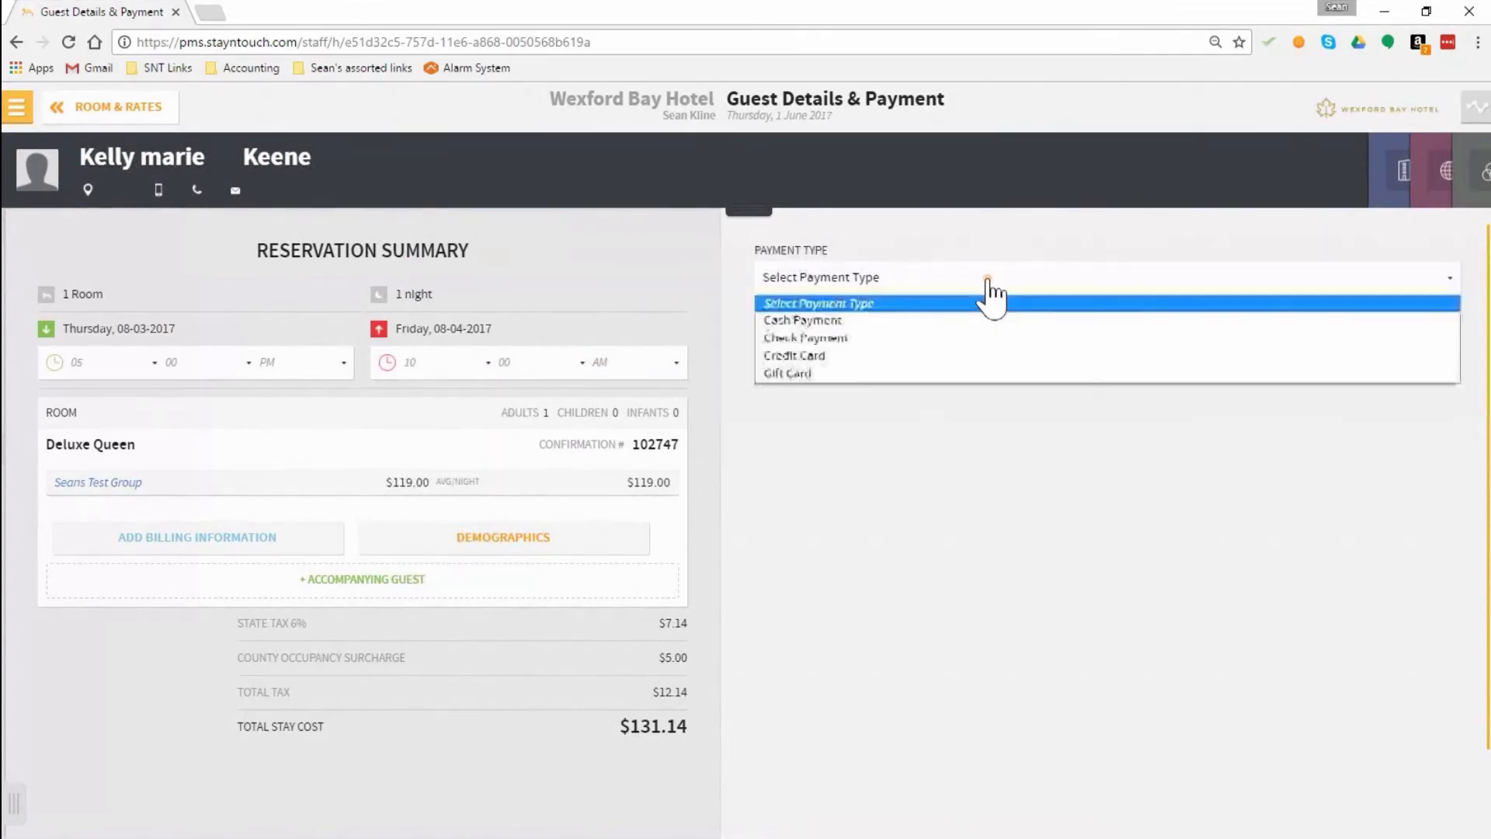
left_click(882, 357)
left_click(842, 392)
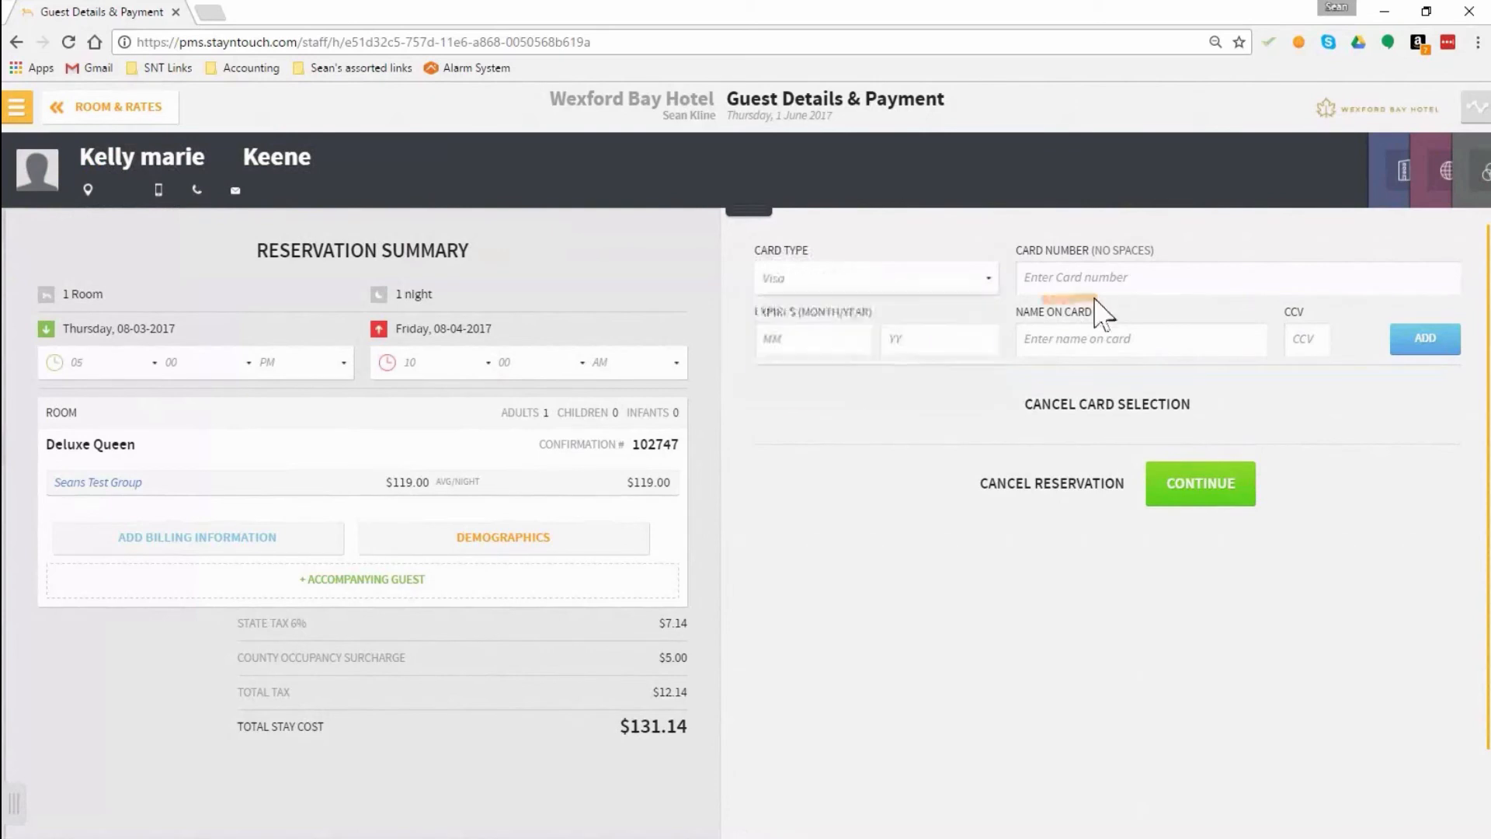
type("44443332222111")
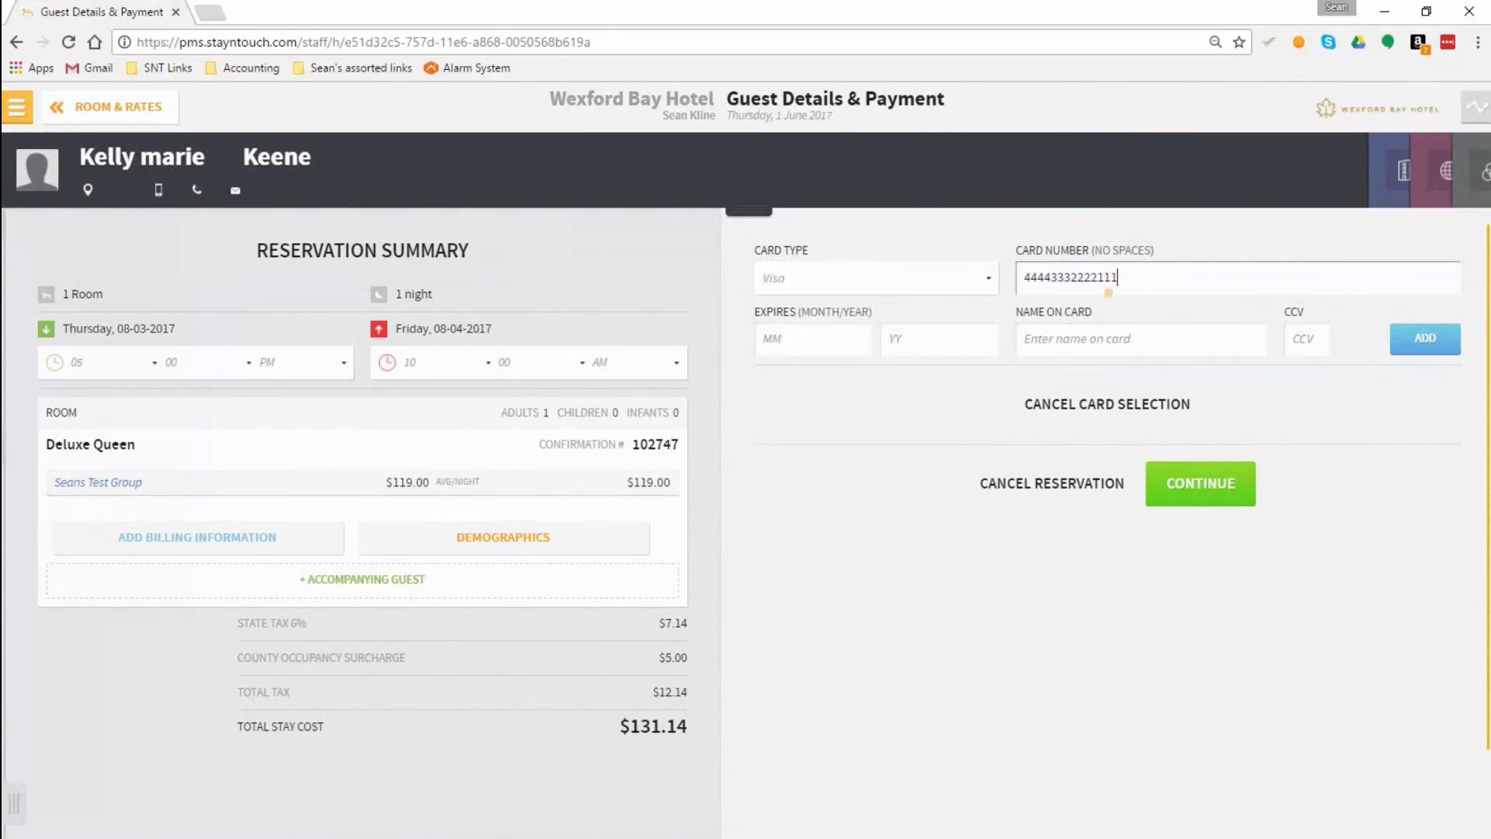
key("Tab")
type("12")
key("Tab")
type("18")
key("Tab")
type("sean")
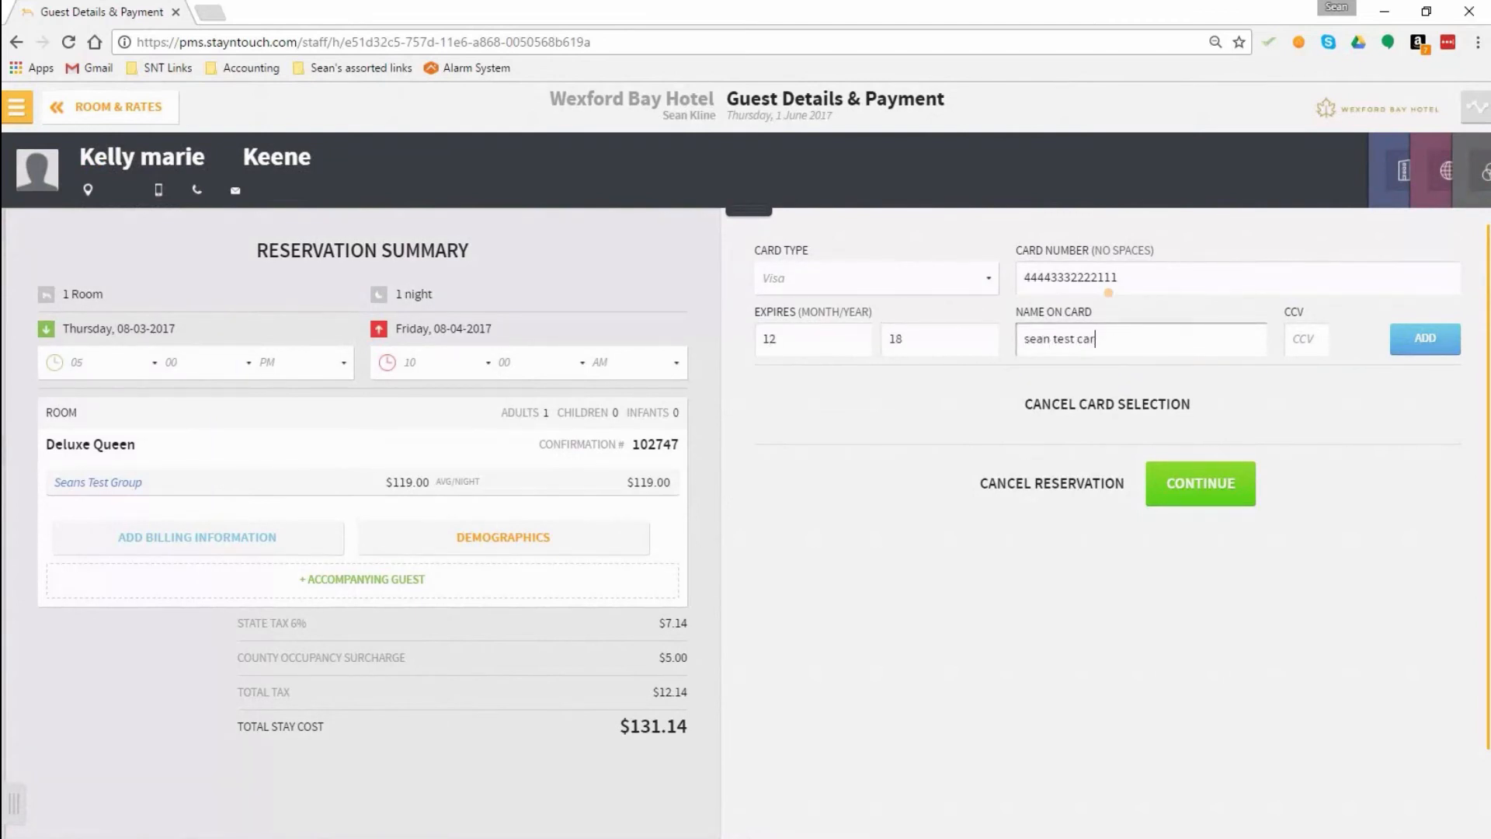
type(" test care")
left_click(1412, 336)
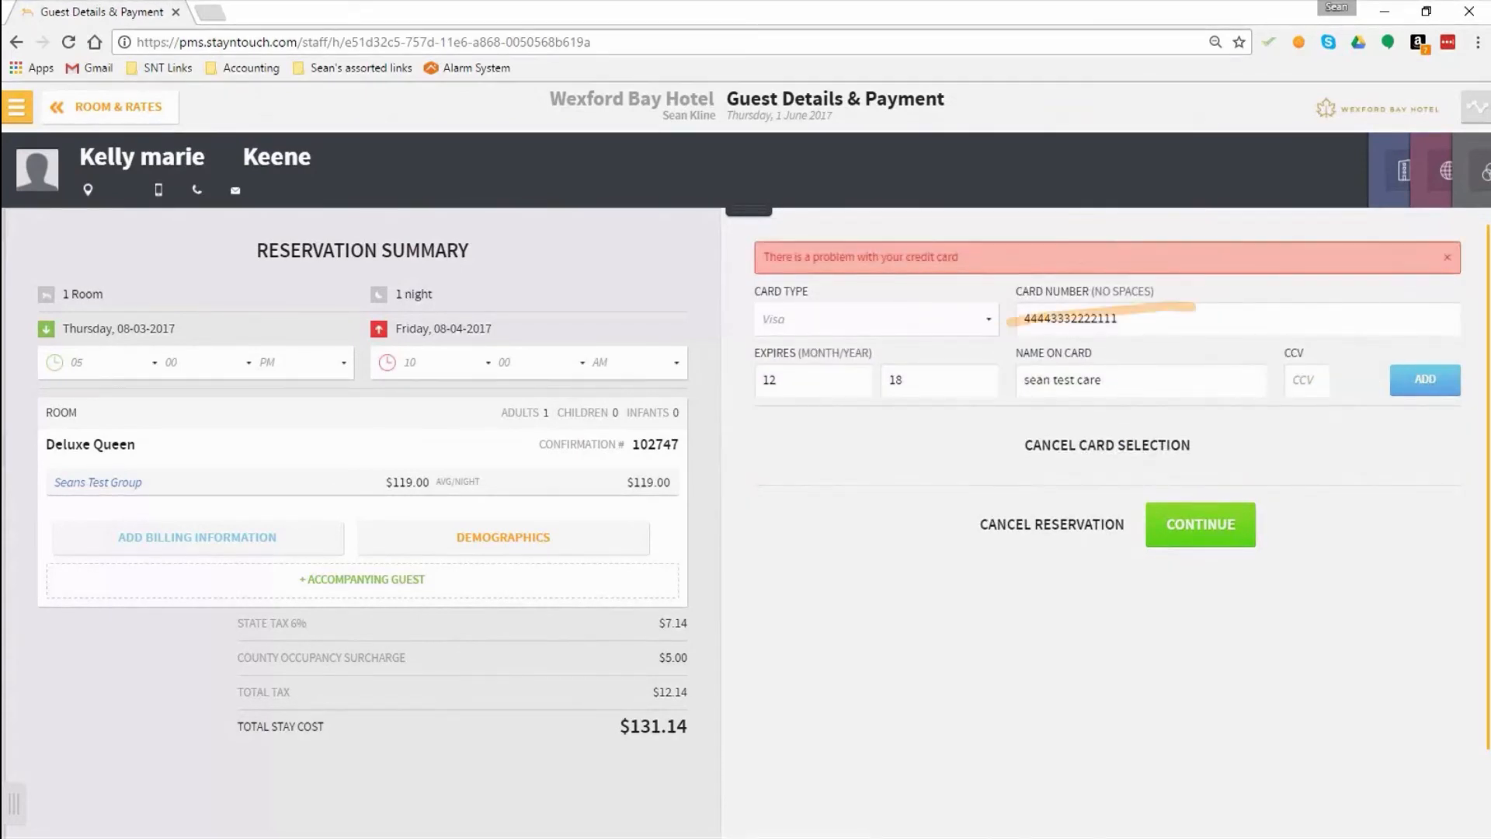
left_click(1120, 446)
Step: Set the payment type to Cash Payment and confirm the reservation without e-mailing a confirmation
left_click(868, 281)
left_click(862, 320)
left_click(1209, 364)
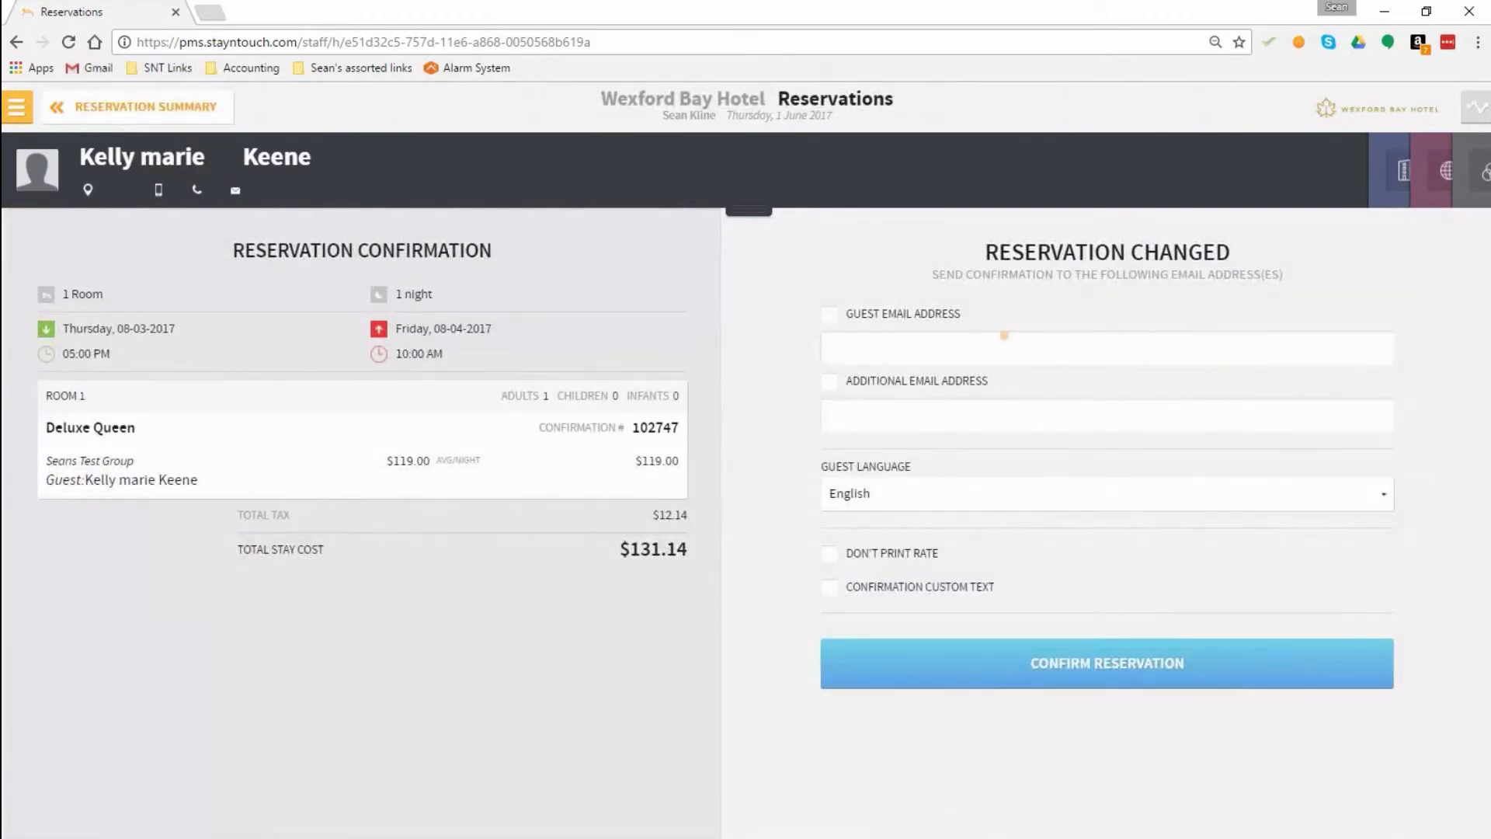
left_click(1053, 682)
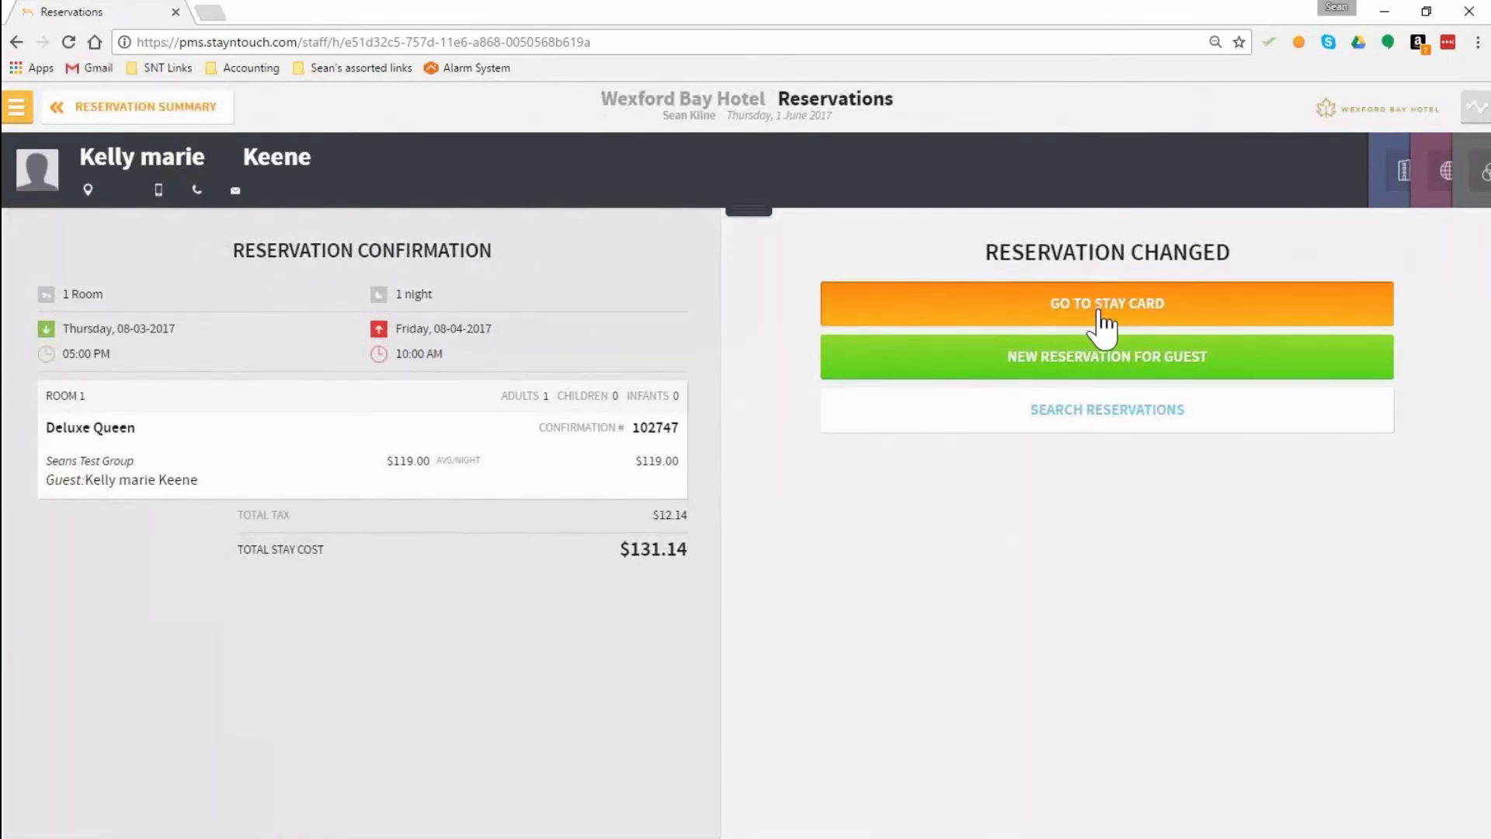
Step: Open the reservation's stay card and view its linked company and travel agent cards
left_click(1087, 305)
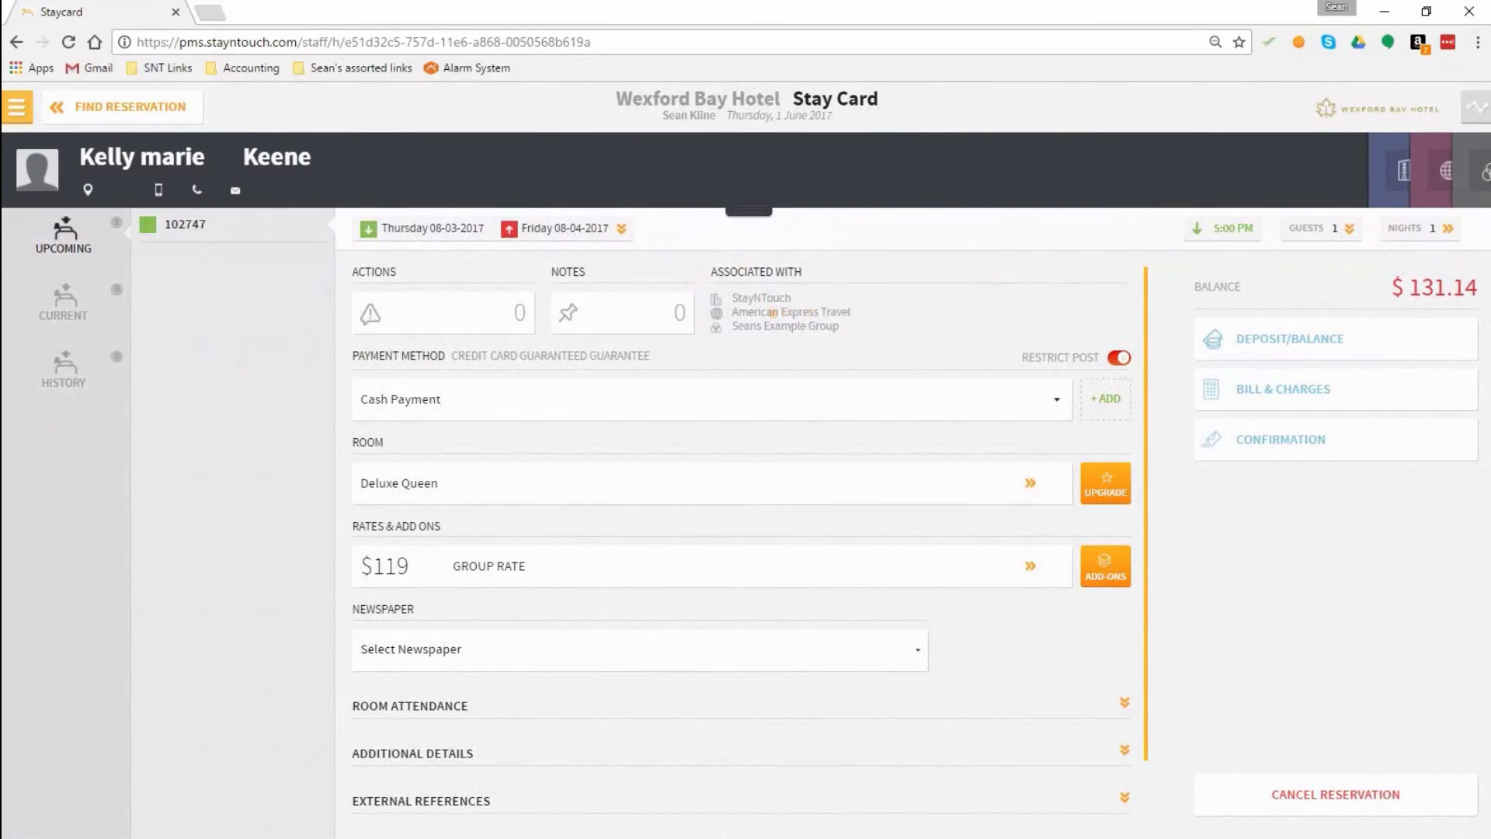
left_click(1398, 191)
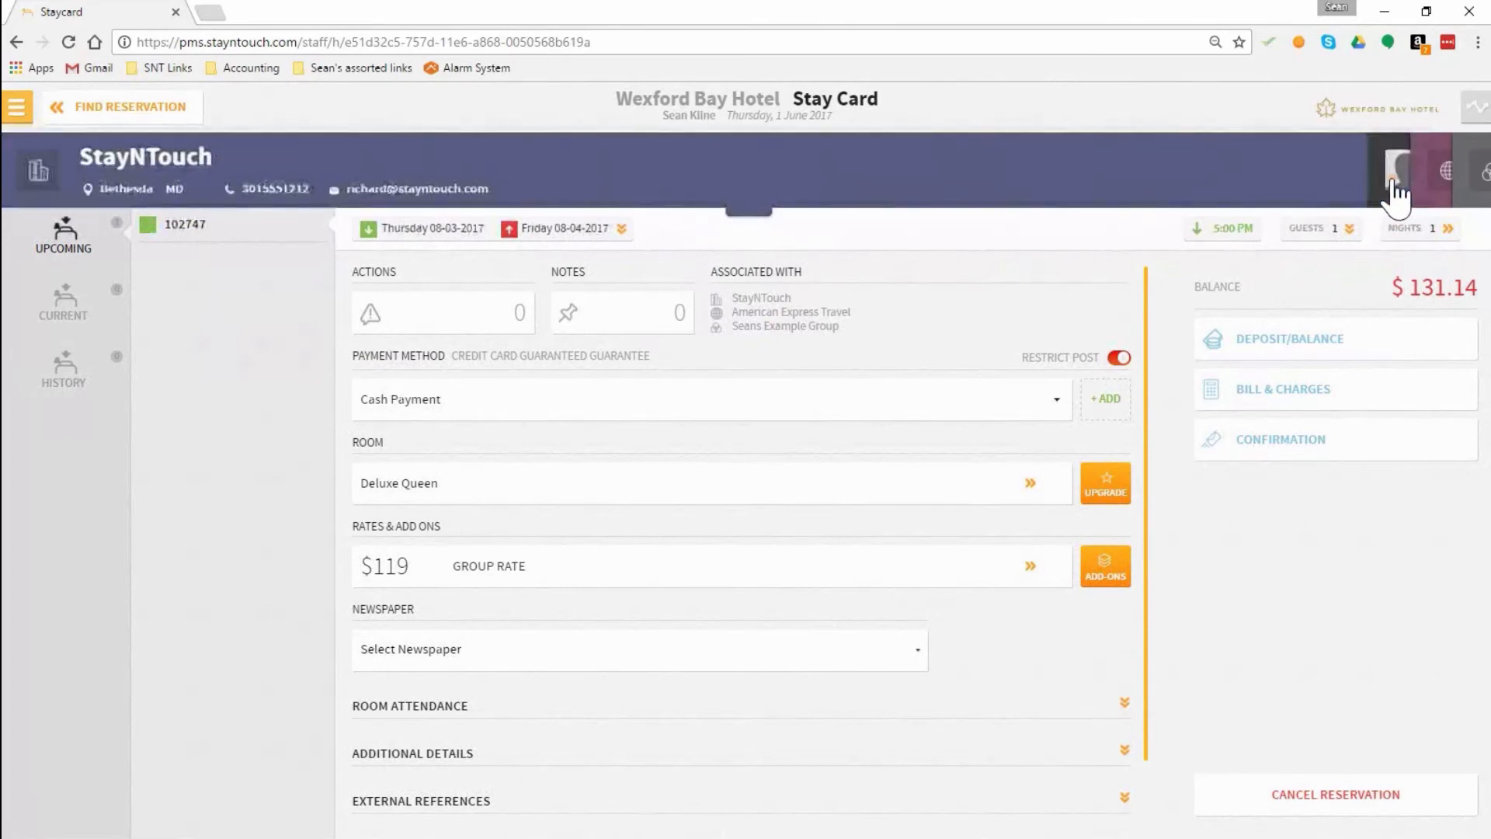
left_click(1433, 190)
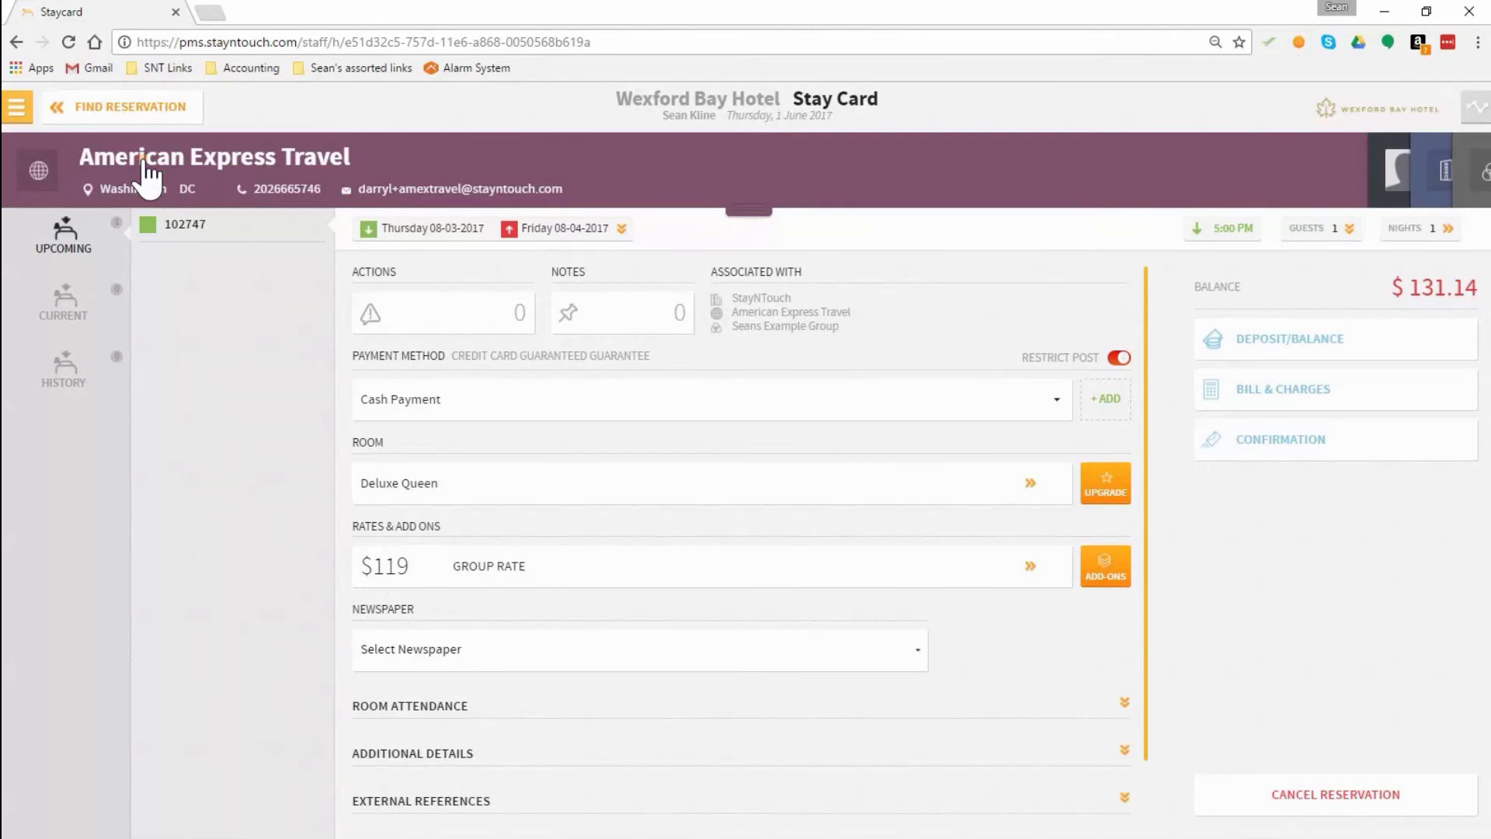
Step: Open the Arrival report and set its date range to start on 08-02-2017
left_click(25, 111)
left_click(91, 535)
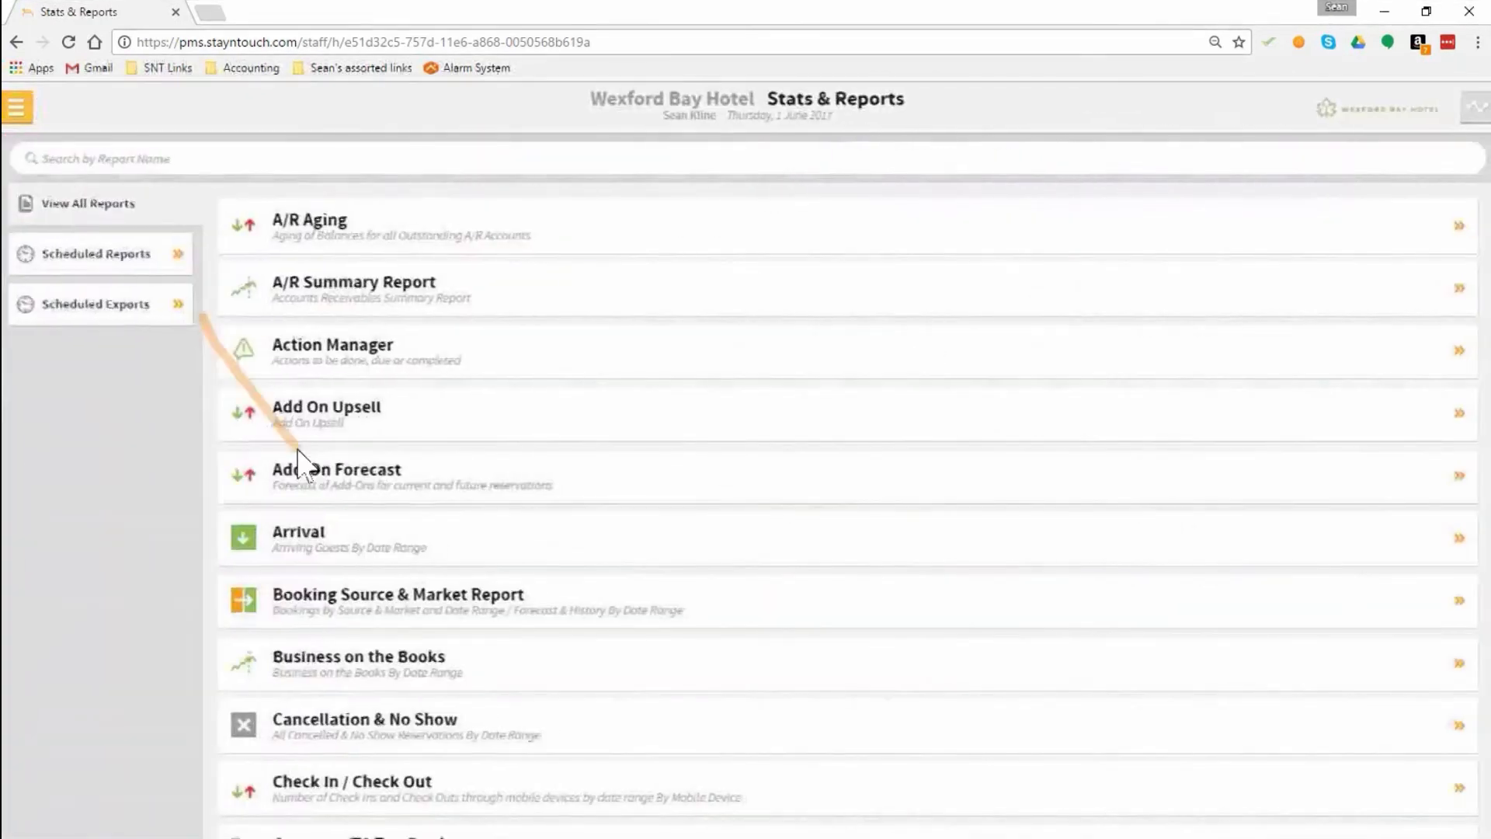
left_click(375, 549)
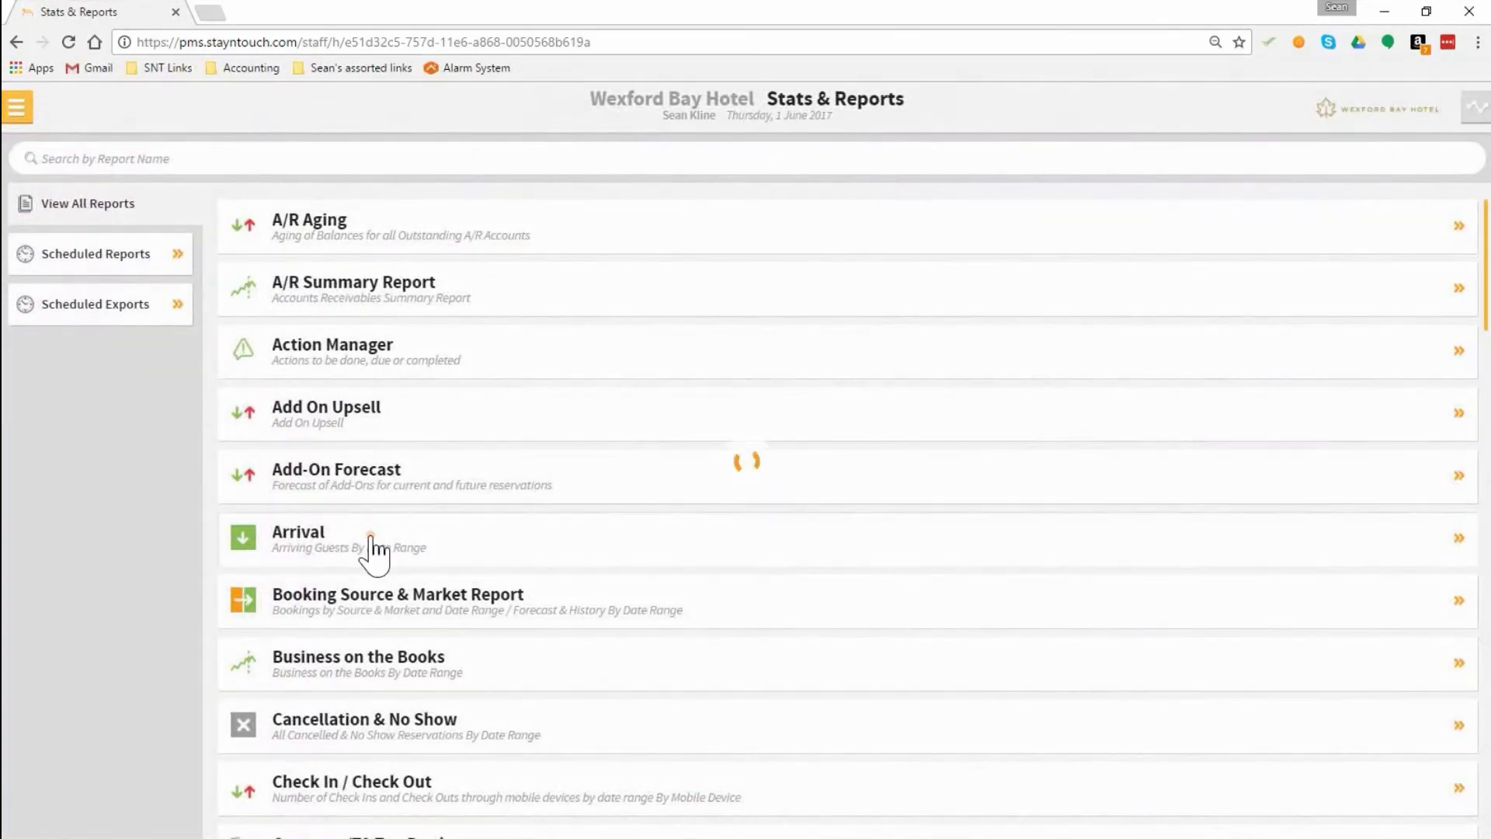
left_click(1428, 304)
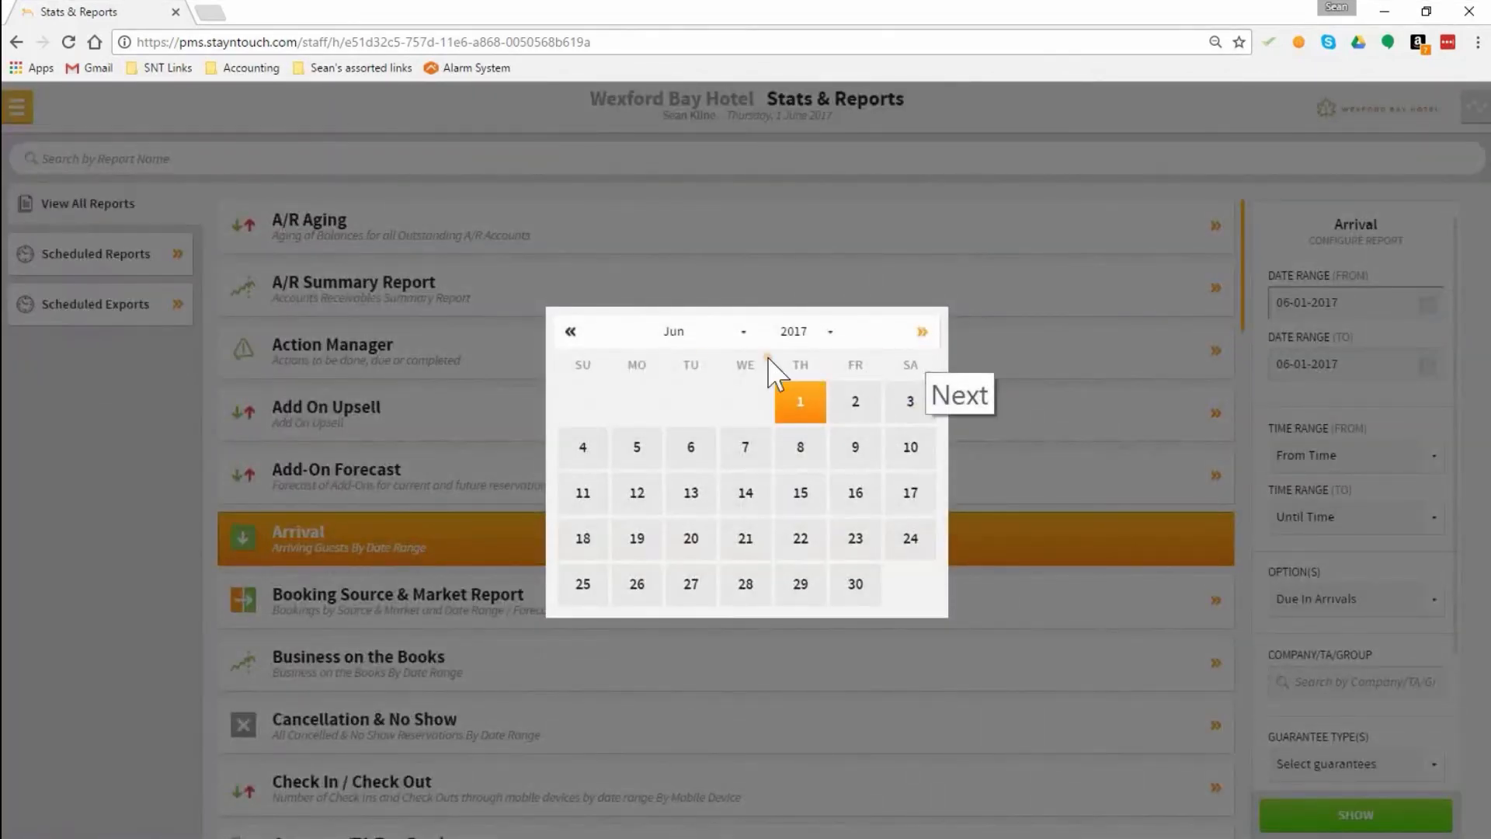
left_click(691, 351)
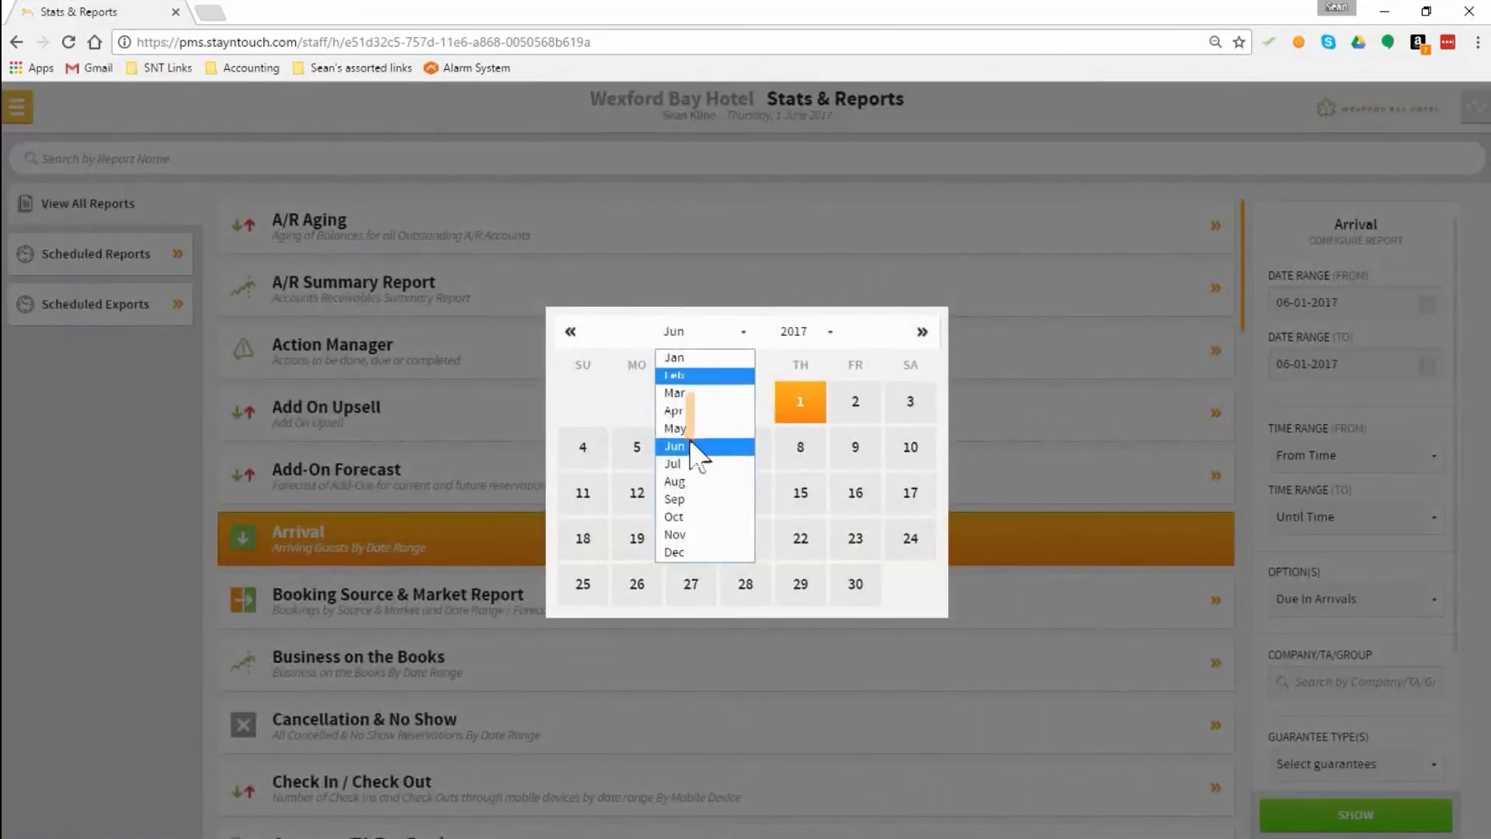
left_click(699, 477)
left_click(744, 400)
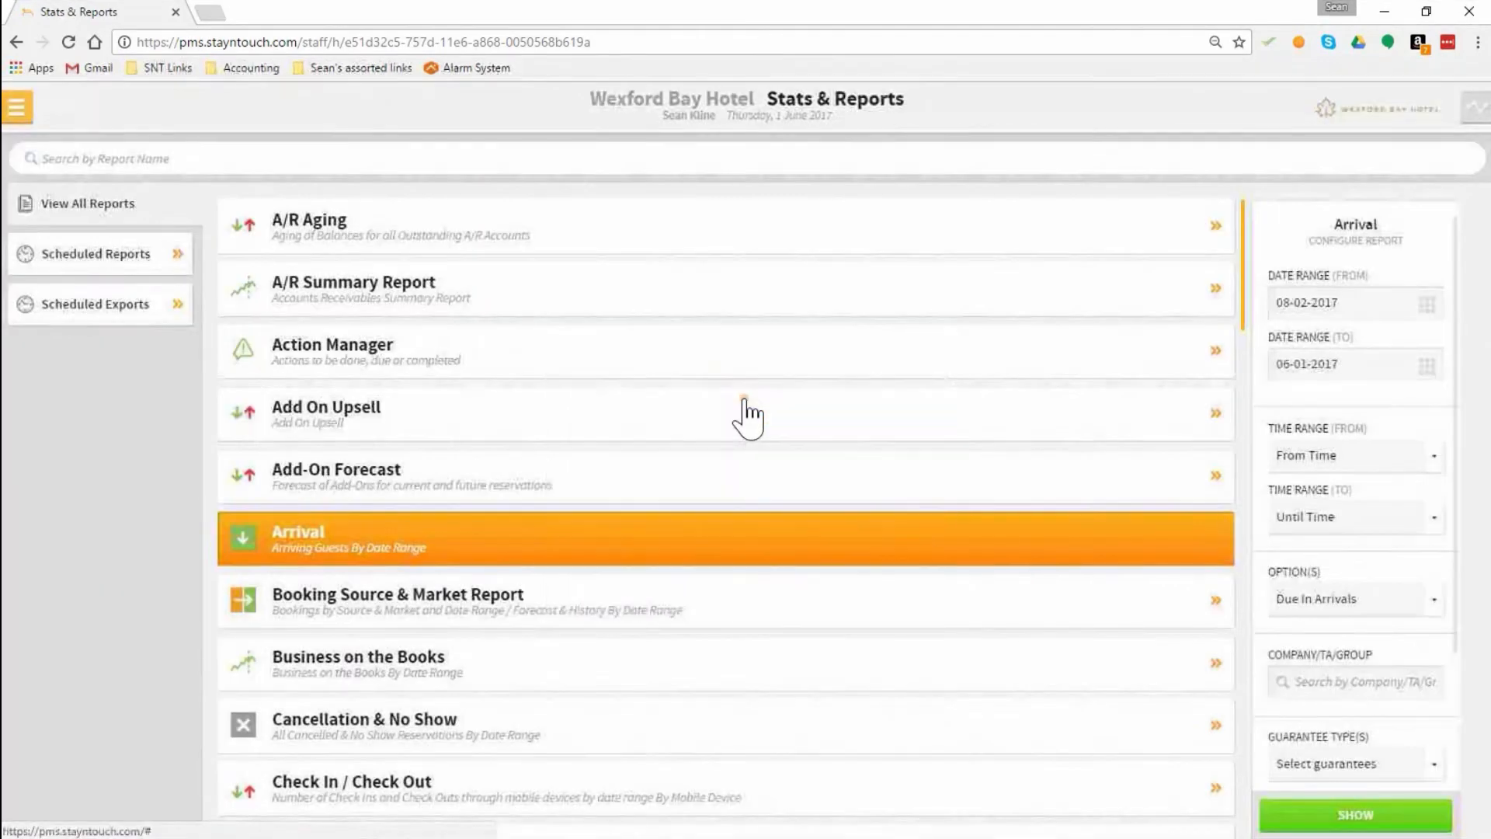
Step: Set the end of the Arrival report's date range to 08-06-2017
left_click(1428, 366)
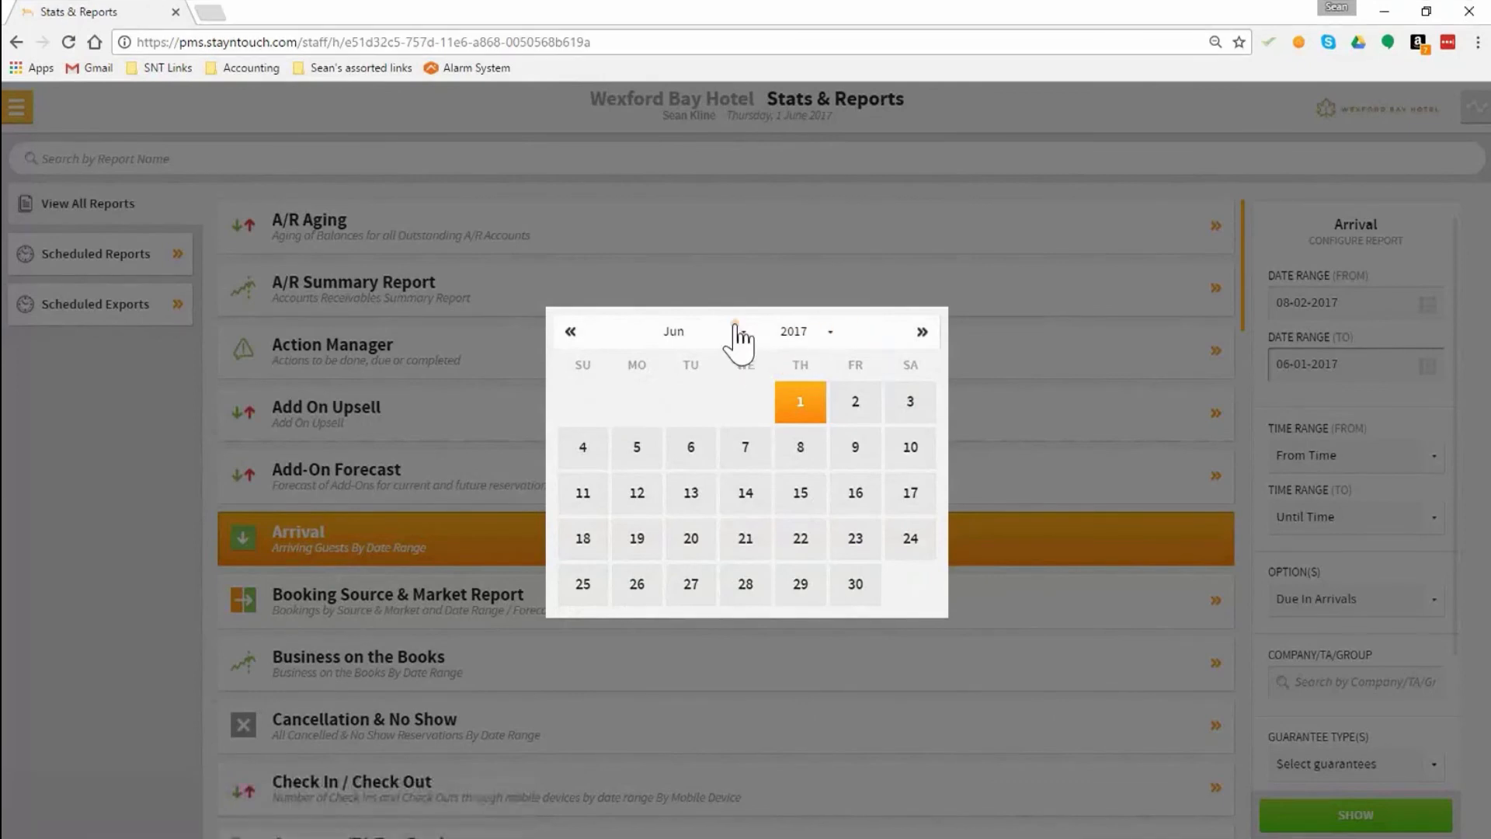
left_click(738, 333)
left_click(713, 482)
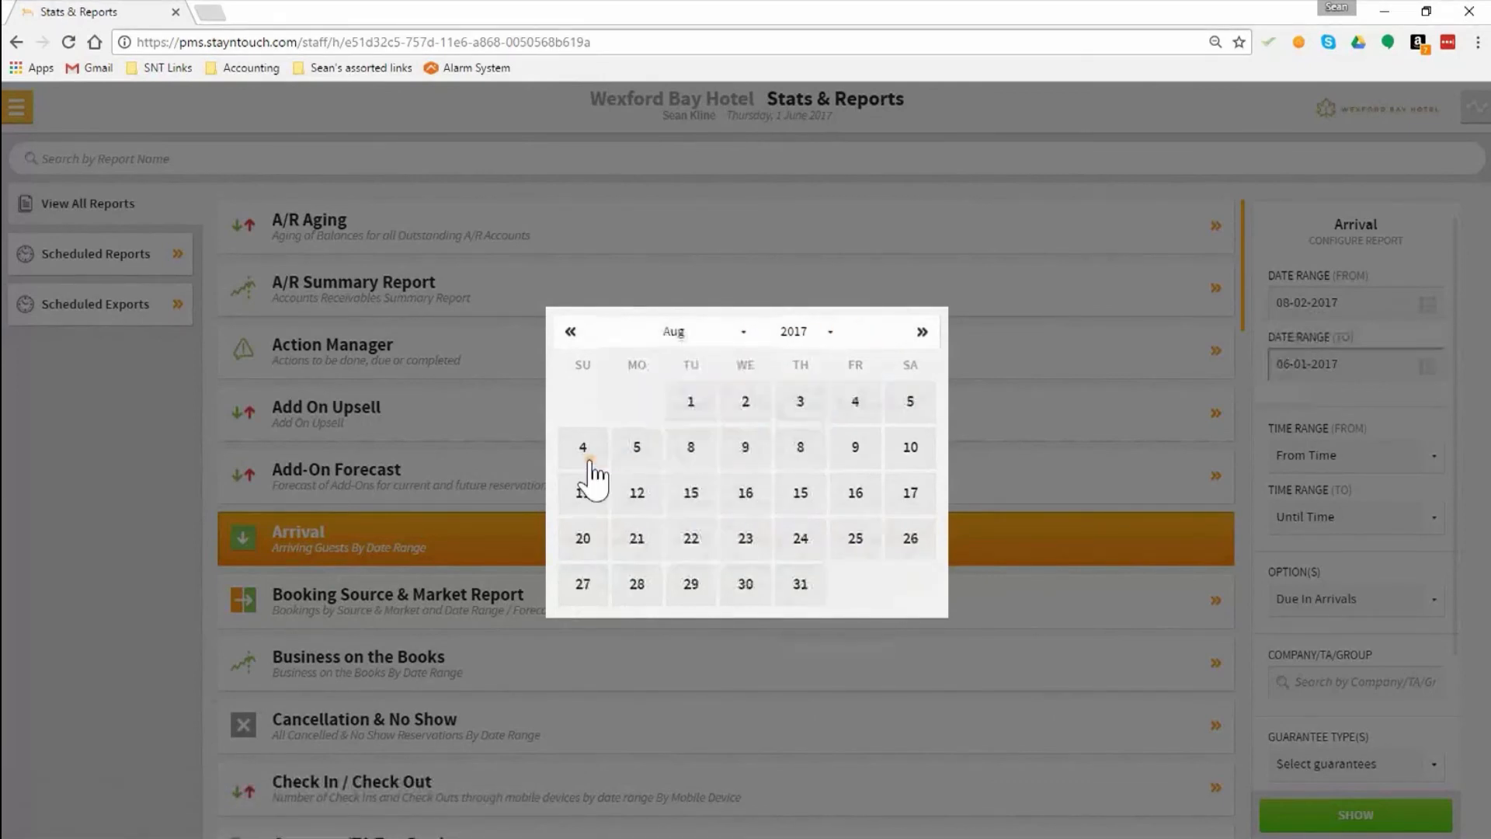
left_click(592, 454)
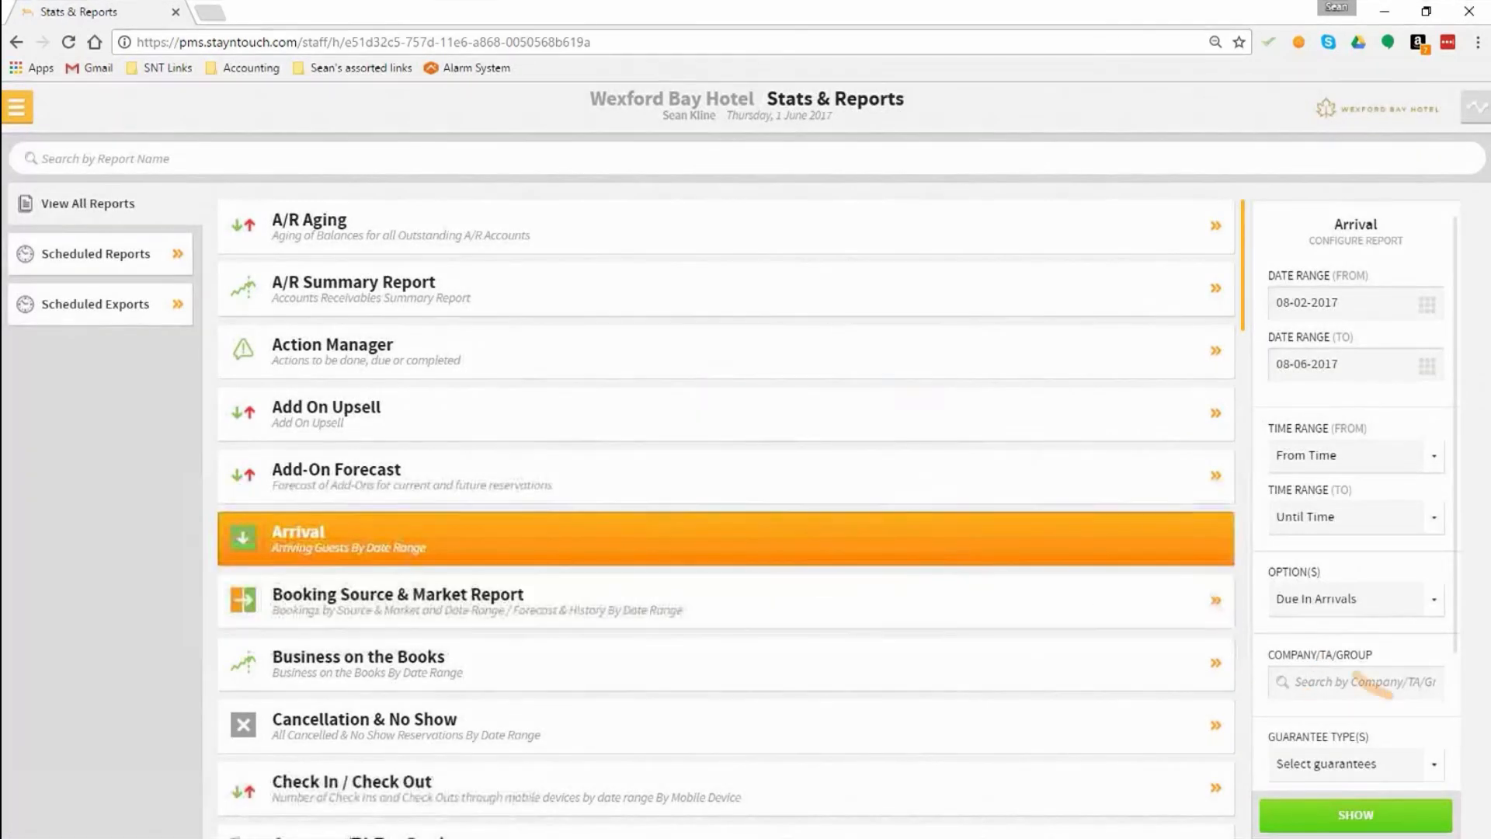
Step: Filter the Arrival report by the group Seans Example Group
left_click(1321, 682)
type("sea")
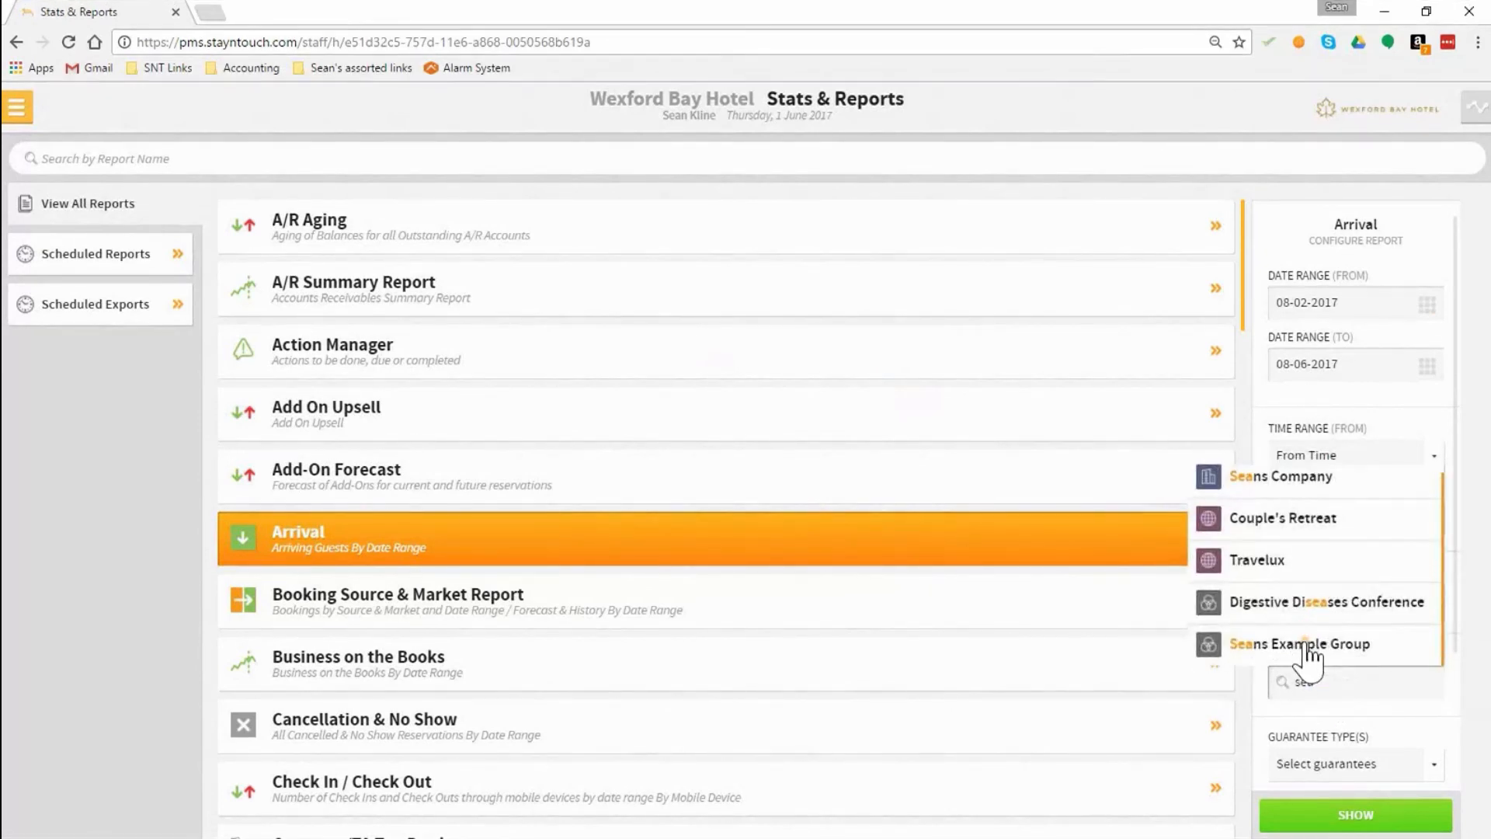
left_click(1310, 657)
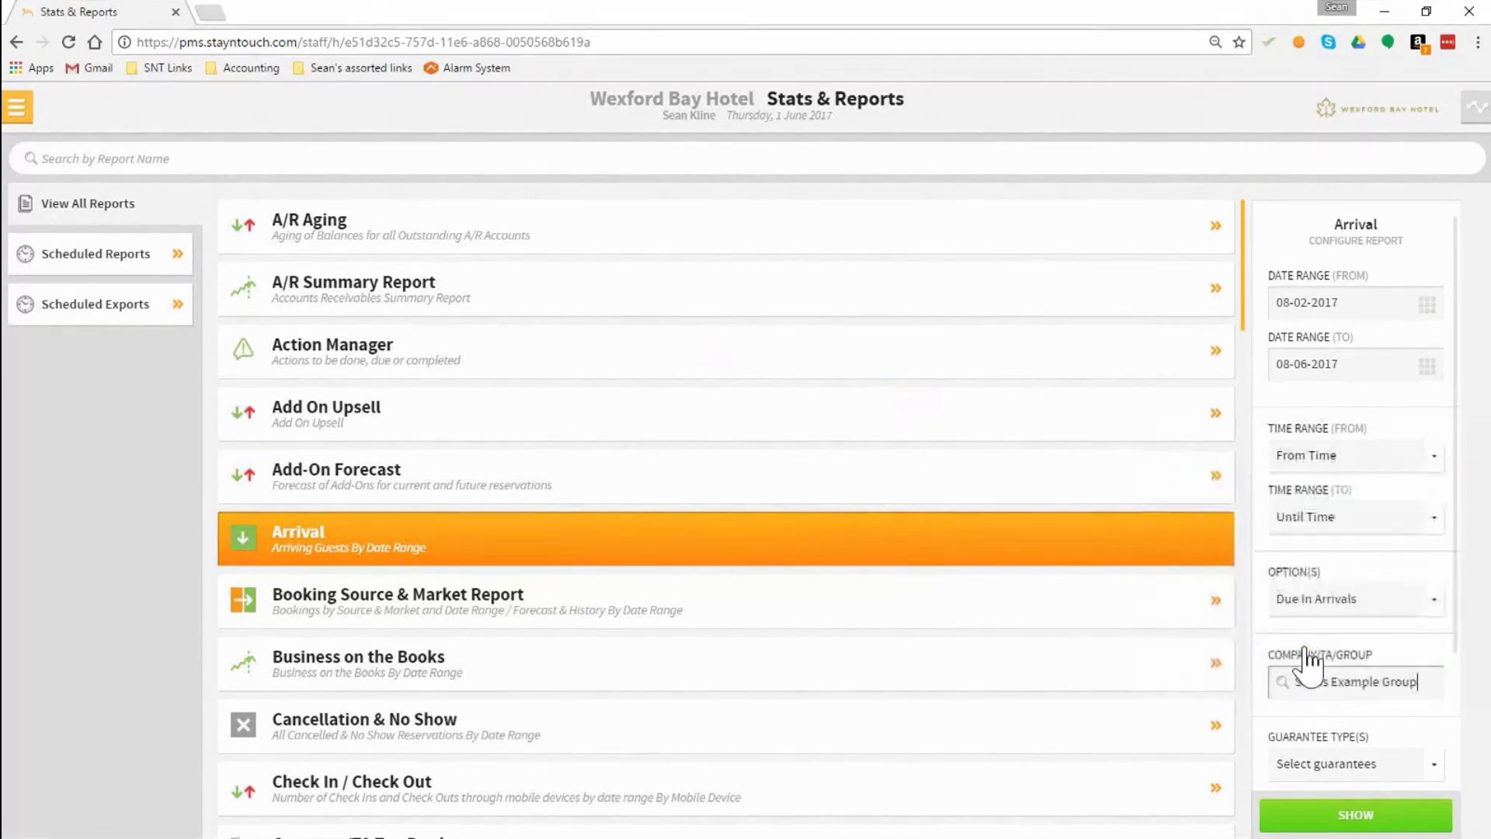
Step: Include reservation notes and guests in the Arrival report's options, and run the report
left_click(1329, 606)
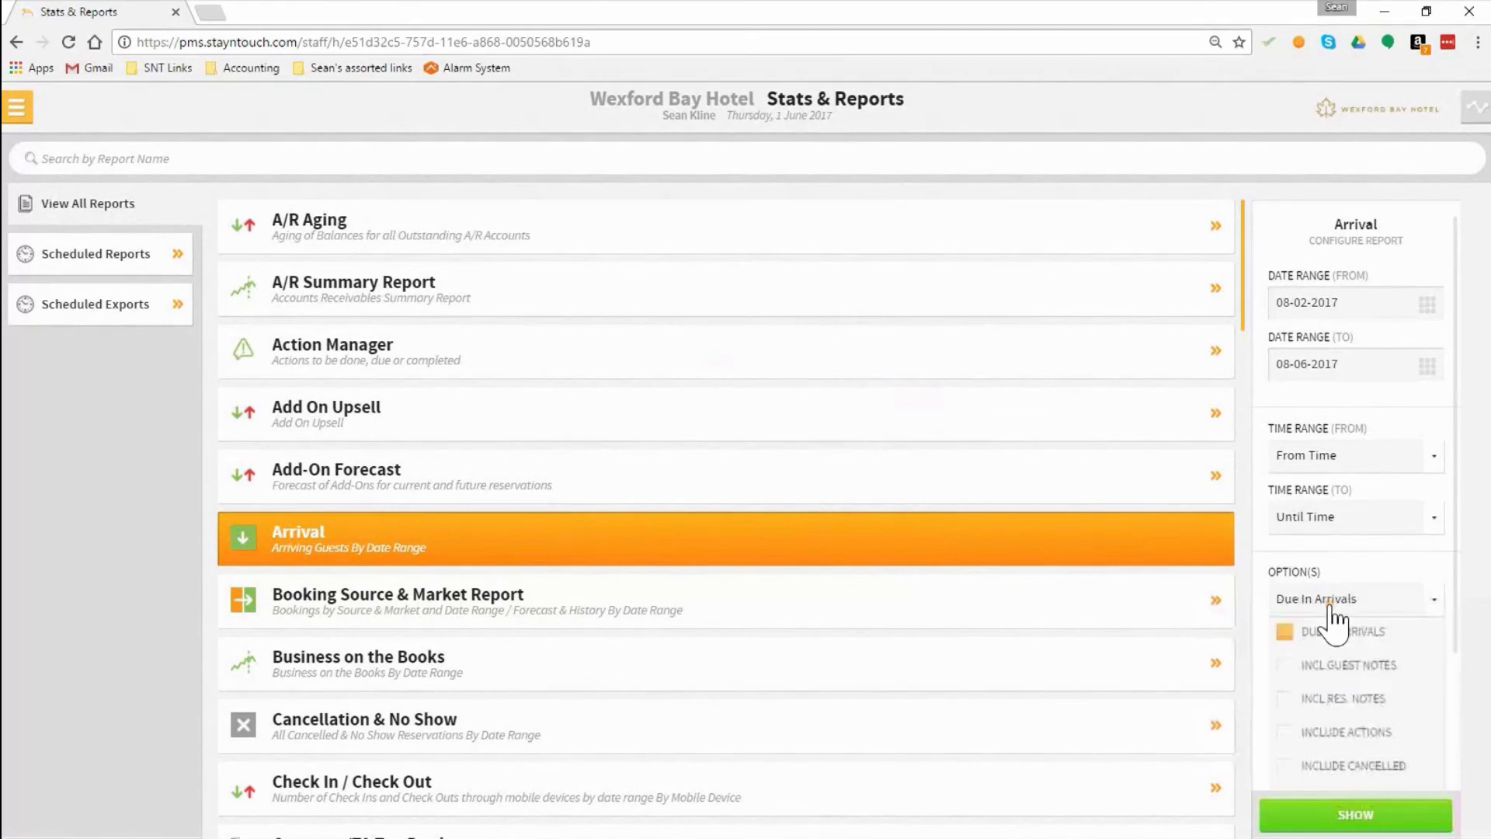
left_click(1335, 702)
scroll(1336, 700, "down", 1)
left_click(1321, 750)
left_click(1355, 825)
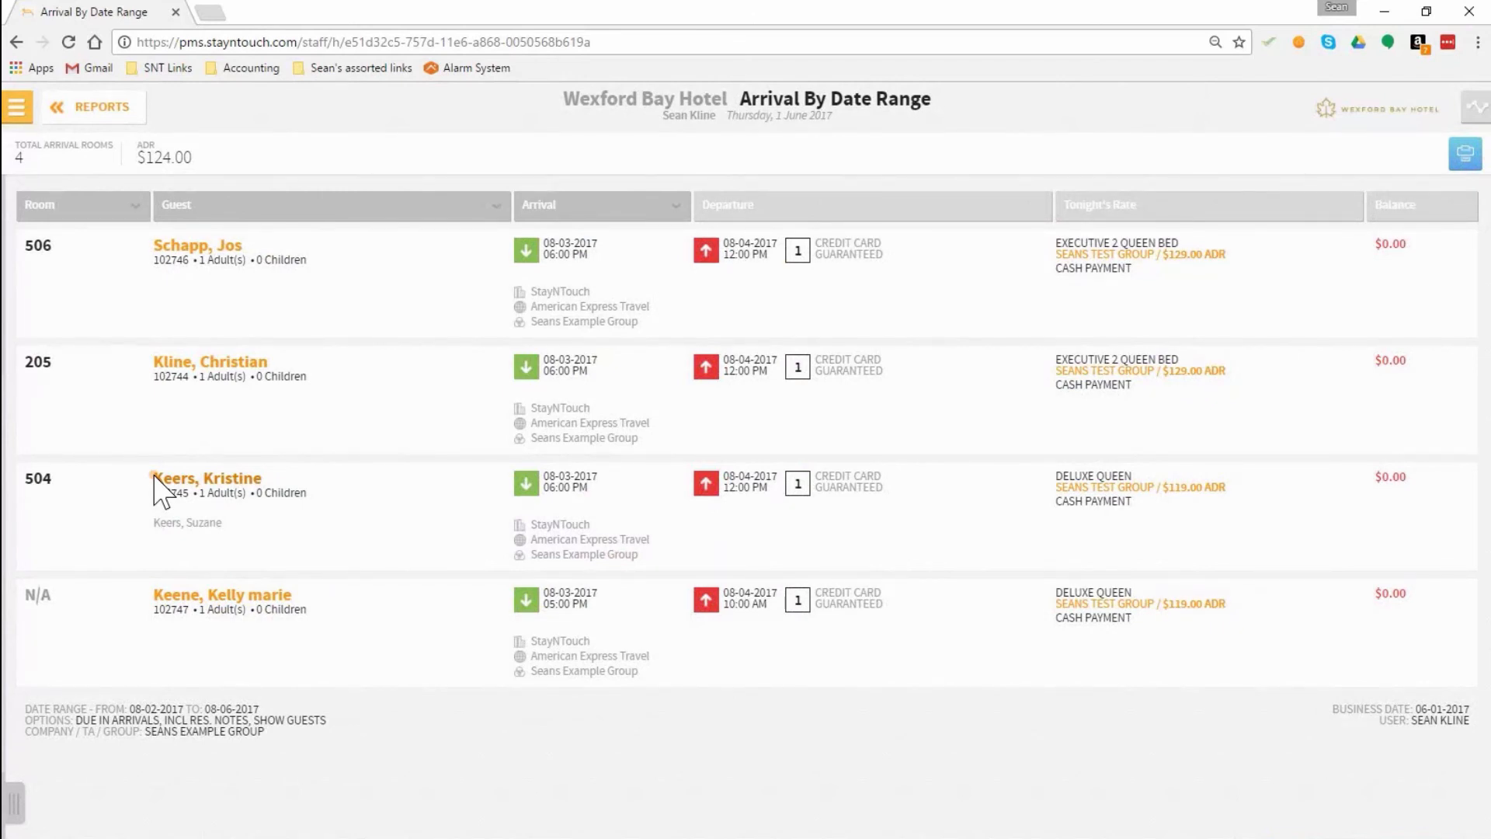
Step: Leave the Arrival report and return to the manager dashboard
left_click(16, 106)
left_click(85, 160)
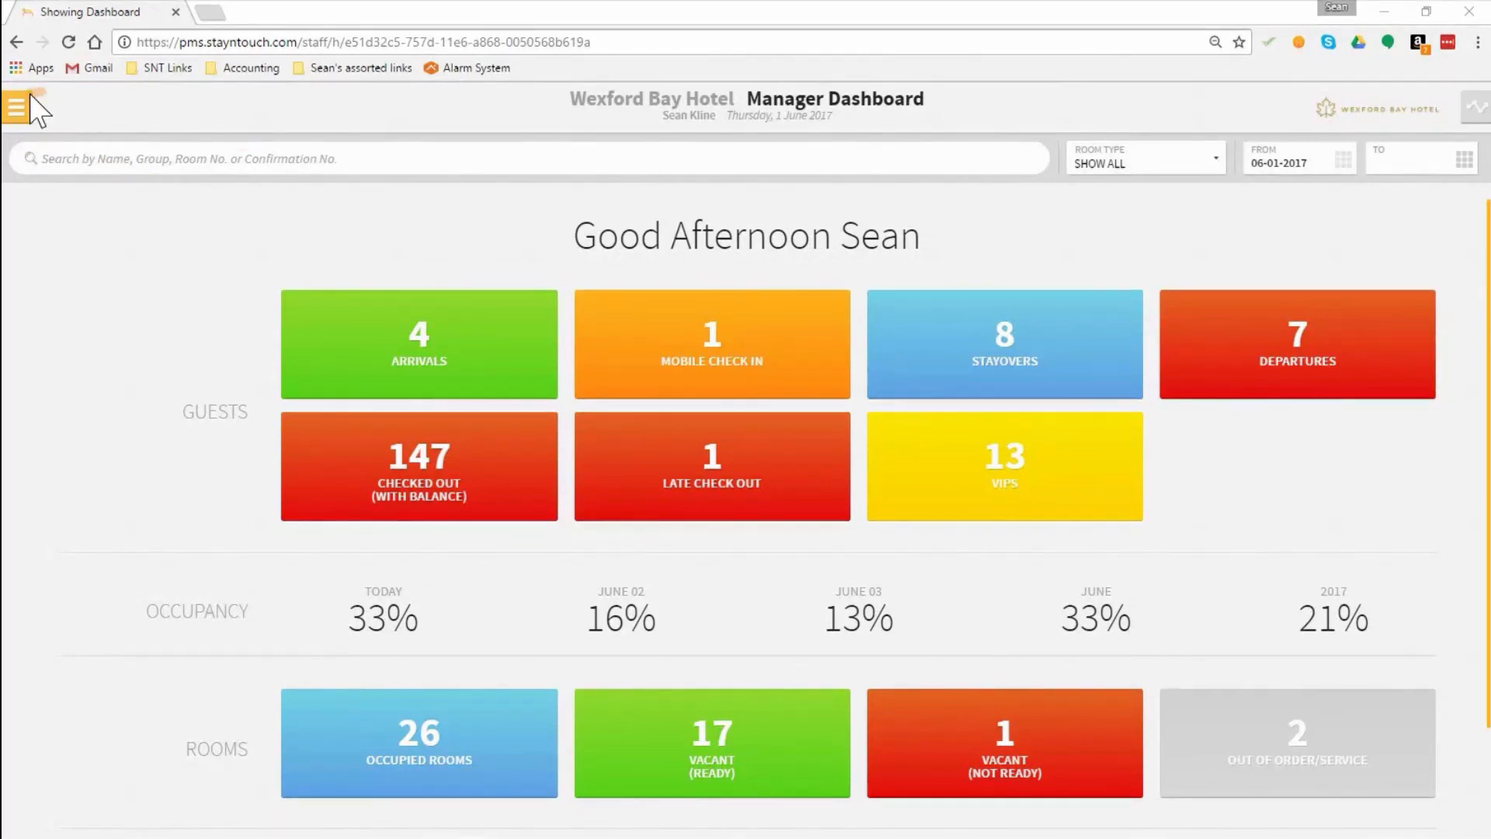
left_click(123, 155)
type("Sean")
key("BackSpace")
key("BackSpace")
type("ean ex")
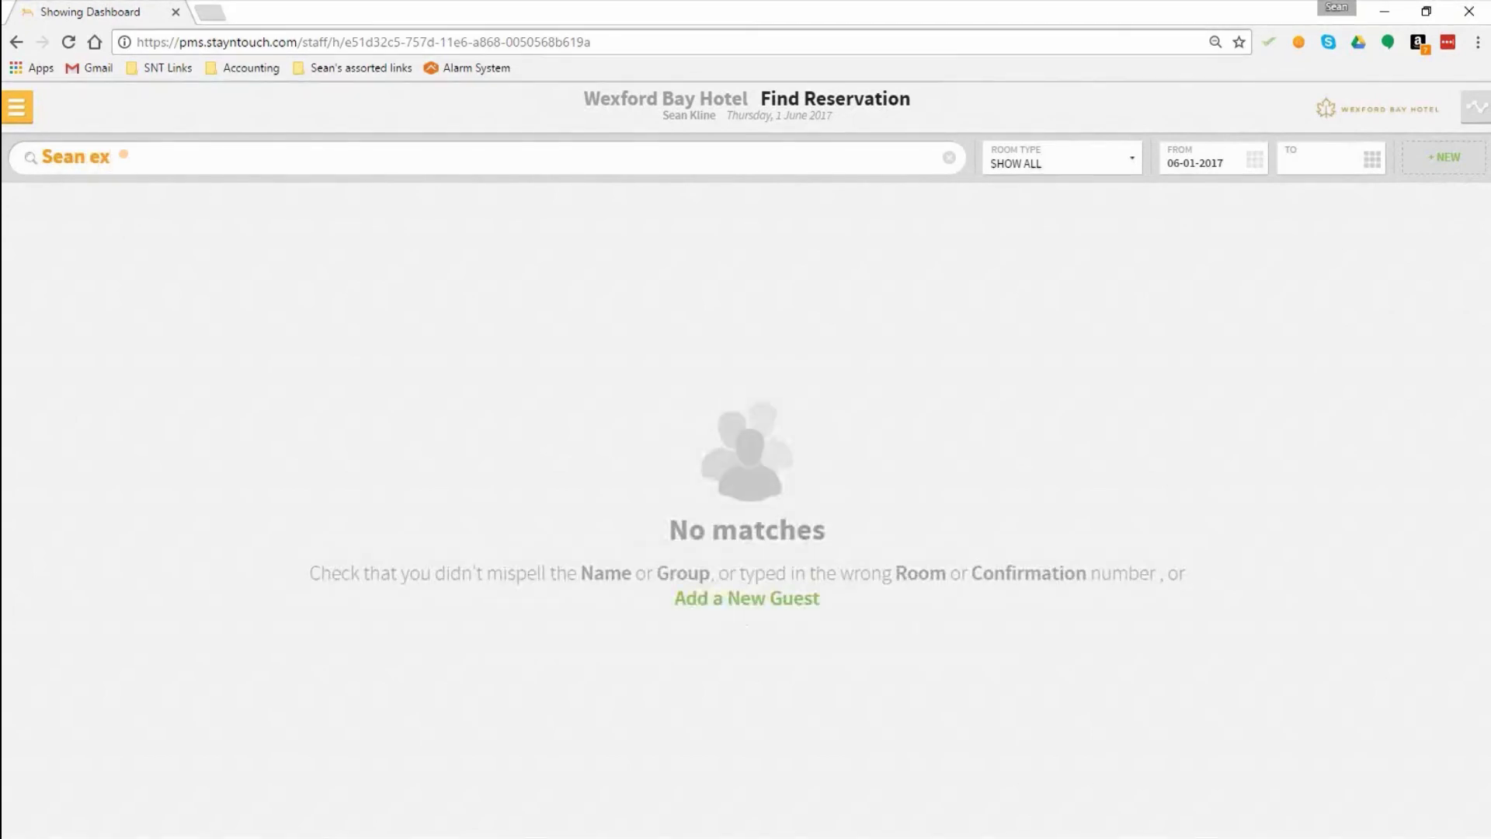
key("BackSpace")
key("BackSpace")
key("BackSpace")
key("BackSpace")
key("BackSpace")
key("BackSpace")
key("BackSpace")
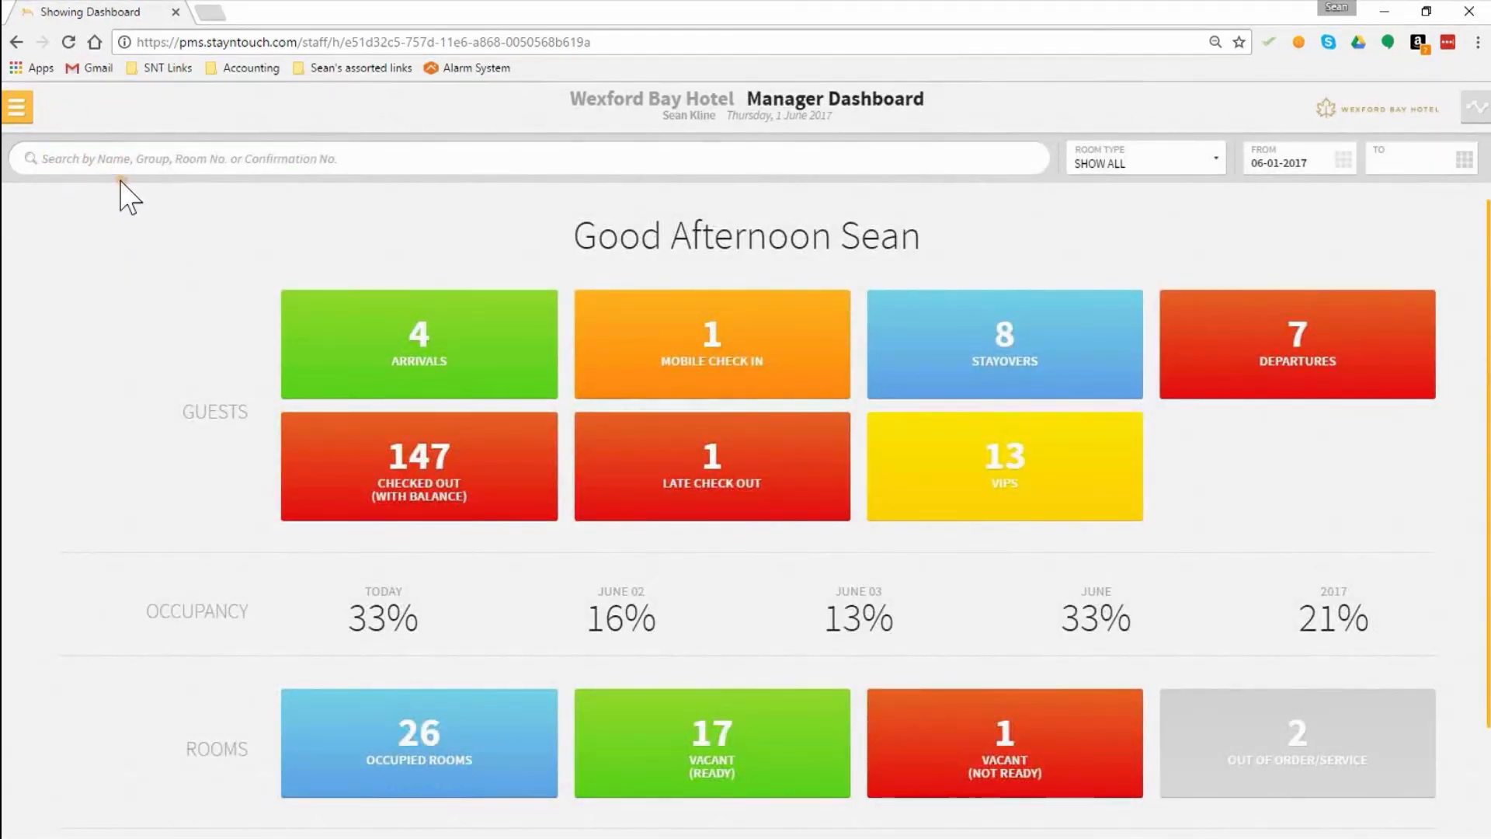
Step: Search the reservations by the accompanying guest's first name, and repeat the search with the last name
type("Suza")
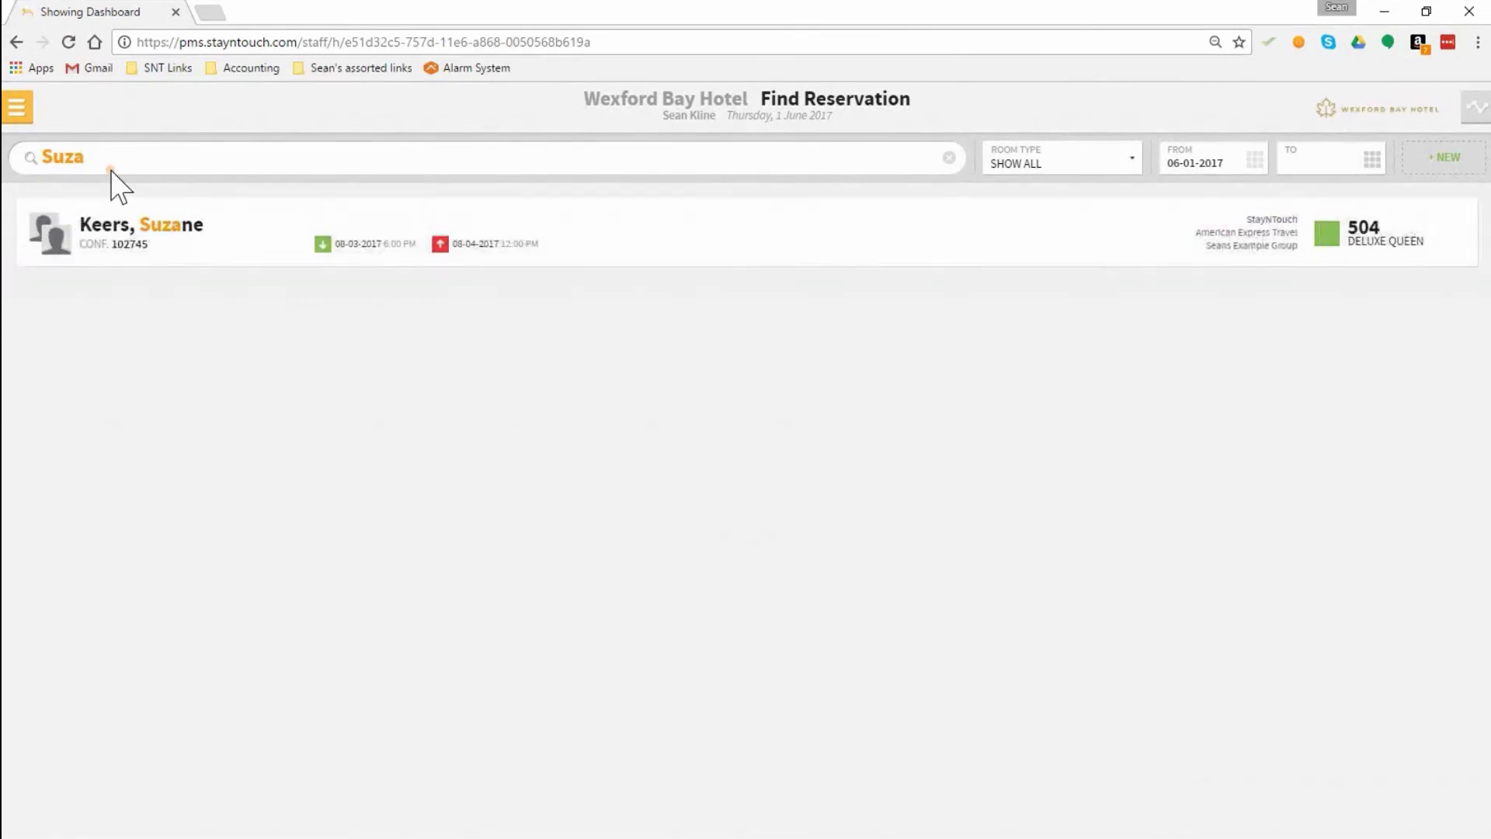
key("ctrl+a")
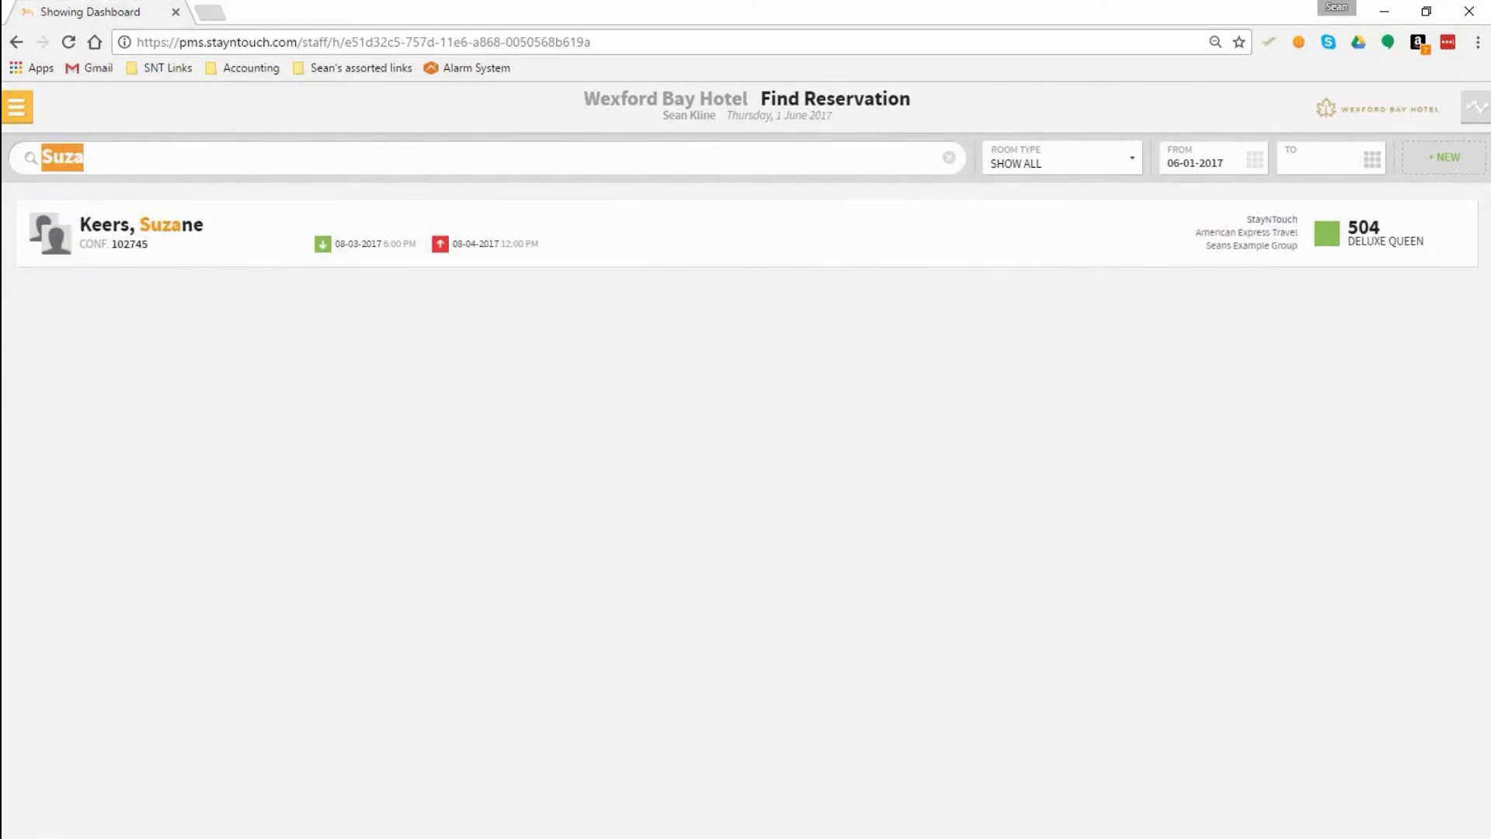
type("Keers")
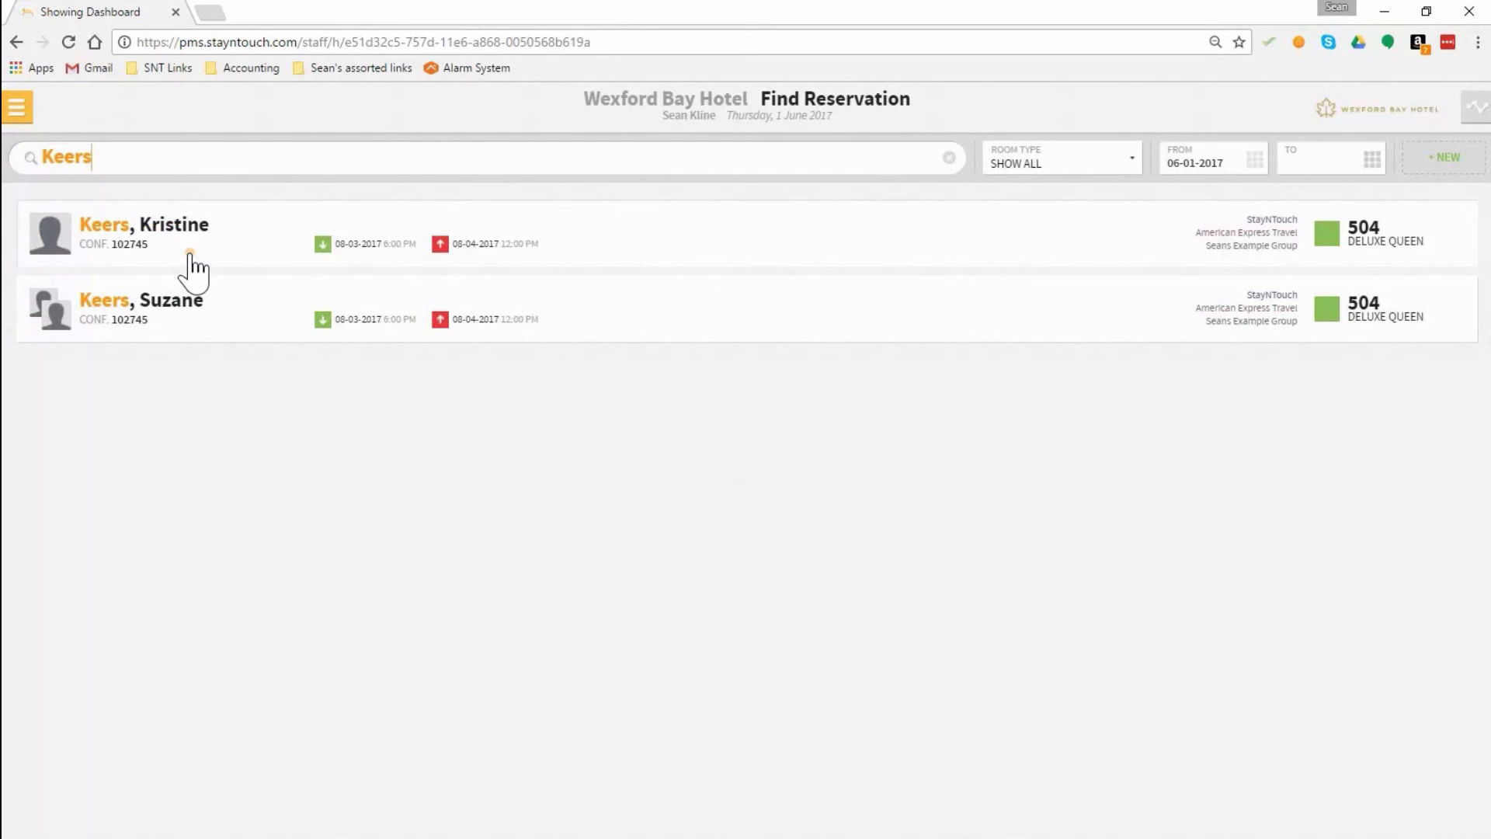
Step: Open the accompanying guest's reservation and display the guest details on its stay card
left_click(199, 310)
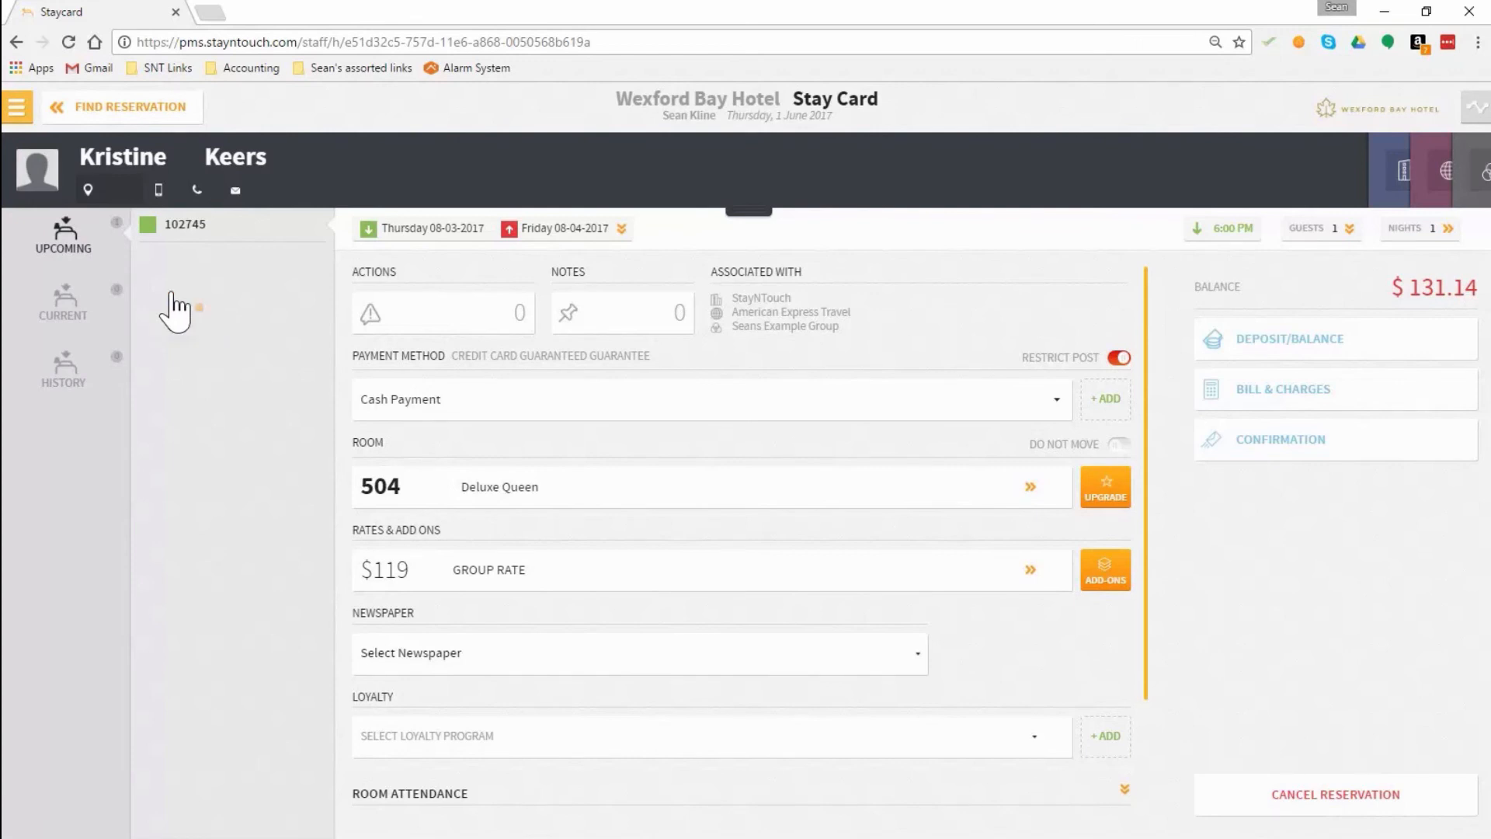
left_click(1330, 234)
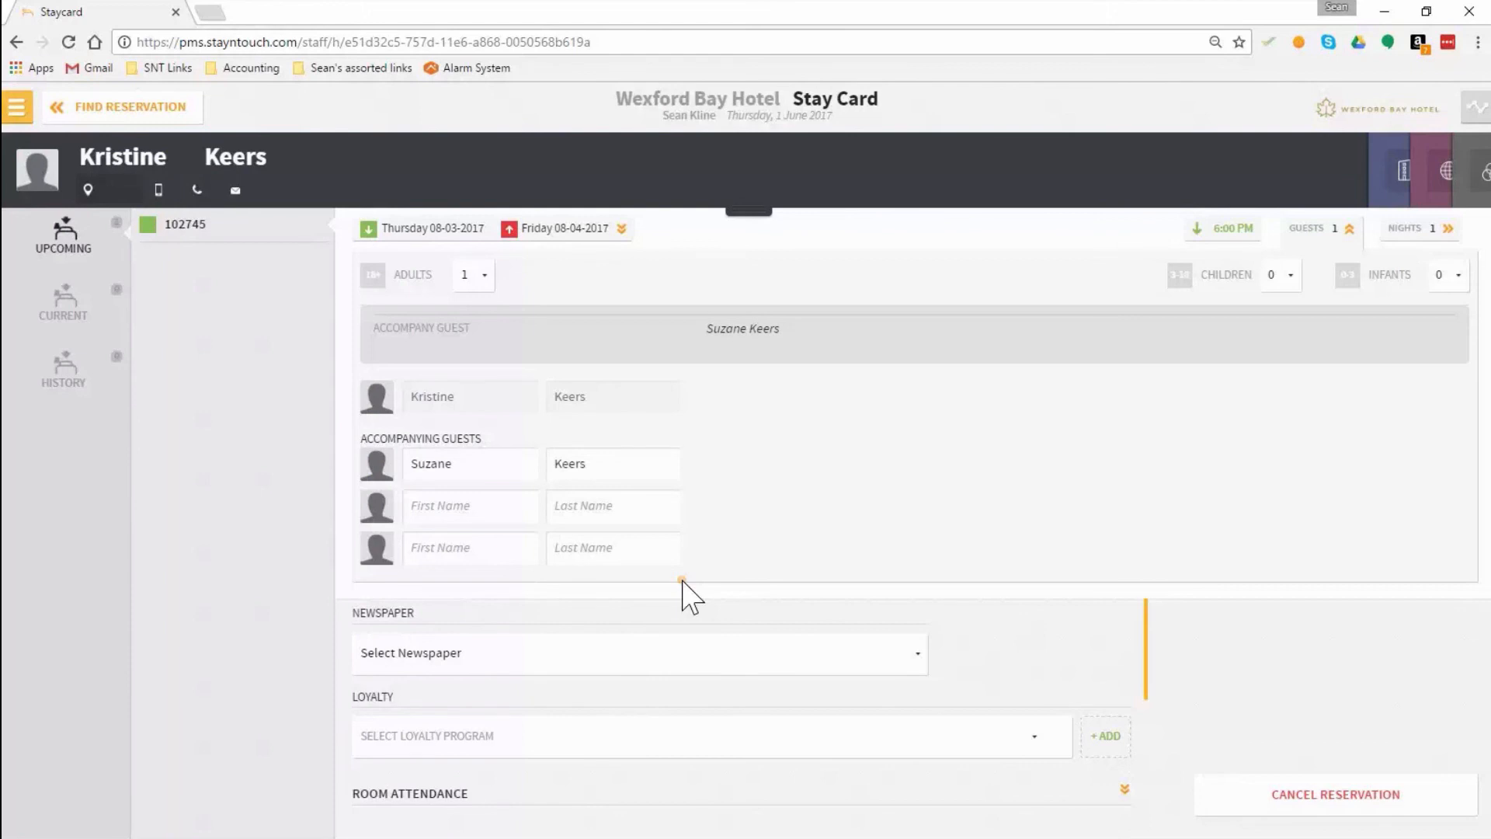
Step: Open the details of Seans Example Group from the list of managed groups
left_click(17, 107)
left_click(67, 261)
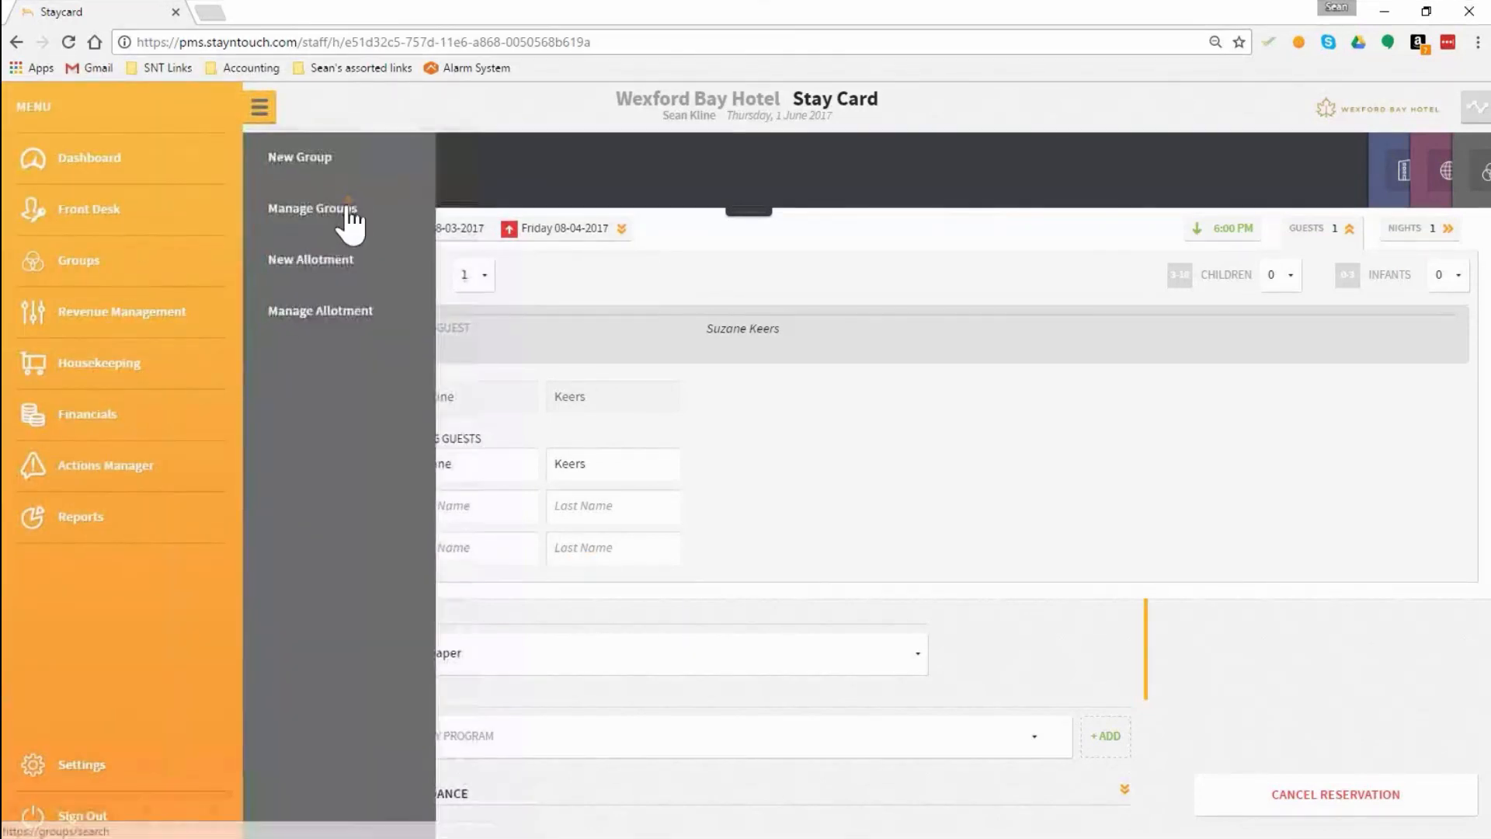
left_click(337, 219)
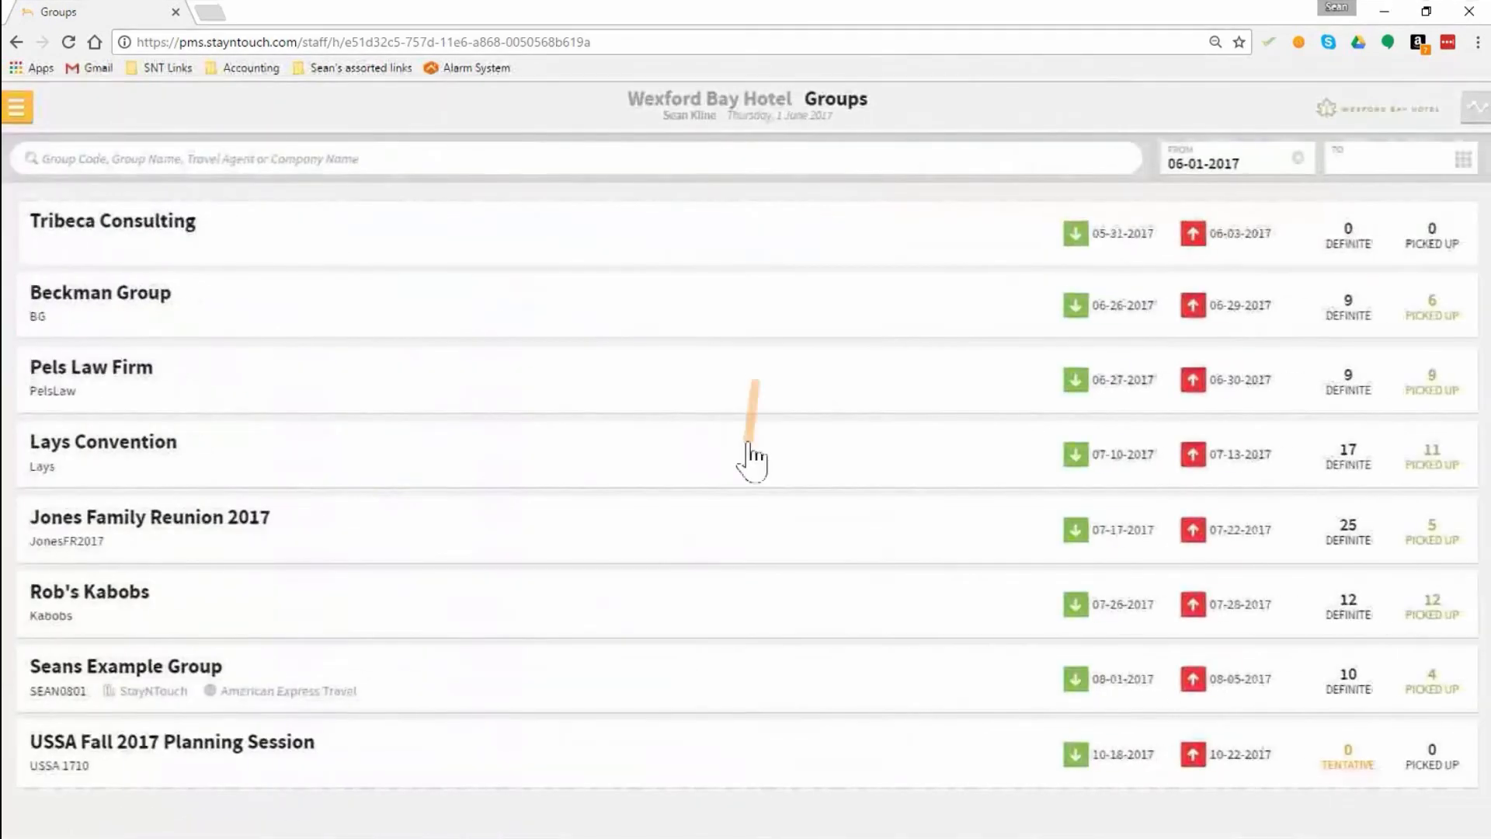
left_click(190, 709)
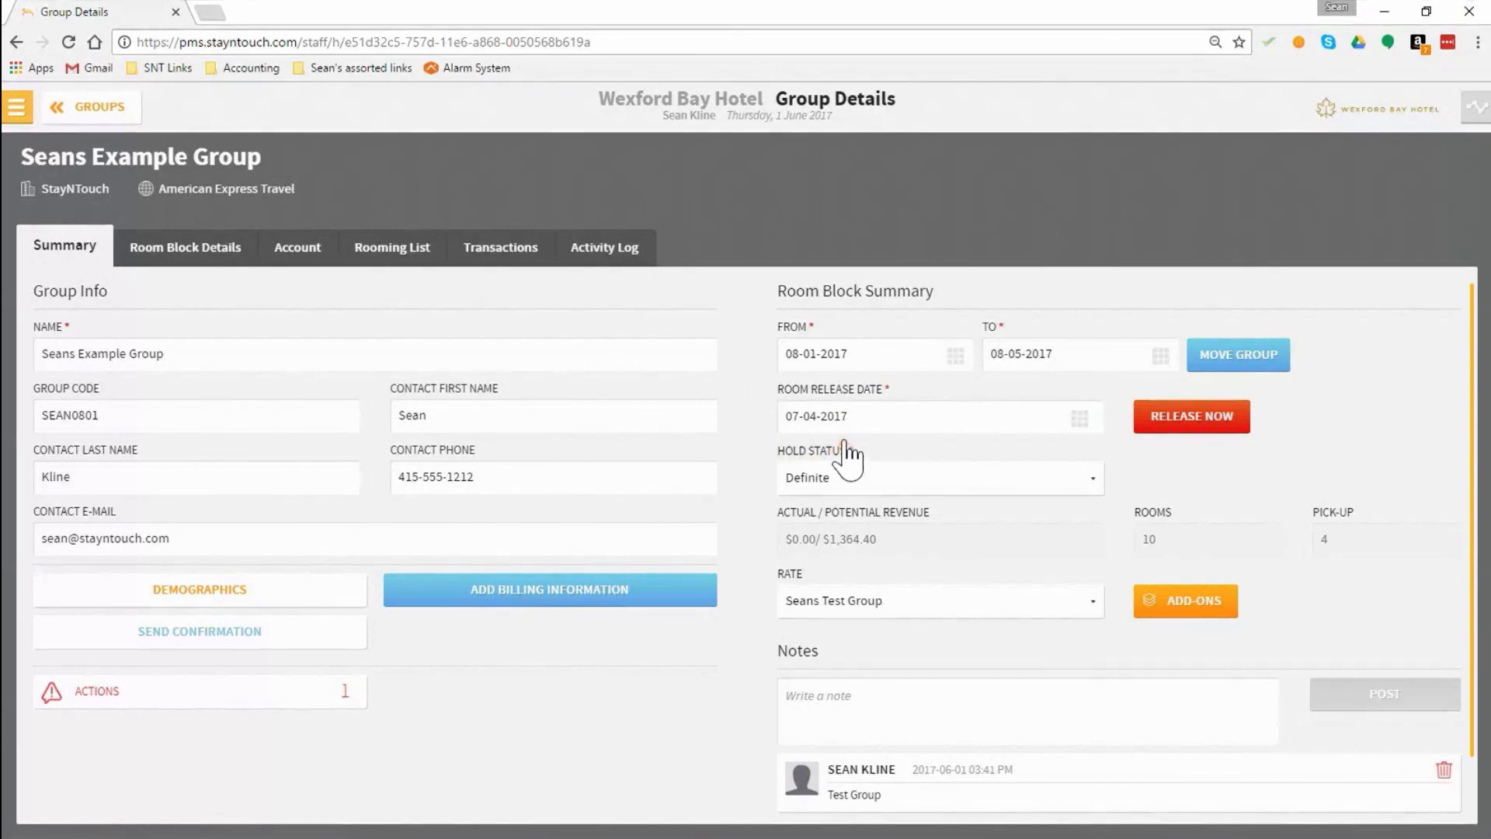
Step: Display the availability overview for groups and set its start date to 08-01-2017
left_click(1476, 115)
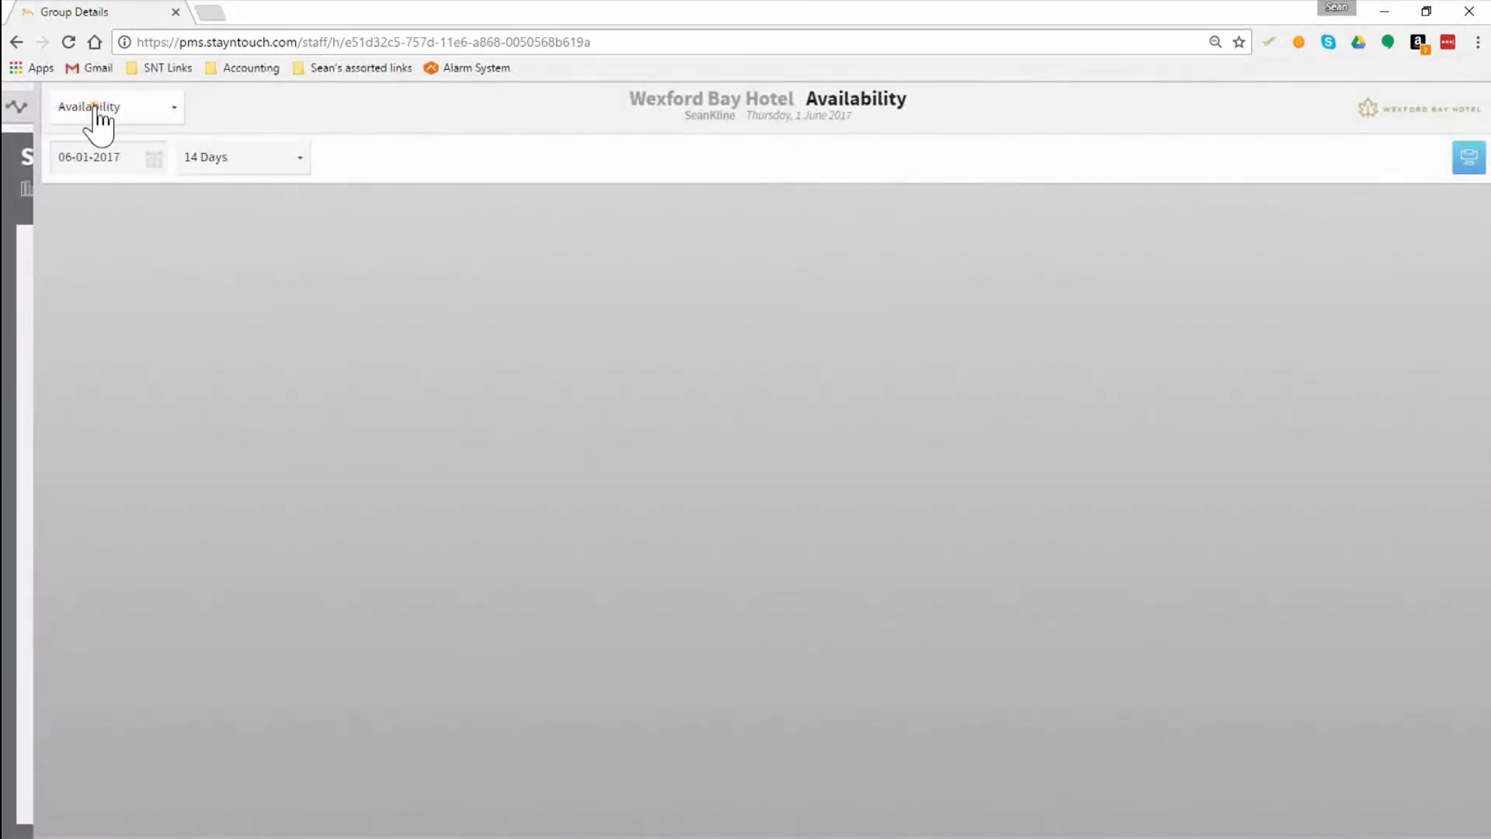
left_click(94, 107)
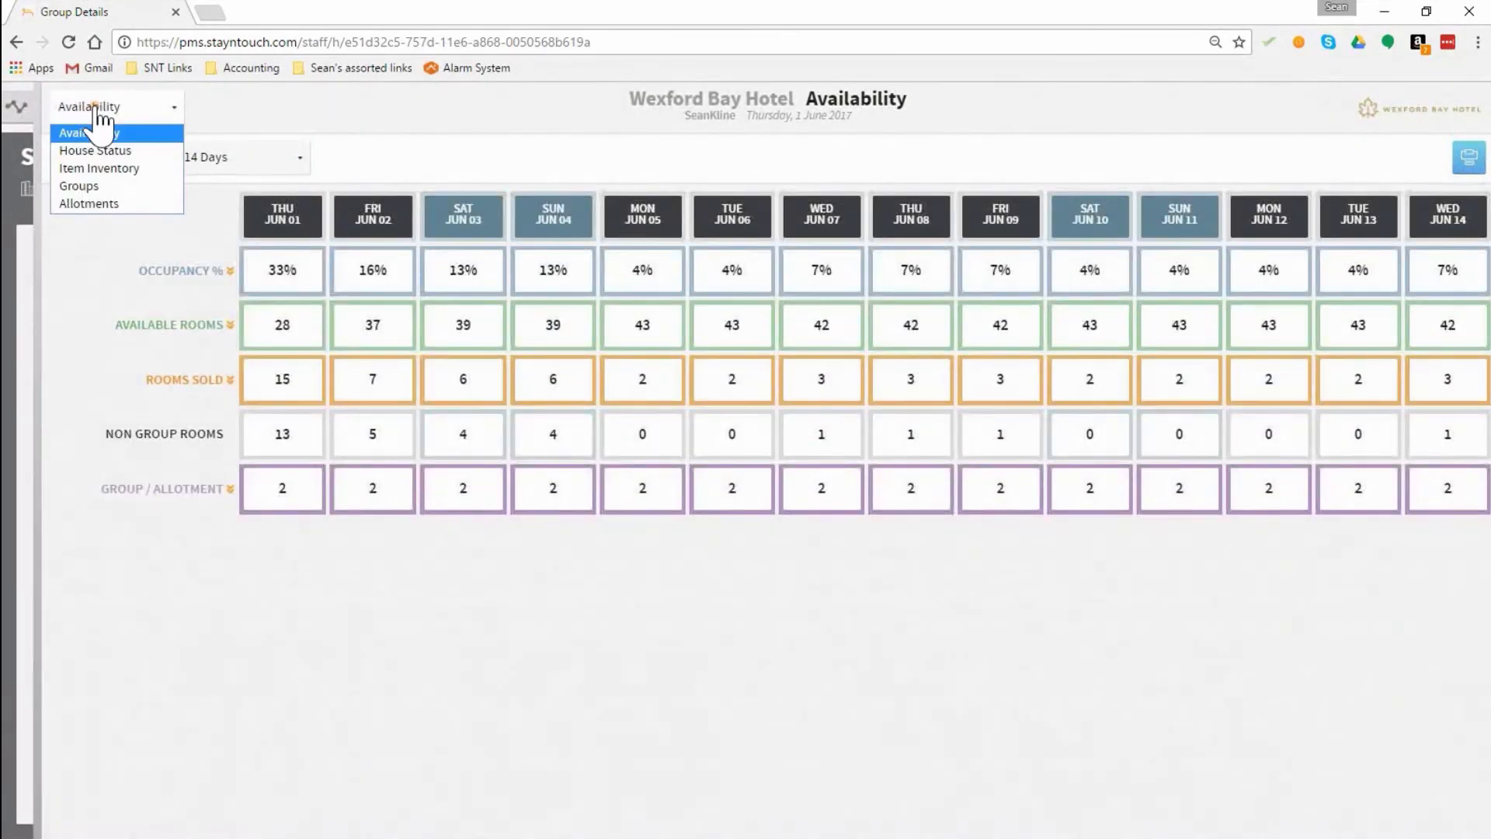
left_click(93, 187)
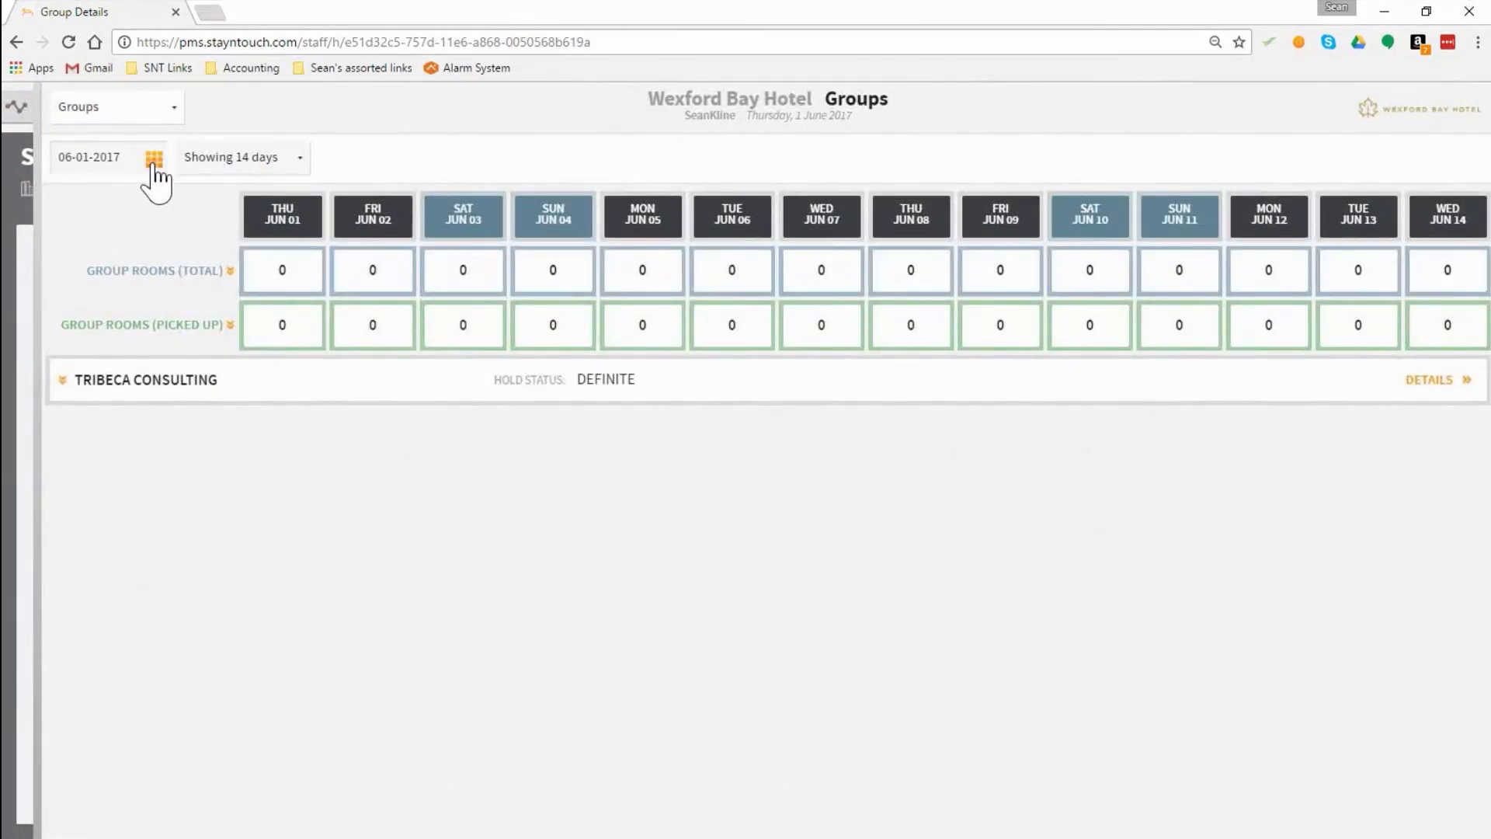
left_click(155, 161)
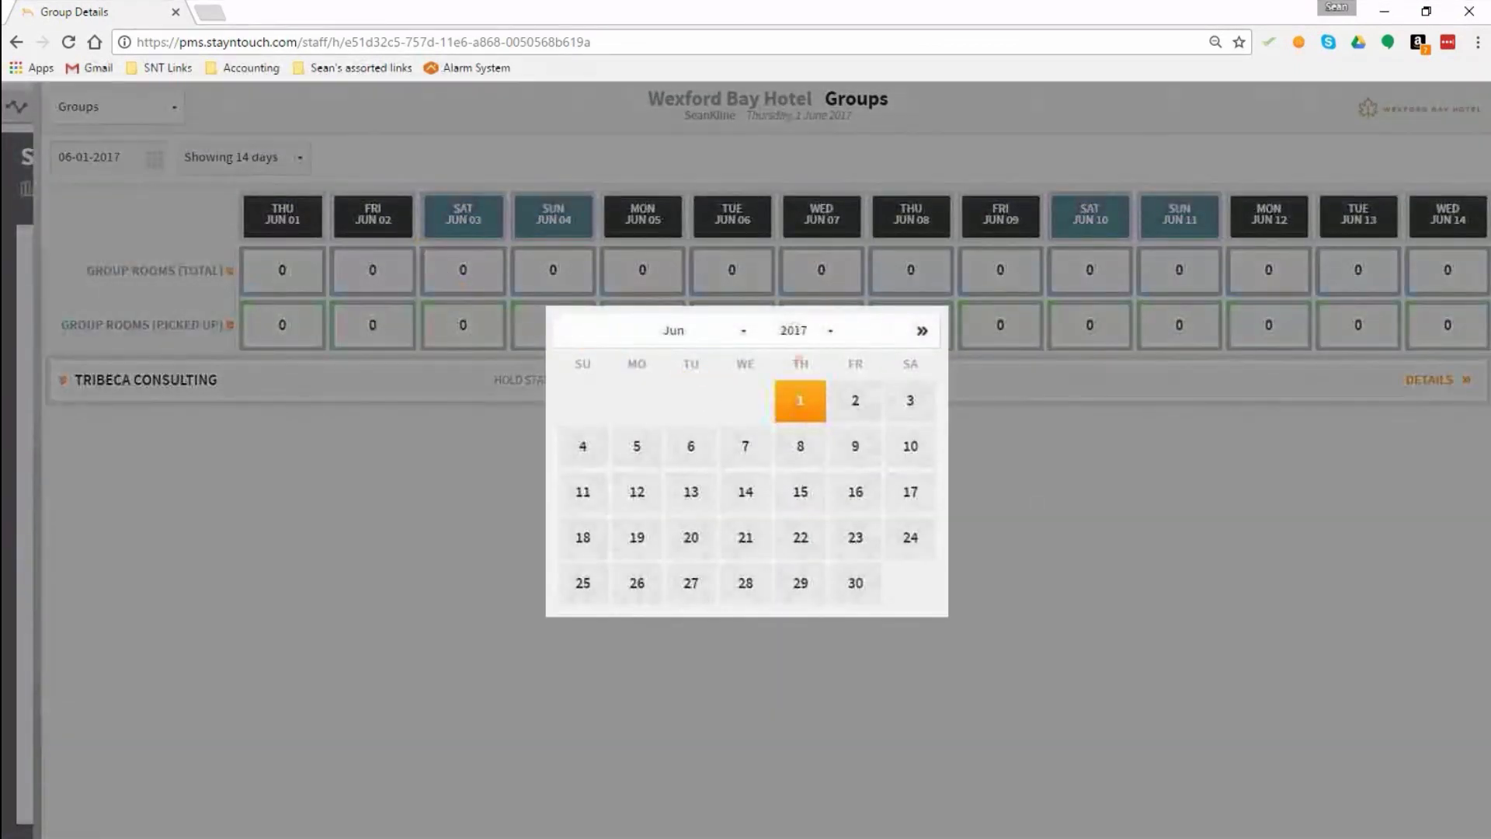
left_click(680, 333)
left_click(675, 390)
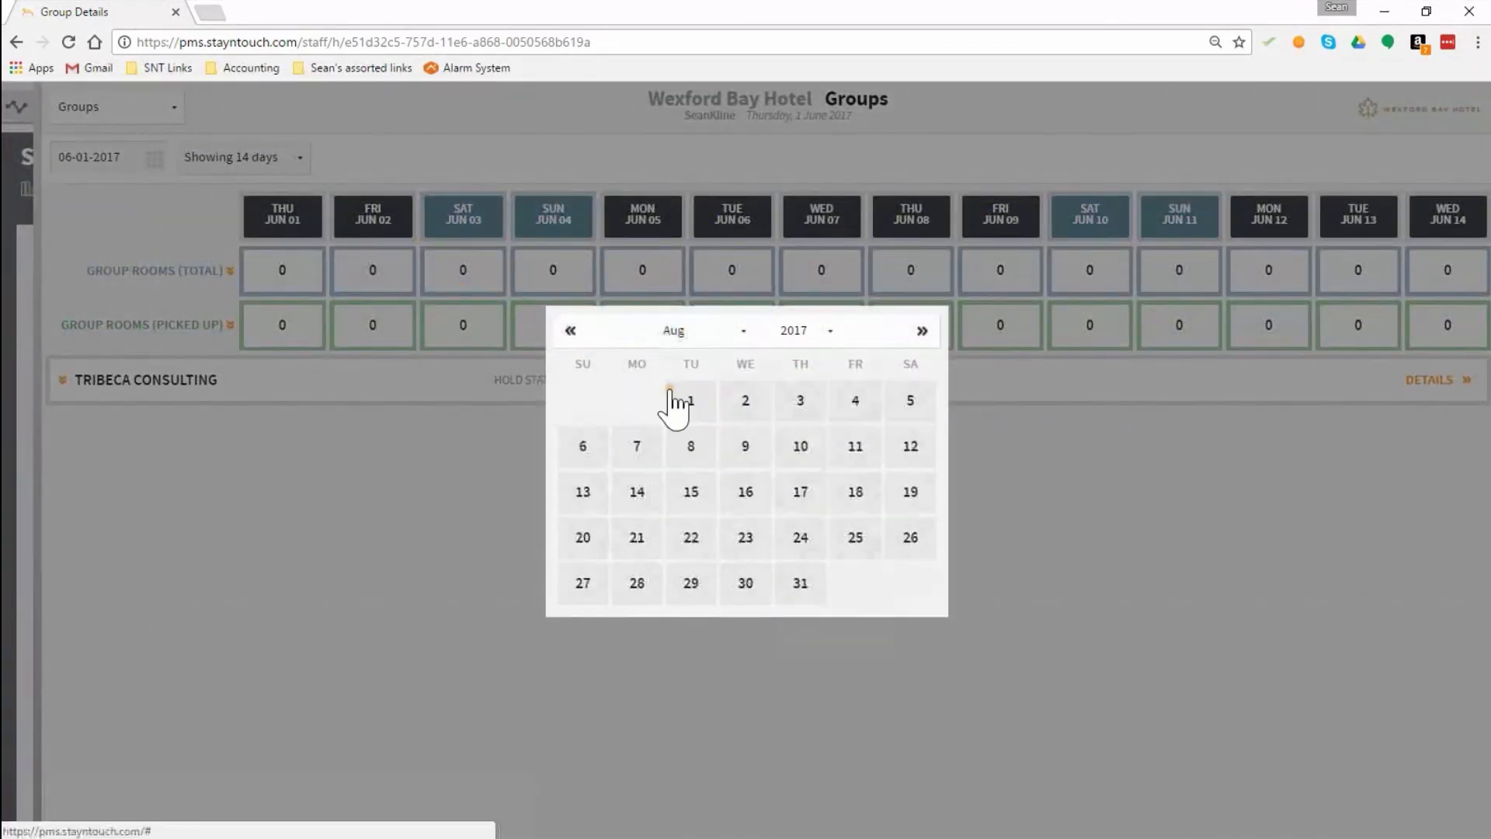
left_click(703, 402)
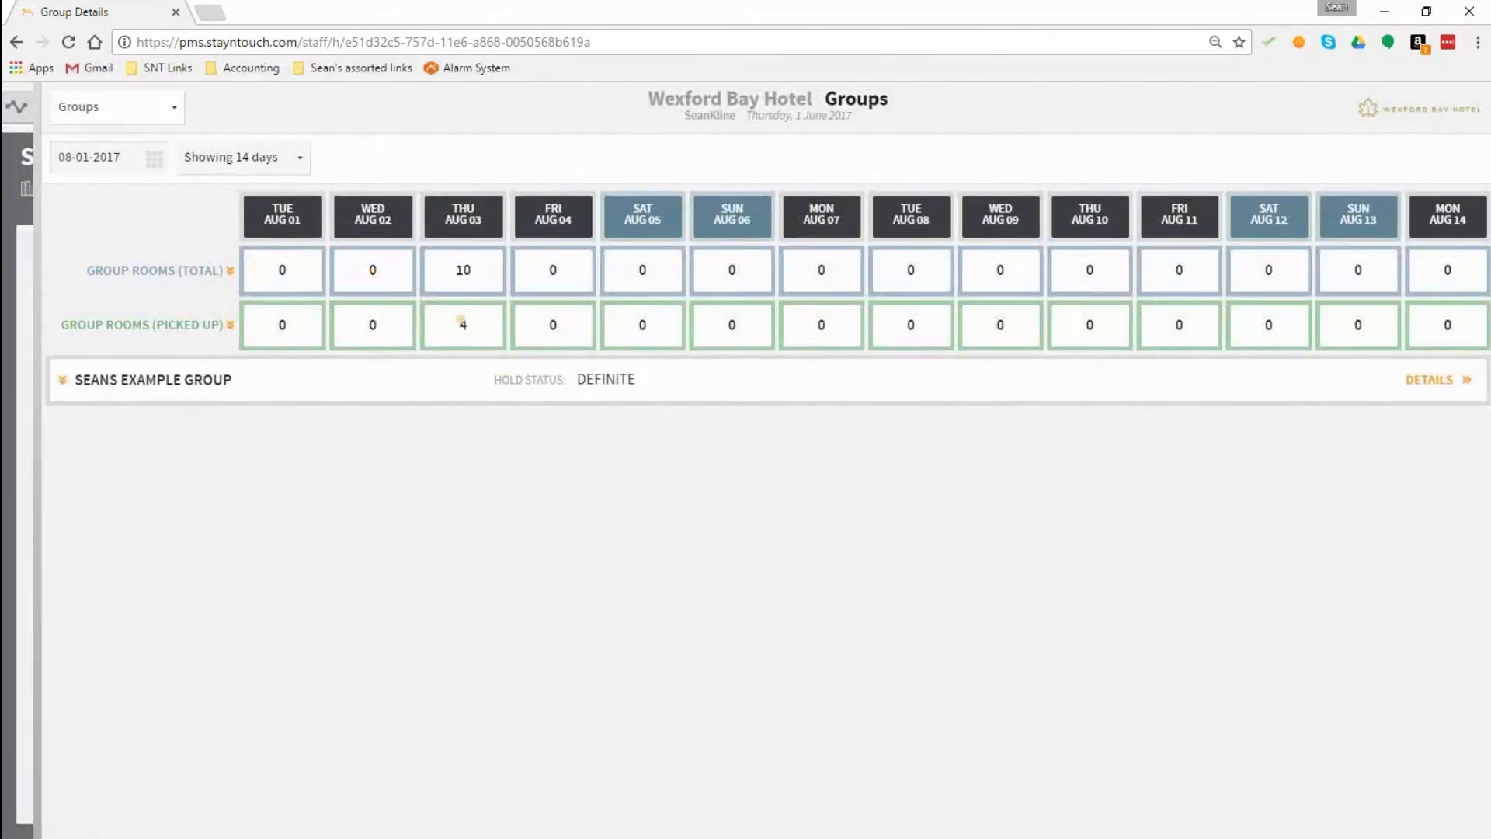
Step: Expand the room counts of Seans Example Group, view the room release option for August 3 without releasing rooms, and close the overview
left_click(78, 381)
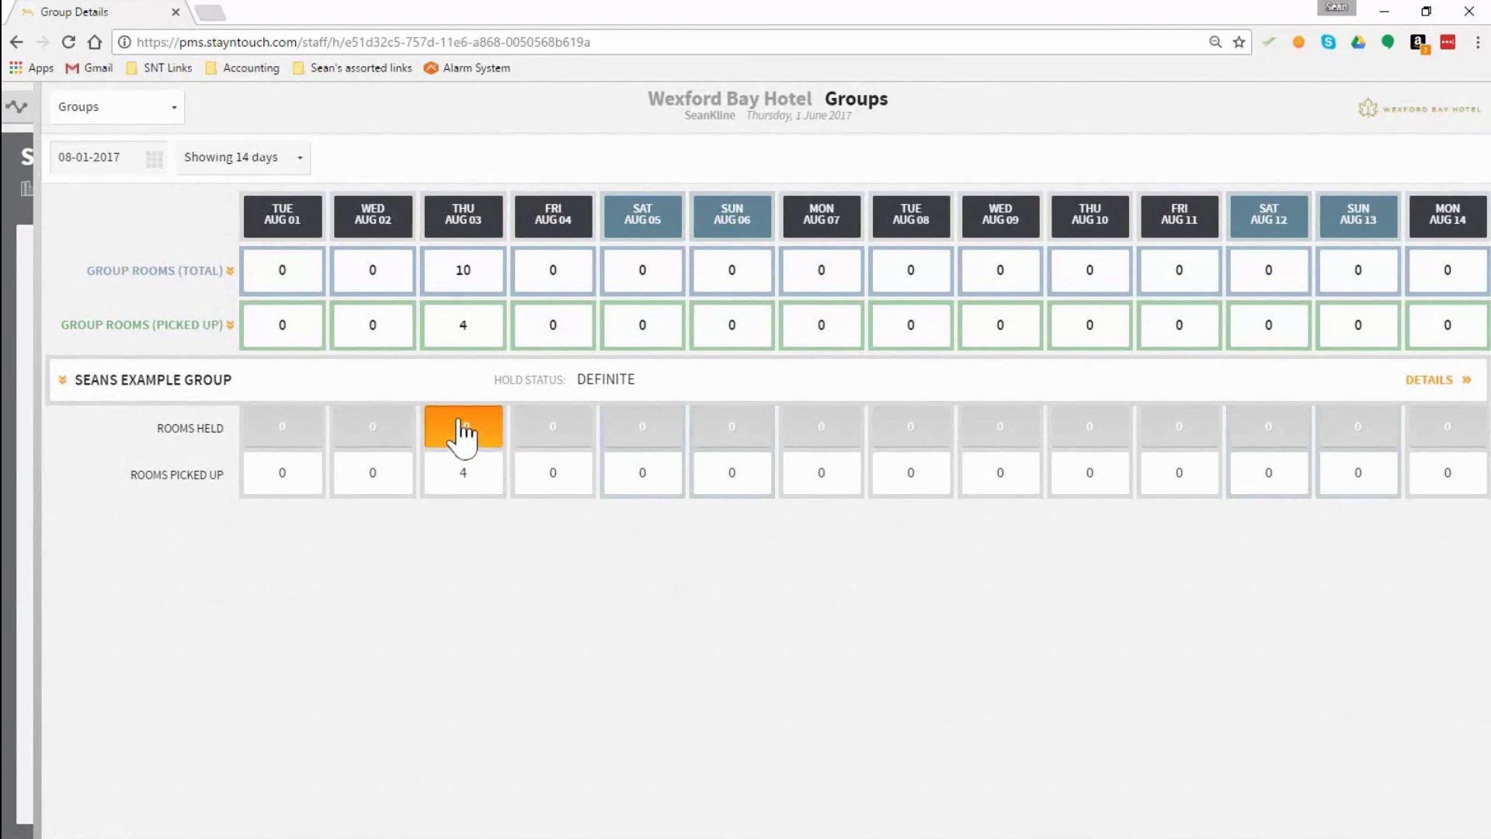
left_click(464, 439)
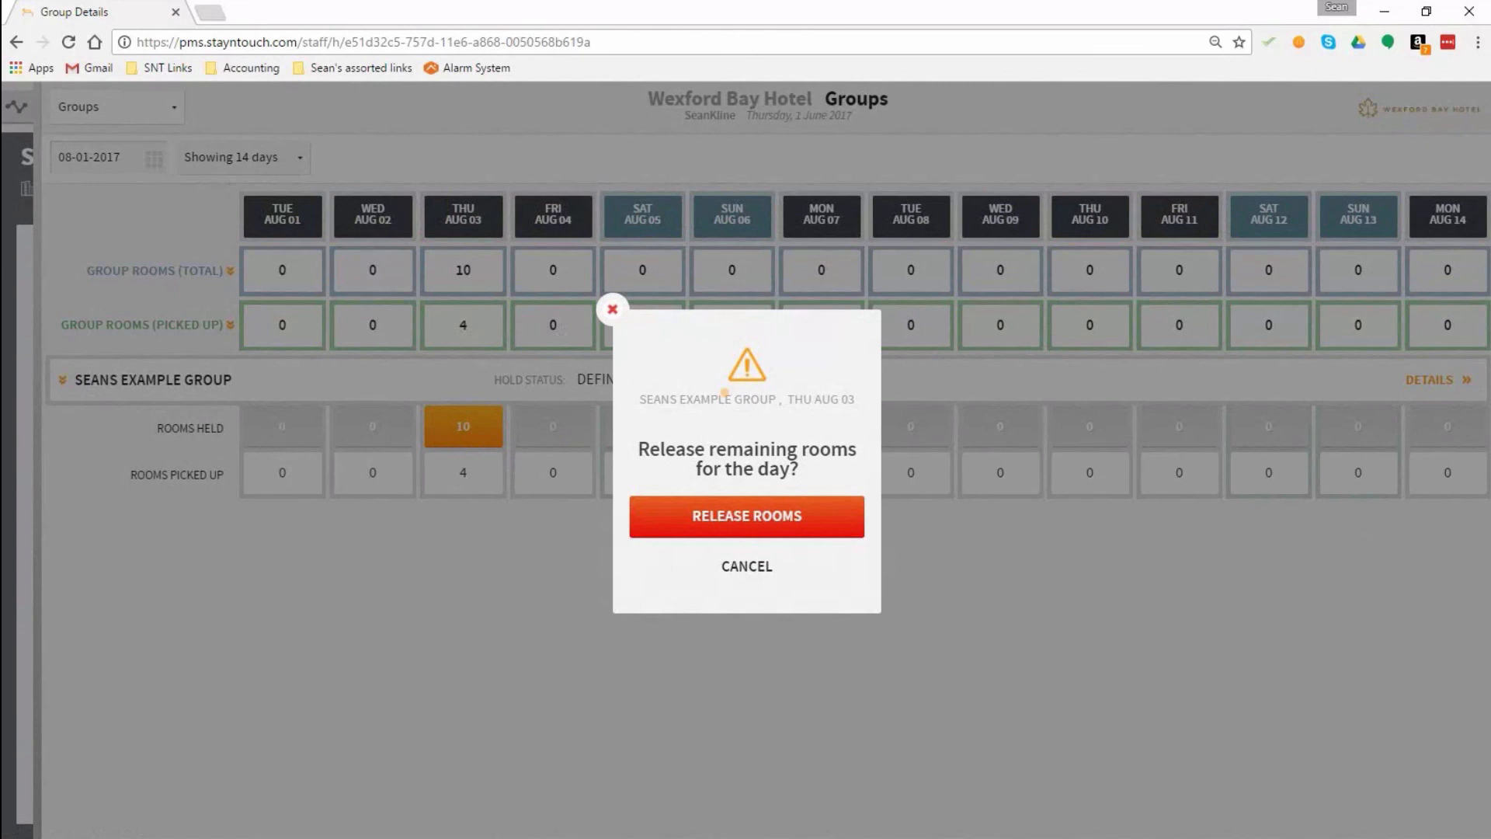
left_click(742, 571)
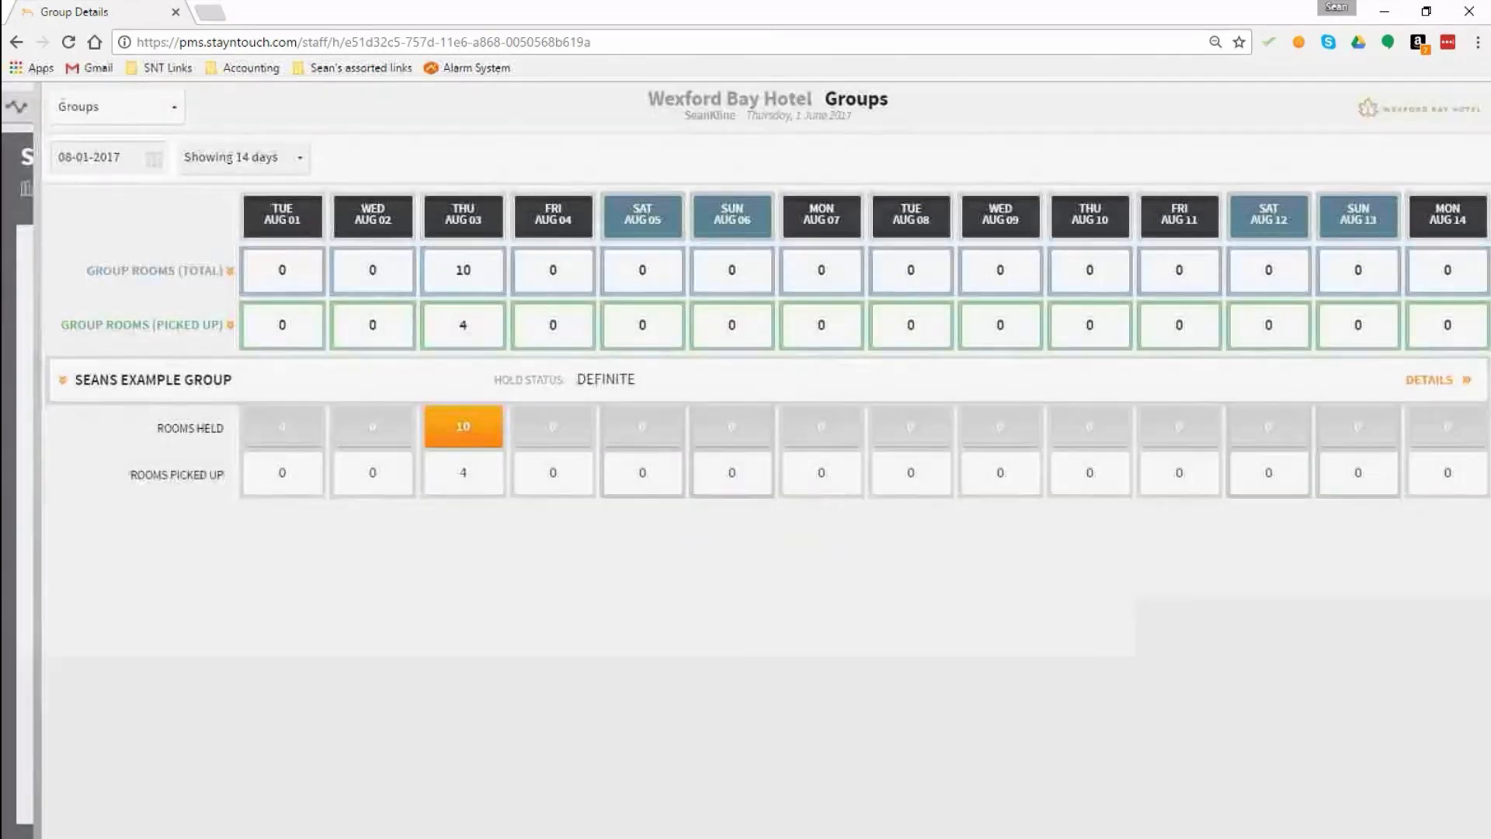
left_click(16, 106)
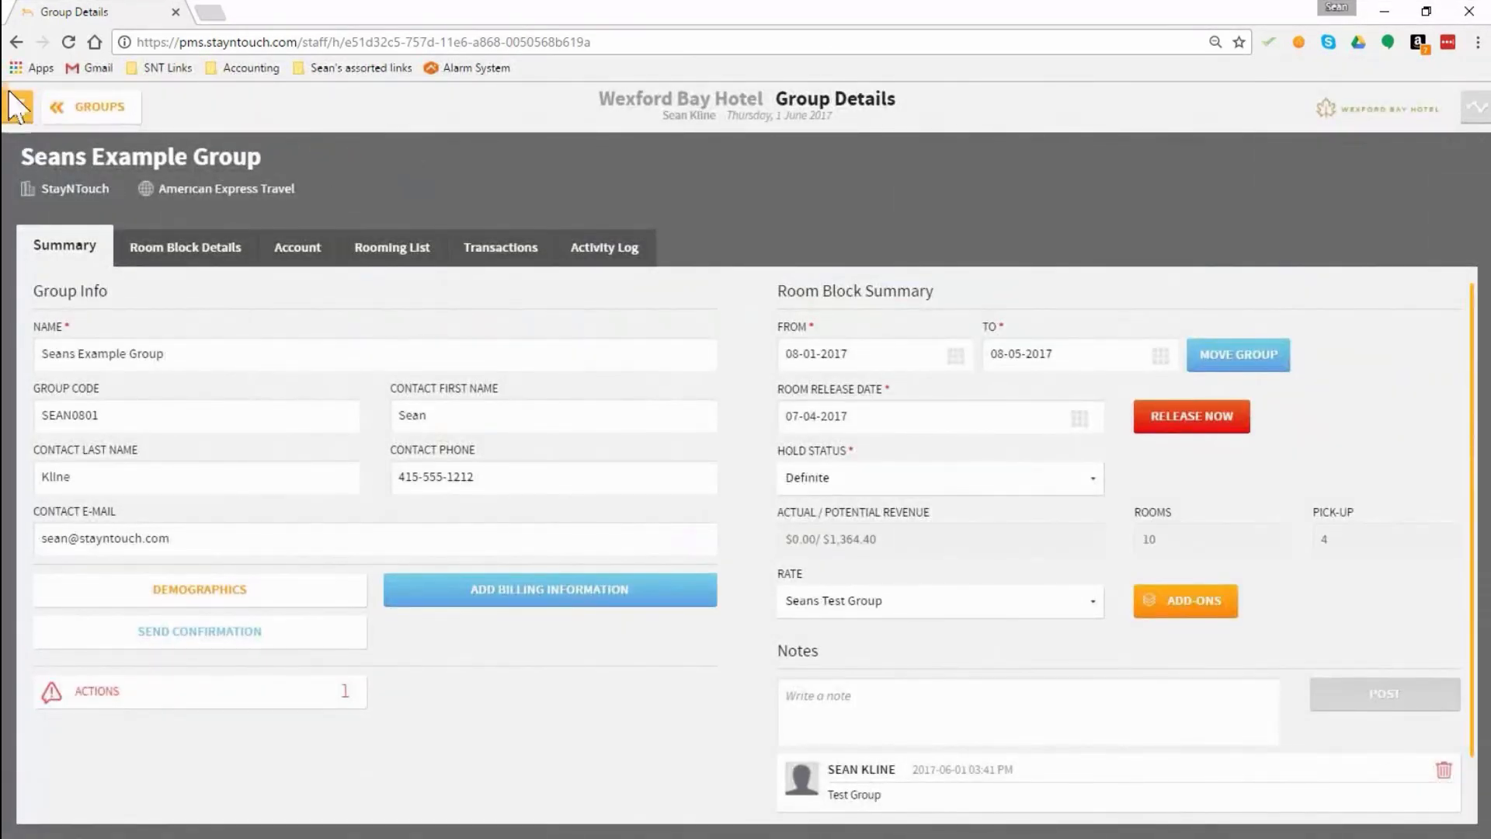
Step: Search the reports for "group" and select the Group Rooms Report
left_click(18, 108)
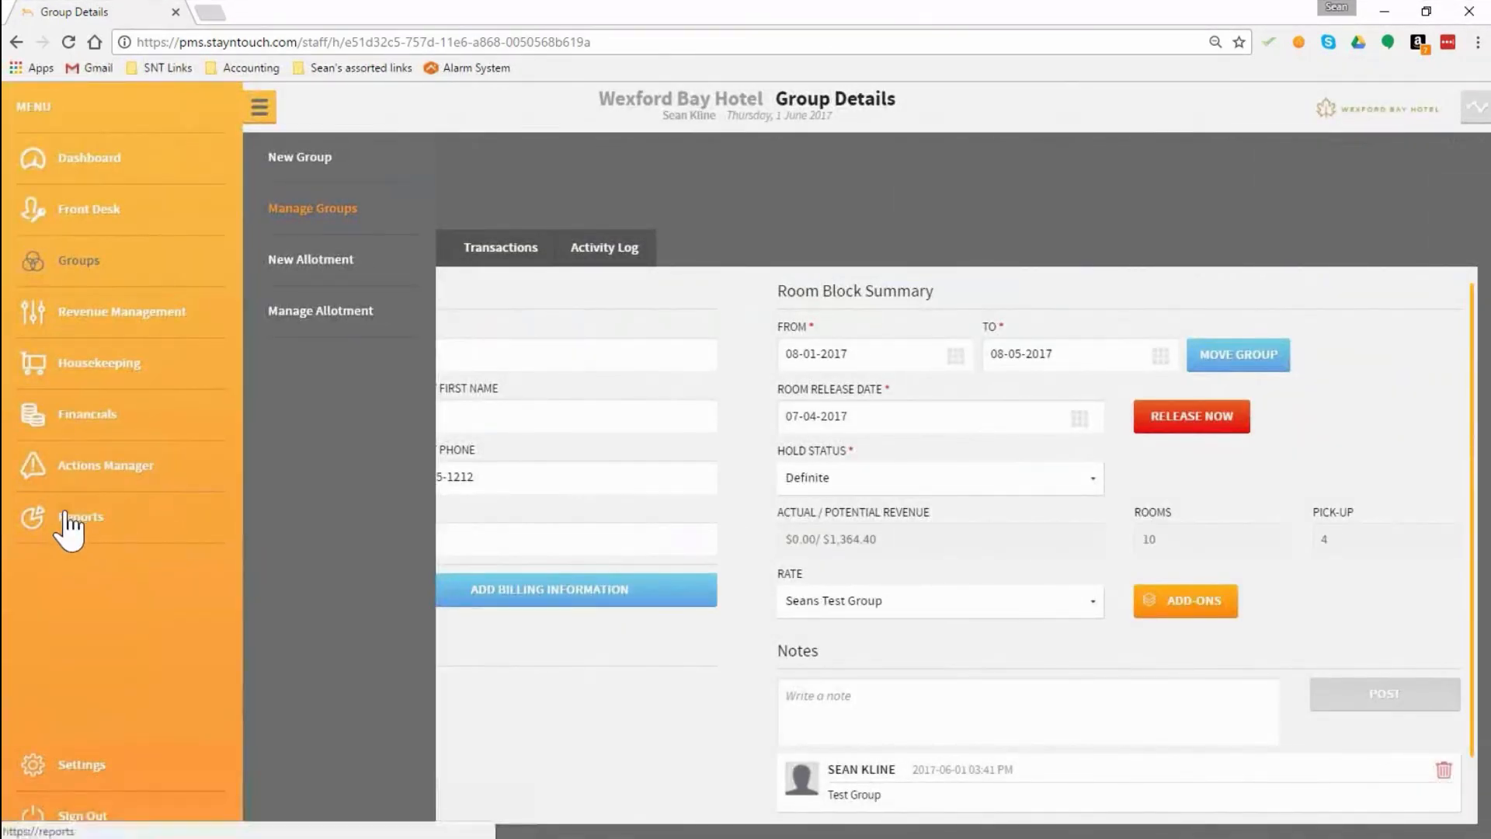
left_click(41, 517)
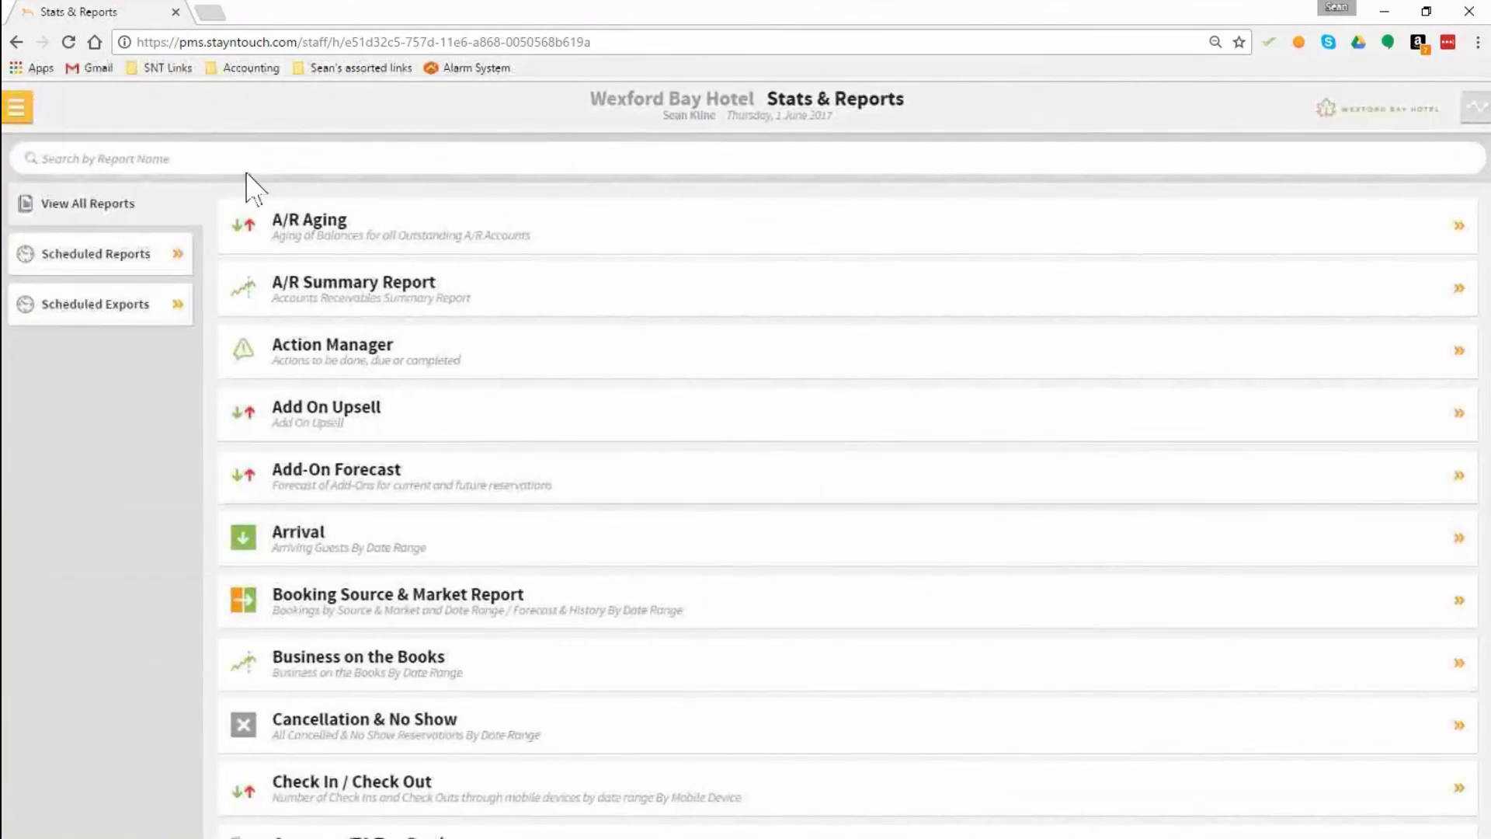
left_click(239, 165)
type("group")
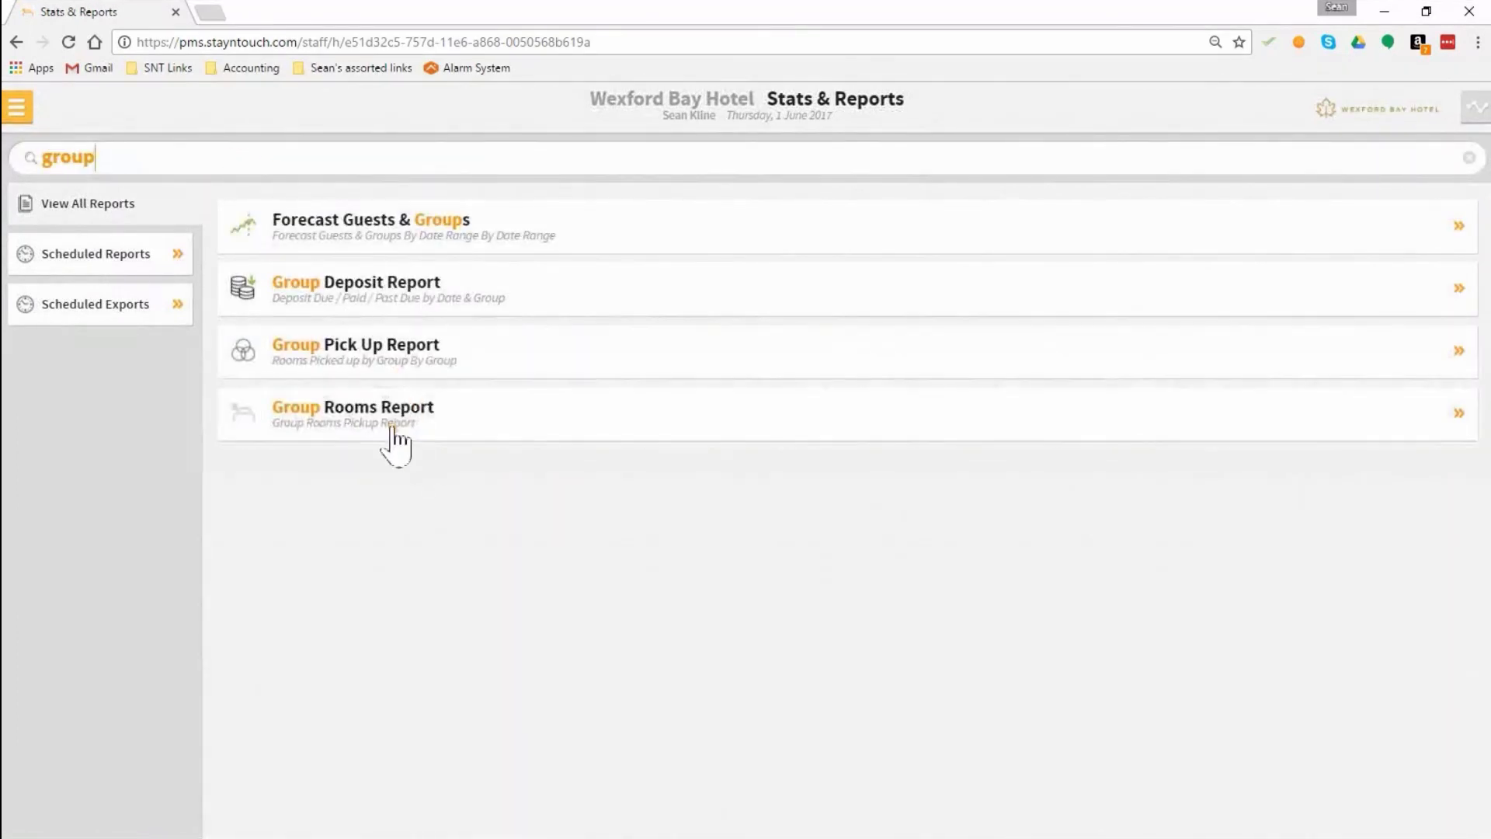
left_click(394, 428)
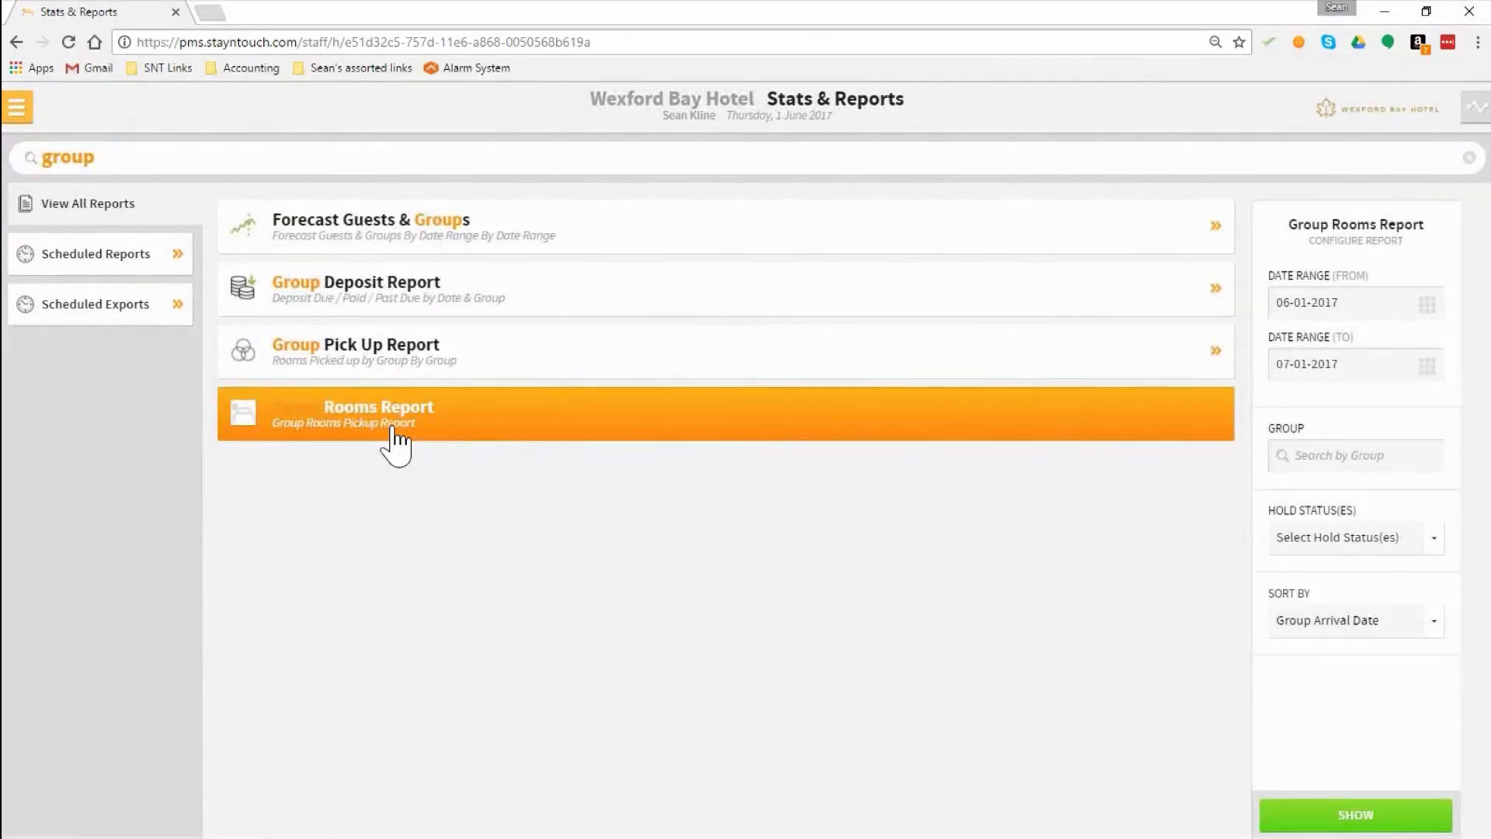
Step: Run the Group Rooms Report with its default date range of 06-01-2017 to 07-01-2017
left_click(1430, 309)
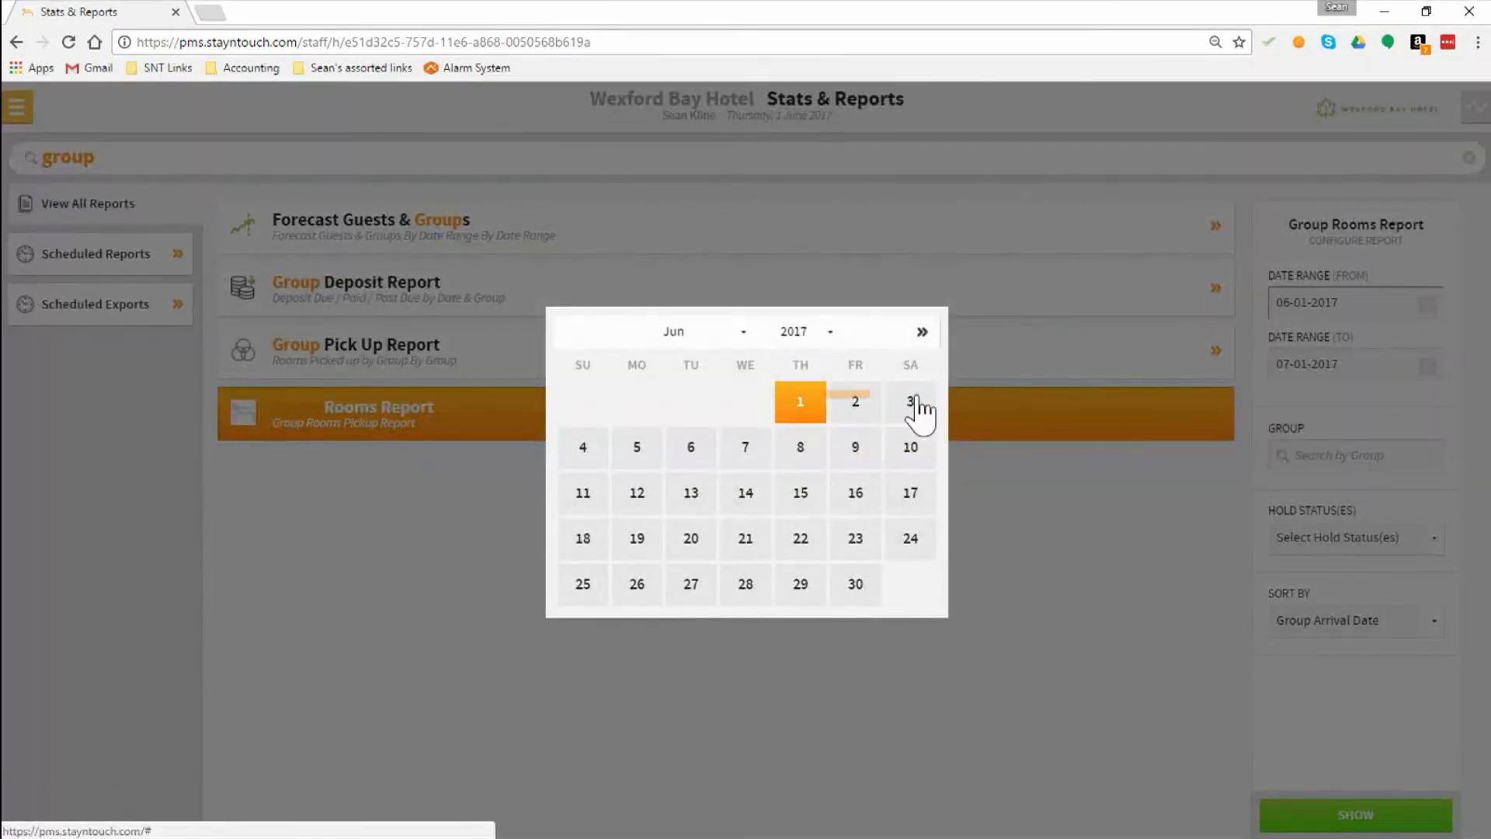
left_click(1374, 323)
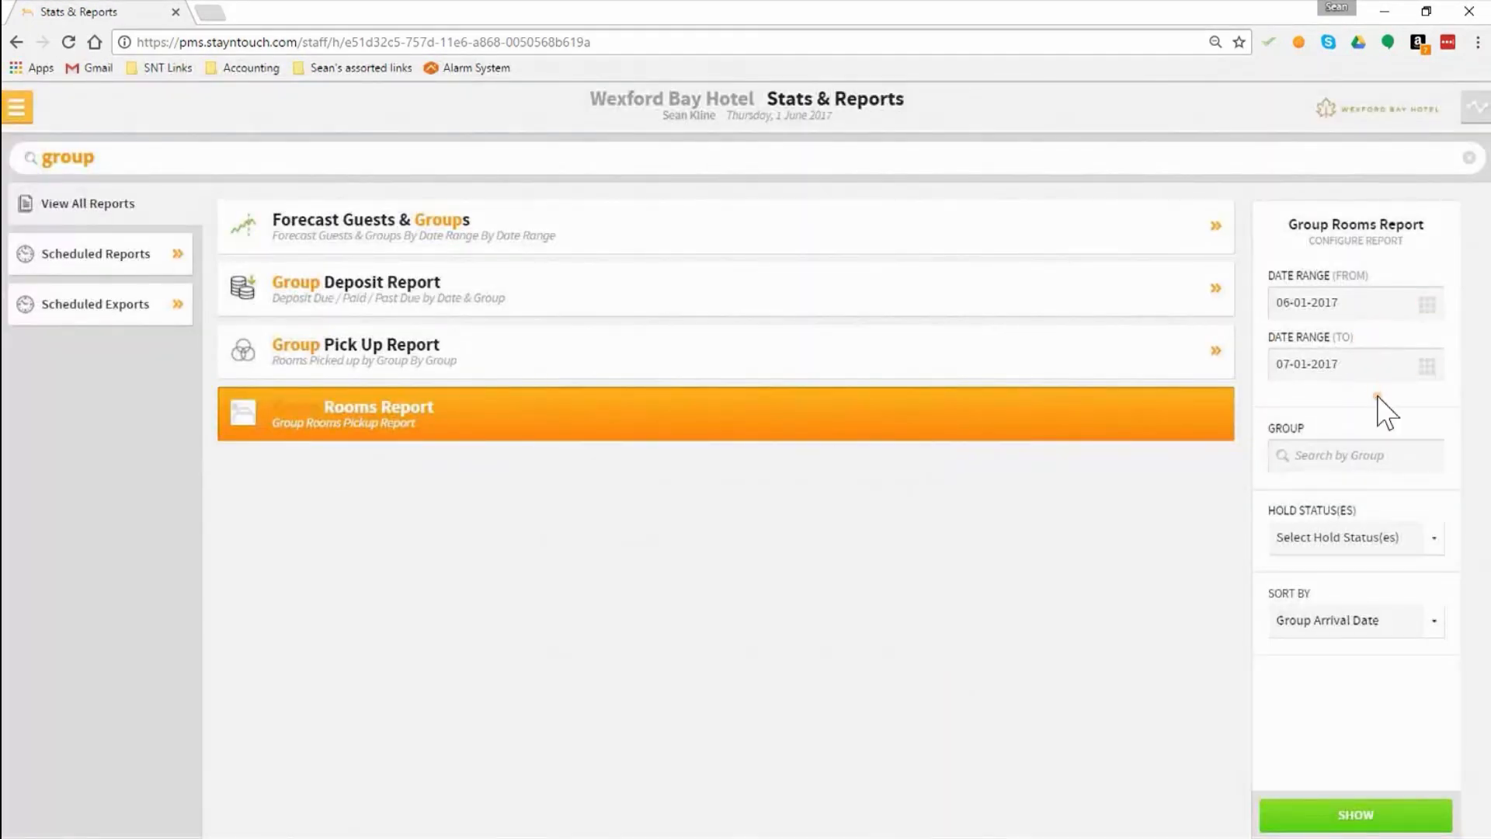
left_click(1361, 816)
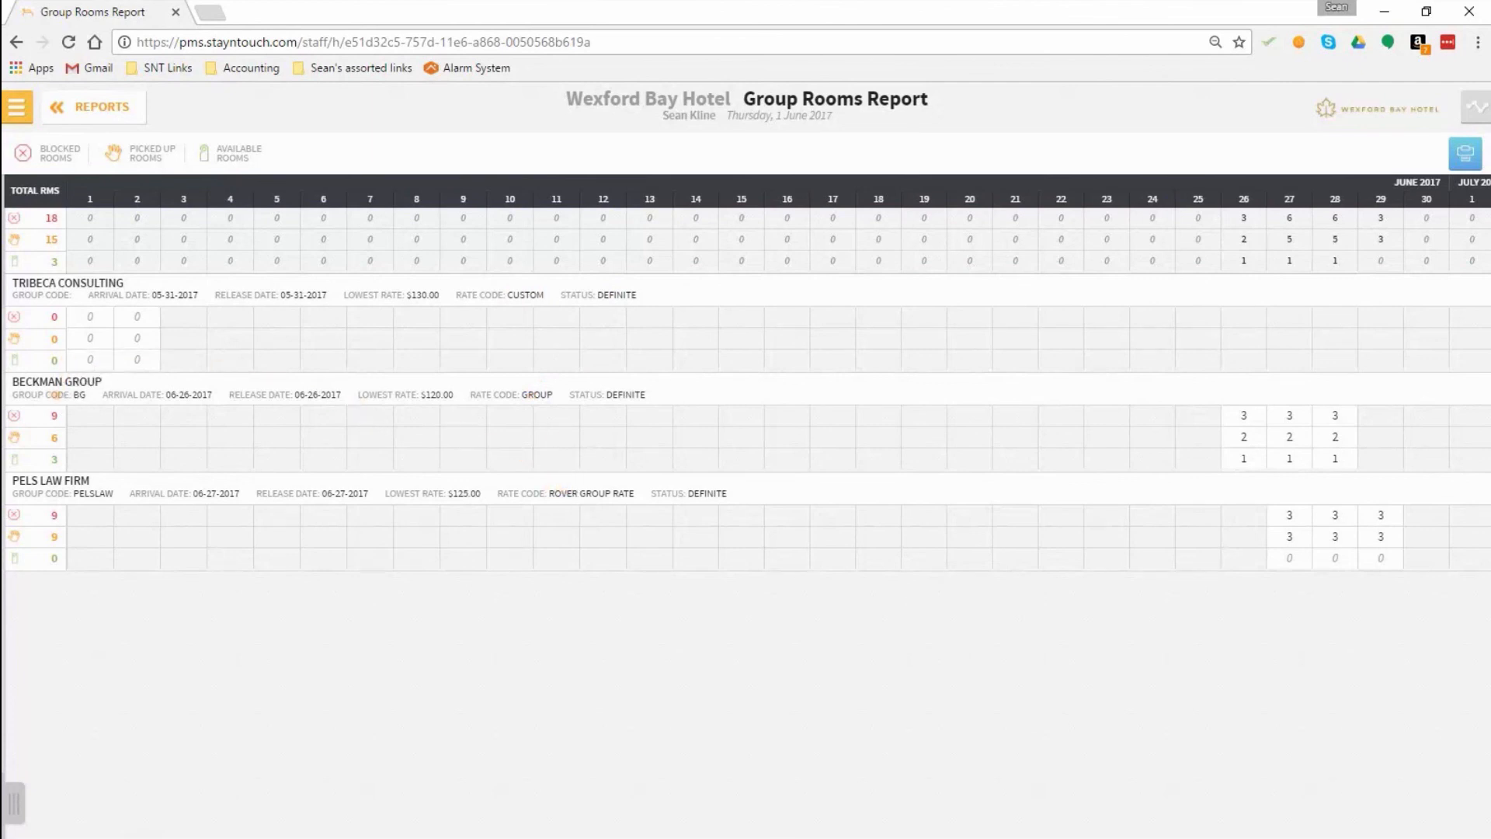
Step: Open the details of Beckman Group from the list of managed groups
left_click(15, 108)
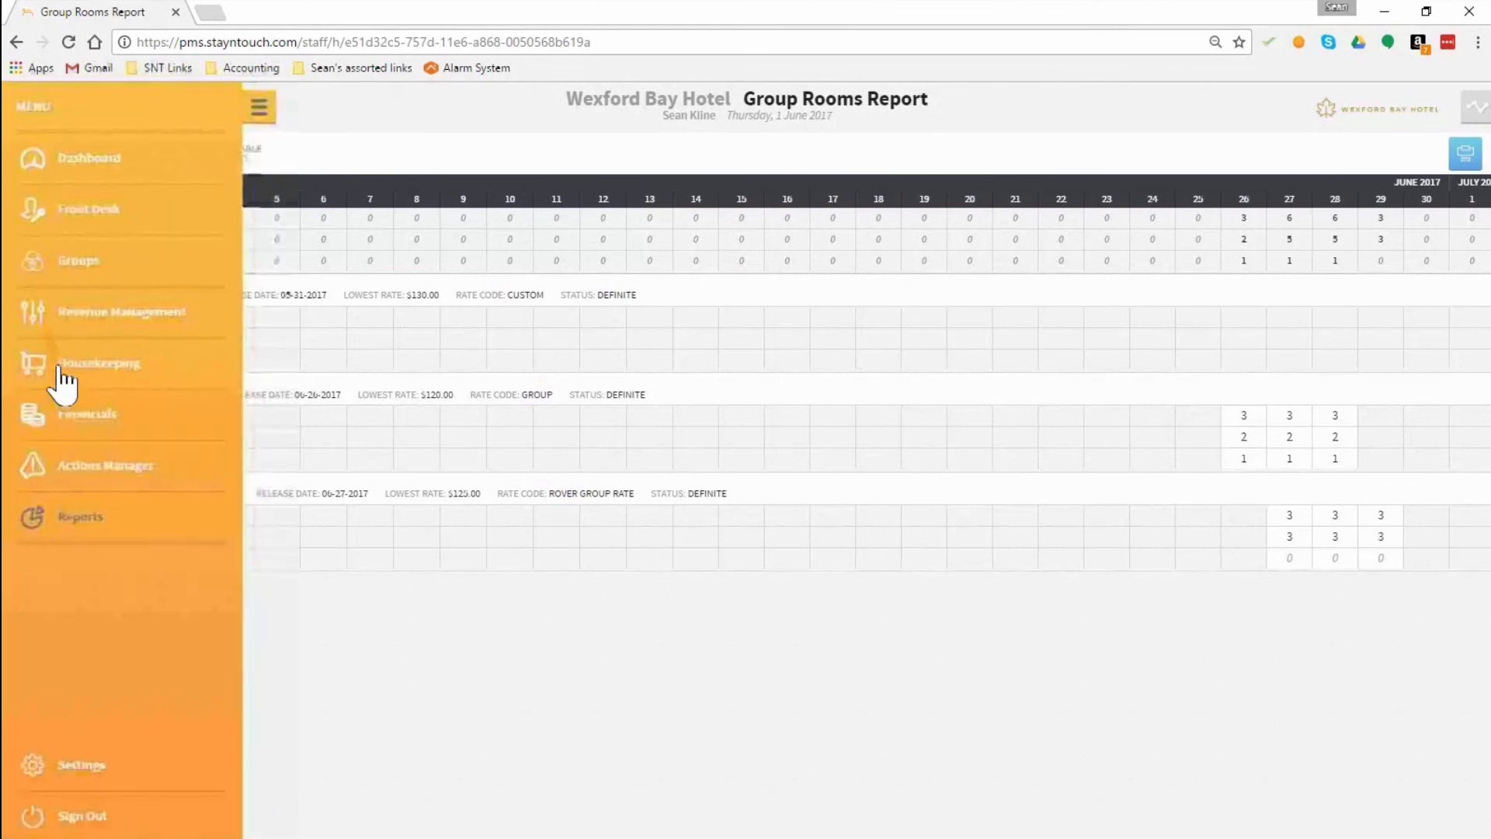
left_click(89, 265)
left_click(354, 212)
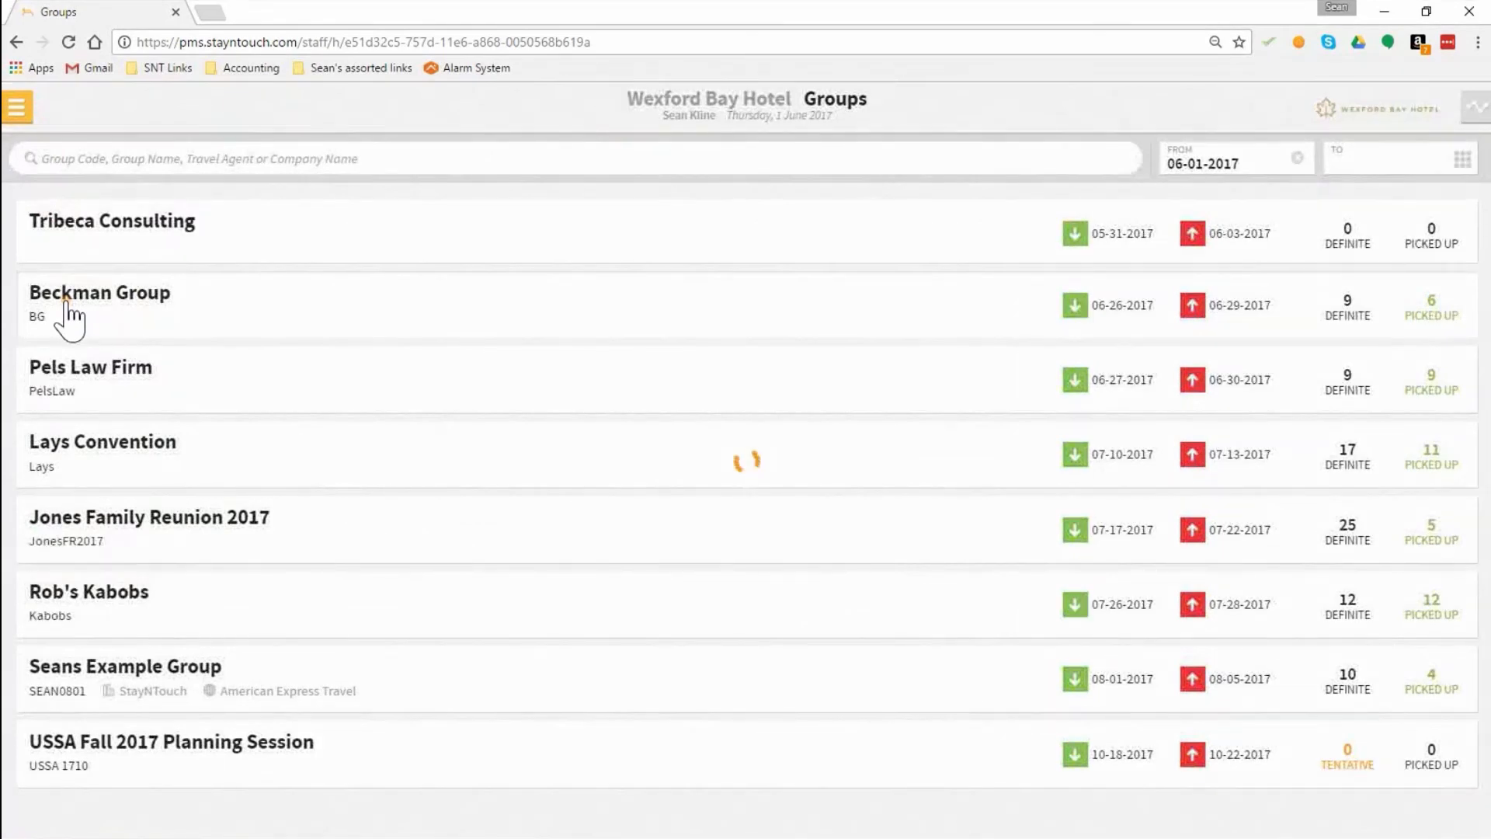
left_click(70, 310)
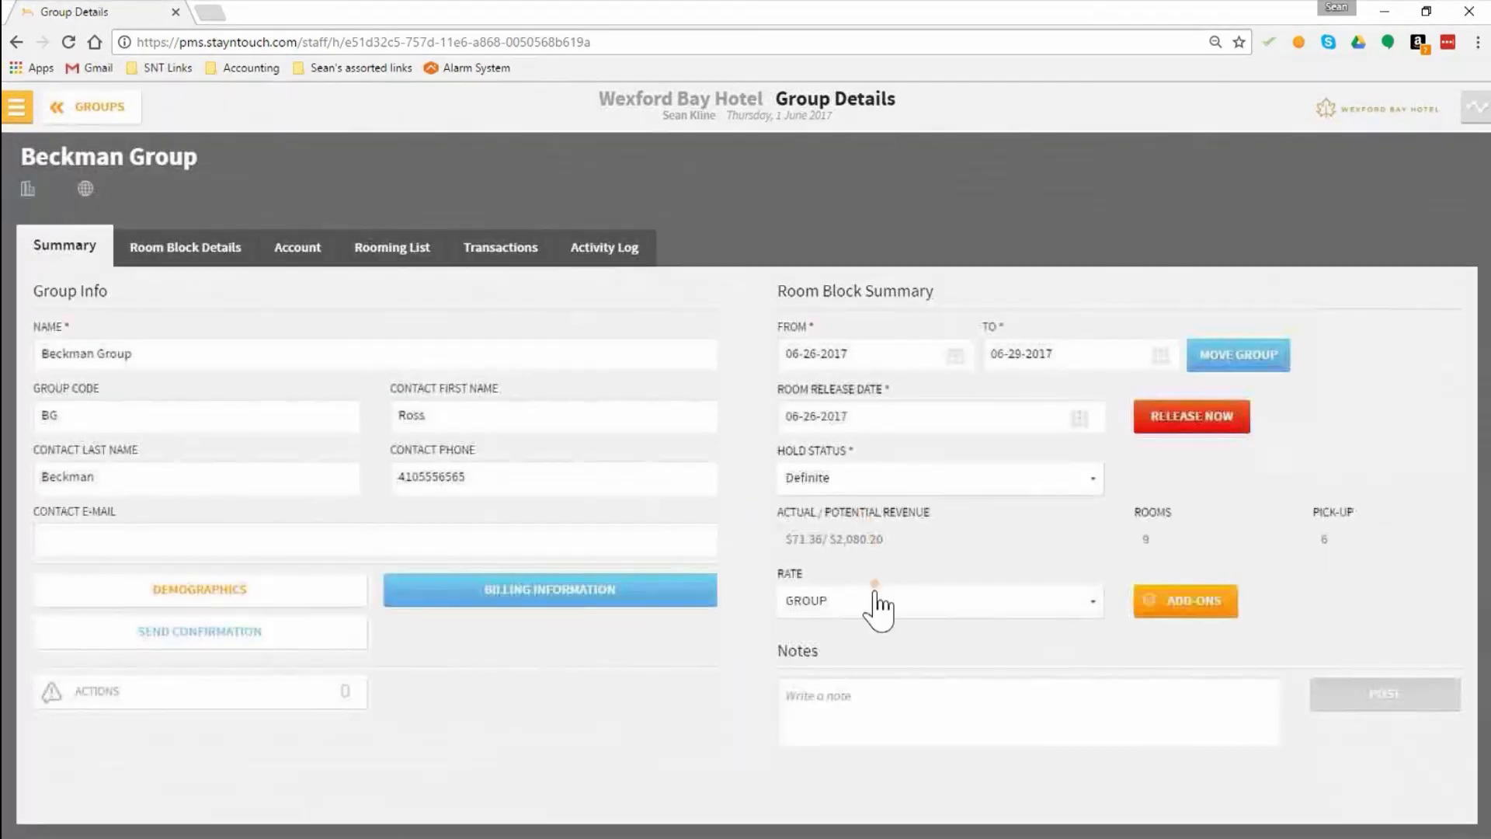
Step: Review the available rates for Beckman Group and keep GROUP selected
left_click(849, 606)
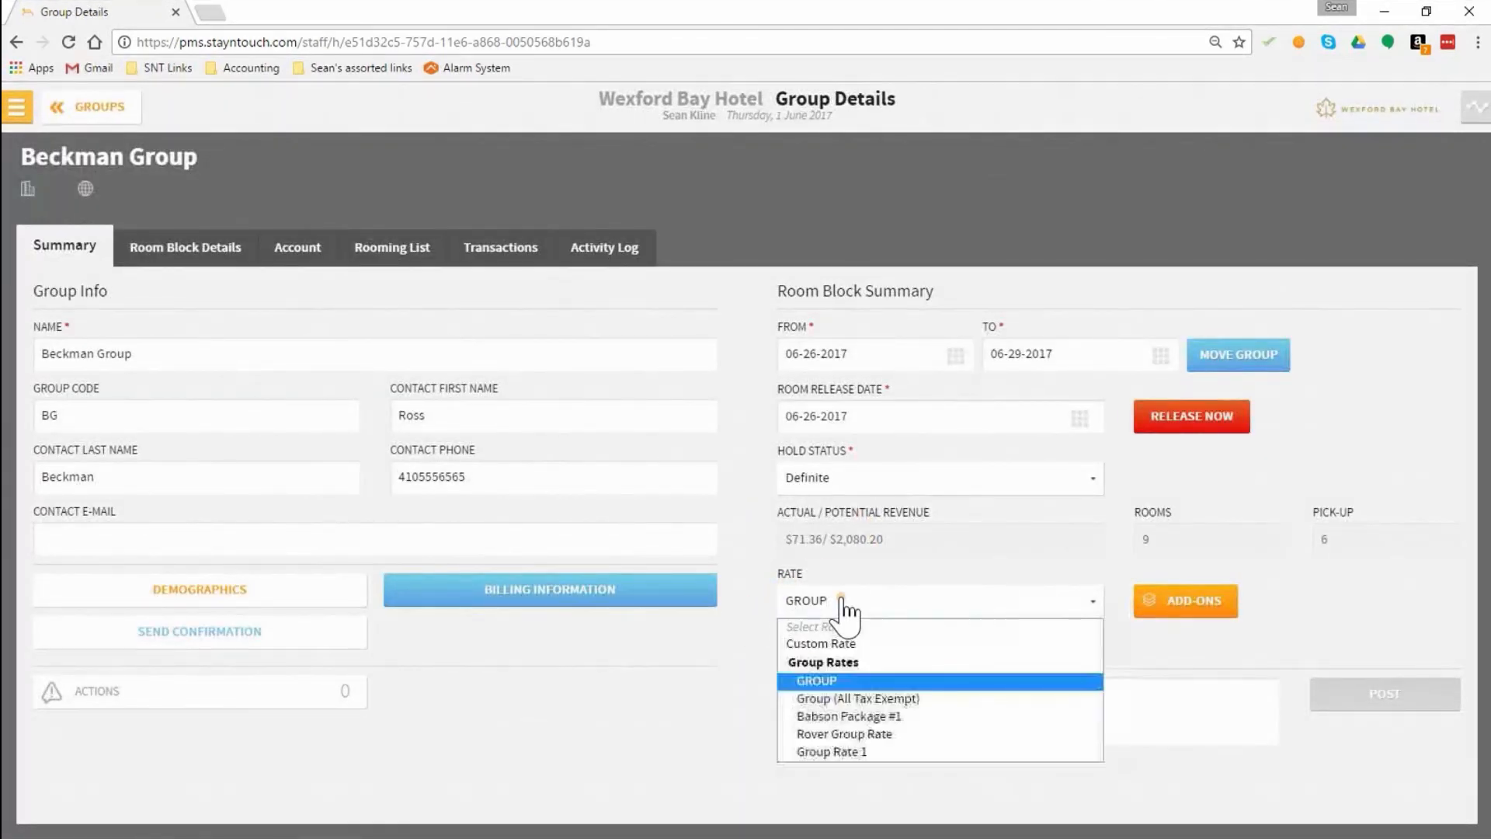
left_click(836, 683)
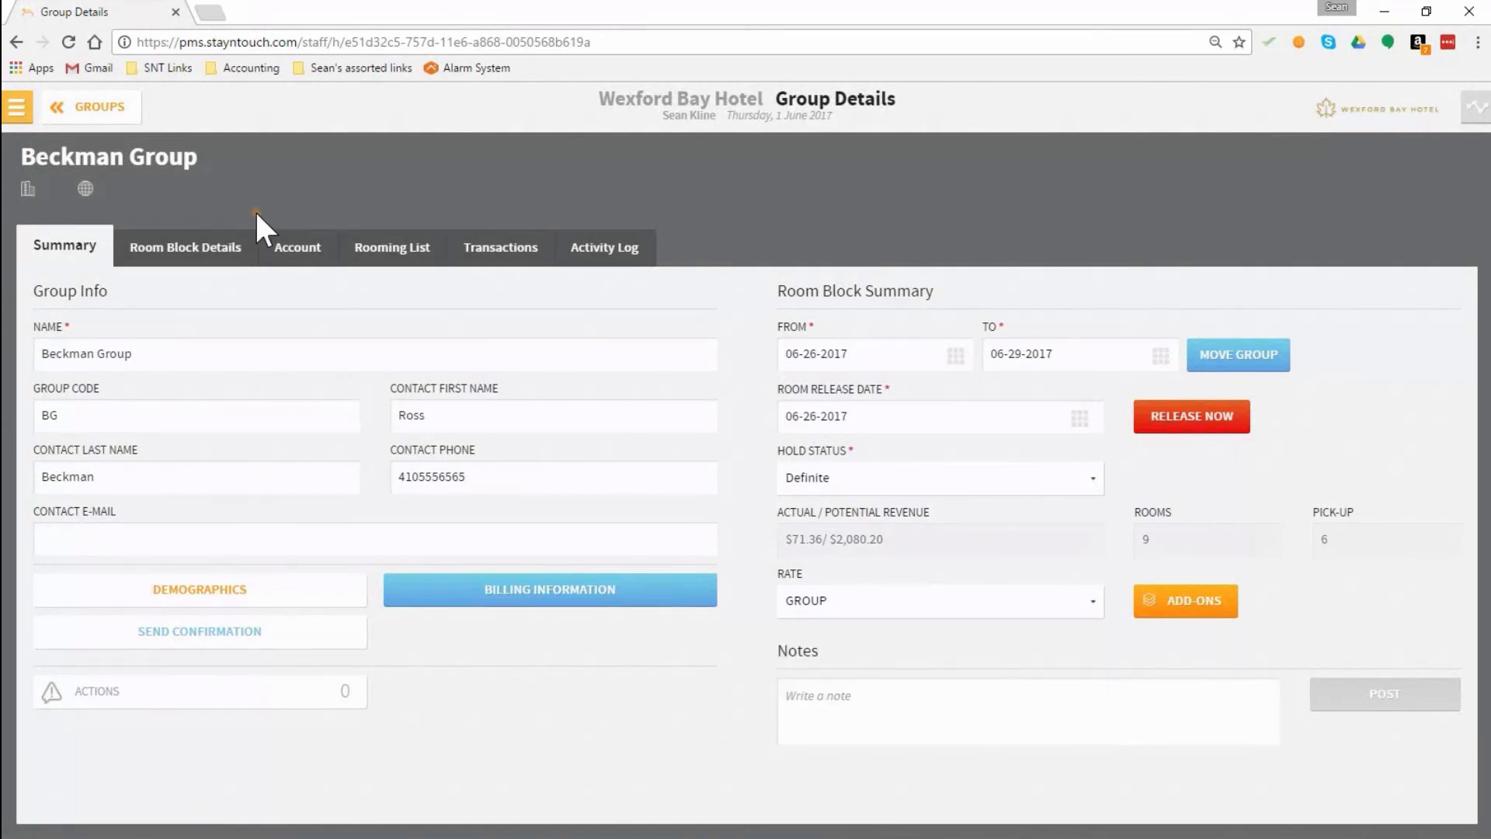